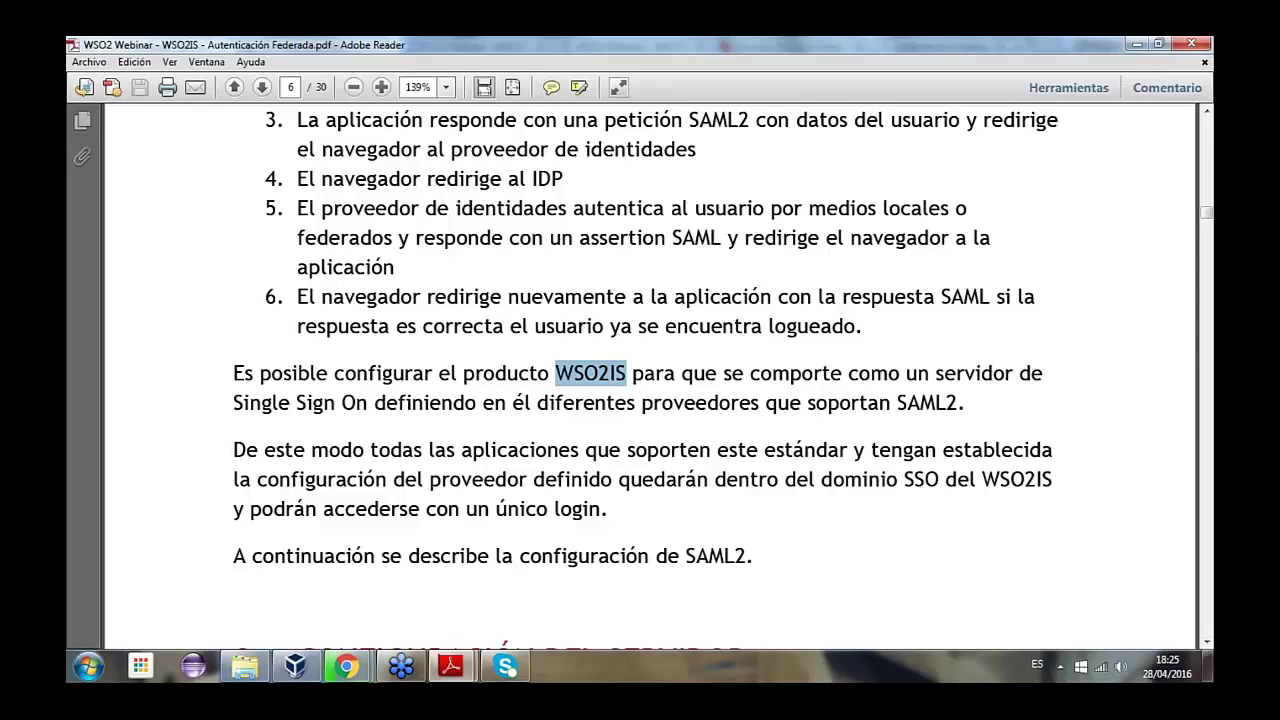
- Scroll to section 2 and highlight the 'Configuración del servidor' heading
{"action": "scroll", "coordinate": [646, 367], "scroll_direction": "down", "scroll_amount": 1}
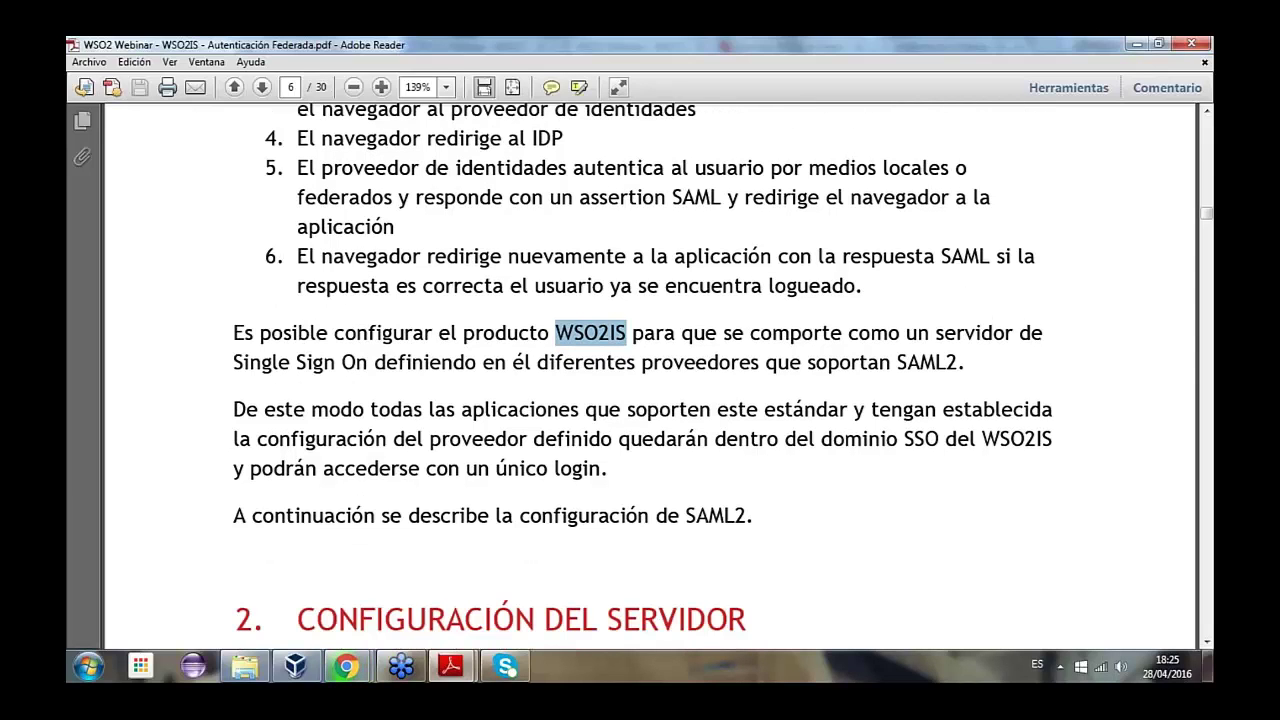
{"action": "scroll", "coordinate": [629, 507], "scroll_direction": "down", "scroll_amount": 2}
{"action": "scroll", "coordinate": [629, 507], "scroll_direction": "down", "scroll_amount": 6}
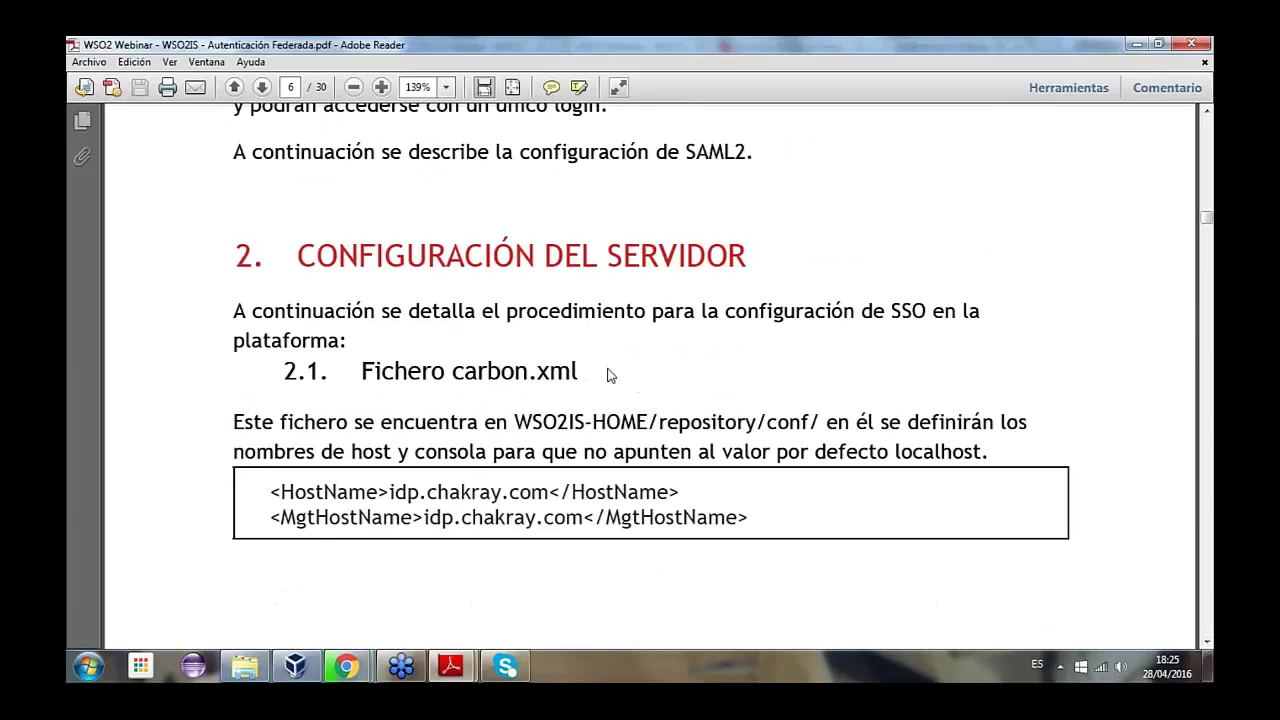
{"action": "scroll", "coordinate": [608, 371], "scroll_direction": "down", "scroll_amount": 1}
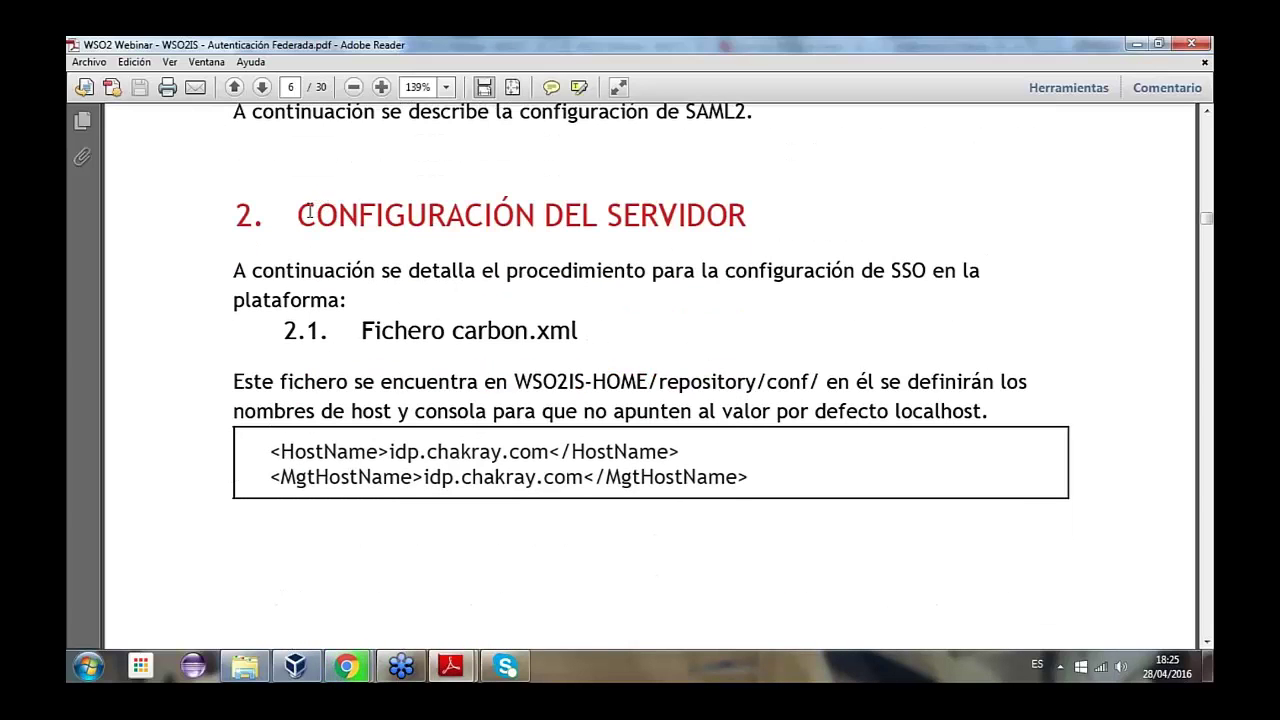
{"action": "left_click_drag", "start_coordinate": [298, 215], "coordinate": [760, 209]}
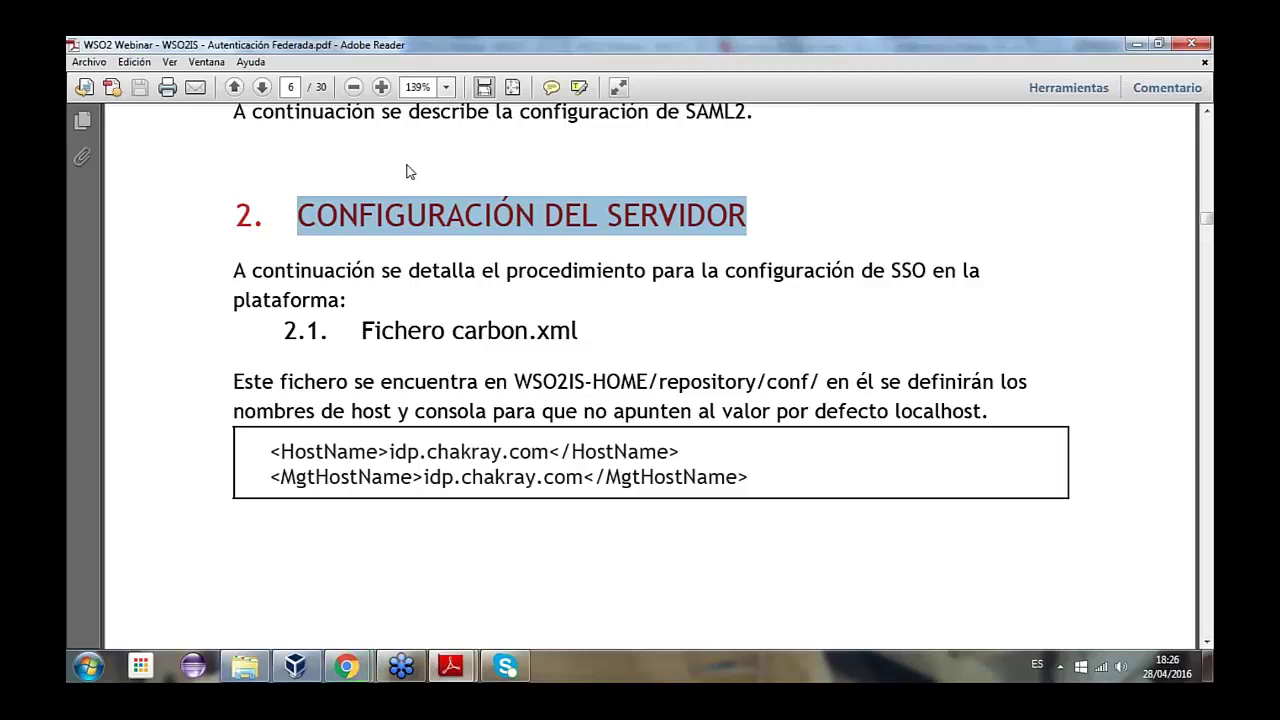
- Highlight the carbon.xml HostName tag, its idp.chakray.com value and the whole HostName line
{"action": "scroll", "coordinate": [457, 335], "scroll_direction": "down", "scroll_amount": 1}
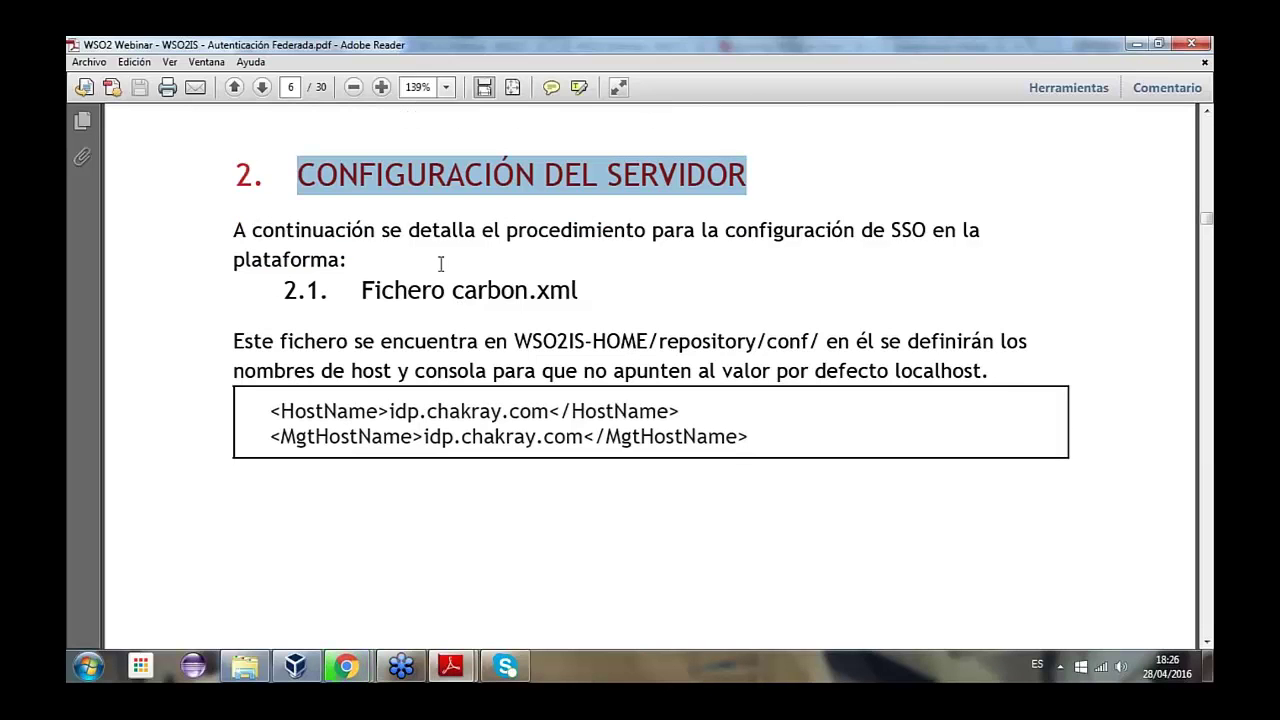
{"action": "scroll", "coordinate": [520, 362], "scroll_direction": "down", "scroll_amount": 1}
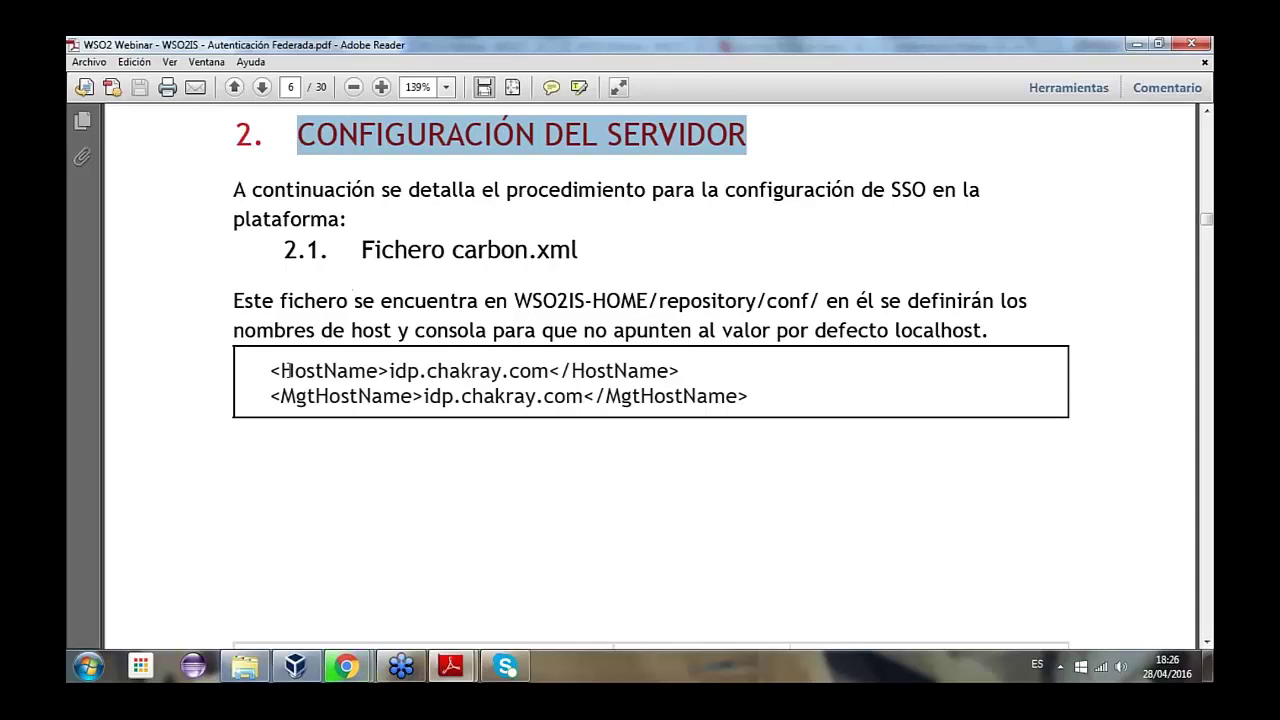
{"action": "left_click_drag", "start_coordinate": [274, 371], "coordinate": [380, 371]}
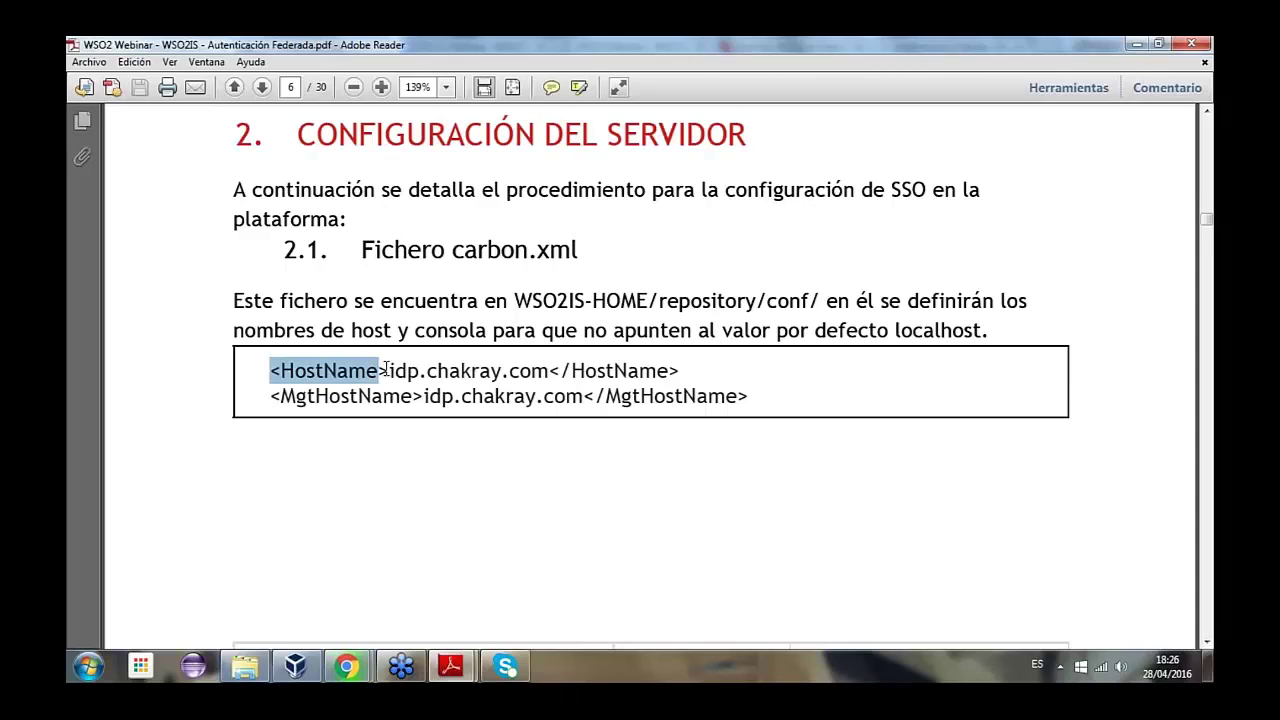
{"action": "left_click", "coordinate": [388, 371]}
{"action": "double_click", "coordinate": [386, 371]}
{"action": "left_click", "coordinate": [356, 365]}
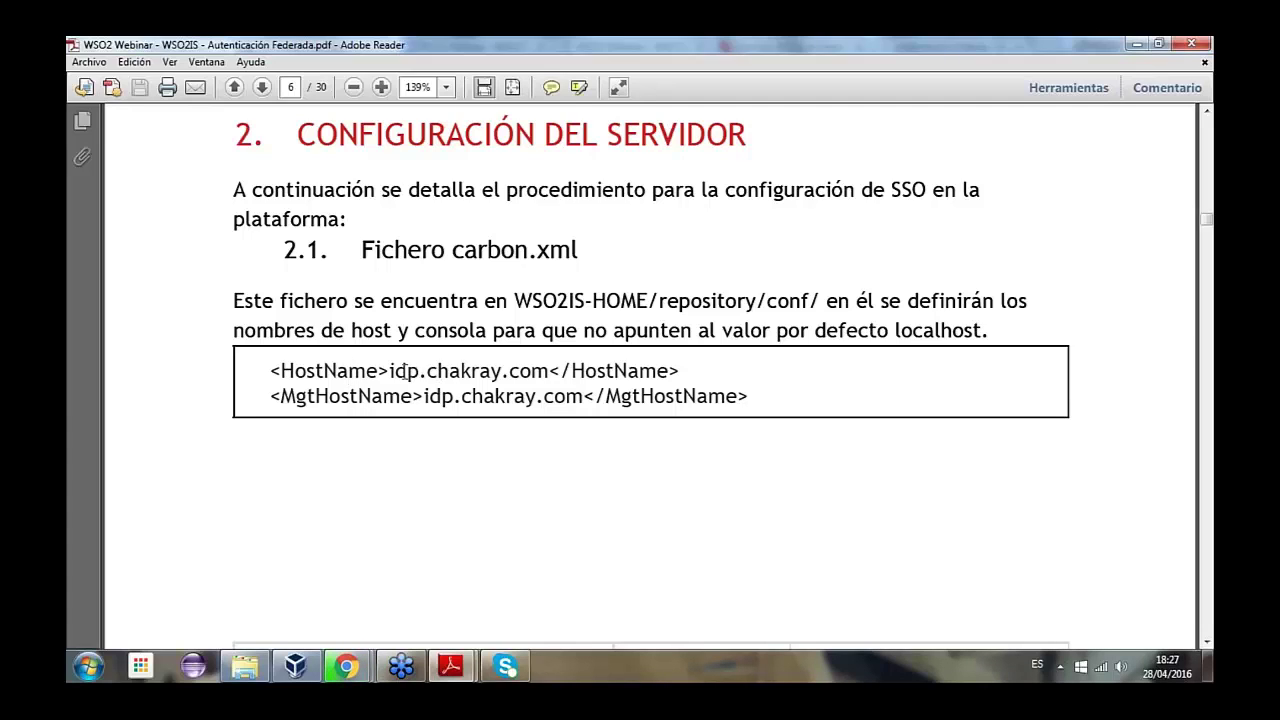
{"action": "left_click_drag", "start_coordinate": [387, 373], "coordinate": [549, 372]}
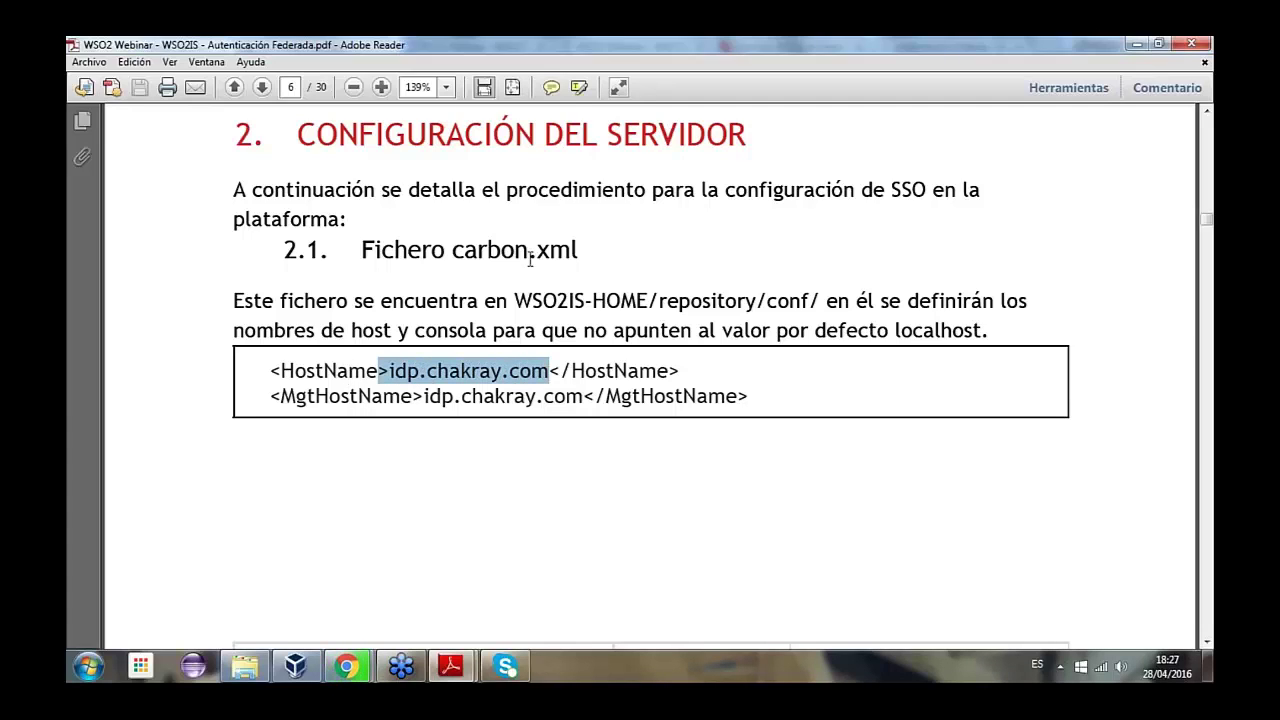
{"action": "left_click_drag", "start_coordinate": [272, 371], "coordinate": [690, 370]}
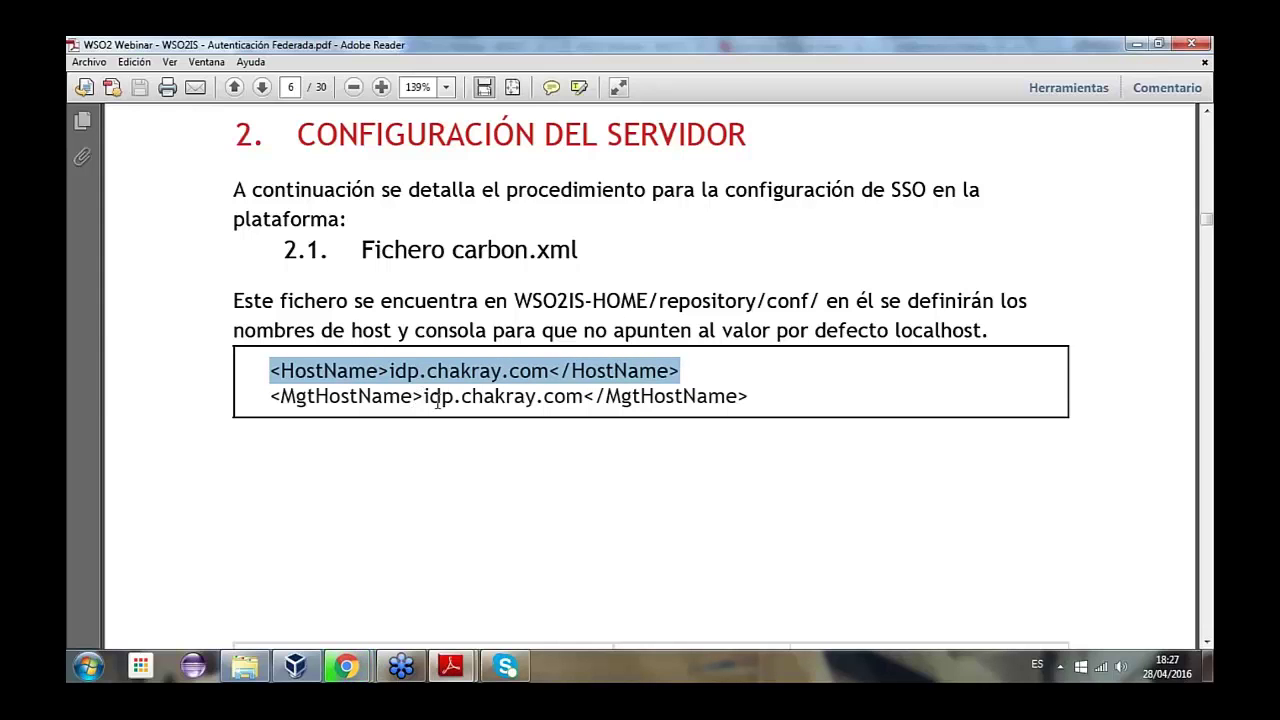
{"action": "scroll", "coordinate": [447, 396], "scroll_direction": "down", "scroll_amount": 5}
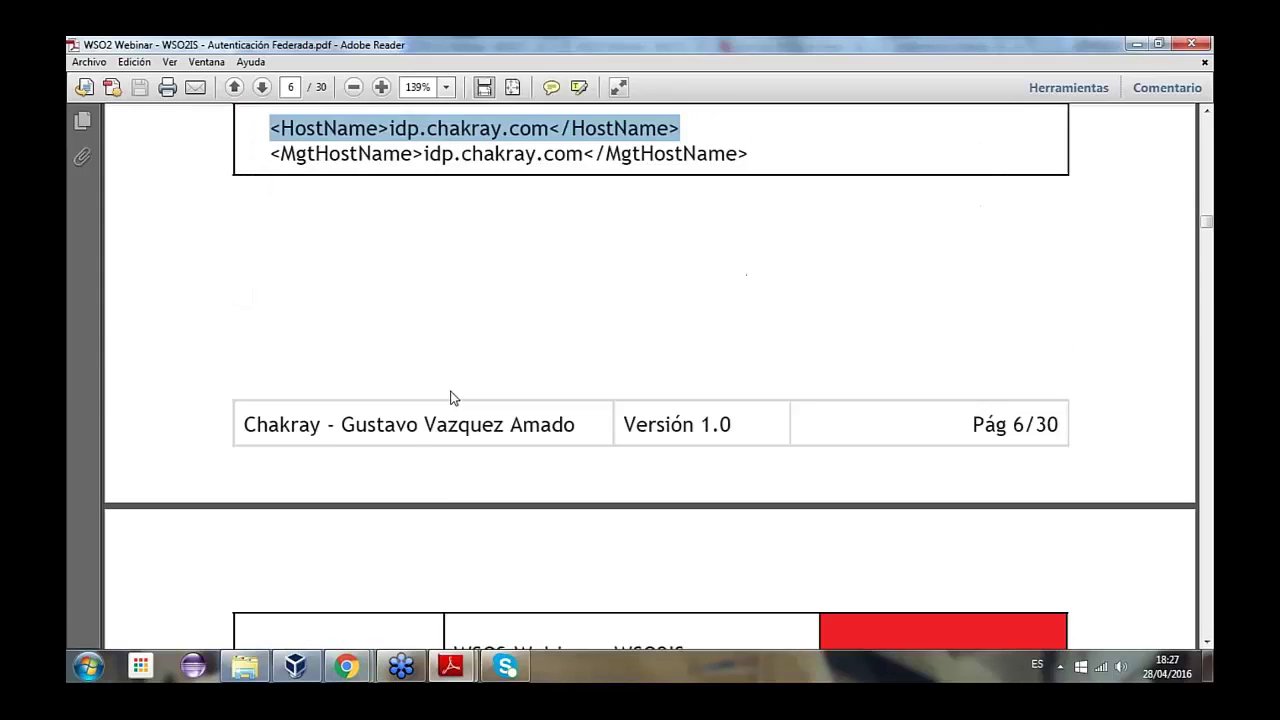
- Highlight the identity.xml IdentityProviderURL tag and its idp.chakray.com:9443 host
{"action": "scroll", "coordinate": [450, 399], "scroll_direction": "down", "scroll_amount": 3}
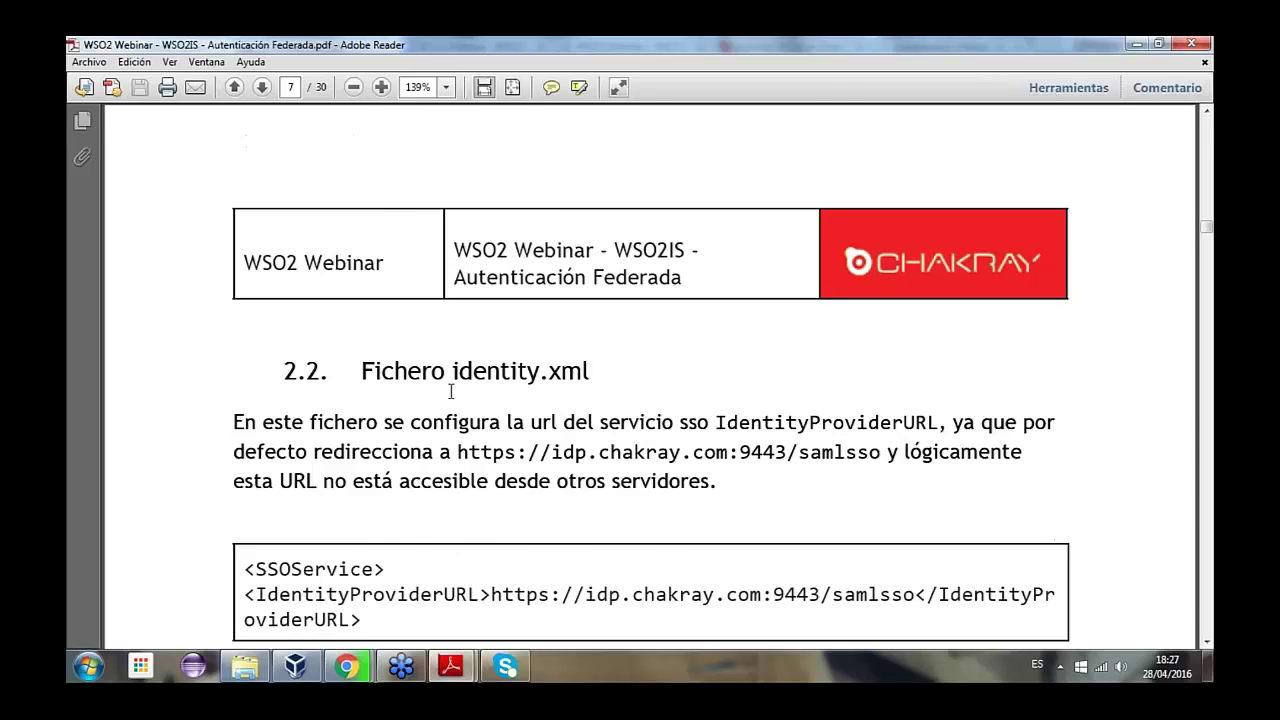
{"action": "scroll", "coordinate": [451, 391], "scroll_direction": "down", "scroll_amount": 3}
{"action": "left_click_drag", "start_coordinate": [358, 210], "coordinate": [610, 213]}
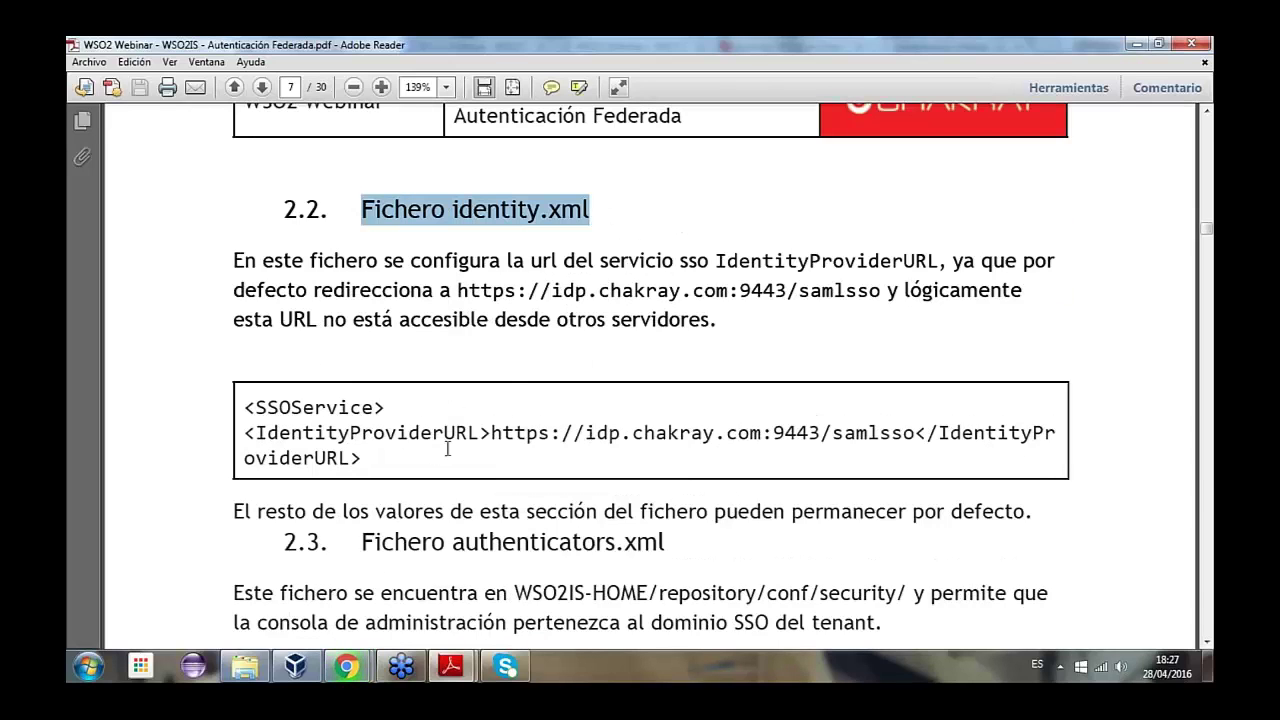
{"action": "left_click_drag", "start_coordinate": [258, 431], "coordinate": [479, 433]}
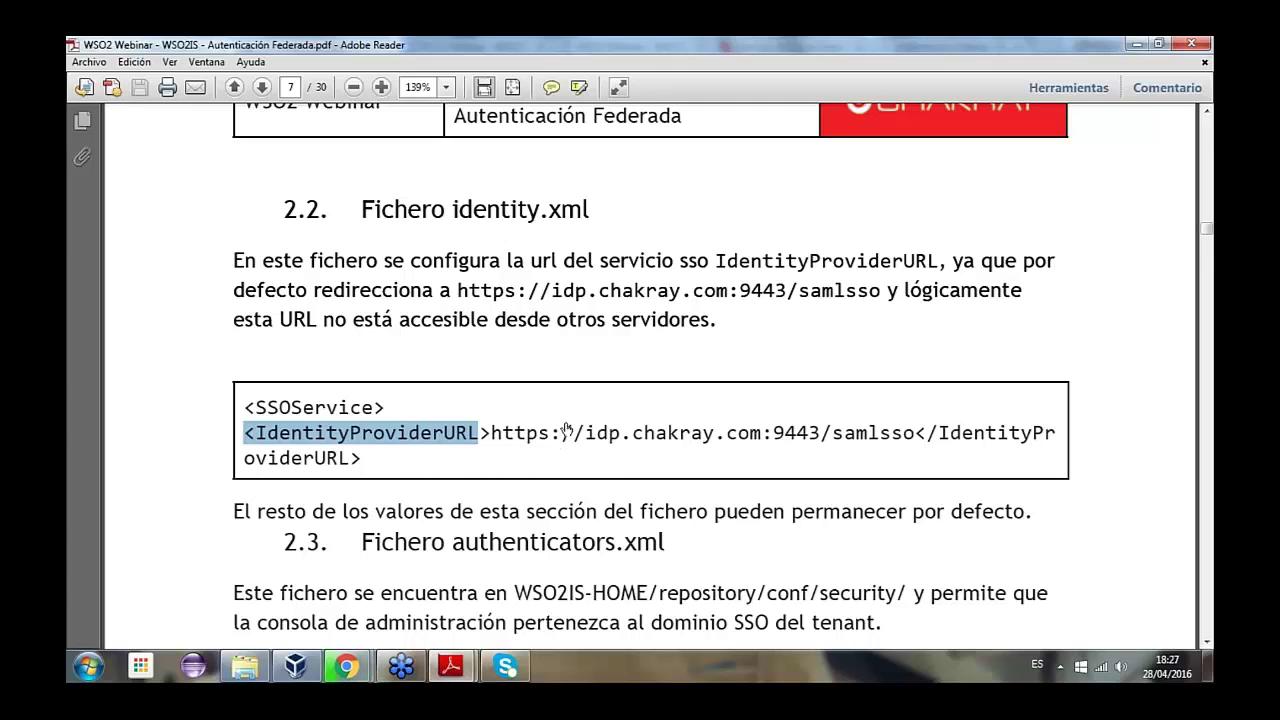
{"action": "left_click_drag", "start_coordinate": [551, 431], "coordinate": [819, 432]}
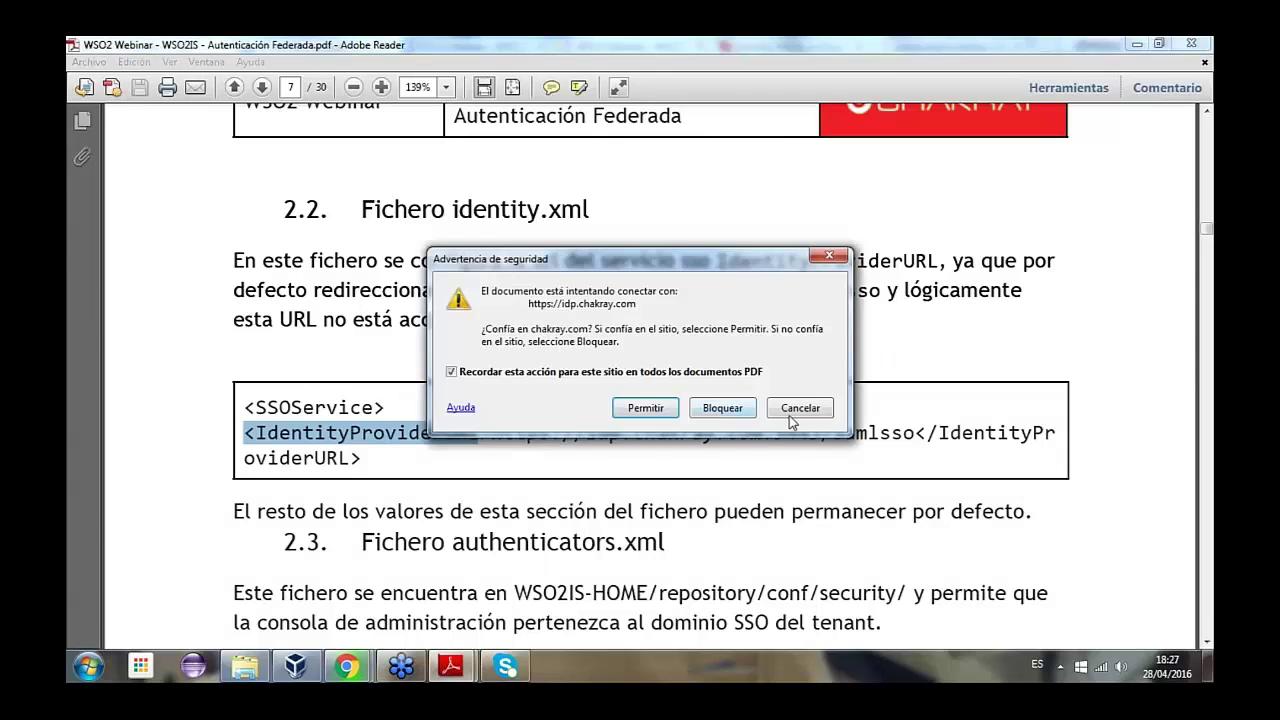
- Cancel the site-connection warning and scroll on to the authenticators.xml section
{"action": "left_click", "coordinate": [810, 412]}
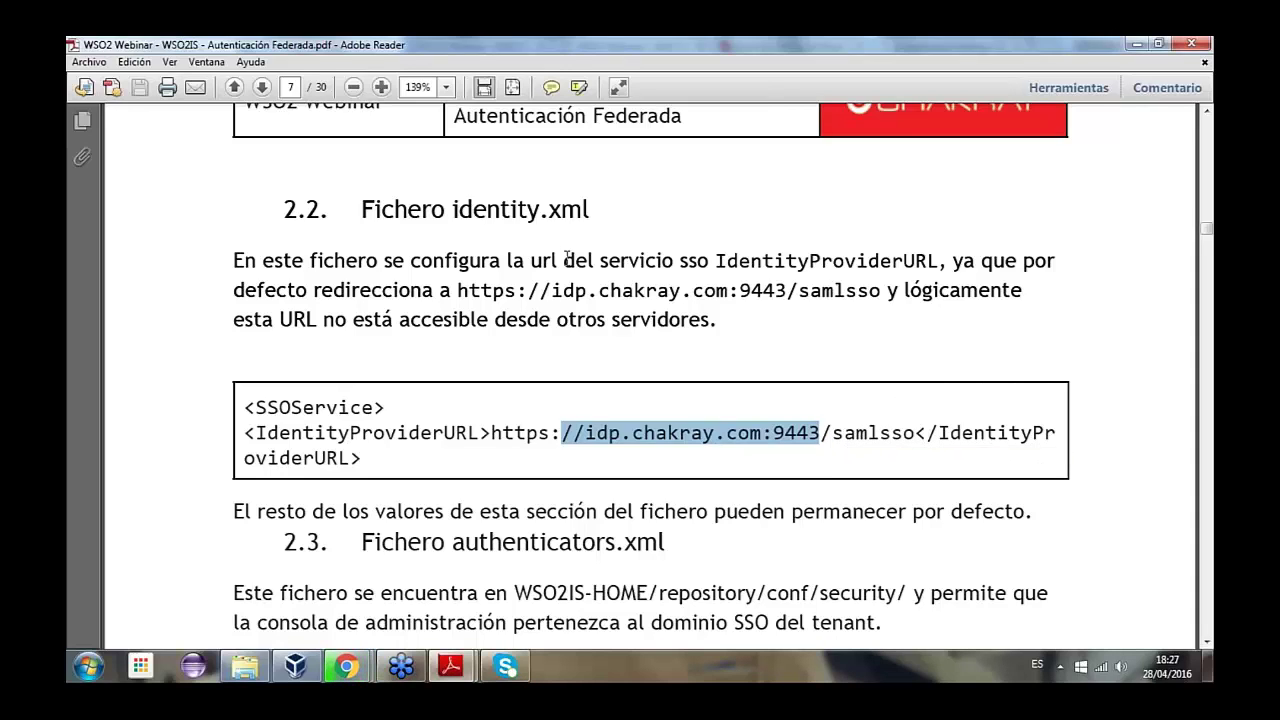
{"action": "scroll", "coordinate": [155, 435], "scroll_direction": "down", "scroll_amount": 2}
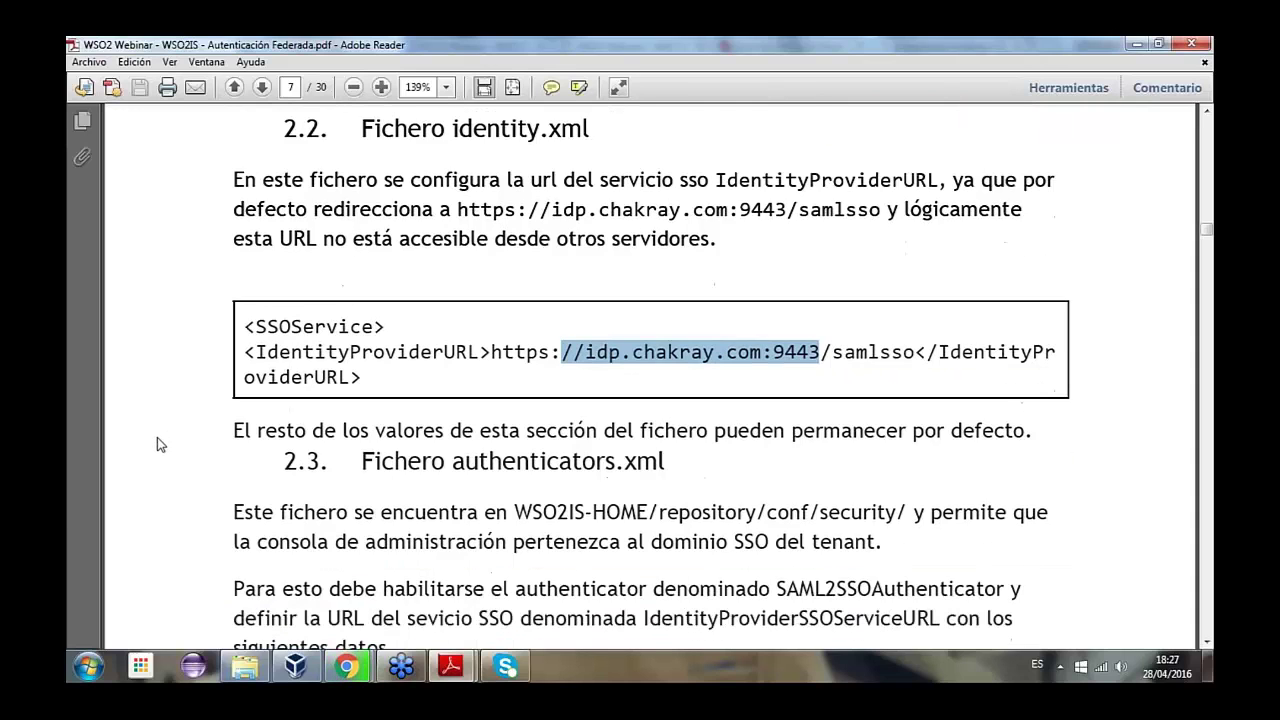
{"action": "scroll", "coordinate": [157, 444], "scroll_direction": "down", "scroll_amount": 2}
{"action": "scroll", "coordinate": [160, 444], "scroll_direction": "down", "scroll_amount": 5}
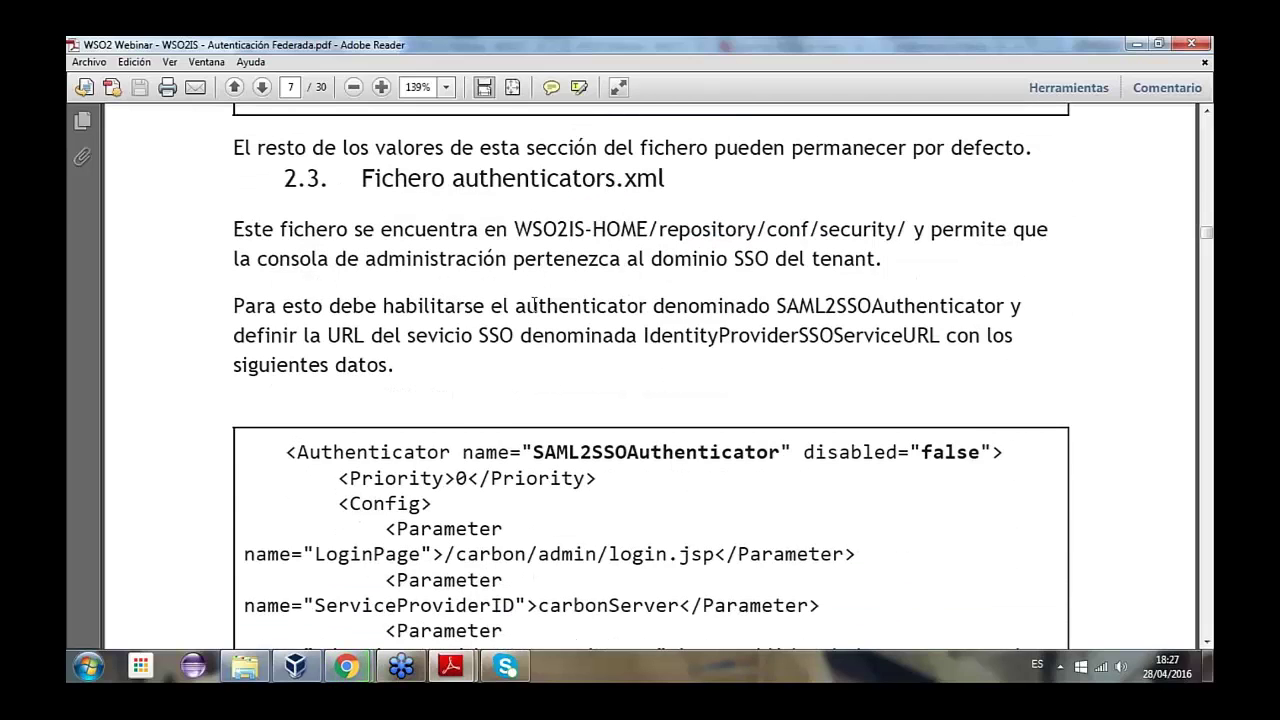
- Highlight the SAML2SSOAuthenticator IdentityProvider parameter, LoginPage lines and carbonServer service provider ID
{"action": "scroll", "coordinate": [530, 305], "scroll_direction": "down", "scroll_amount": 3}
{"action": "scroll", "coordinate": [803, 330], "scroll_direction": "down", "scroll_amount": 1}
{"action": "left_click_drag", "start_coordinate": [803, 290], "coordinate": [990, 290]}
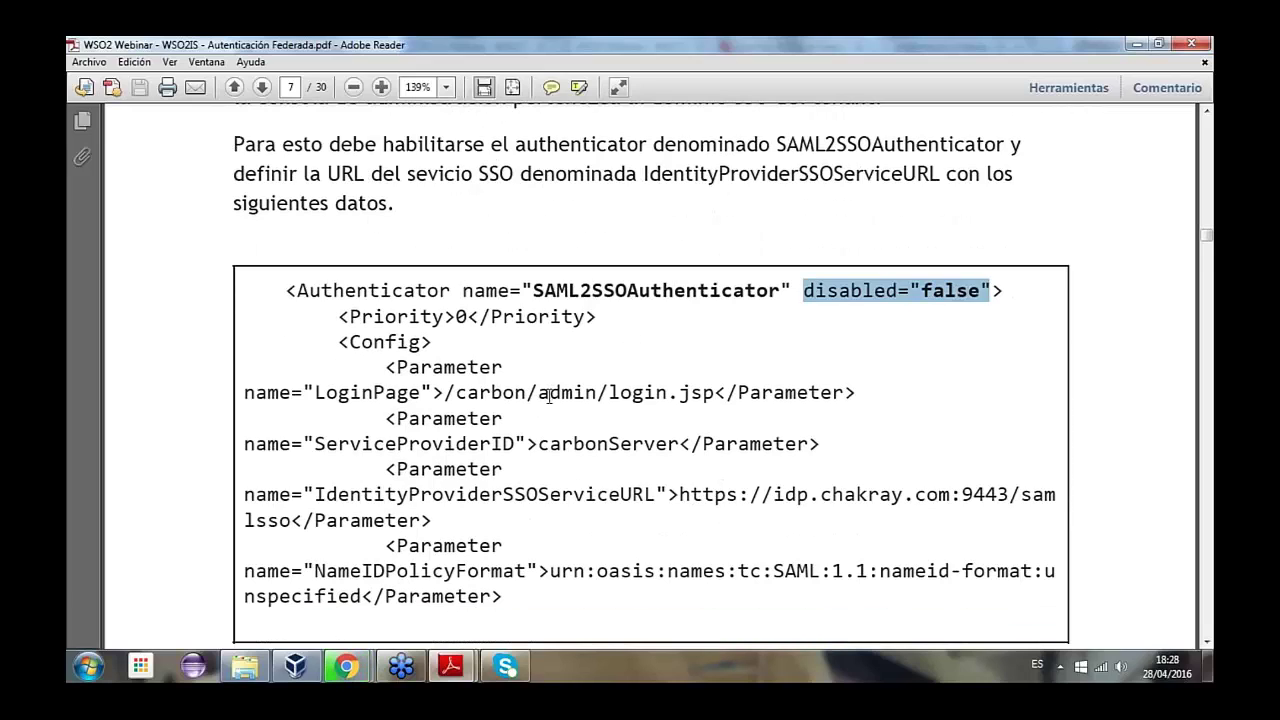
{"action": "scroll", "coordinate": [548, 396], "scroll_direction": "down", "scroll_amount": 1}
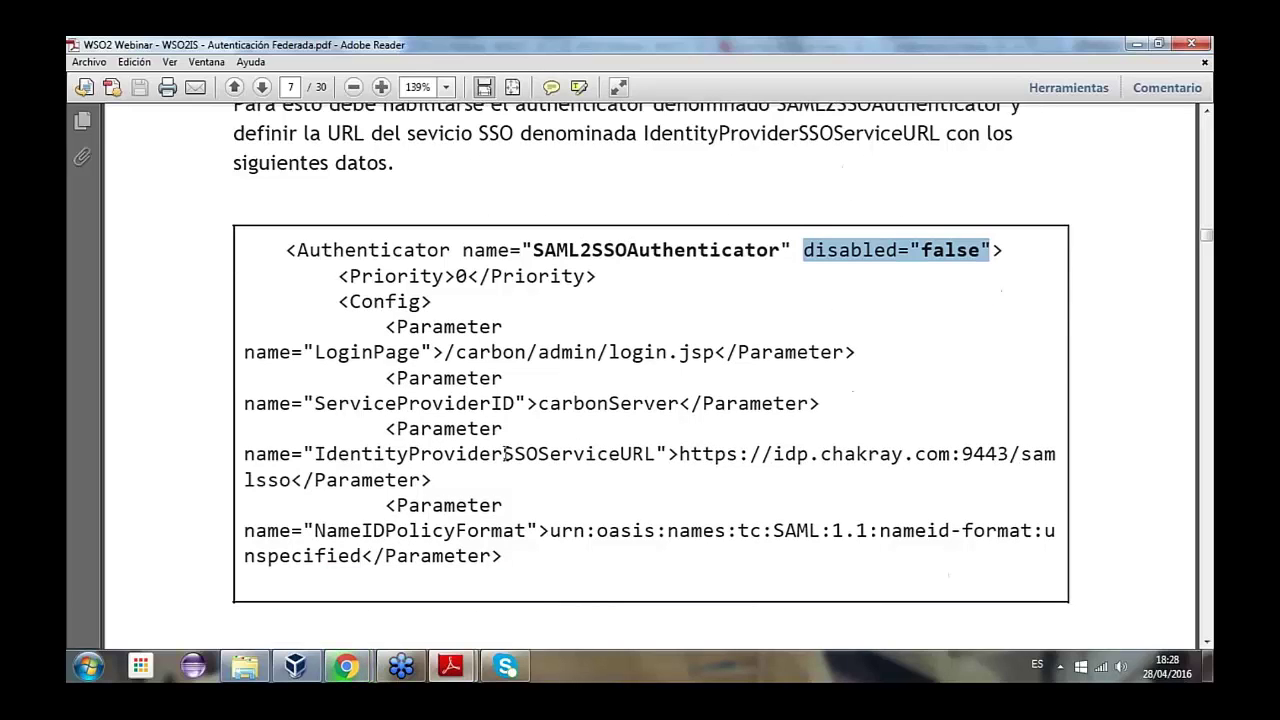
{"action": "left_click_drag", "start_coordinate": [306, 454], "coordinate": [501, 454]}
{"action": "left_click", "coordinate": [455, 404]}
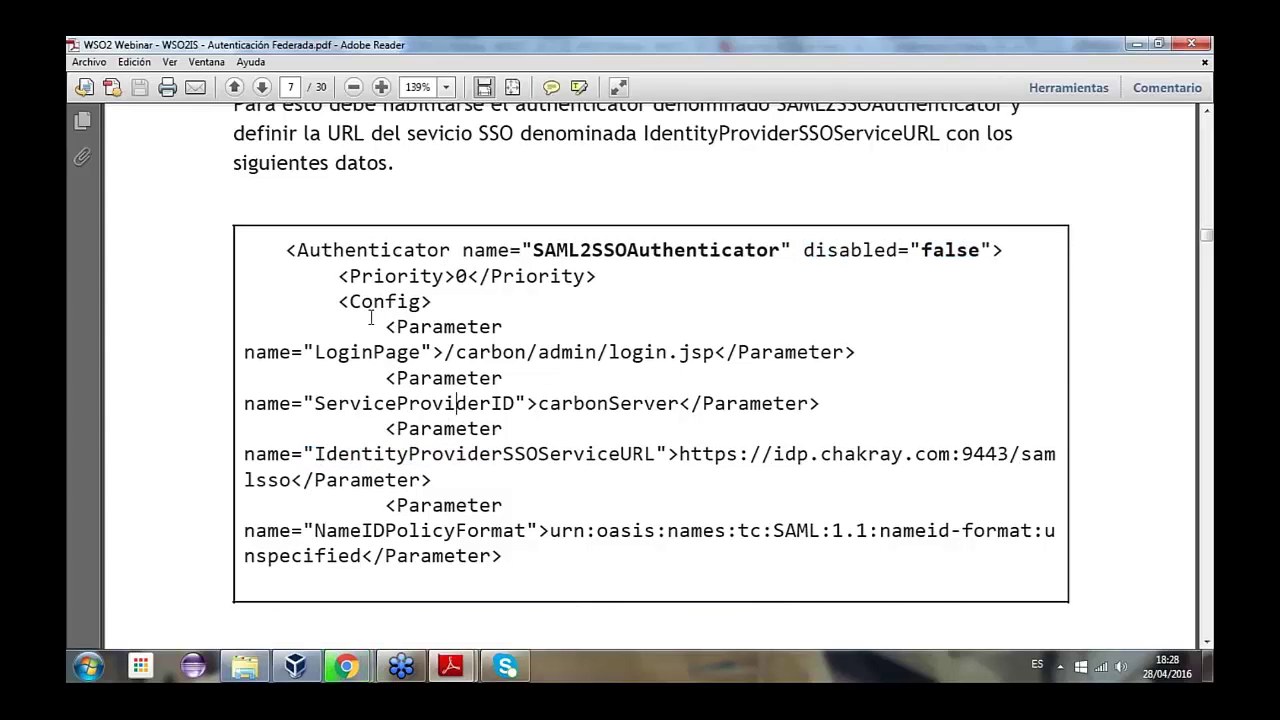
{"action": "left_click_drag", "start_coordinate": [250, 352], "coordinate": [512, 534]}
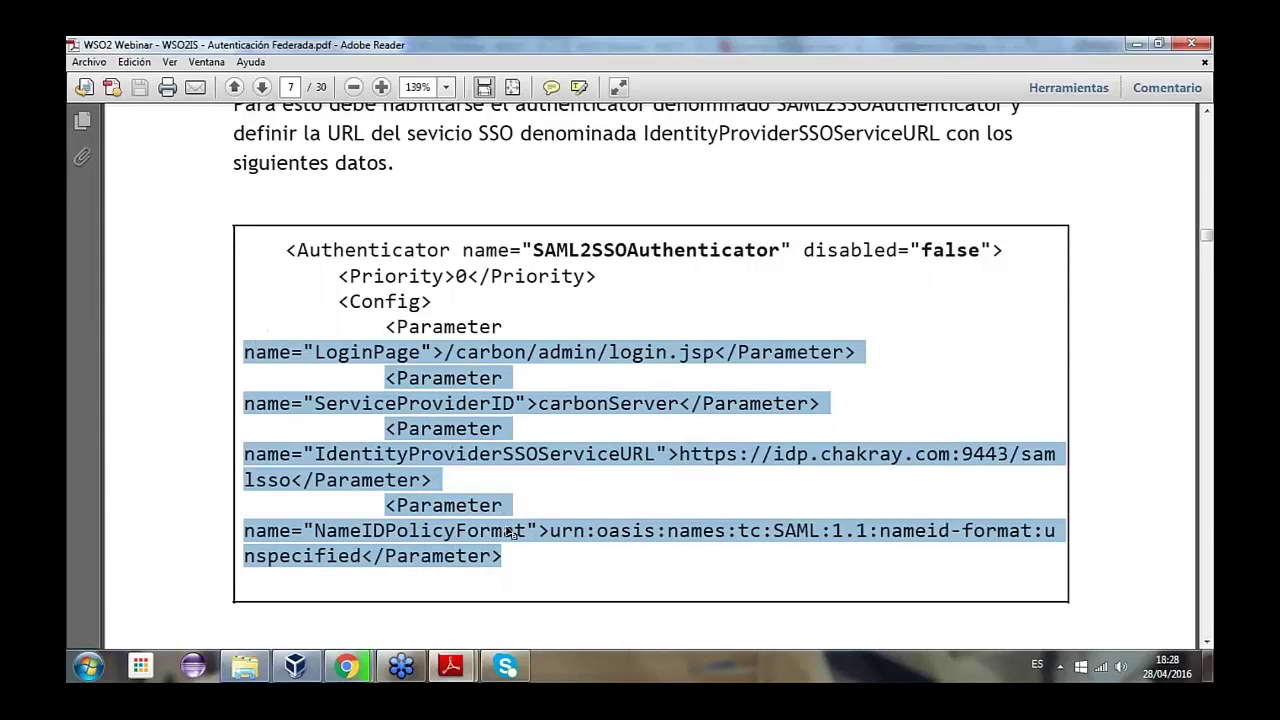
{"action": "left_click", "coordinate": [600, 403]}
{"action": "double_click", "coordinate": [596, 400]}
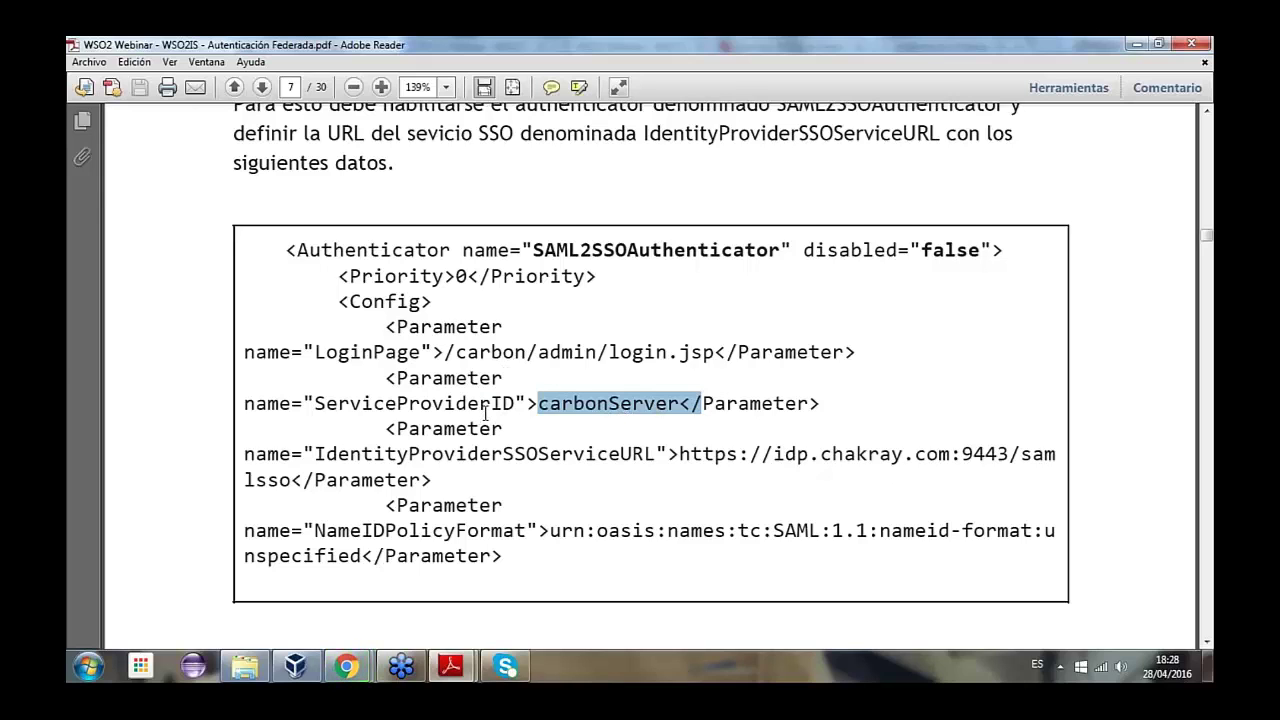
- Highlight the sentence about creating the carbonServer service provider
{"action": "scroll", "coordinate": [487, 411], "scroll_direction": "down", "scroll_amount": 10}
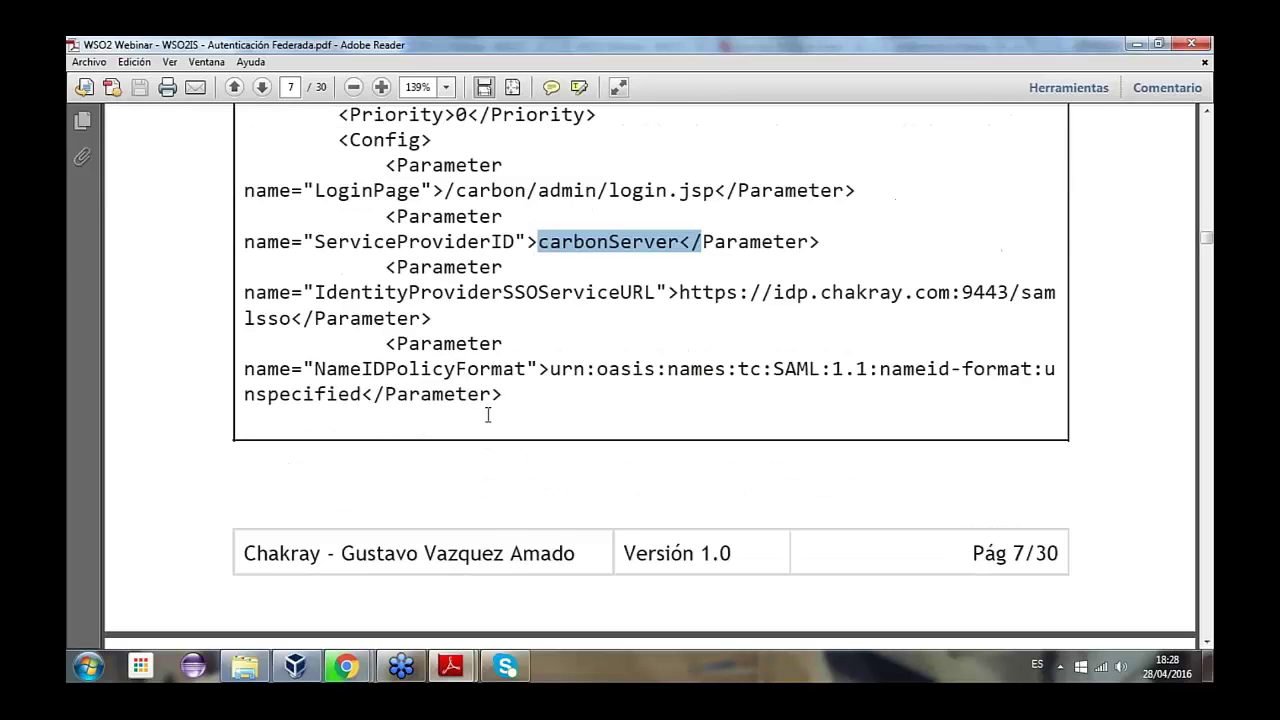
{"action": "scroll", "coordinate": [502, 418], "scroll_direction": "down", "scroll_amount": 5}
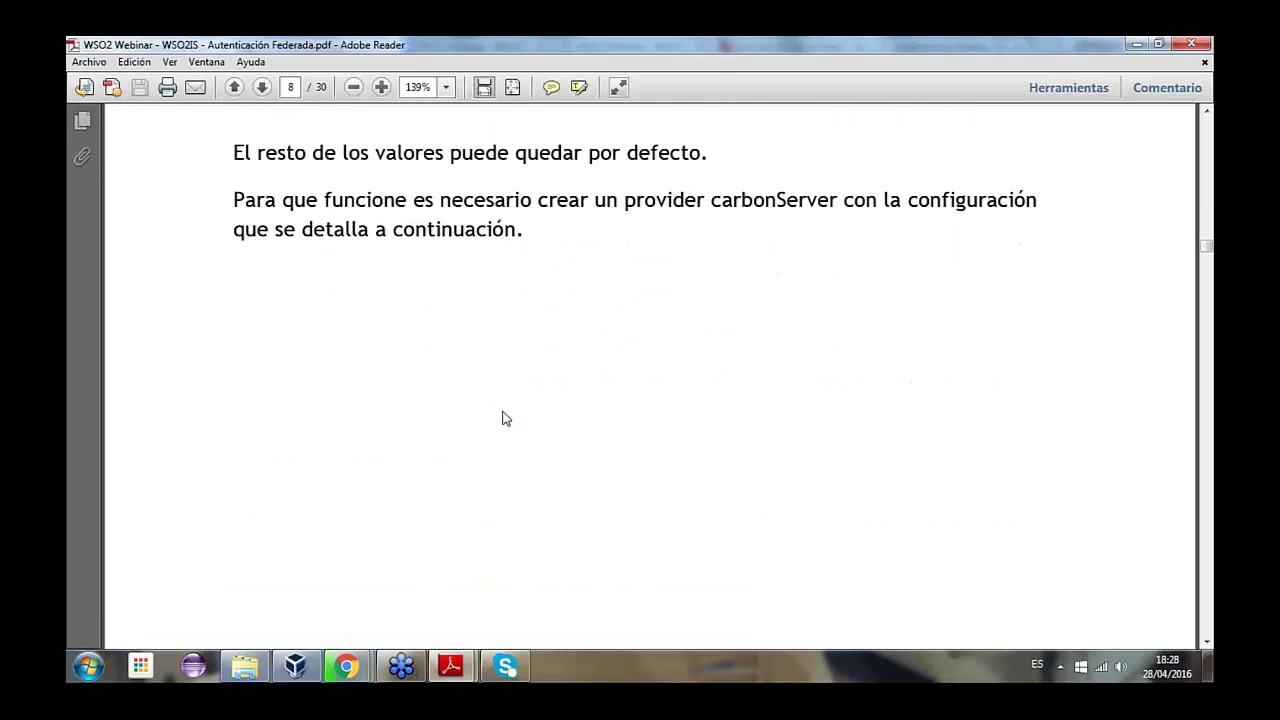
{"action": "scroll", "coordinate": [520, 360], "scroll_direction": "up", "scroll_amount": 3}
{"action": "left_click_drag", "start_coordinate": [232, 200], "coordinate": [764, 209]}
{"action": "double_click", "coordinate": [776, 208]}
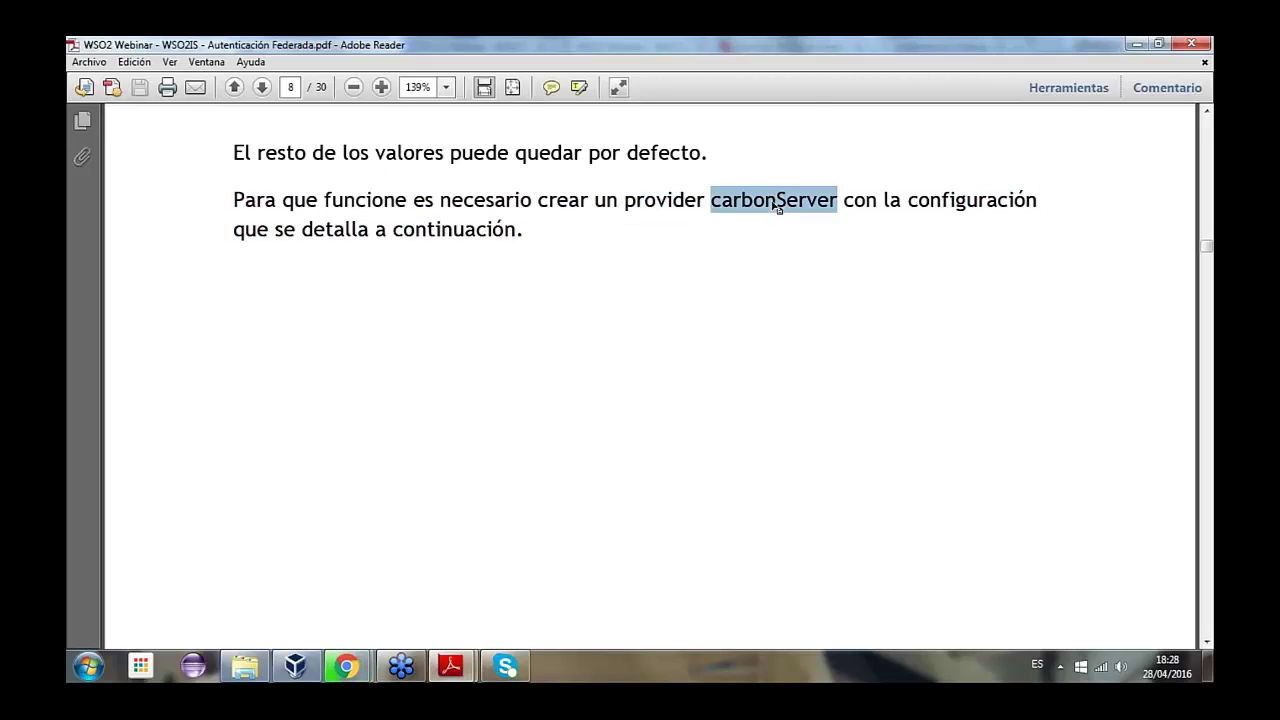
{"action": "scroll", "coordinate": [701, 407], "scroll_direction": "up", "scroll_amount": 6}
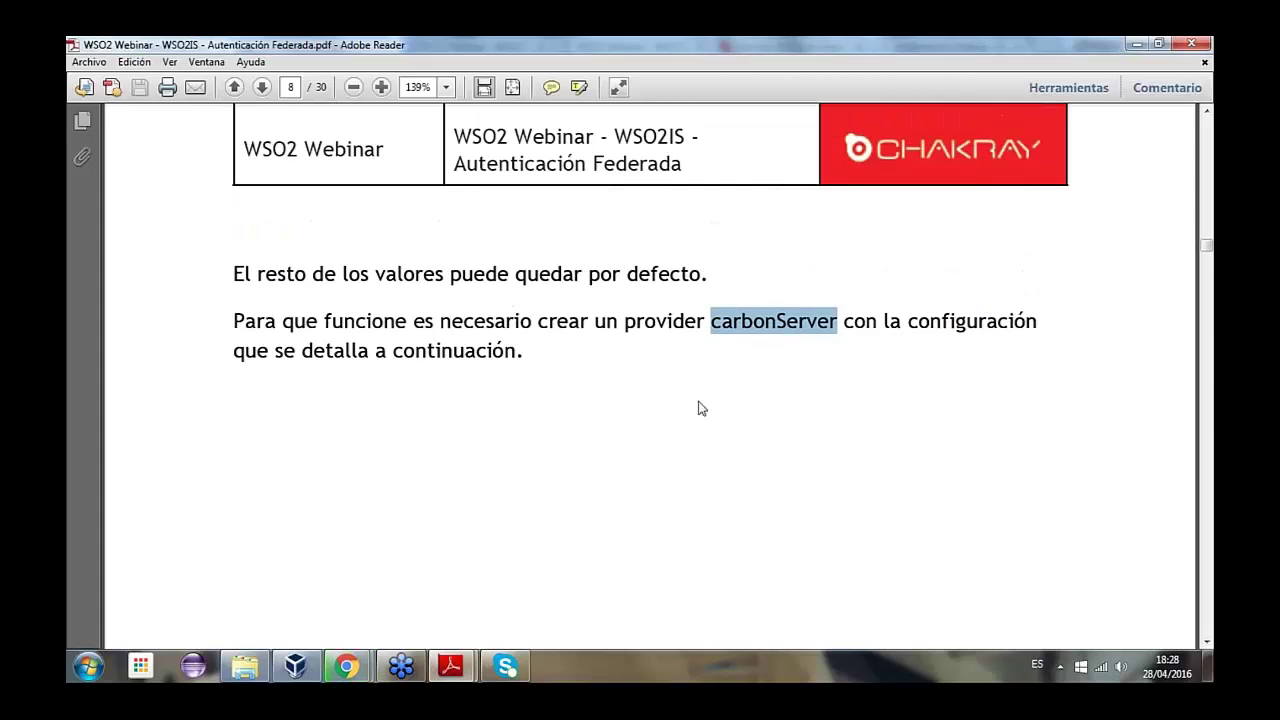
{"action": "scroll", "coordinate": [494, 257], "scroll_direction": "up", "scroll_amount": 10}
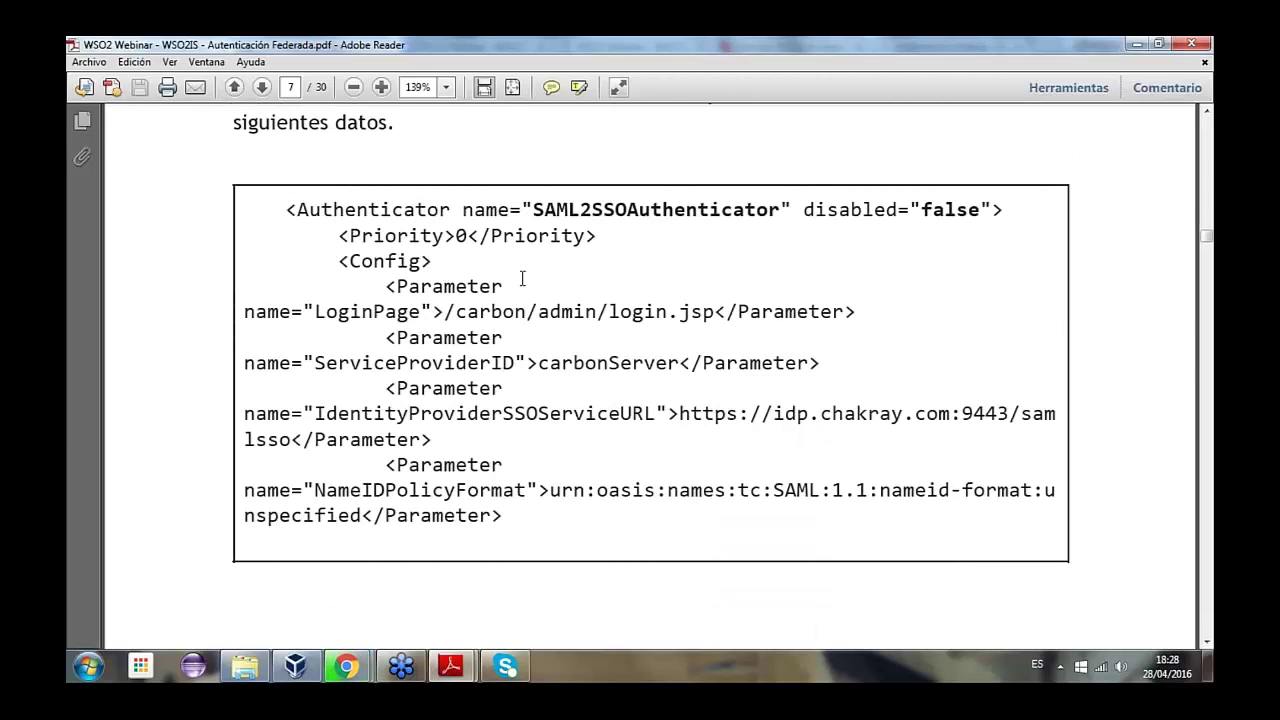
{"action": "scroll", "coordinate": [526, 274], "scroll_direction": "up", "scroll_amount": 2}
{"action": "scroll", "coordinate": [536, 340], "scroll_direction": "down", "scroll_amount": 2}
{"action": "double_click", "coordinate": [466, 414]}
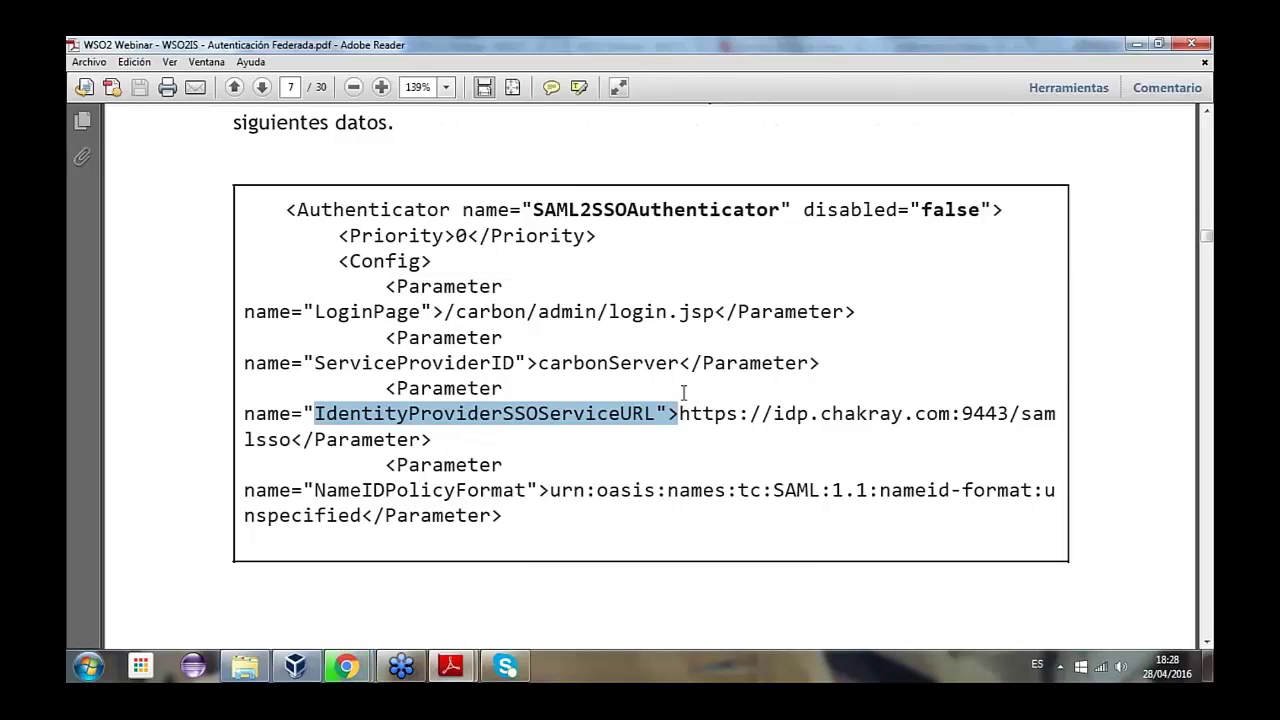
{"action": "left_click_drag", "start_coordinate": [668, 414], "coordinate": [996, 414]}
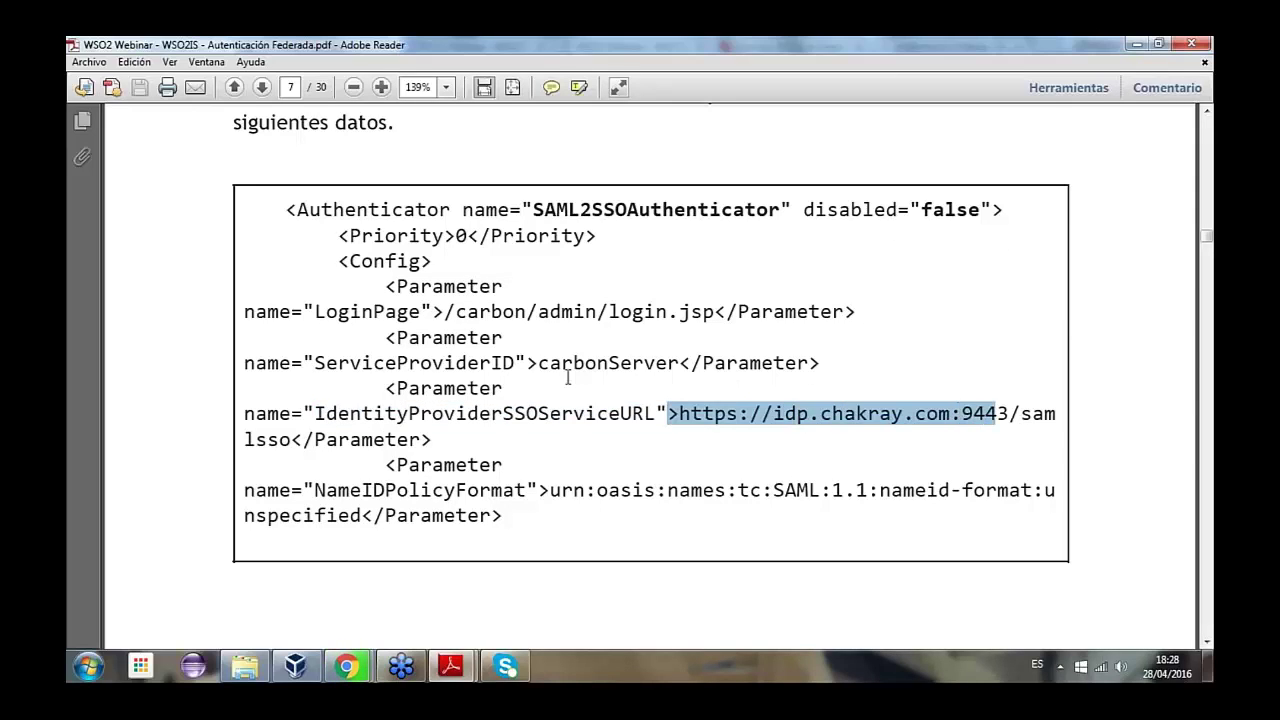
{"action": "double_click", "coordinate": [585, 362]}
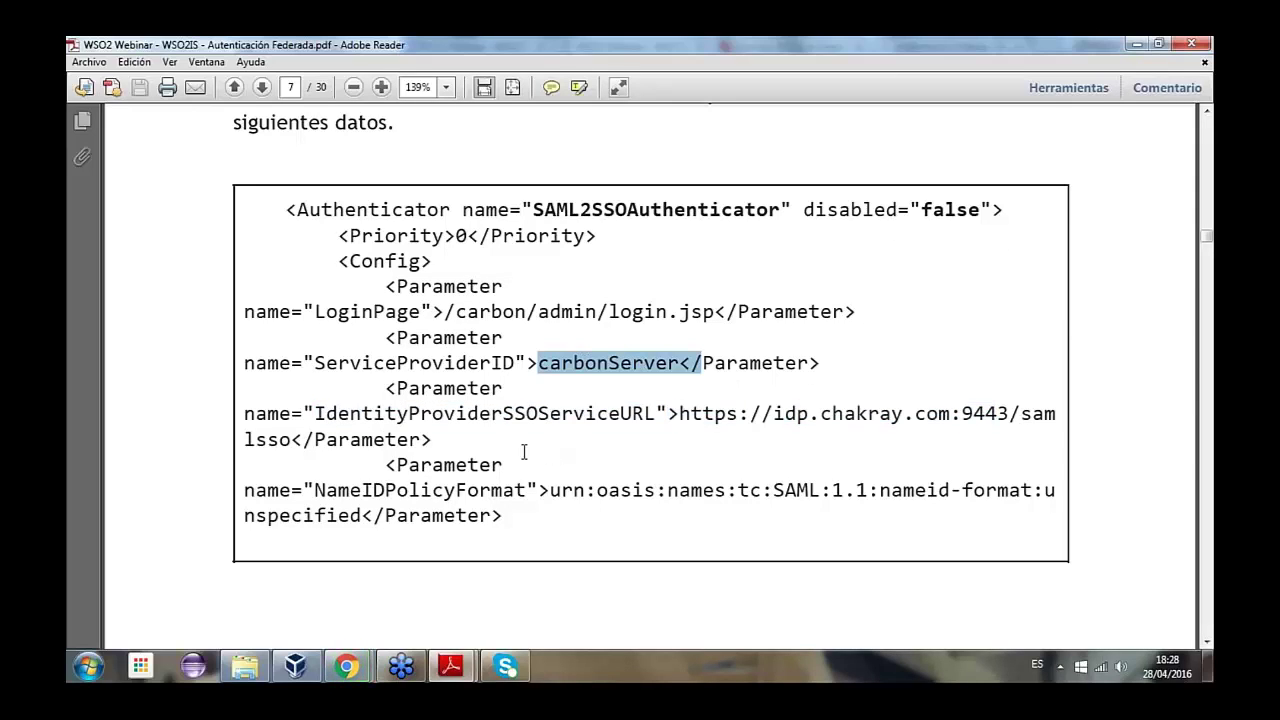
{"action": "scroll", "coordinate": [524, 452], "scroll_direction": "down", "scroll_amount": 1}
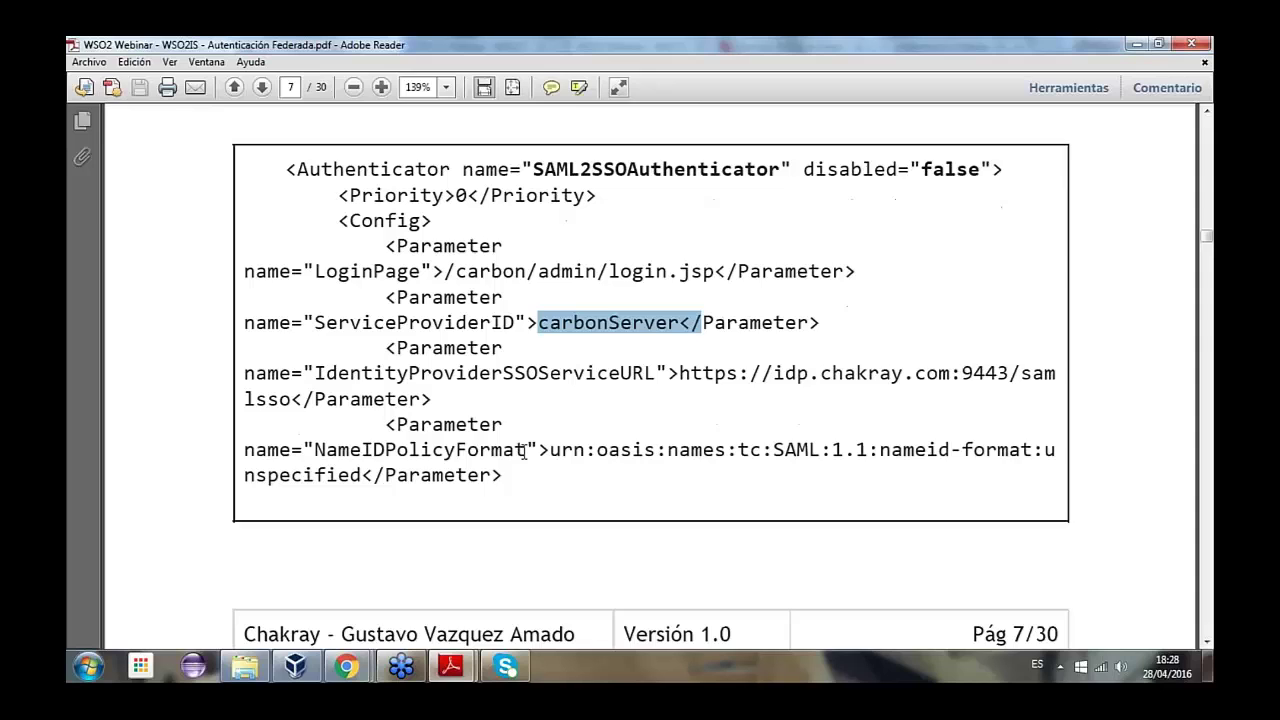
{"action": "scroll", "coordinate": [524, 452], "scroll_direction": "down", "scroll_amount": 2}
{"action": "scroll", "coordinate": [535, 443], "scroll_direction": "down", "scroll_amount": 15}
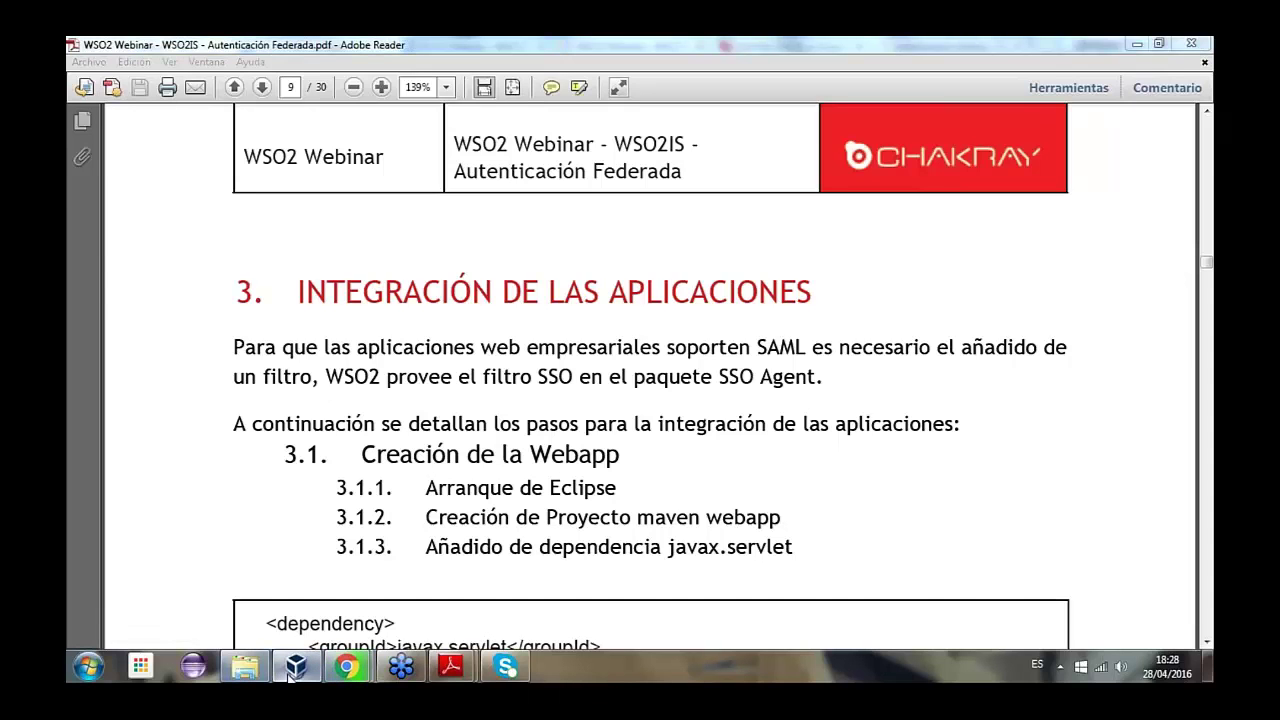
- Sign in to the Management Console in the VM browser as admin
{"action": "left_click", "coordinate": [290, 676]}
{"action": "left_click", "coordinate": [318, 46]}
{"action": "left_click", "coordinate": [484, 95]}
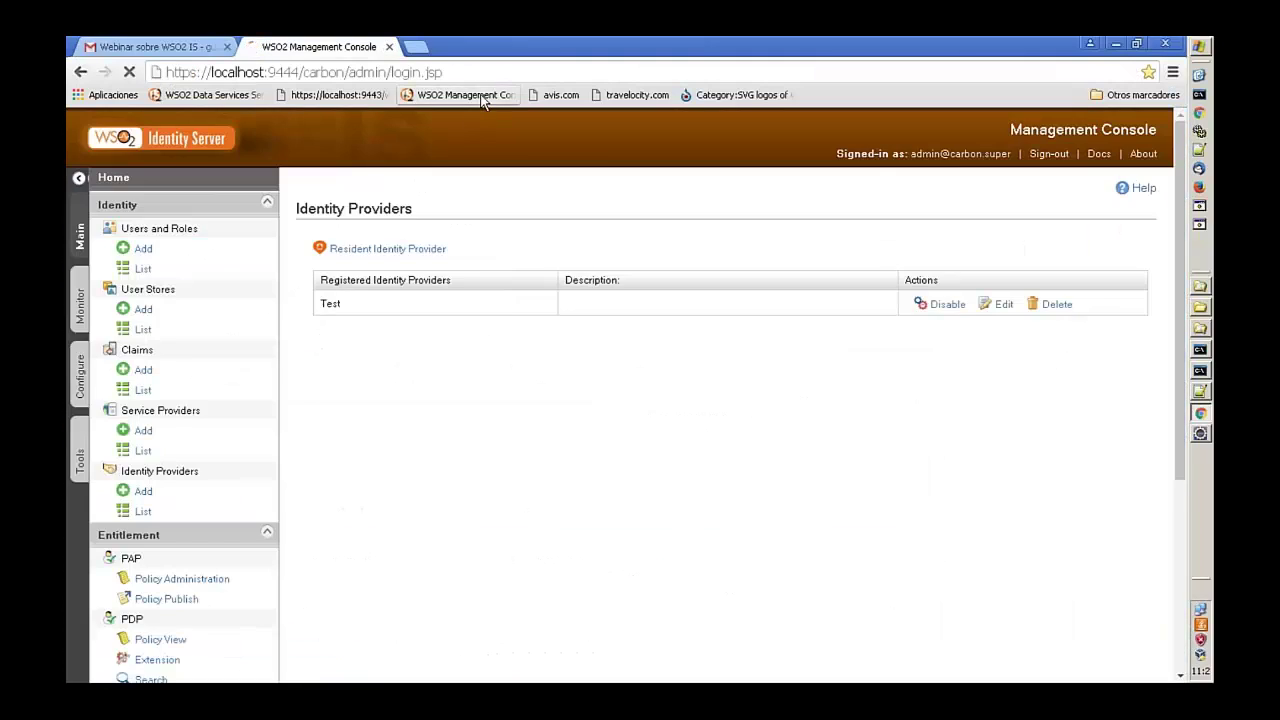
{"action": "type", "text": "admin"}
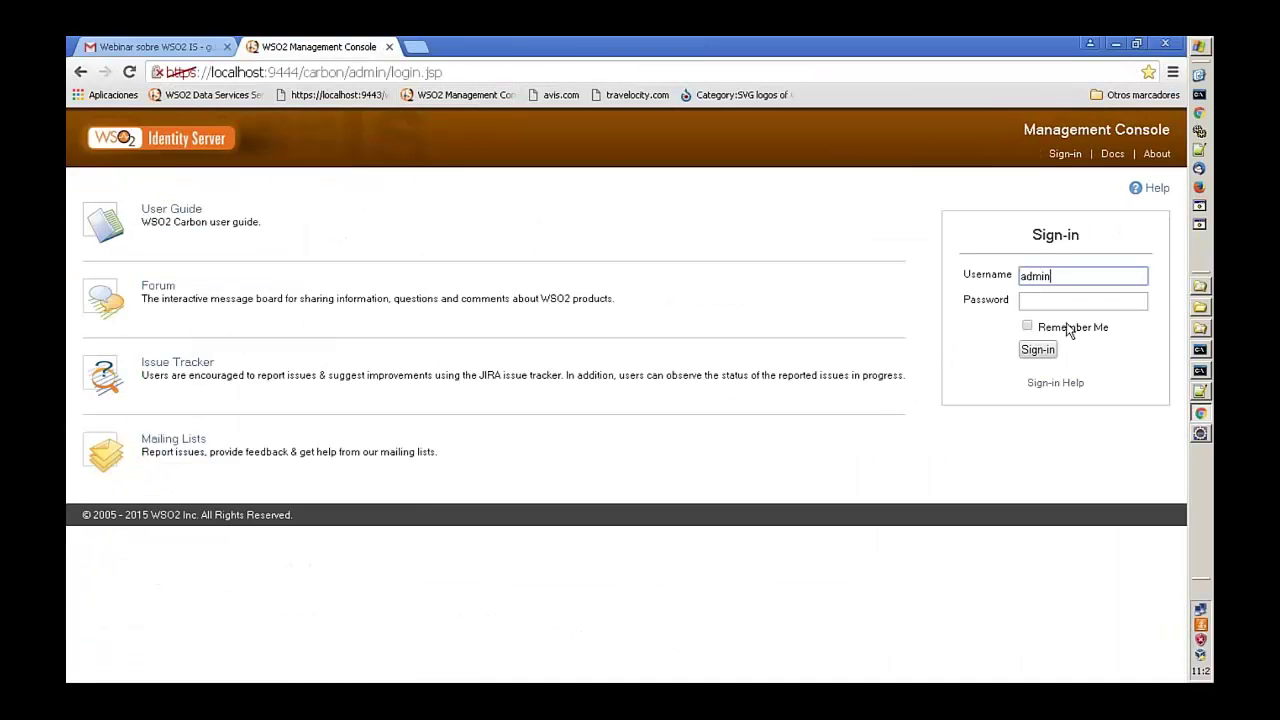
{"action": "key", "text": "Tab"}
{"action": "type", "text": "admin"}
{"action": "key", "text": "Return"}
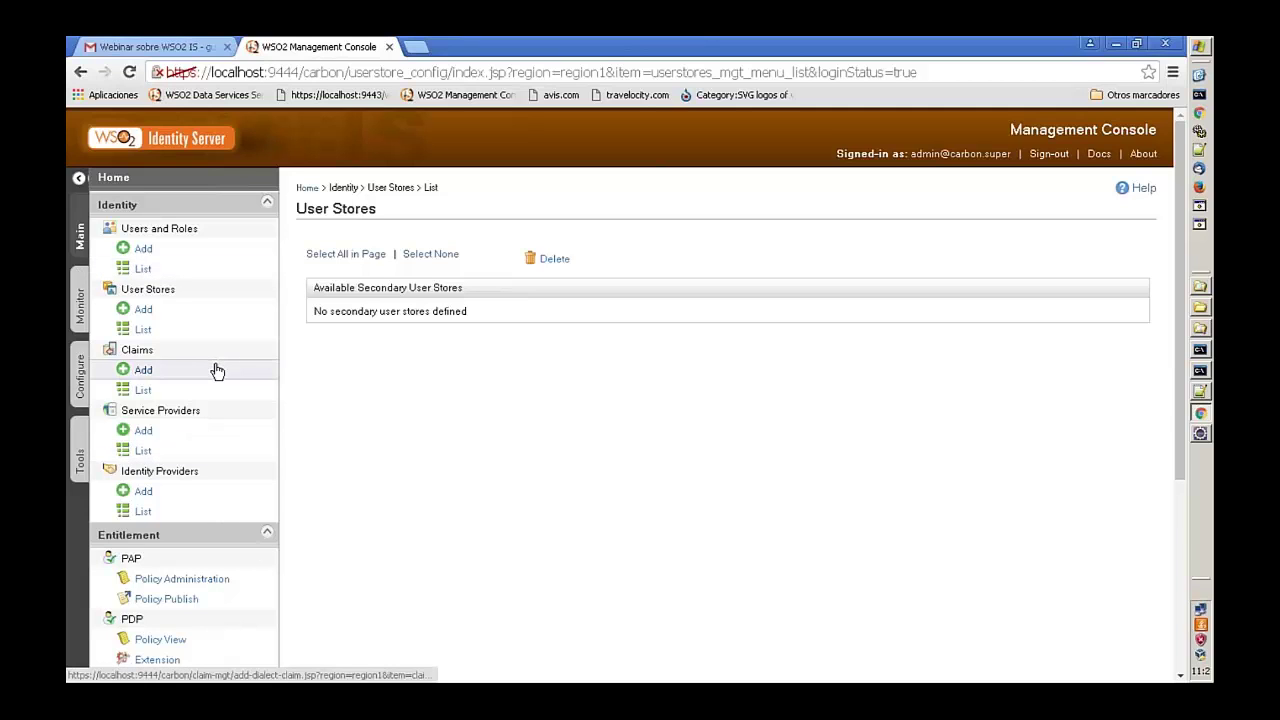
- Collapse the Entitlement, Manage and Registry sections of the navigation sidebar
{"action": "scroll", "coordinate": [217, 371], "scroll_direction": "down", "scroll_amount": 2}
{"action": "scroll", "coordinate": [220, 387], "scroll_direction": "down", "scroll_amount": 2}
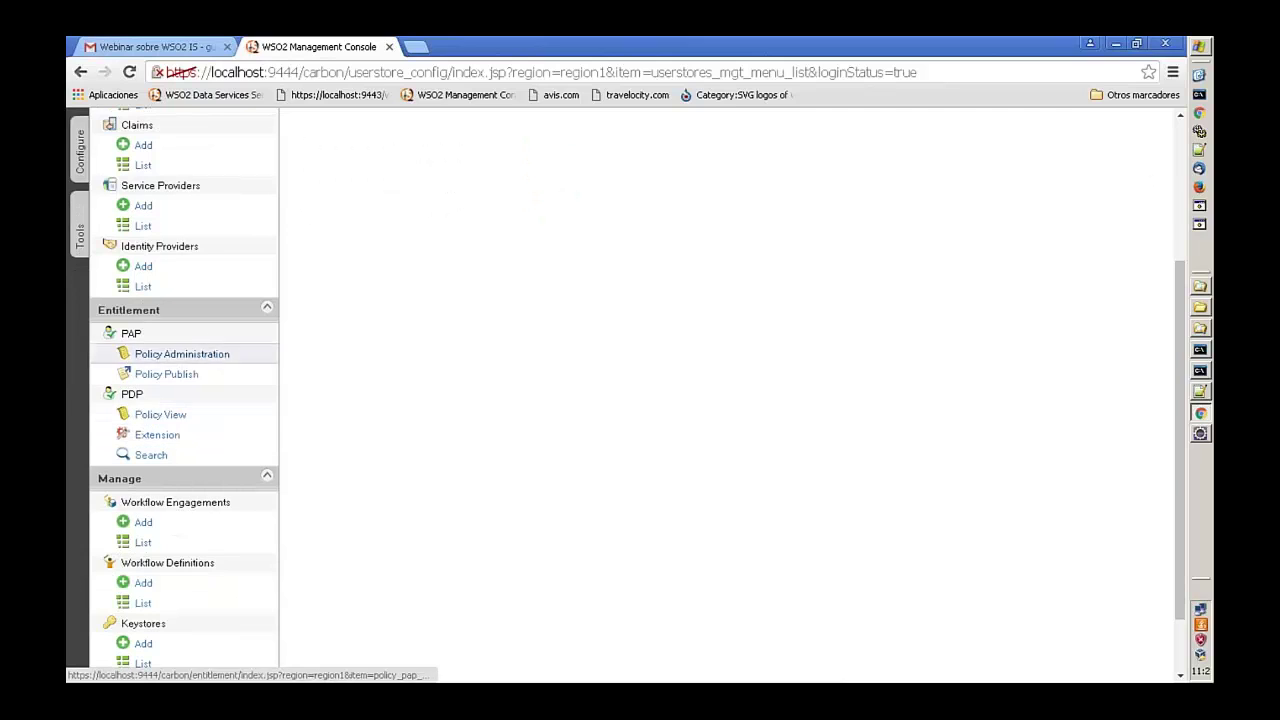
{"action": "left_click", "coordinate": [267, 310]}
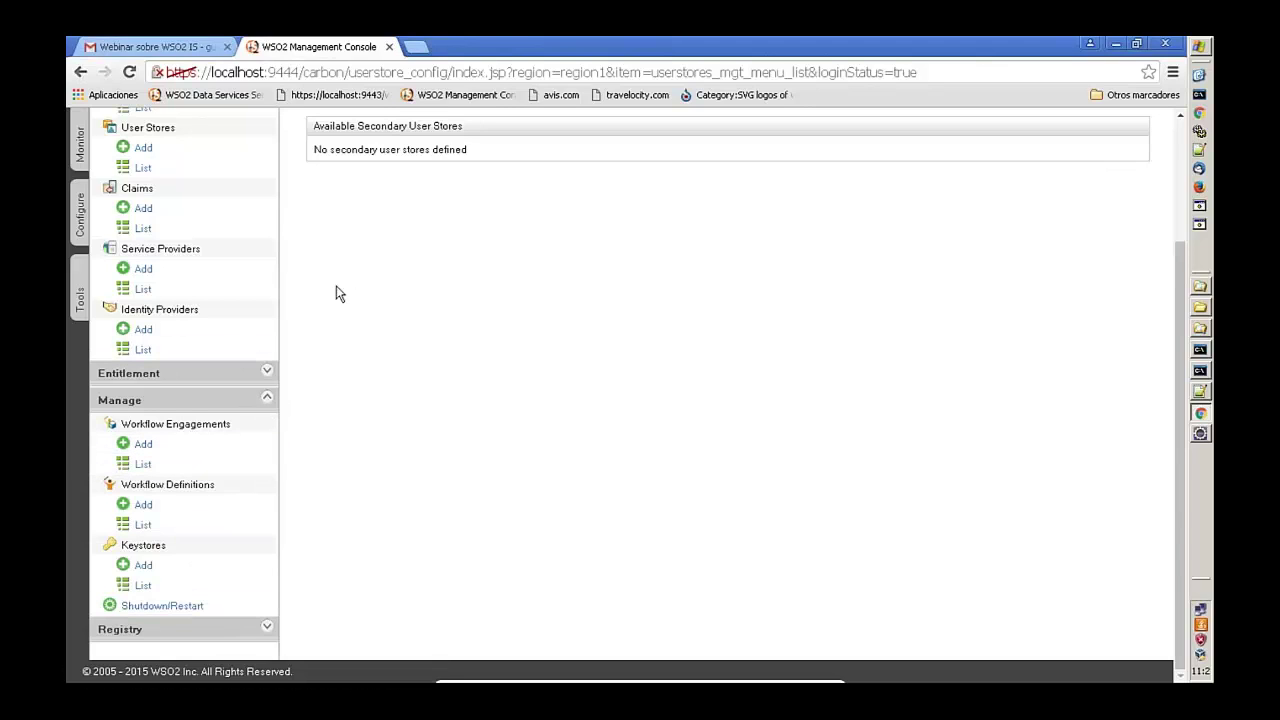
{"action": "left_click", "coordinate": [267, 400]}
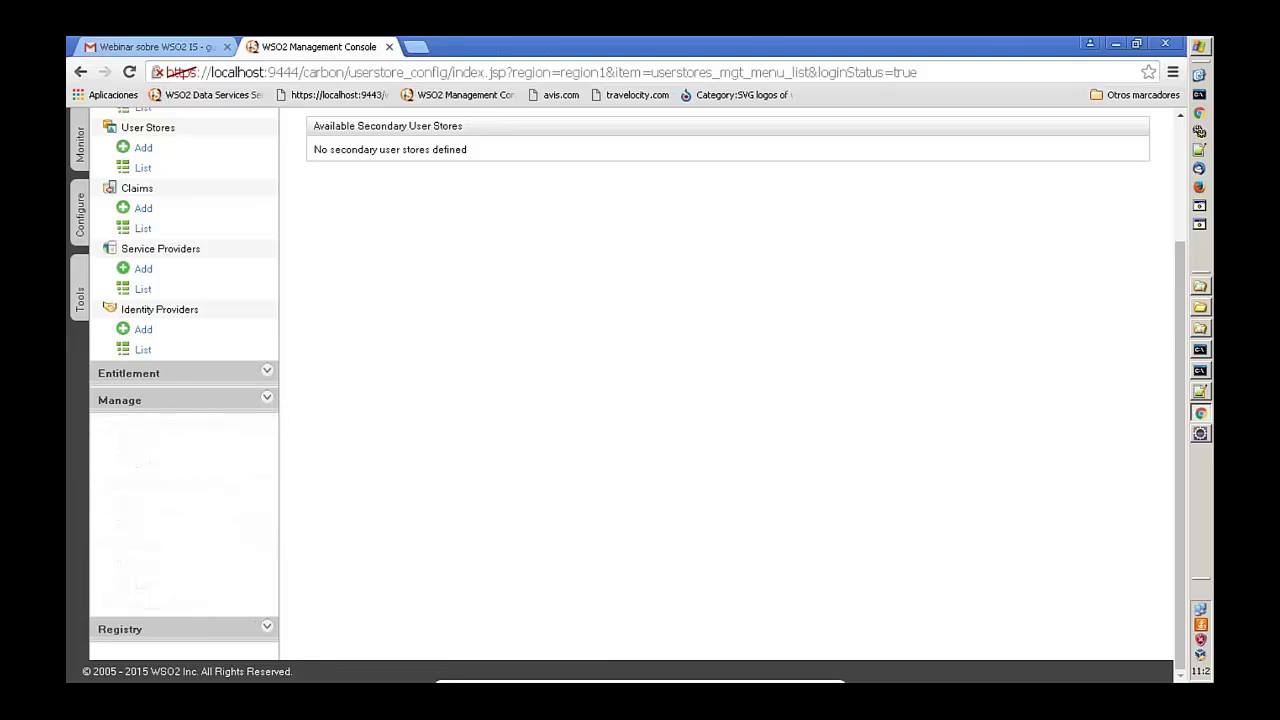
{"action": "left_click", "coordinate": [267, 588]}
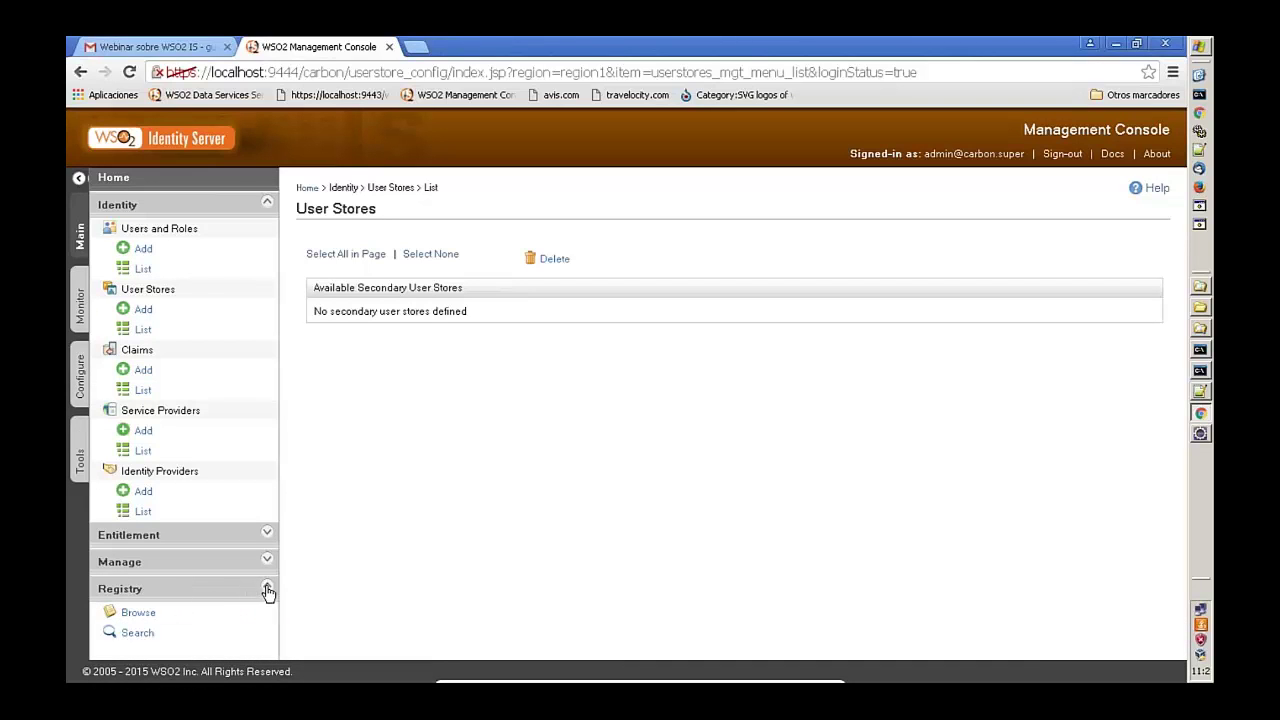
{"action": "left_click", "coordinate": [267, 588]}
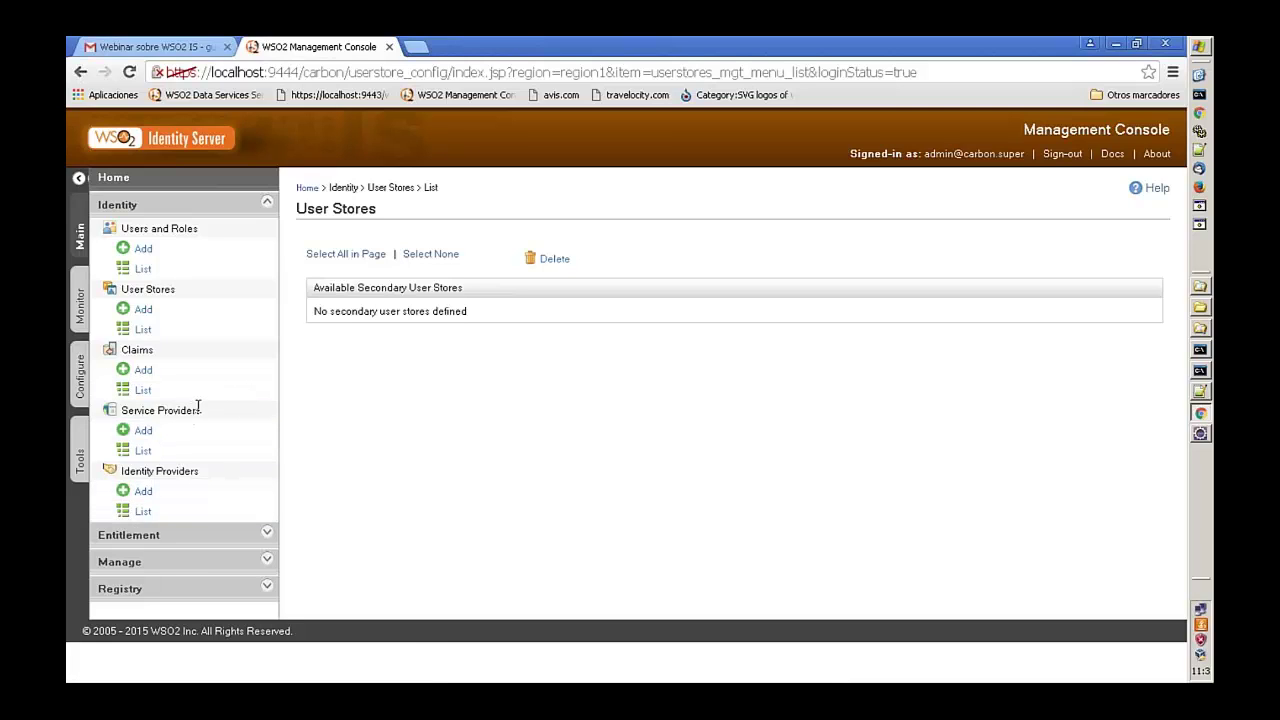
- Add a service provider named 'carbonServer' and register it
{"action": "left_click", "coordinate": [146, 432]}
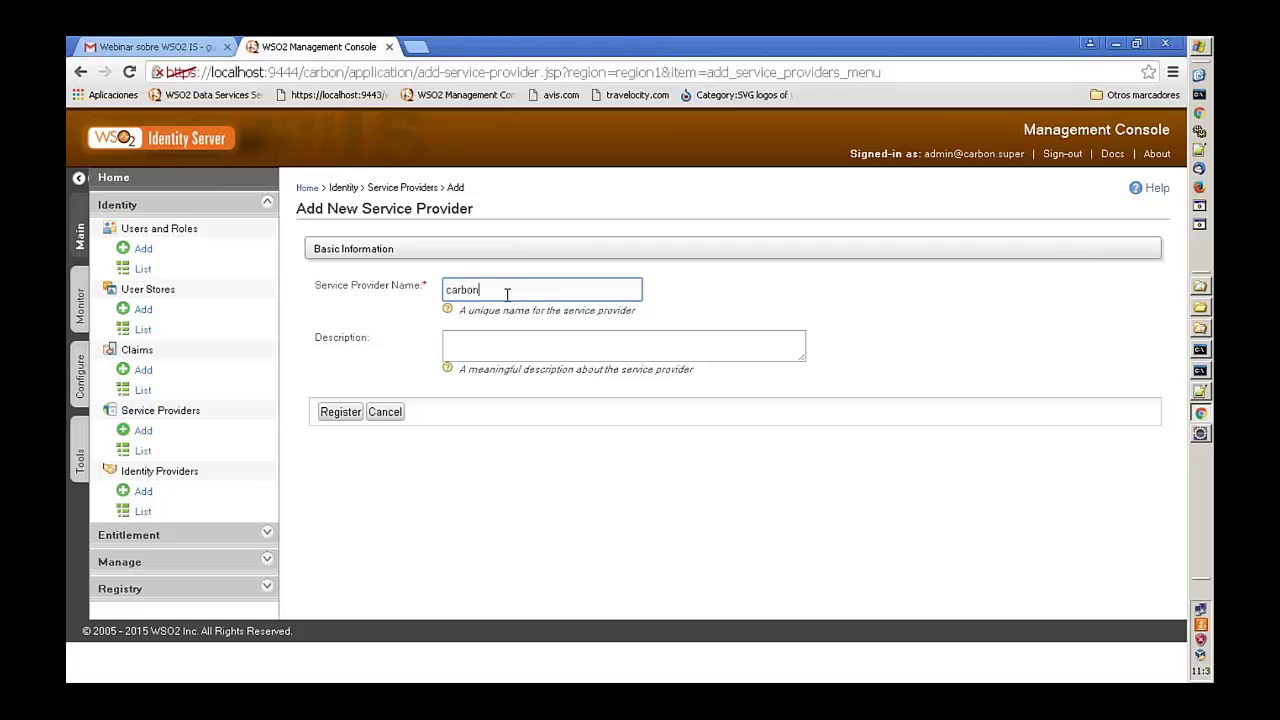
{"action": "type", "text": "rver"}
{"action": "left_click", "coordinate": [341, 413]}
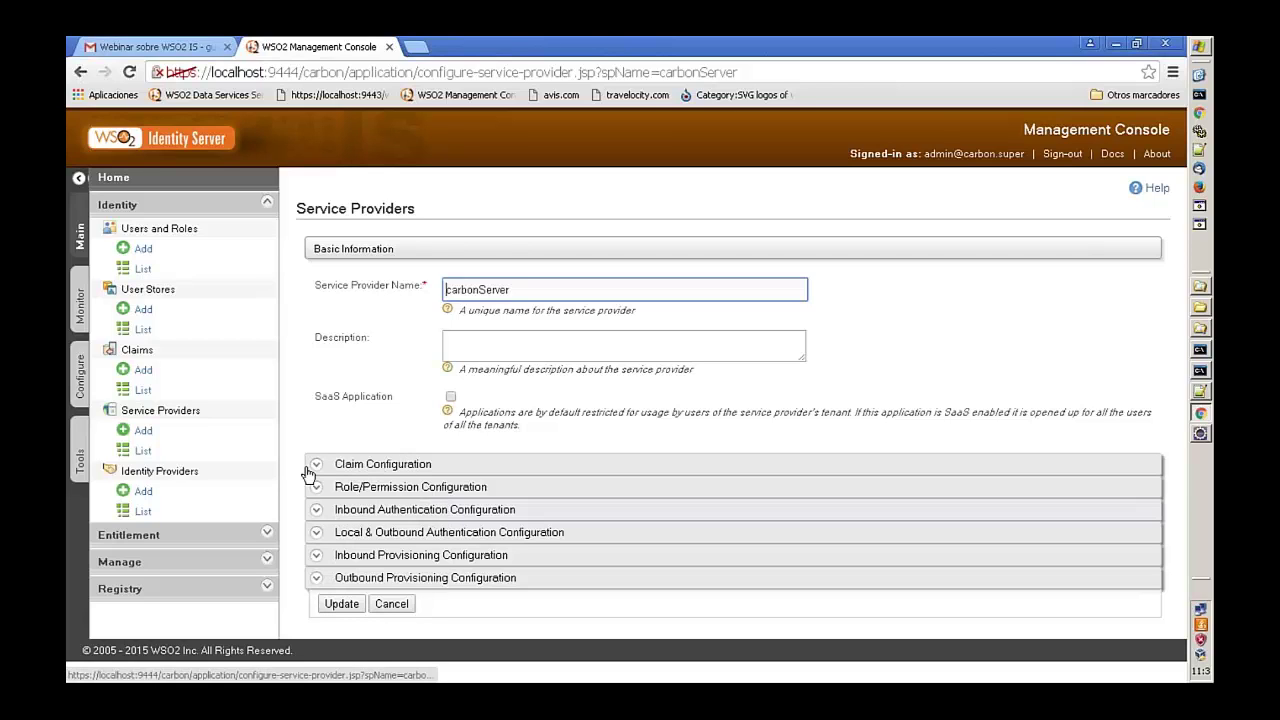
- Expand carbonServer's Claim, Role/Permission, Inbound and Local & Outbound Authentication configuration panels
{"action": "left_click", "coordinate": [316, 468]}
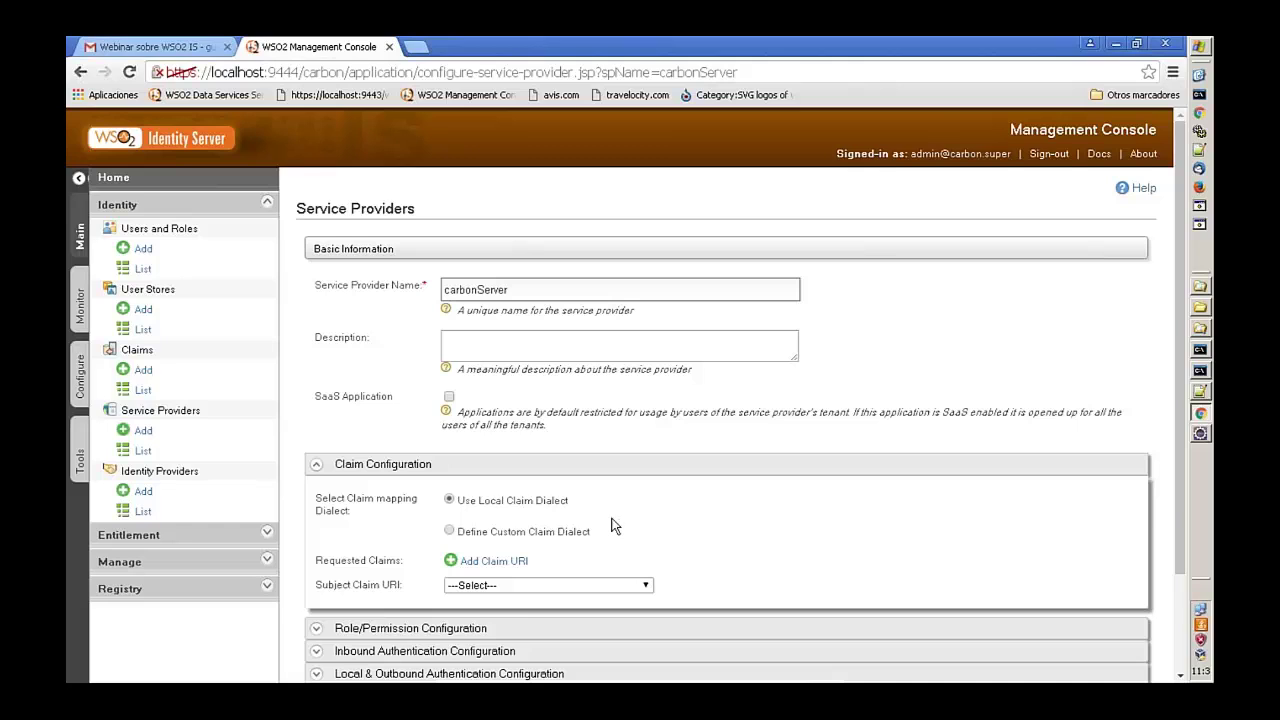
{"action": "scroll", "coordinate": [613, 526], "scroll_direction": "down", "scroll_amount": 3}
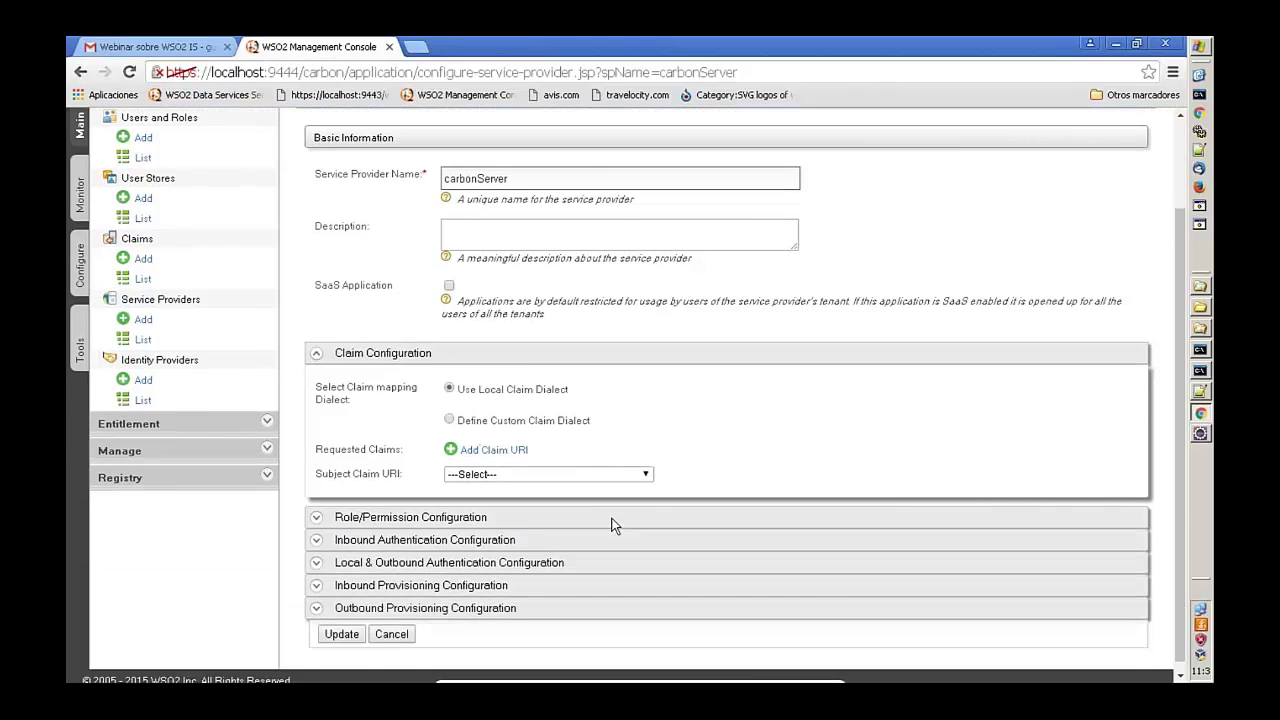
{"action": "left_click", "coordinate": [613, 521]}
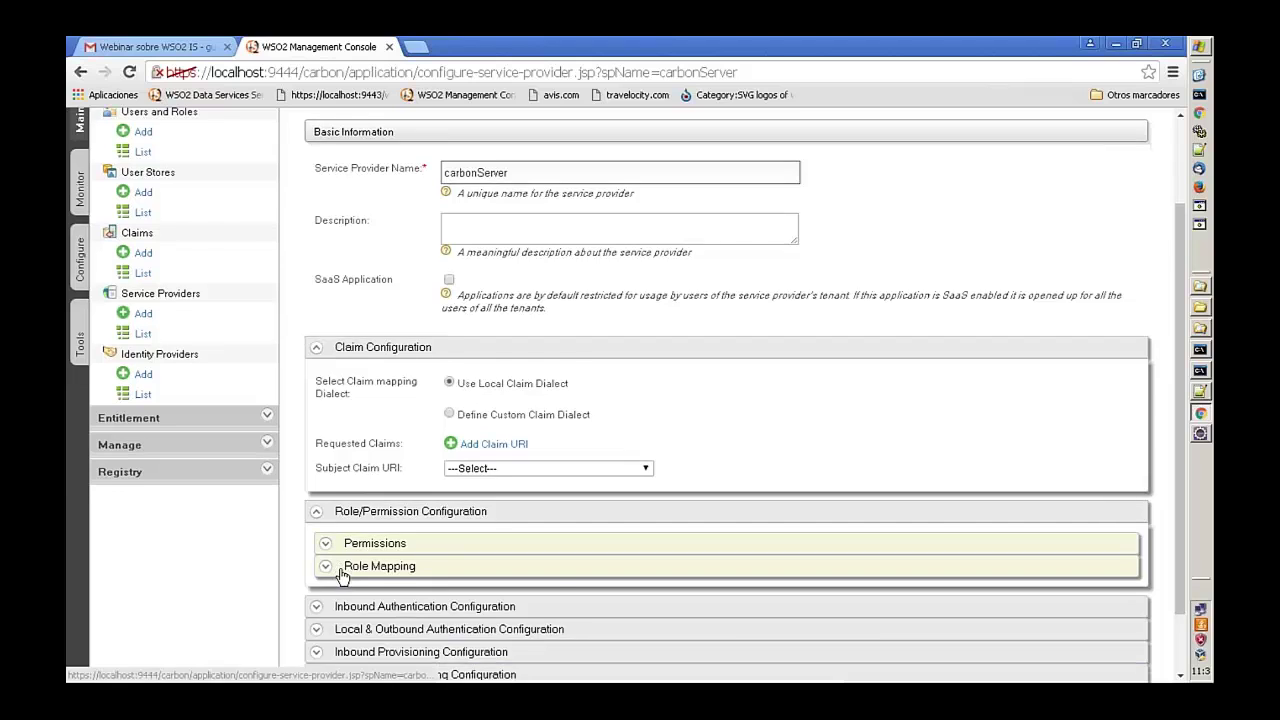
{"action": "scroll", "coordinate": [335, 572], "scroll_direction": "down", "scroll_amount": 2}
{"action": "left_click", "coordinate": [316, 532]}
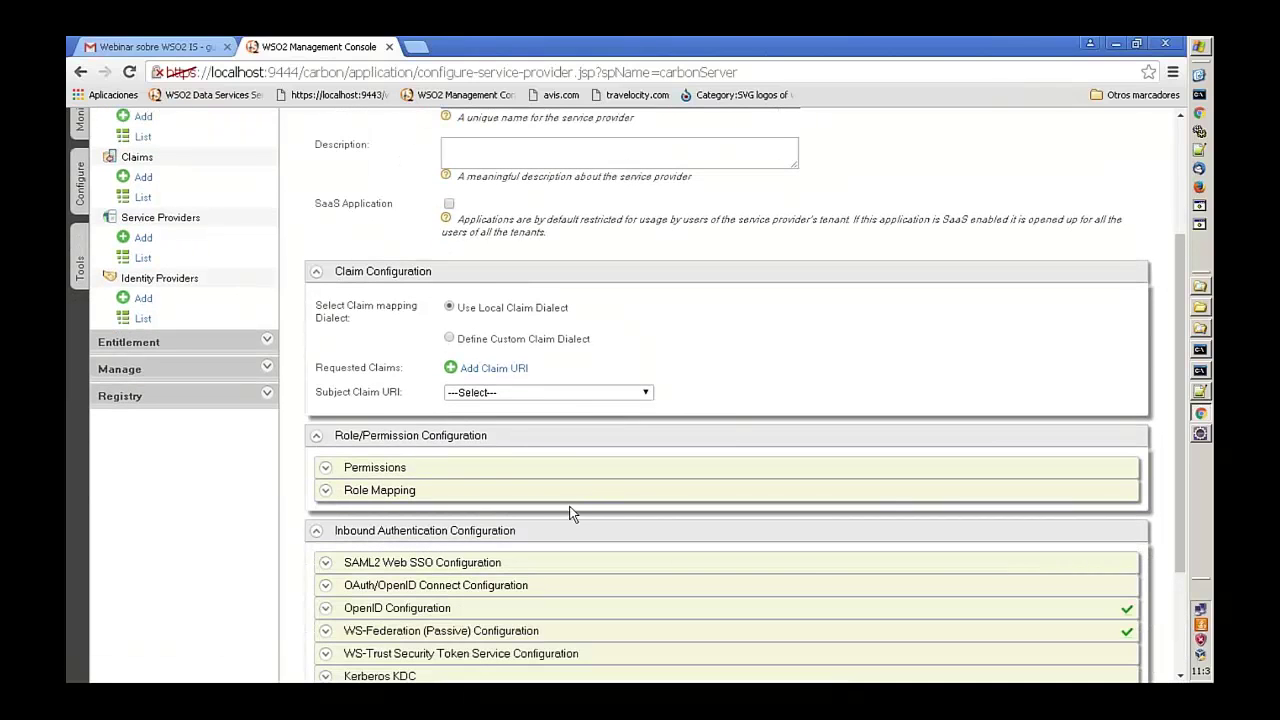
{"action": "scroll", "coordinate": [572, 513], "scroll_direction": "down", "scroll_amount": 2}
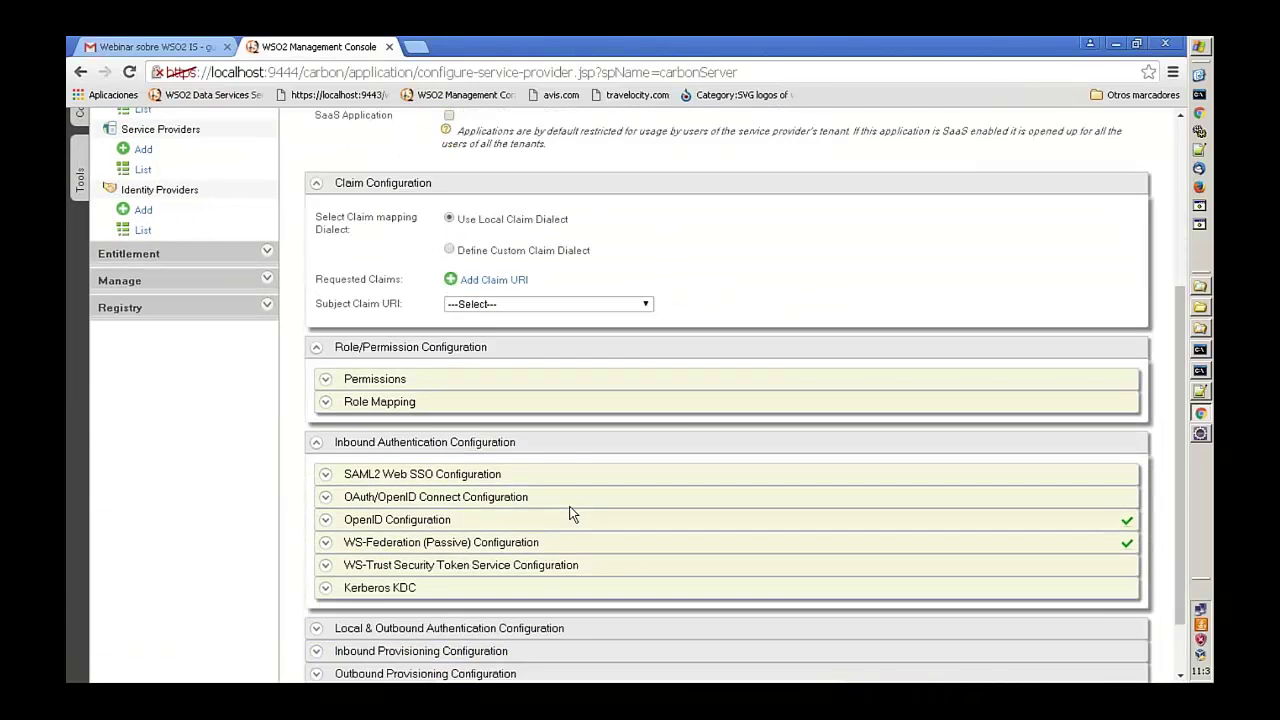
{"action": "scroll", "coordinate": [572, 513], "scroll_direction": "down", "scroll_amount": 2}
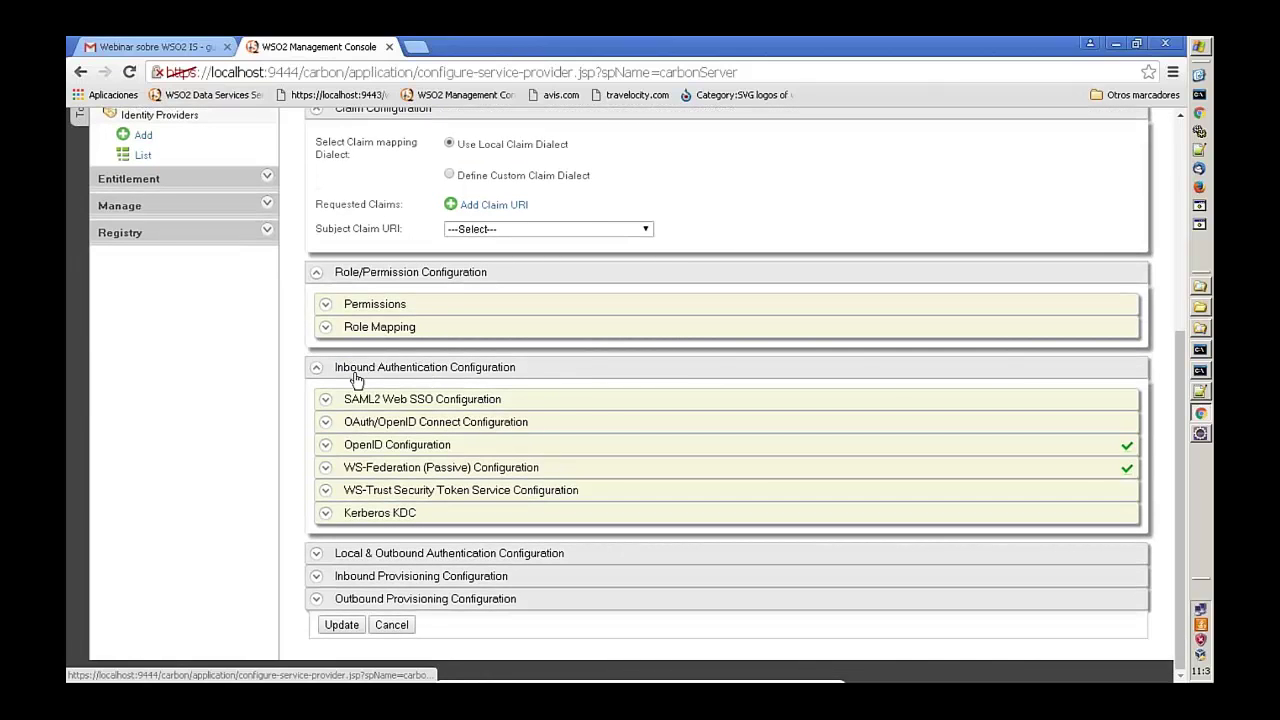
{"action": "left_click", "coordinate": [321, 557]}
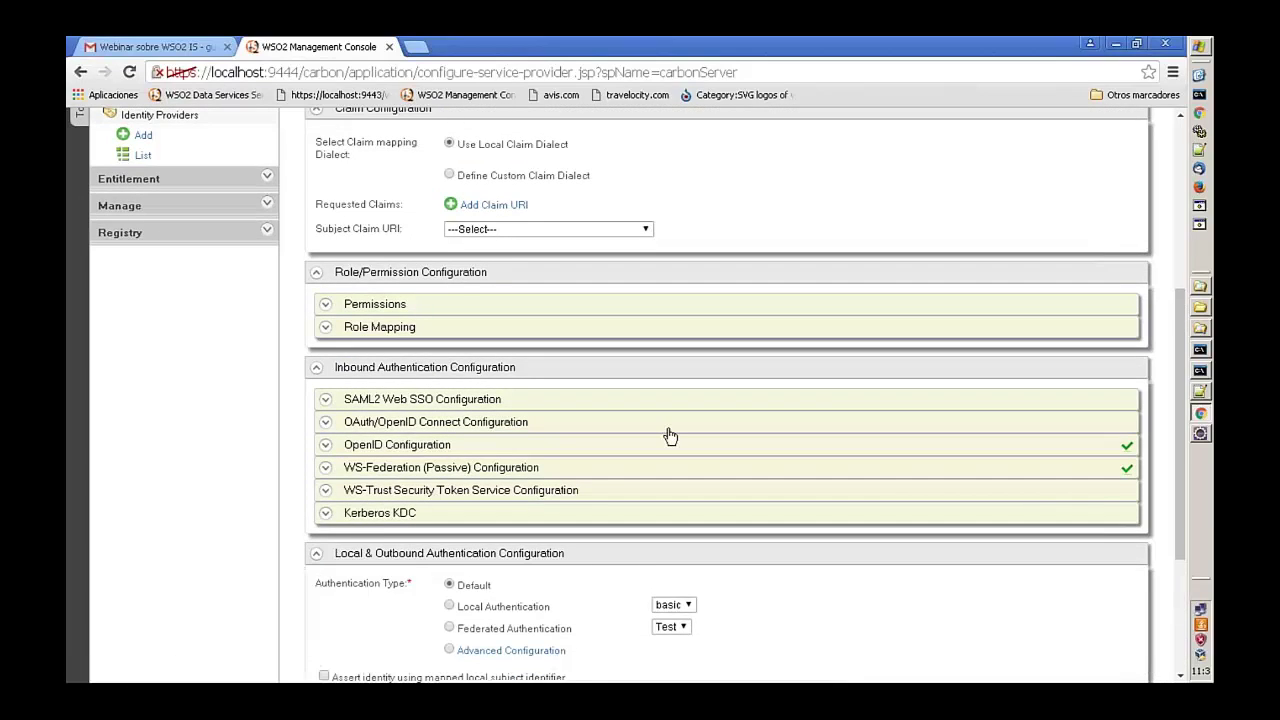
{"action": "scroll", "coordinate": [669, 437], "scroll_direction": "down", "scroll_amount": 1}
{"action": "scroll", "coordinate": [749, 437], "scroll_direction": "down", "scroll_amount": 2}
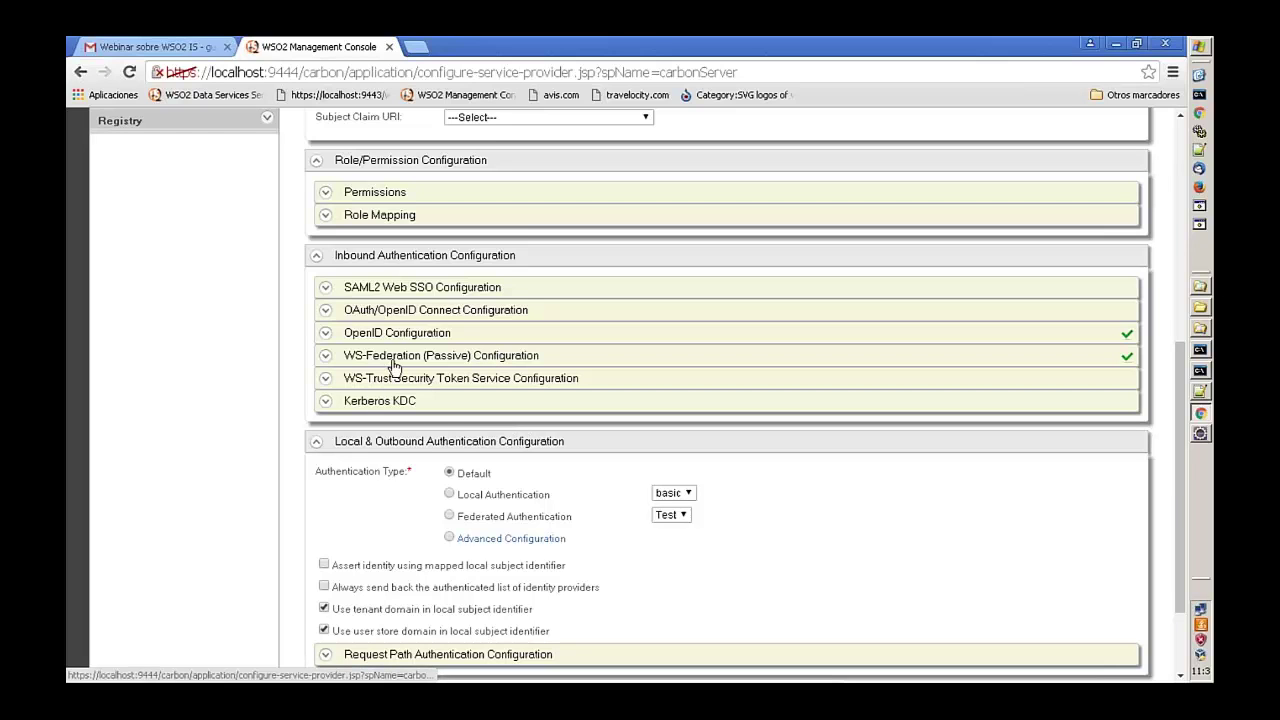
{"action": "scroll", "coordinate": [397, 362], "scroll_direction": "down", "scroll_amount": 2}
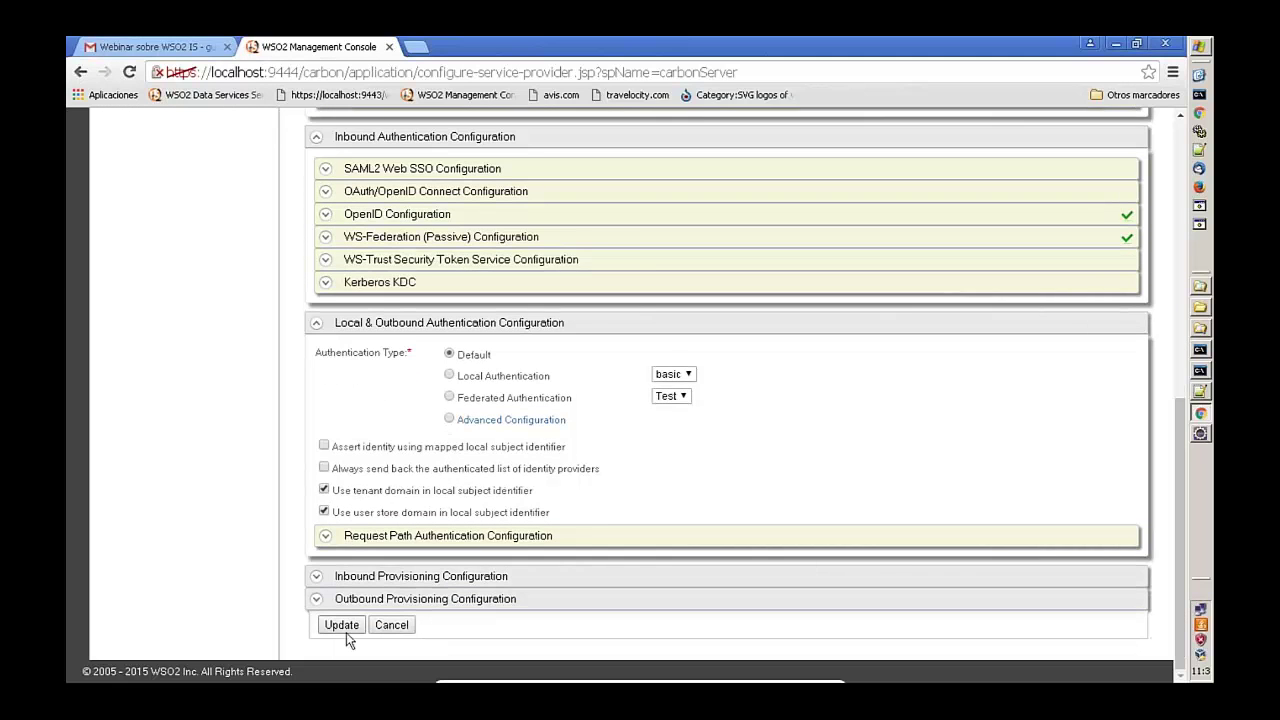
- Update carbonServer, then back in the WSO2 Webinar PDF mark the Integración de las aplicaciones heading
{"action": "left_click", "coordinate": [341, 626]}
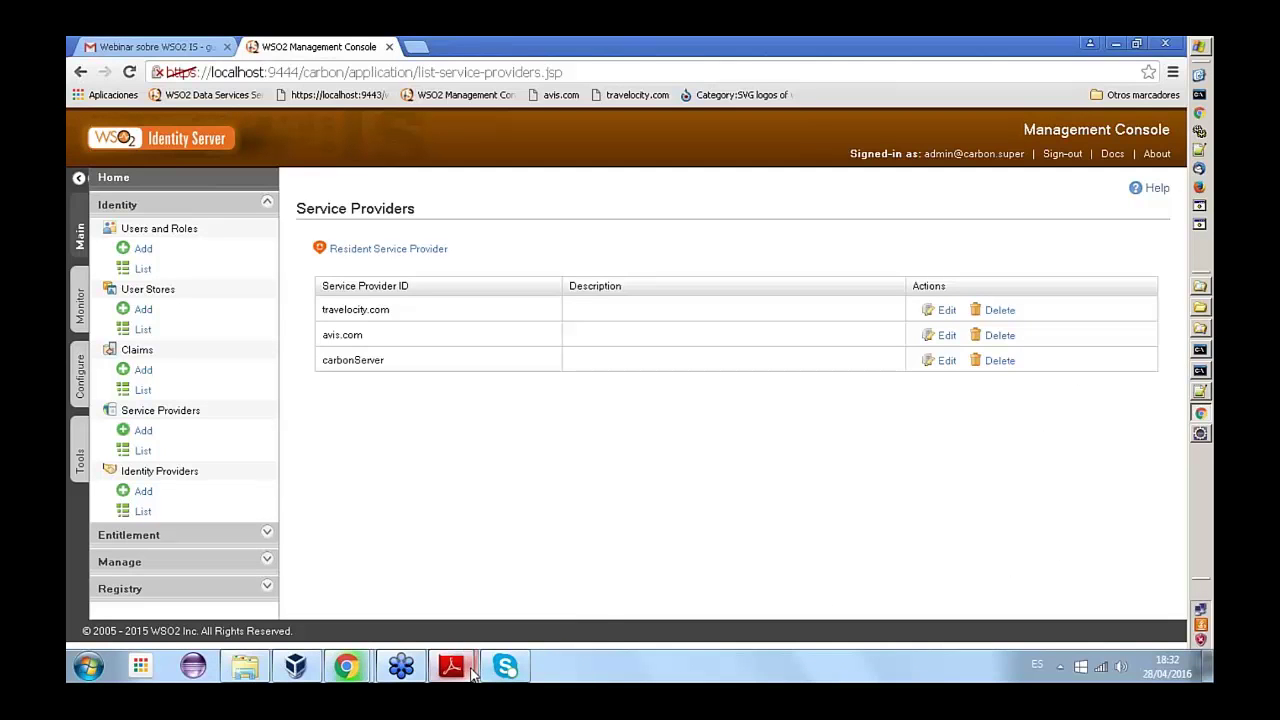
{"action": "mouse_move", "coordinate": [471, 672]}
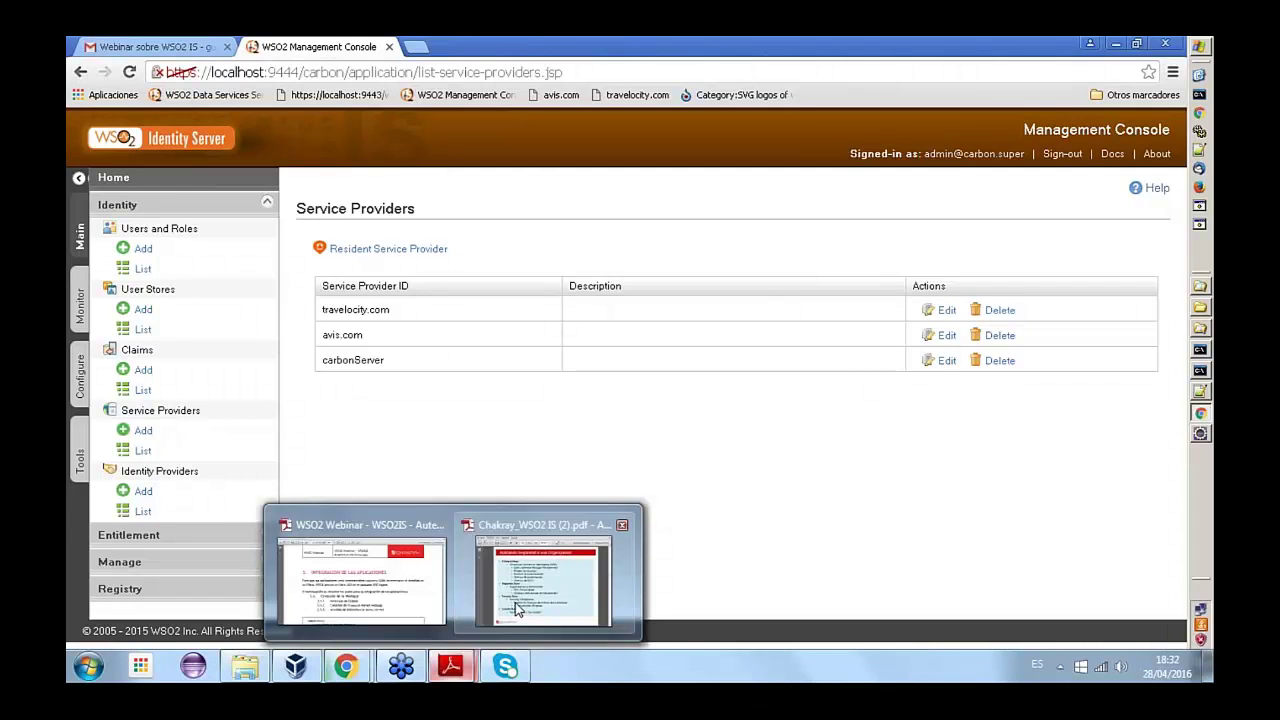
{"action": "left_click", "coordinate": [362, 580]}
{"action": "left_click_drag", "start_coordinate": [298, 291], "coordinate": [833, 291]}
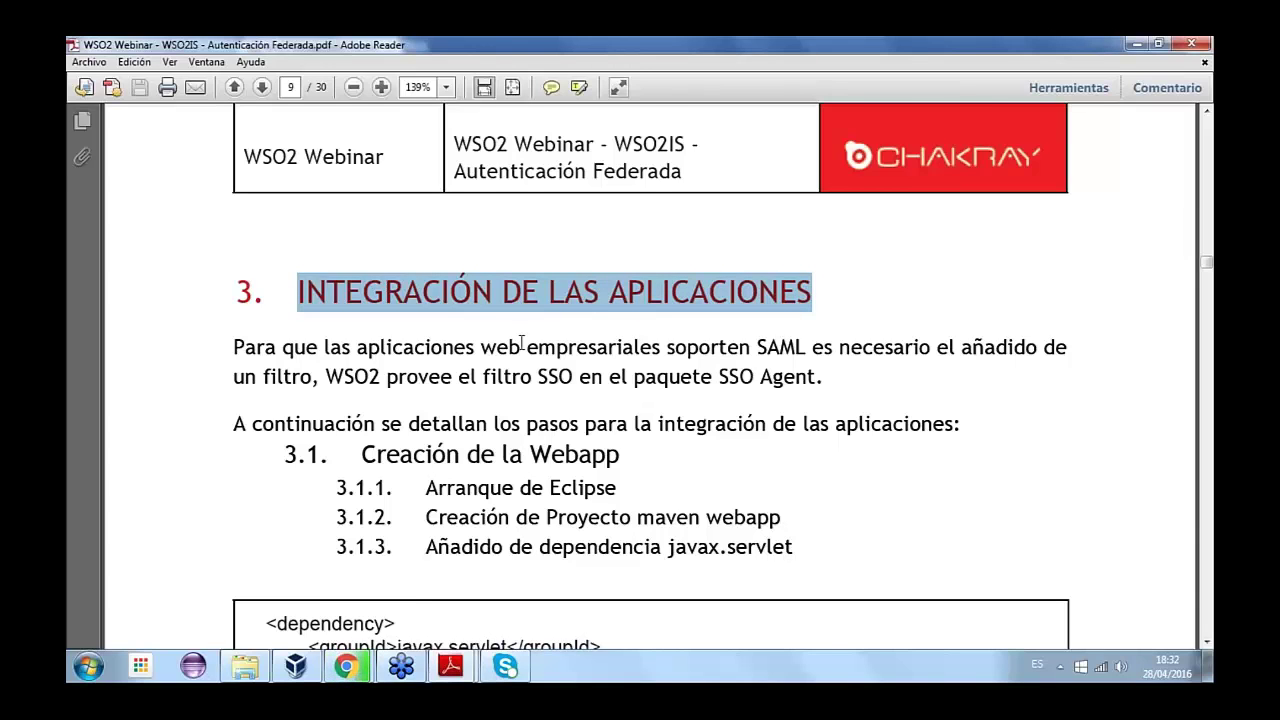
- Clear the section 3 mark and mark the 'Creación de la Webapp' heading
{"action": "scroll", "coordinate": [521, 343], "scroll_direction": "down", "scroll_amount": 1}
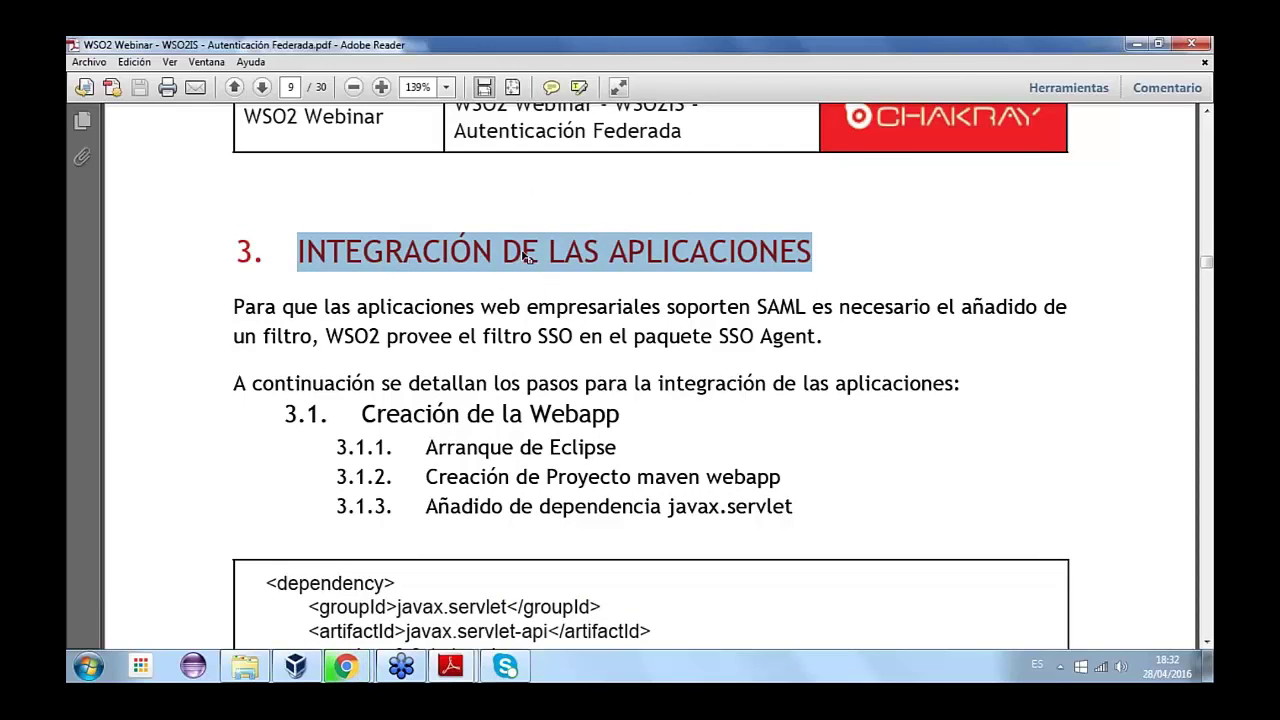
{"action": "left_click", "coordinate": [513, 334]}
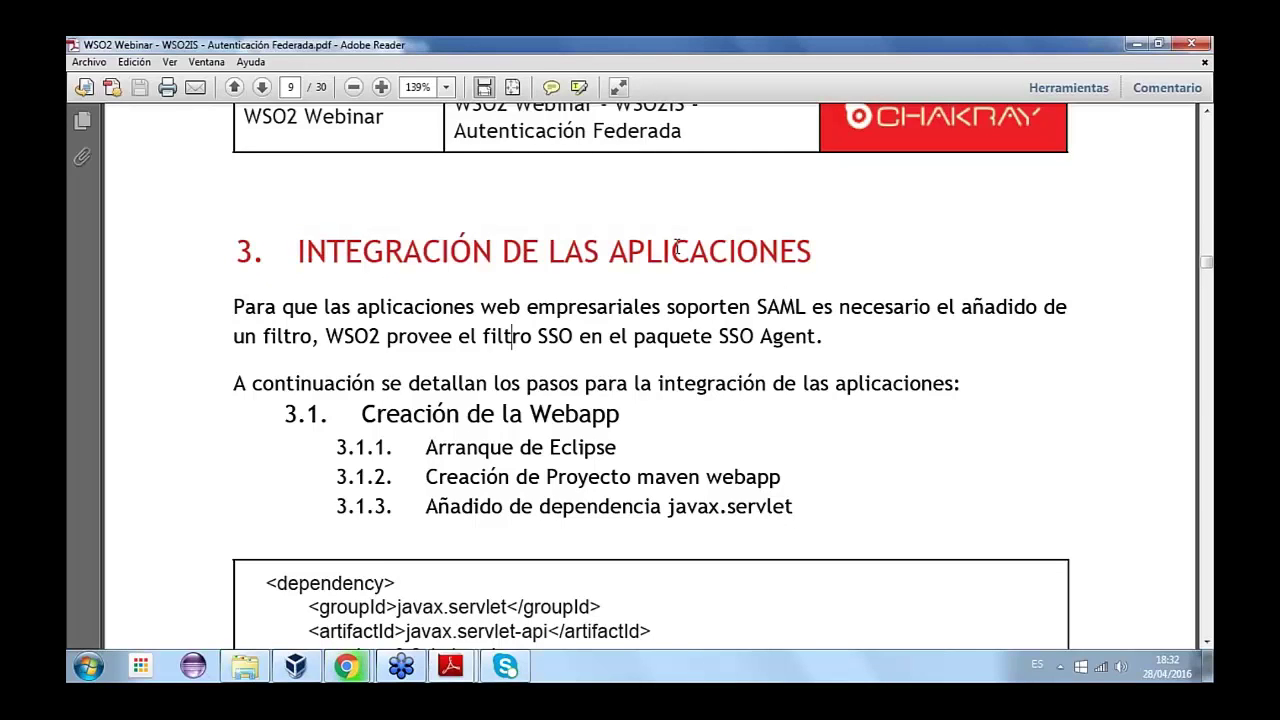
{"action": "scroll", "coordinate": [500, 234], "scroll_direction": "down", "scroll_amount": 1}
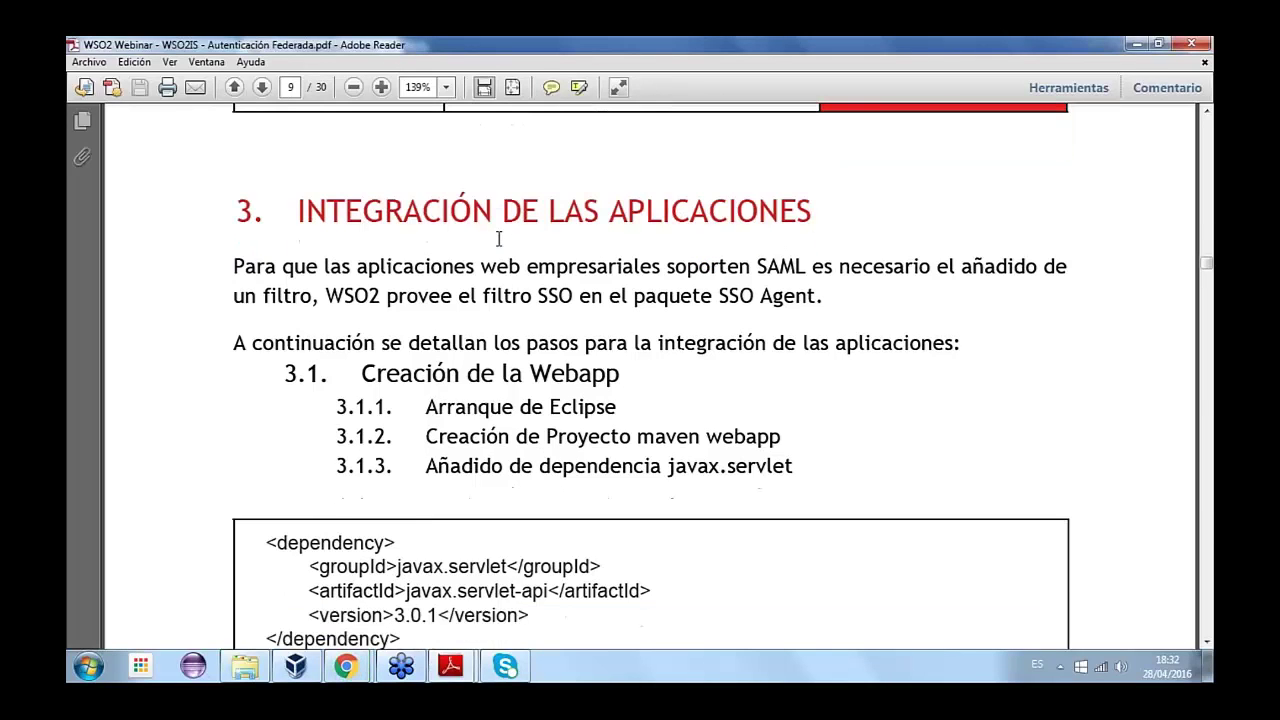
{"action": "scroll", "coordinate": [508, 236], "scroll_direction": "down", "scroll_amount": 1}
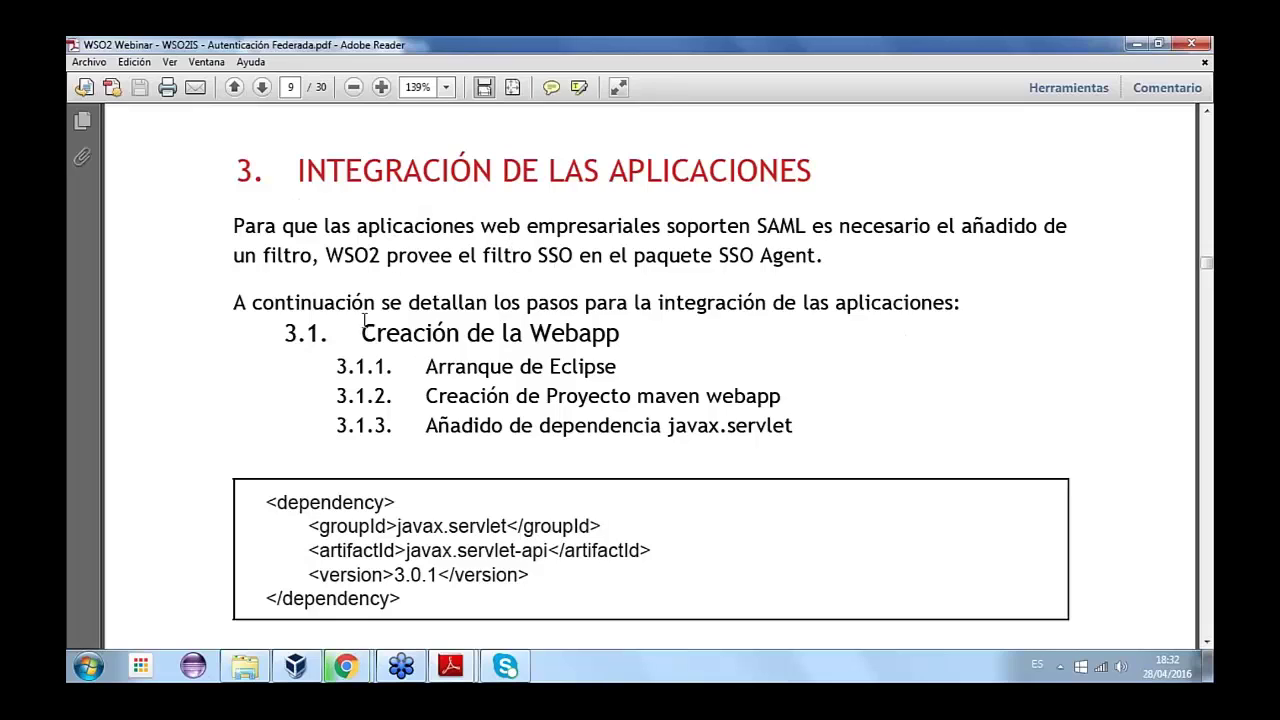
{"action": "left_click_drag", "start_coordinate": [362, 333], "coordinate": [622, 334]}
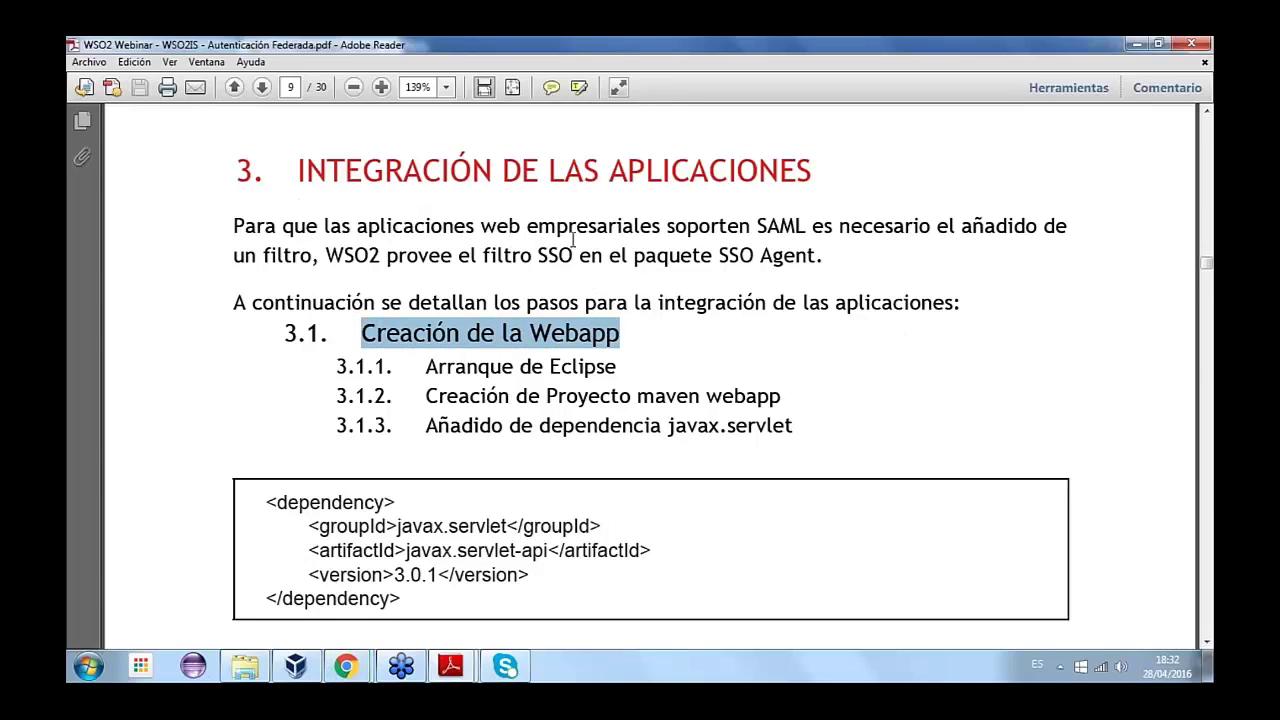
- Mark the 'Creación de Proyecto maven webapp' line and scroll to section 3.2's repositories box
{"action": "scroll", "coordinate": [584, 226], "scroll_direction": "down", "scroll_amount": 1}
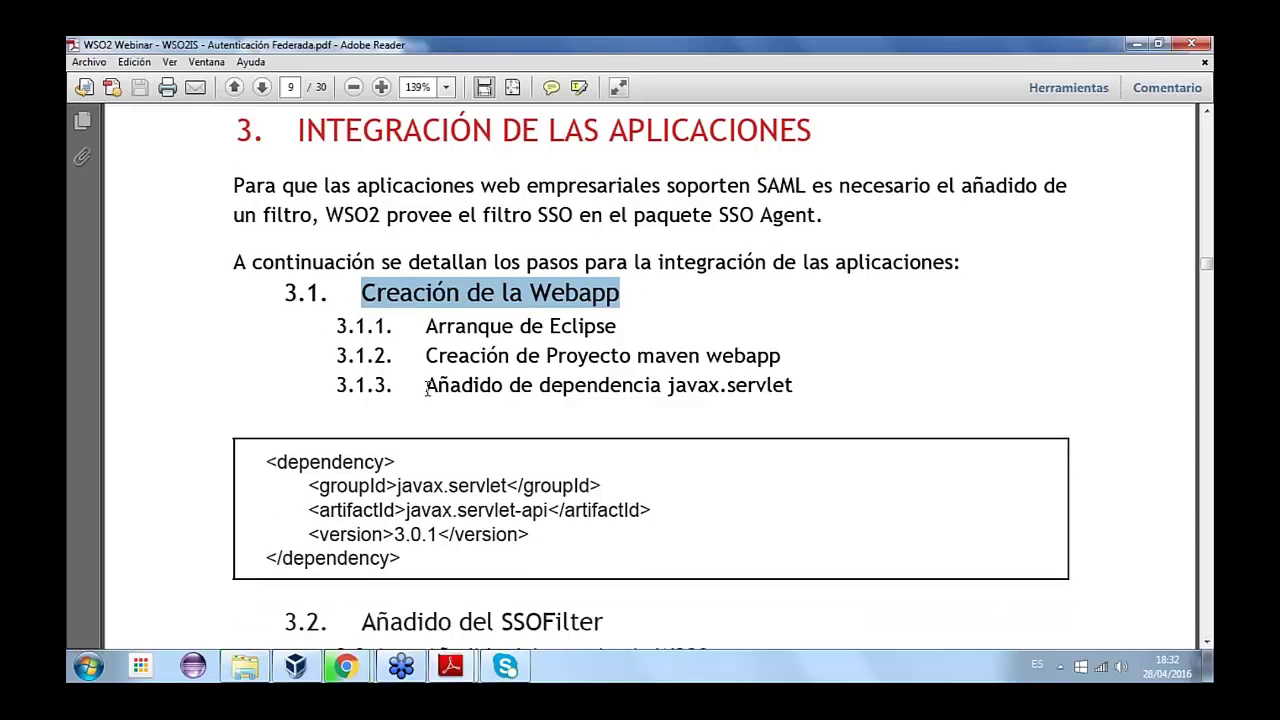
{"action": "left_click_drag", "start_coordinate": [420, 355], "coordinate": [781, 356]}
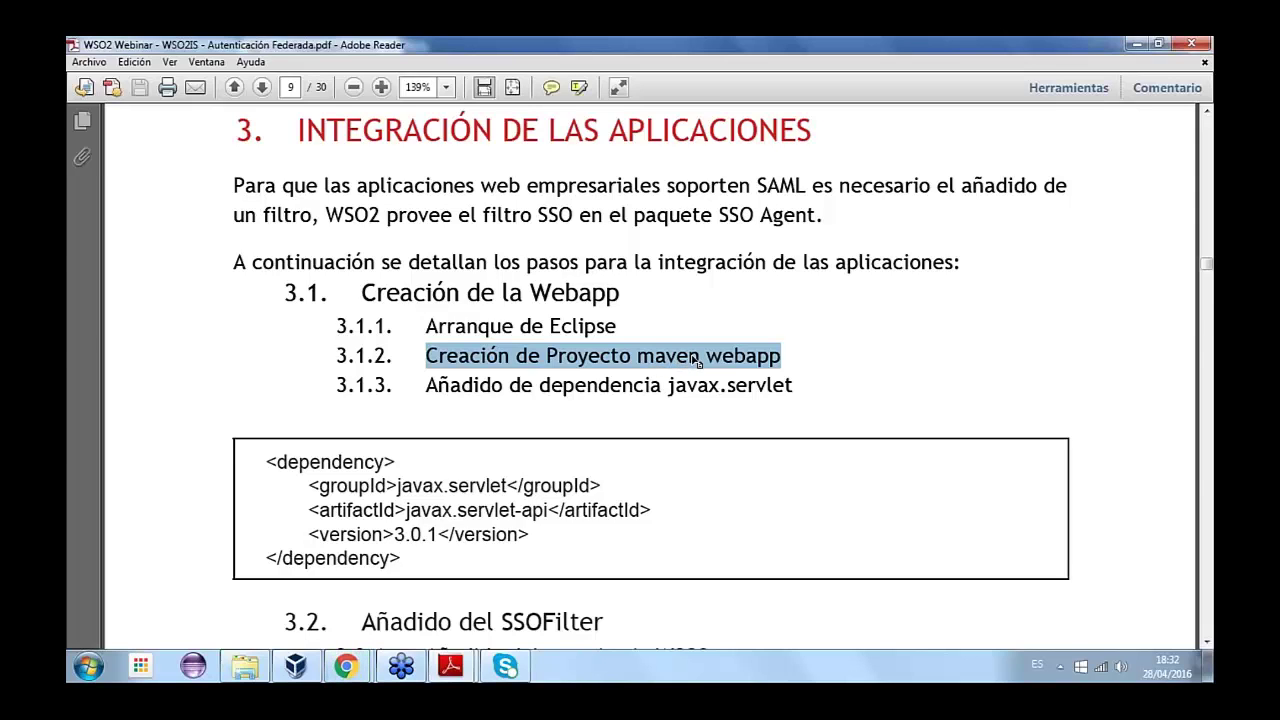
{"action": "scroll", "coordinate": [697, 360], "scroll_direction": "down", "scroll_amount": 1}
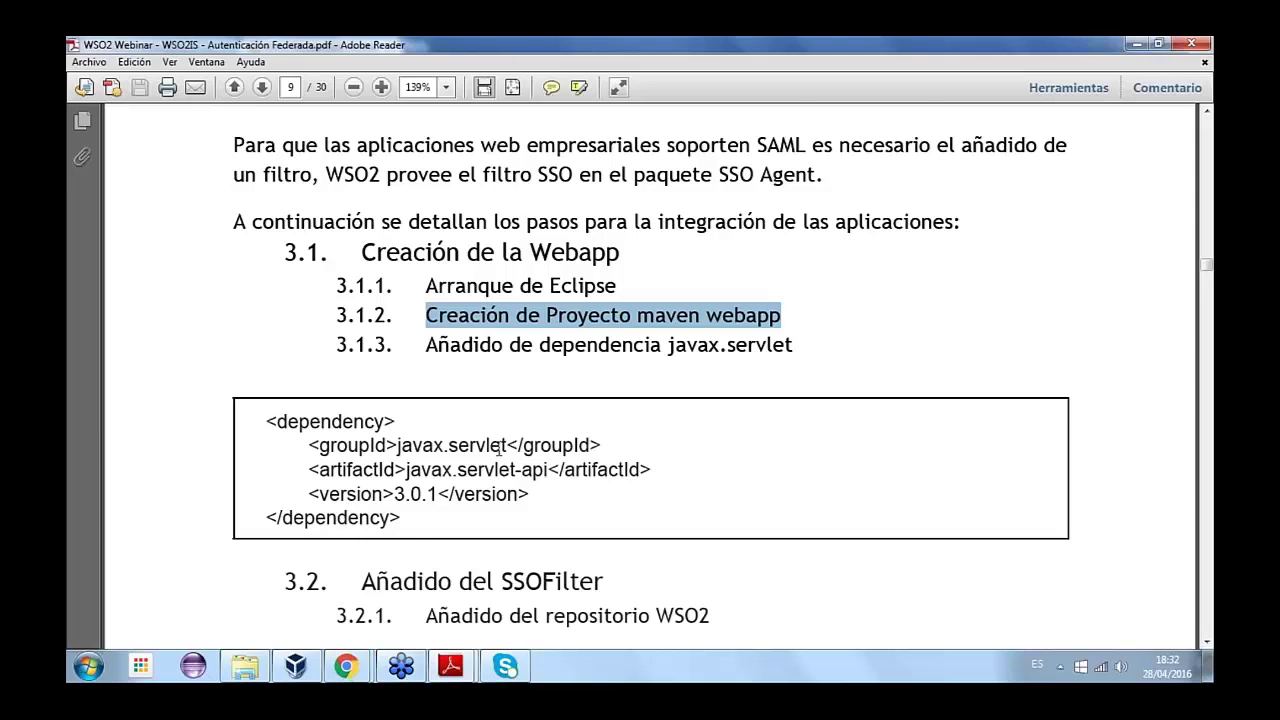
{"action": "scroll", "coordinate": [499, 448], "scroll_direction": "down", "scroll_amount": 1}
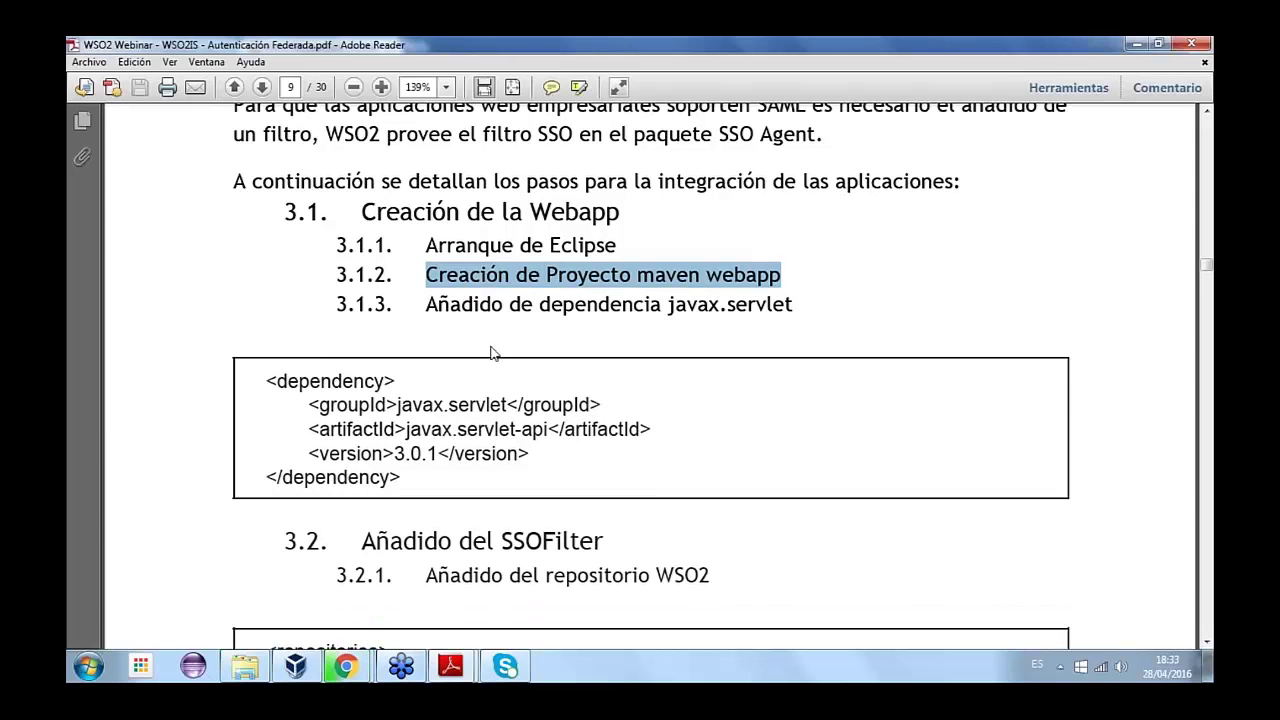
{"action": "scroll", "coordinate": [552, 322], "scroll_direction": "down", "scroll_amount": 1}
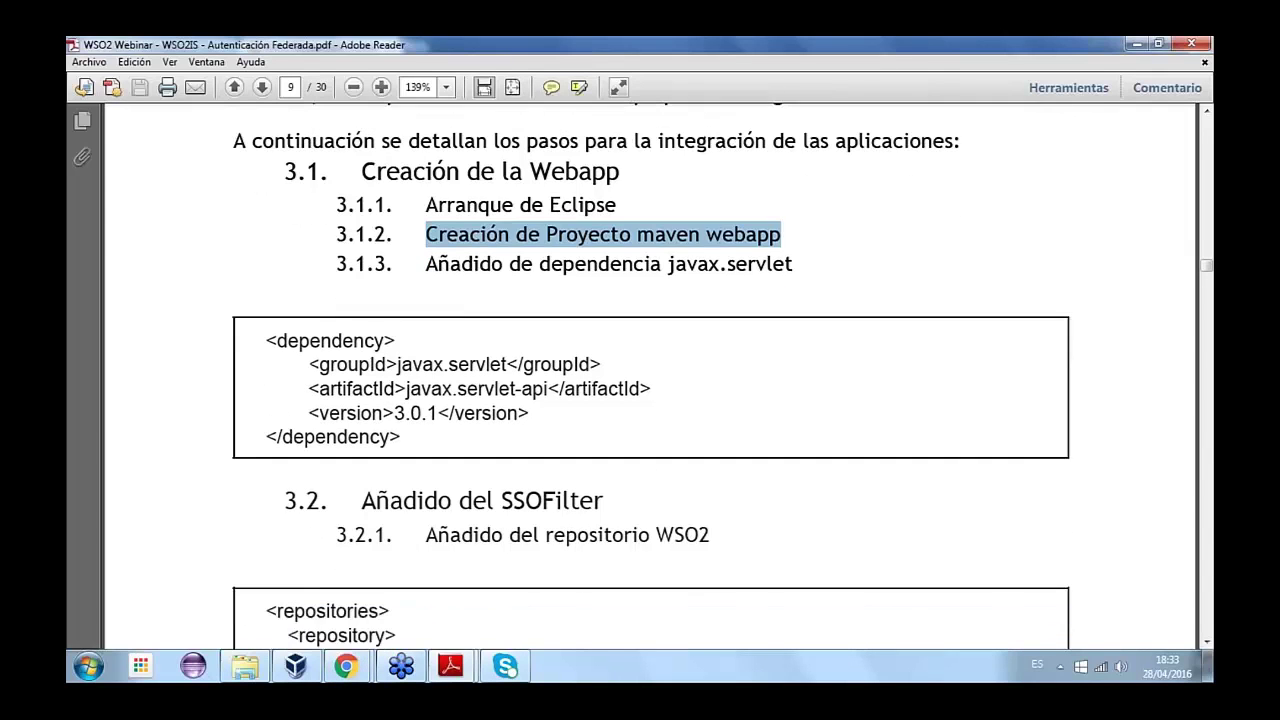
{"action": "scroll", "coordinate": [519, 414], "scroll_direction": "up", "scroll_amount": 1}
{"action": "scroll", "coordinate": [519, 414], "scroll_direction": "down", "scroll_amount": 2}
{"action": "scroll", "coordinate": [529, 394], "scroll_direction": "down", "scroll_amount": 1}
- Highlight the 'Añadido del SSOFilter' heading
{"action": "scroll", "coordinate": [529, 394], "scroll_direction": "down", "scroll_amount": 2}
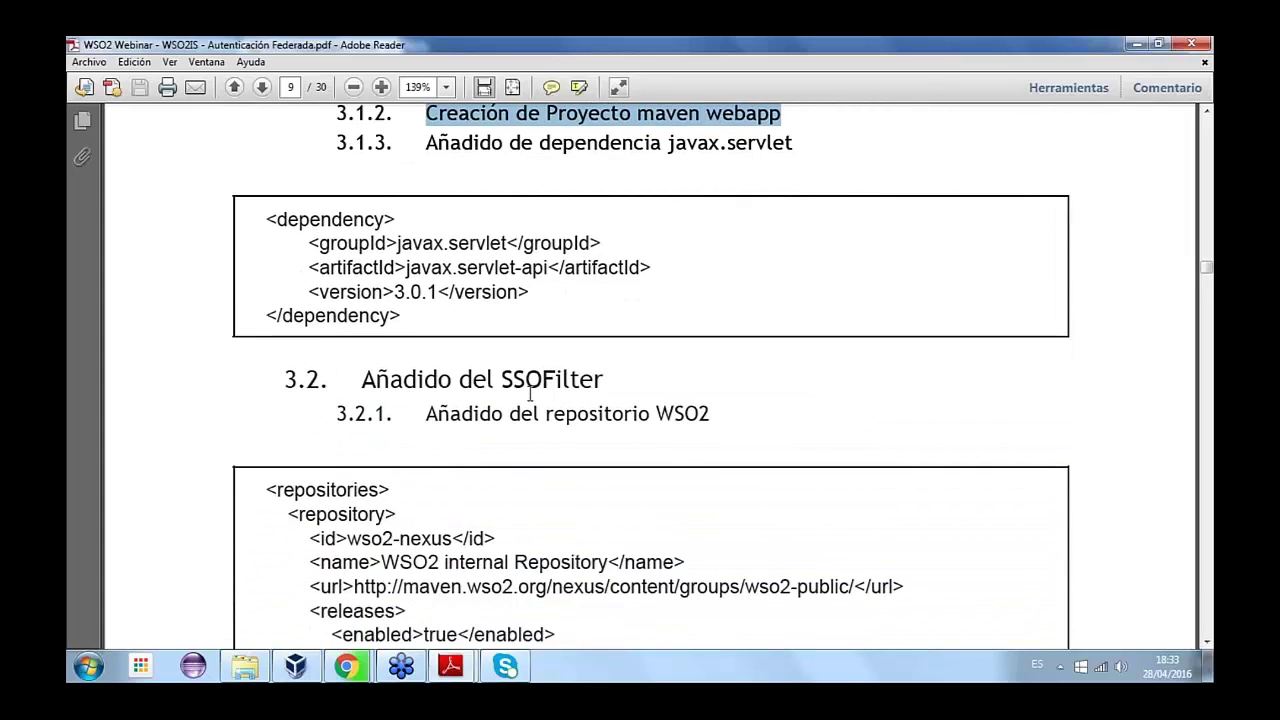
{"action": "left_click_drag", "start_coordinate": [363, 334], "coordinate": [663, 334]}
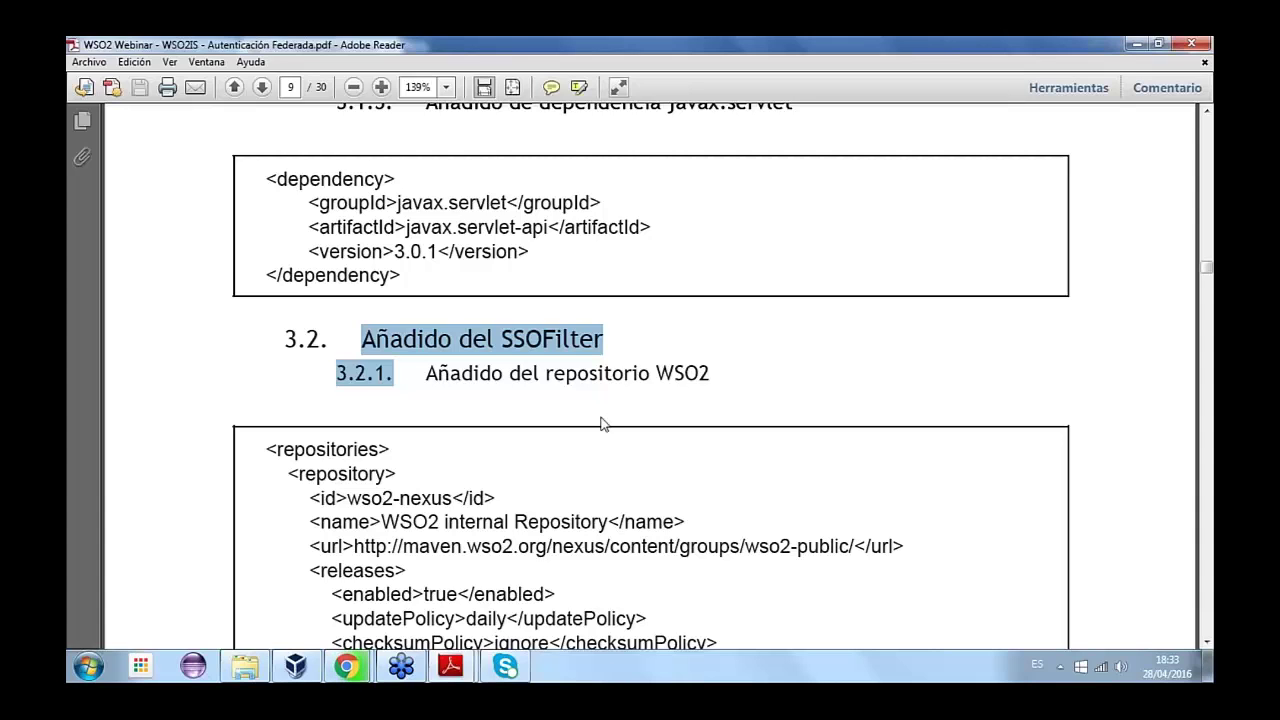
{"action": "scroll", "coordinate": [603, 424], "scroll_direction": "down", "scroll_amount": 1}
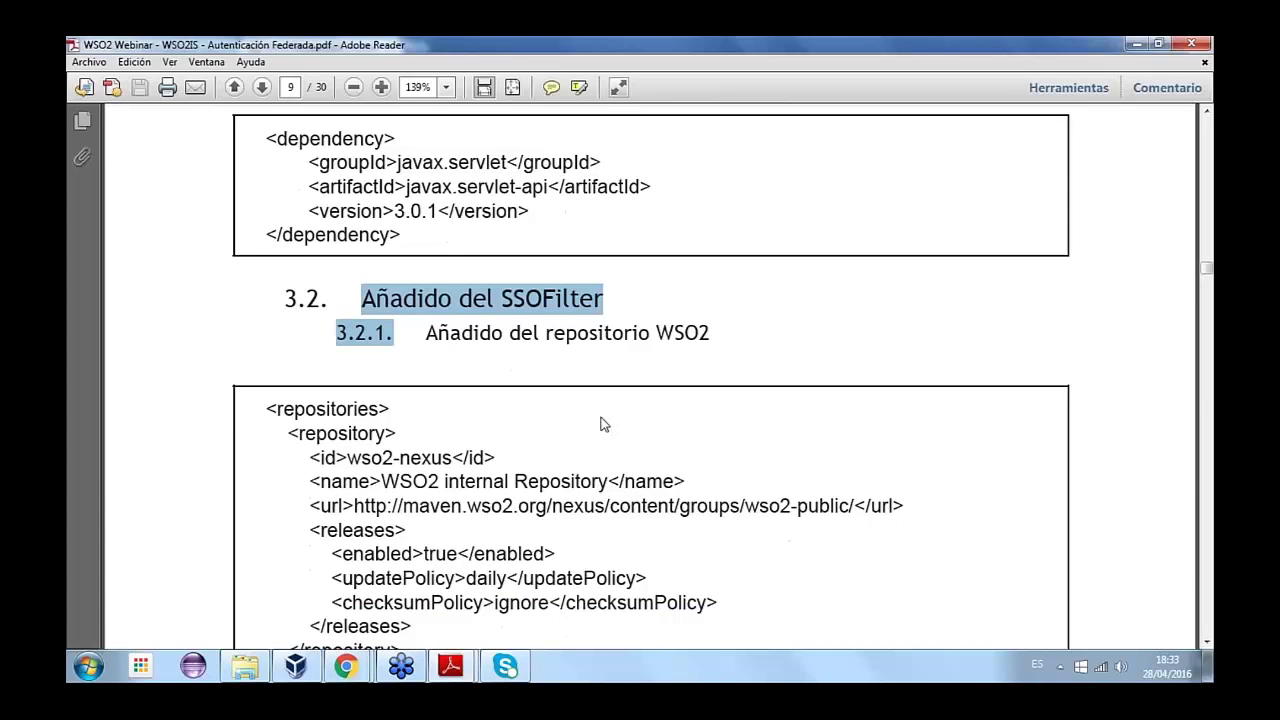
{"action": "scroll", "coordinate": [603, 424], "scroll_direction": "down", "scroll_amount": 1}
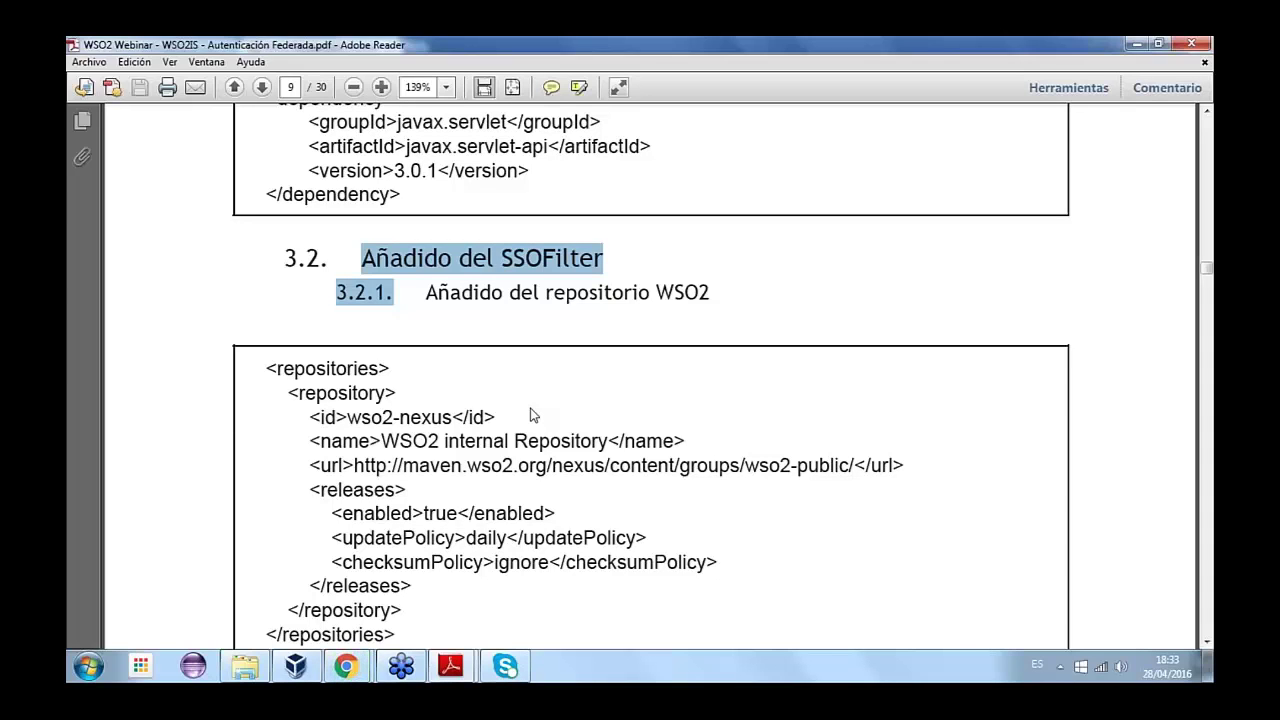
- Highlight the WSO2 public repository URL and scroll to page 10's sso.agent dependency
{"action": "scroll", "coordinate": [627, 417], "scroll_direction": "down", "scroll_amount": 1}
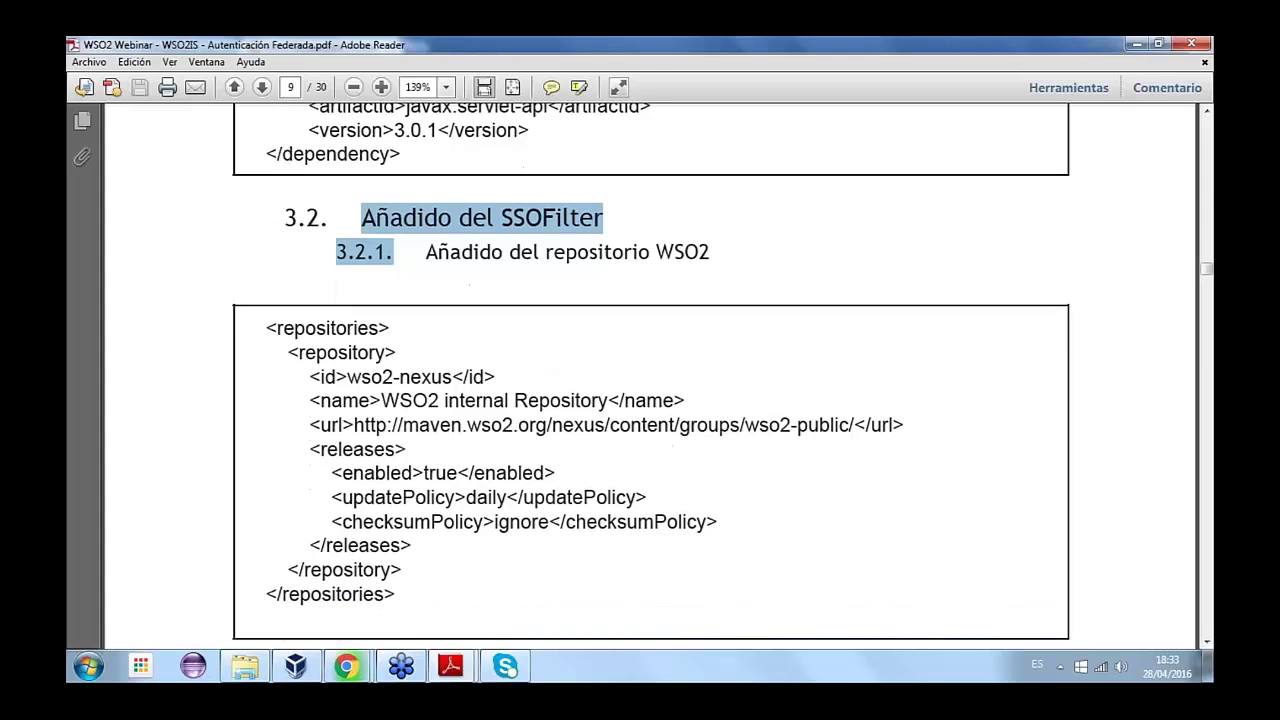
{"action": "scroll", "coordinate": [627, 430], "scroll_direction": "down", "scroll_amount": 1}
{"action": "left_click", "coordinate": [452, 177]}
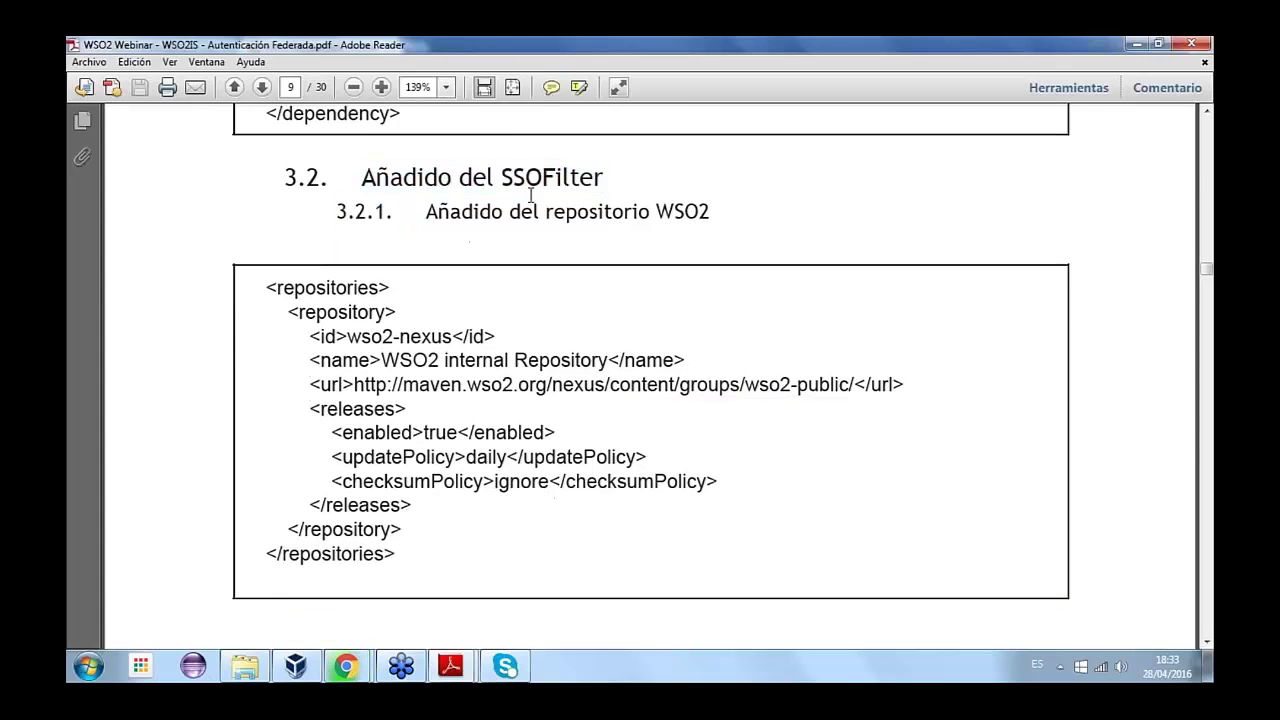
{"action": "left_click_drag", "start_coordinate": [352, 378], "coordinate": [854, 380]}
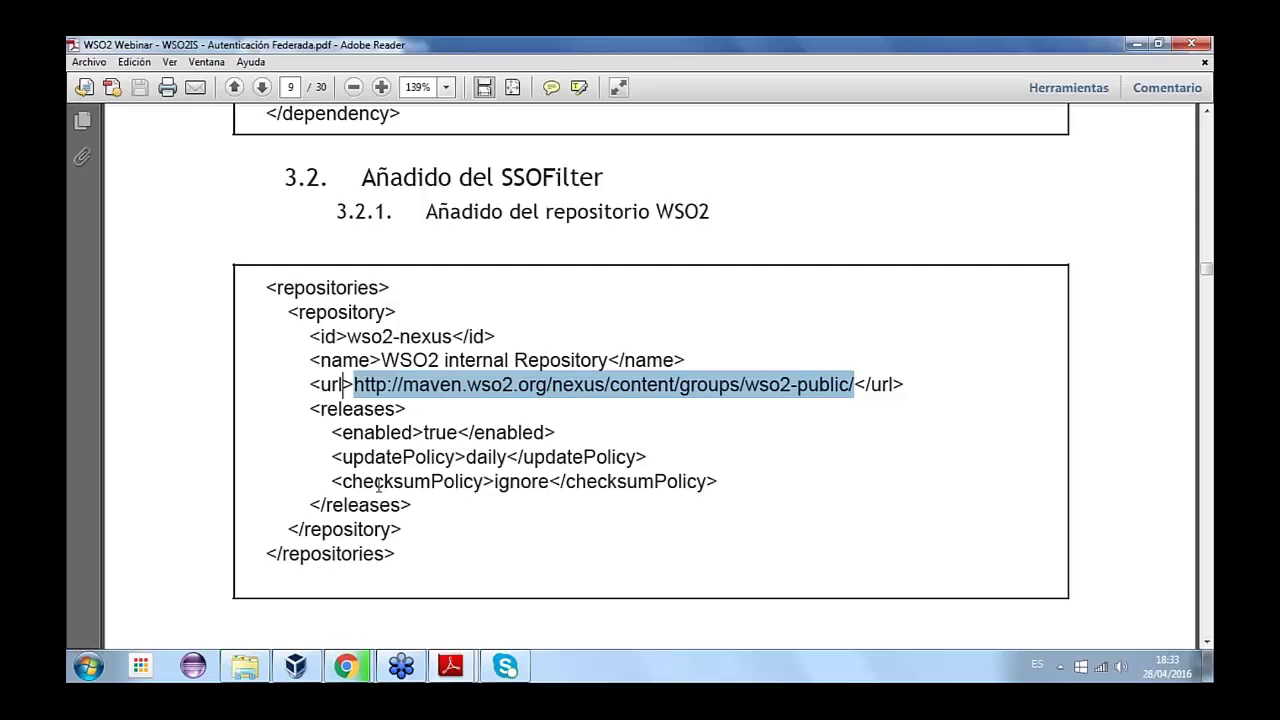
{"action": "scroll", "coordinate": [379, 487], "scroll_direction": "down", "scroll_amount": 1}
{"action": "scroll", "coordinate": [379, 487], "scroll_direction": "down", "scroll_amount": 15}
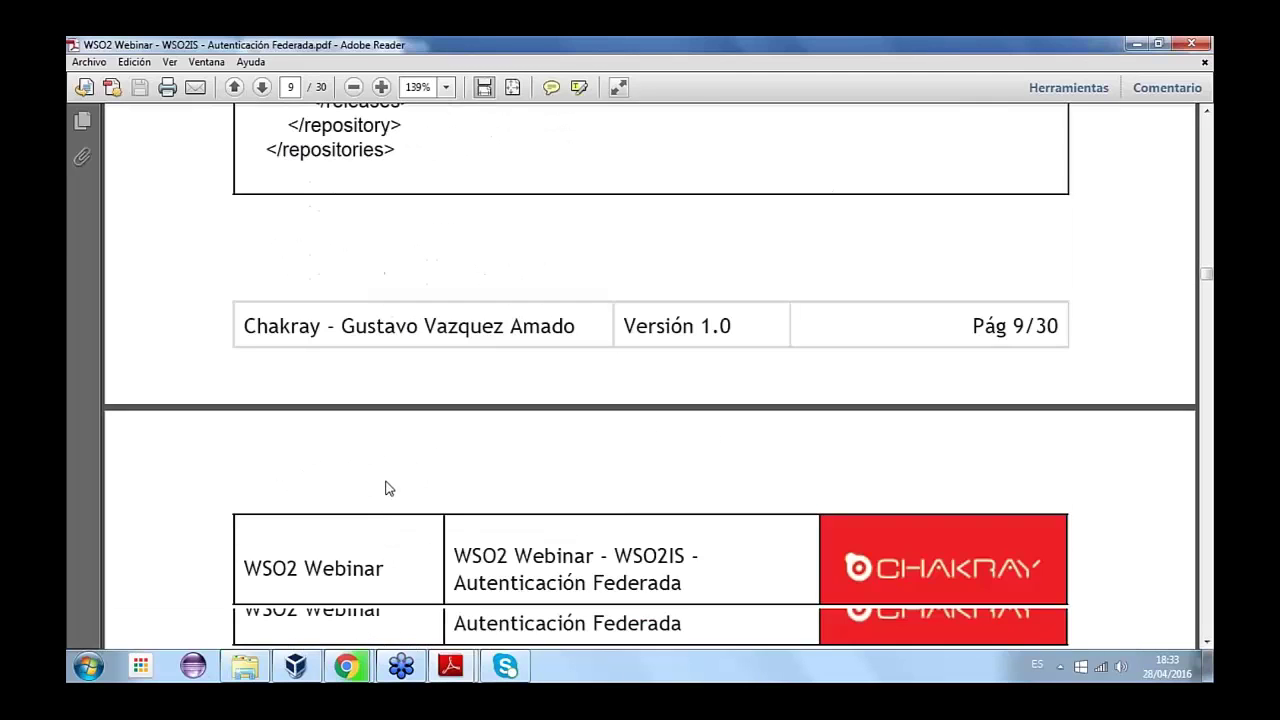
{"action": "scroll", "coordinate": [390, 476], "scroll_direction": "down", "scroll_amount": 1}
- Highlight 'agent' in the artifactId, then scroll through the SSO filter code to section 3.2.4
{"action": "scroll", "coordinate": [390, 476], "scroll_direction": "down", "scroll_amount": 4}
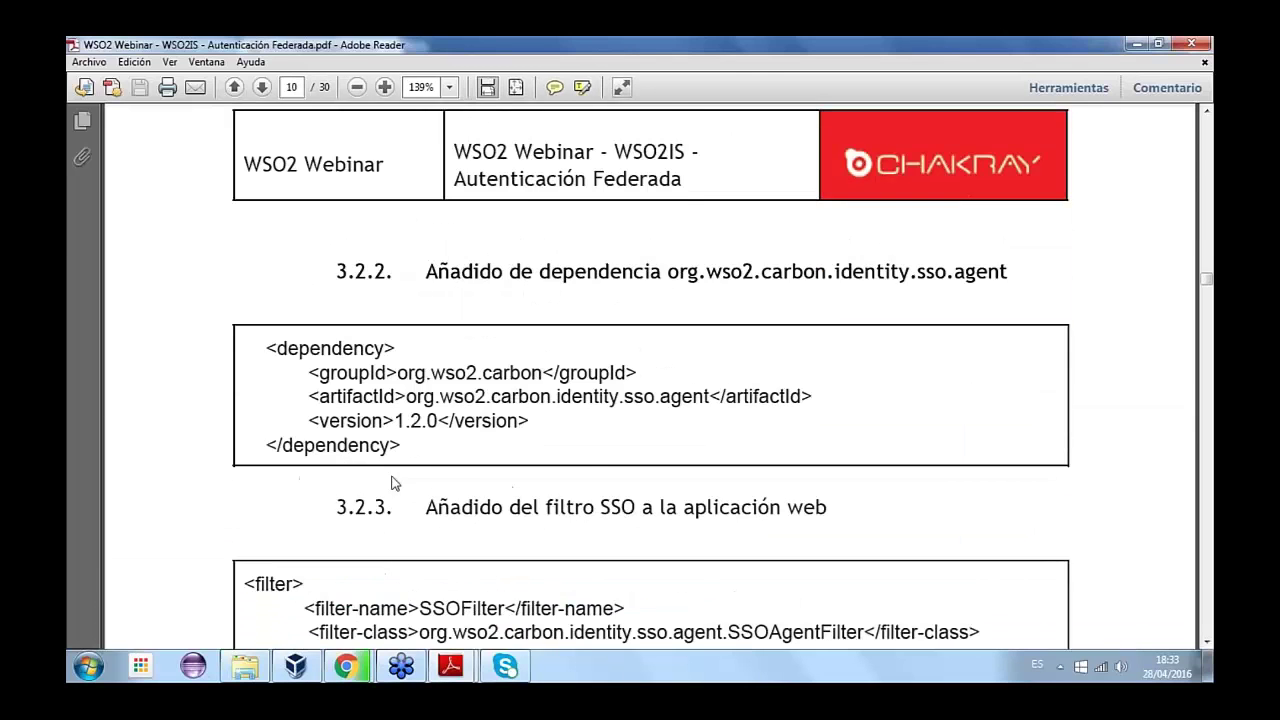
{"action": "left_click_drag", "start_coordinate": [714, 354], "coordinate": [659, 356]}
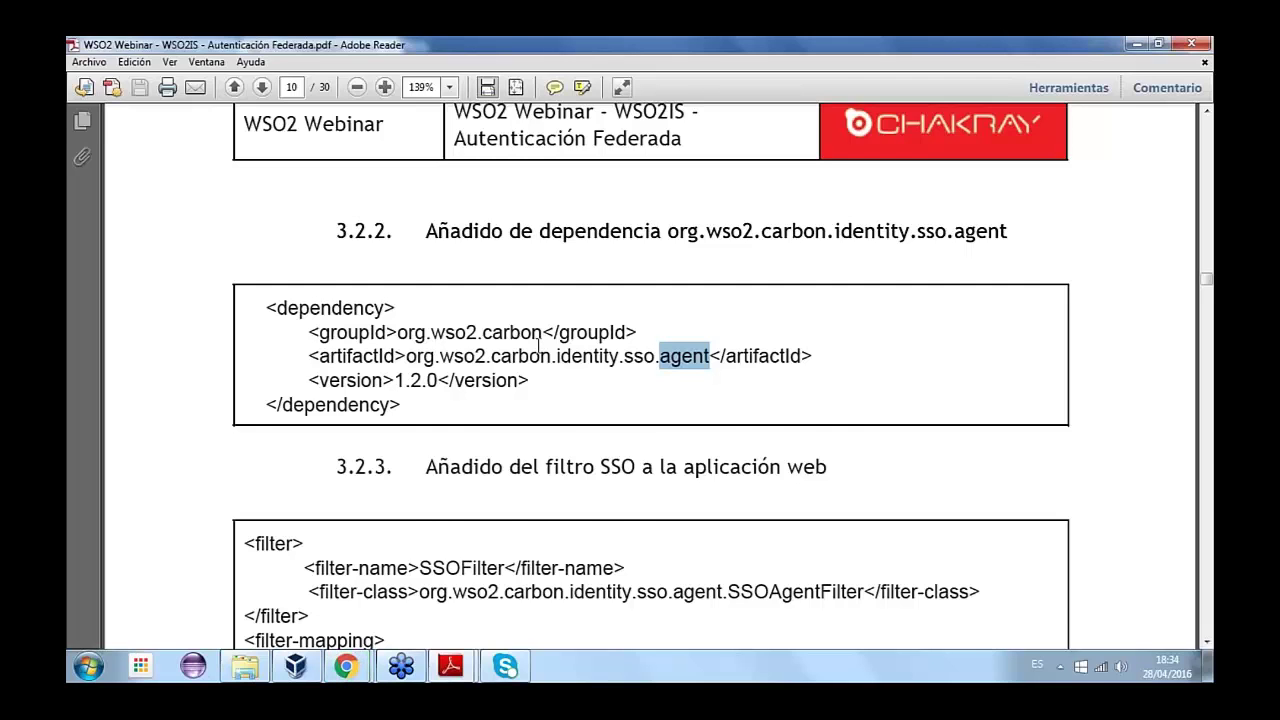
{"action": "scroll", "coordinate": [538, 345], "scroll_direction": "down", "scroll_amount": 1}
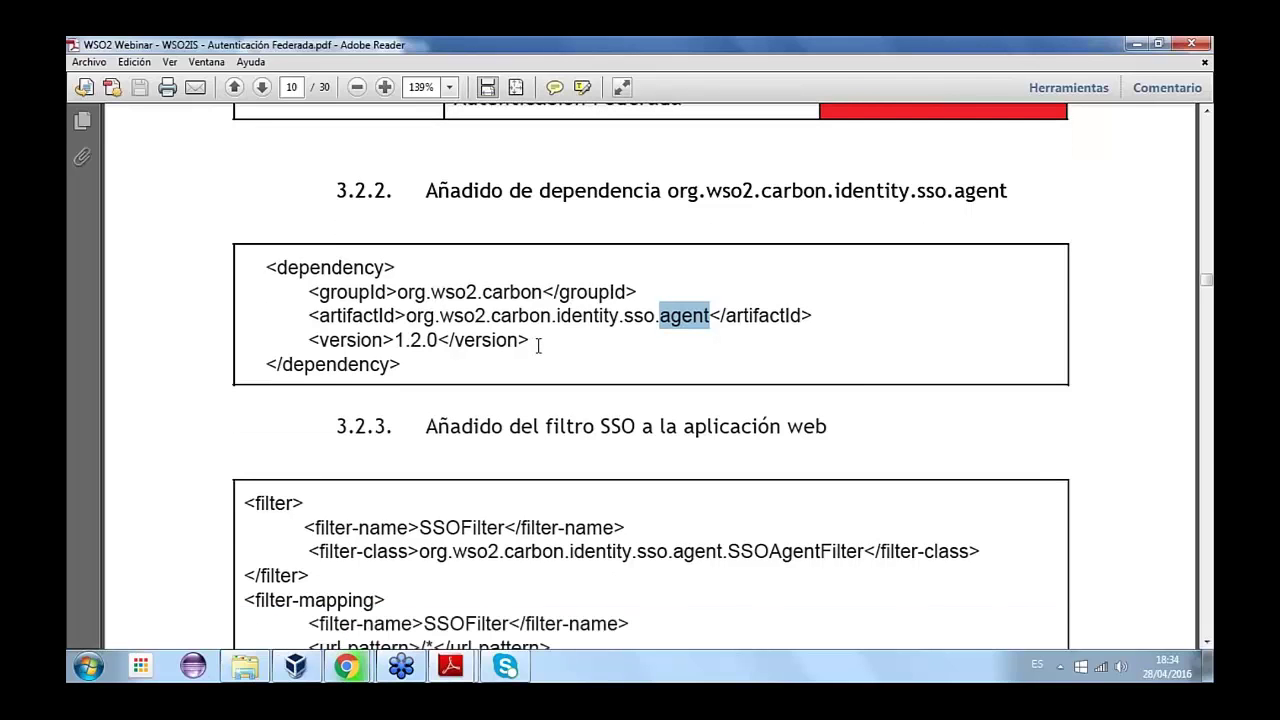
{"action": "scroll", "coordinate": [538, 345], "scroll_direction": "down", "scroll_amount": 1}
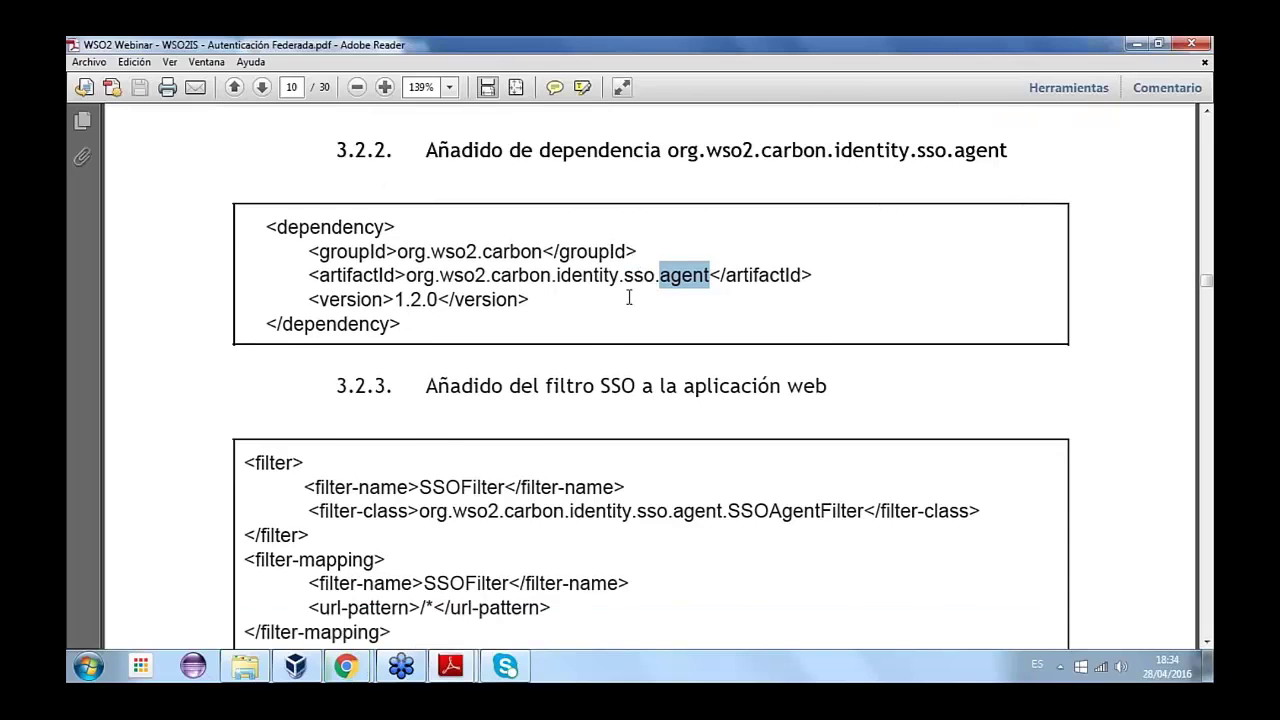
{"action": "scroll", "coordinate": [629, 297], "scroll_direction": "down", "scroll_amount": 3}
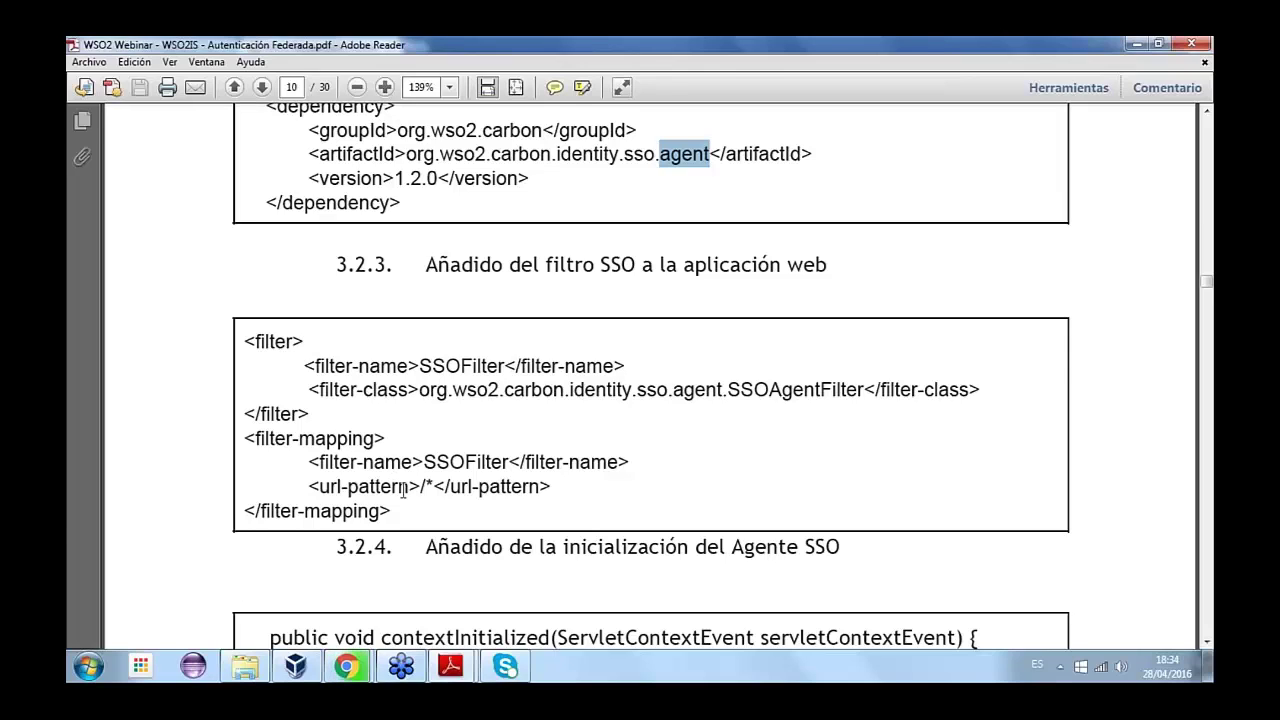
- Highlight the /* URL pattern and the SSOFilter name in both the mapping and the definition
{"action": "left_click_drag", "start_coordinate": [421, 488], "coordinate": [435, 488]}
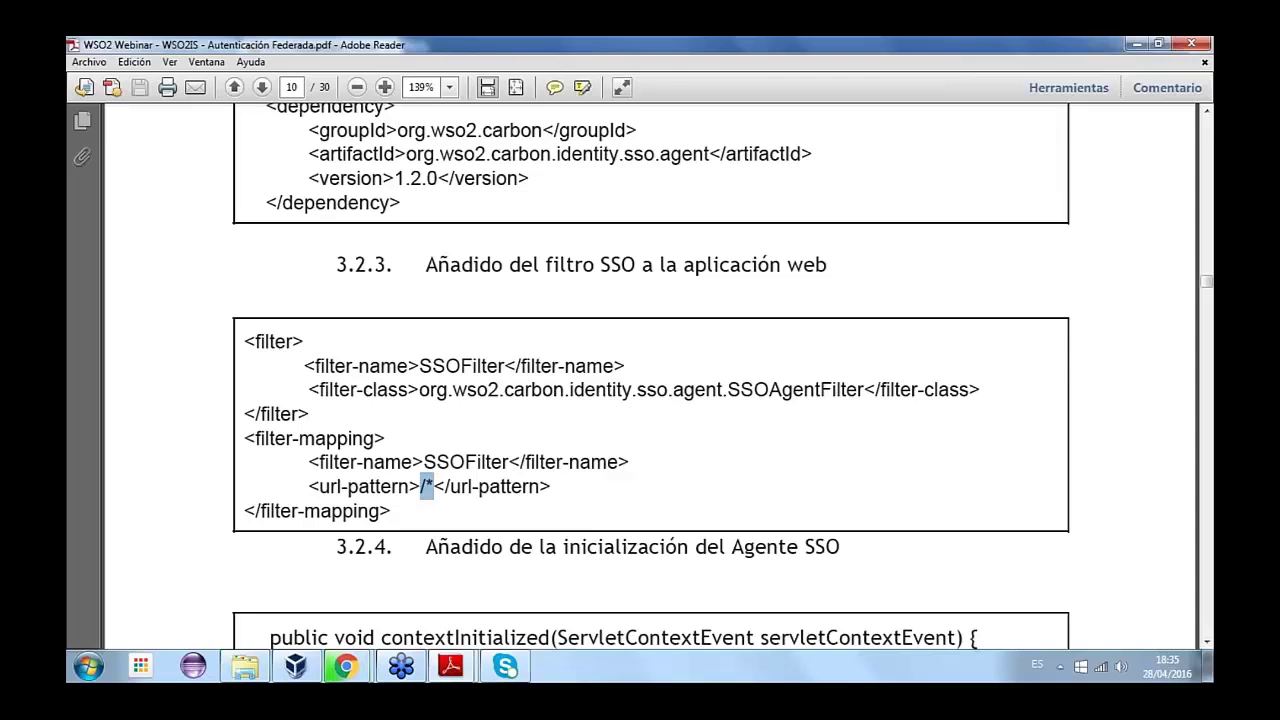
{"action": "double_click", "coordinate": [489, 461]}
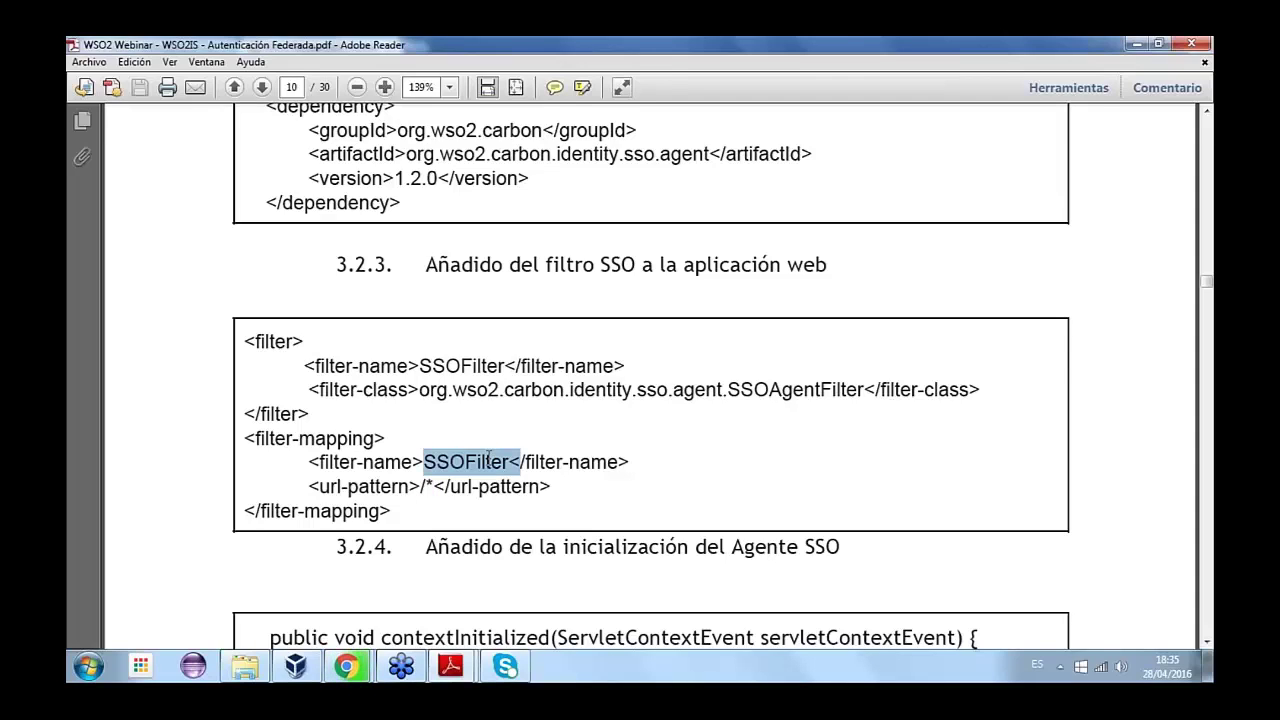
{"action": "double_click", "coordinate": [459, 366]}
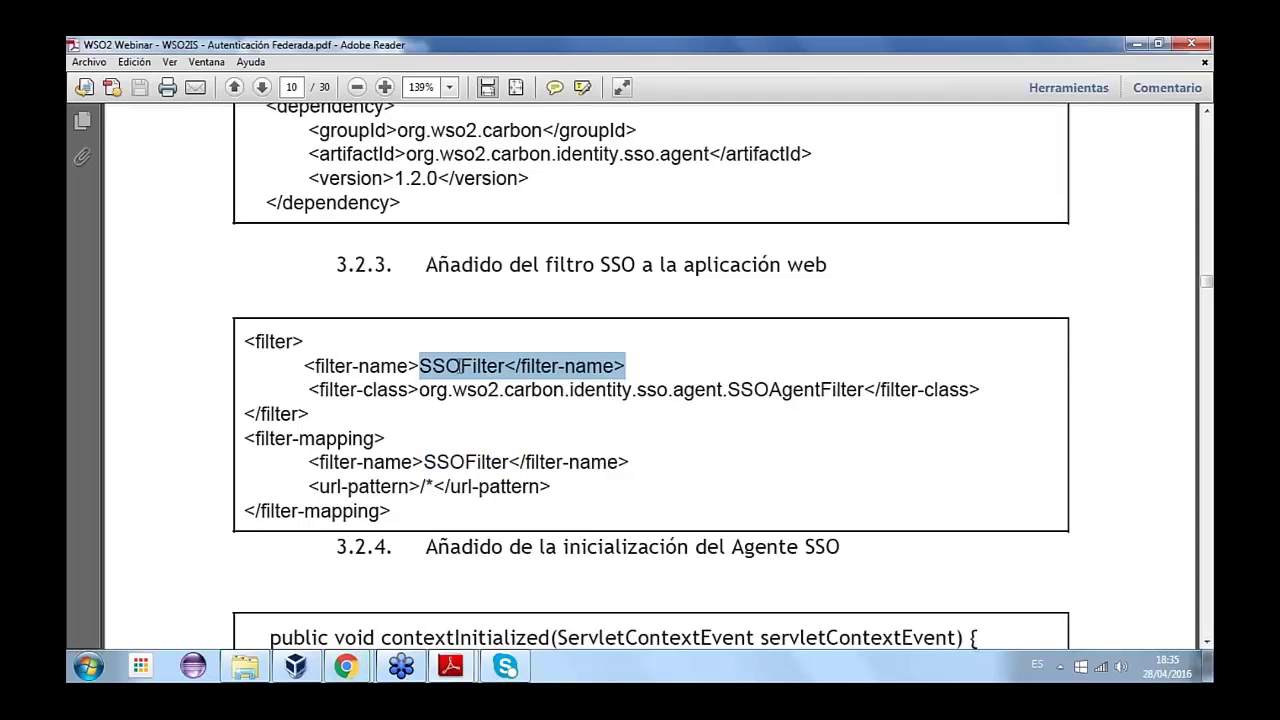
- Highlight the SSOAgentFilter filter-class package and scroll down to section 3.2.4
{"action": "key", "text": "ctrl+a"}
{"action": "left_click", "coordinate": [420, 389]}
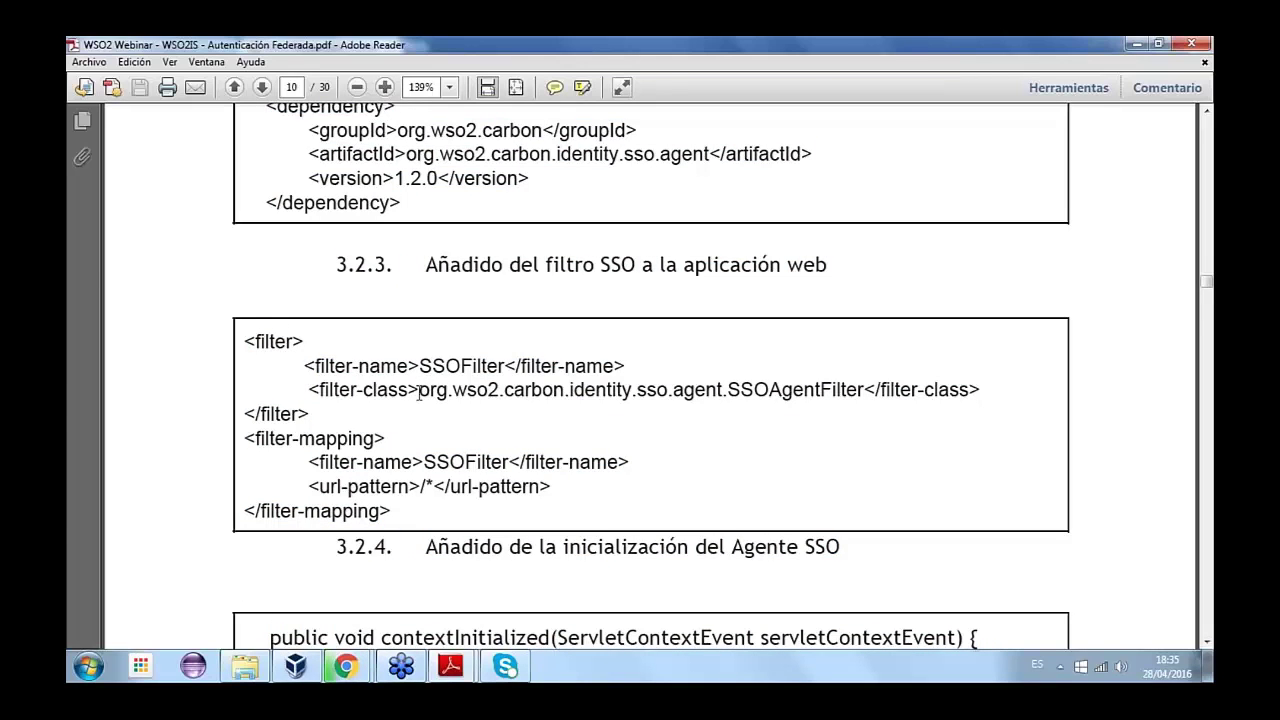
{"action": "left_click_drag", "start_coordinate": [420, 389], "coordinate": [864, 395]}
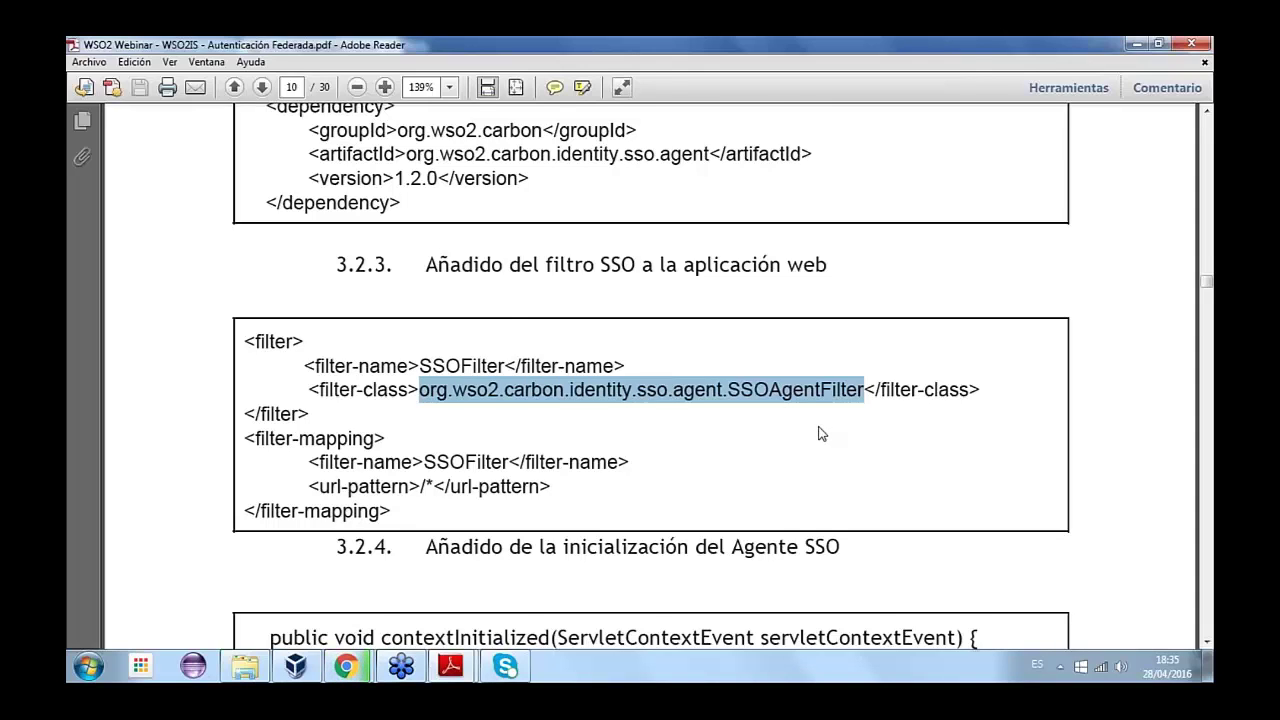
{"action": "scroll", "coordinate": [821, 433], "scroll_direction": "down", "scroll_amount": 1}
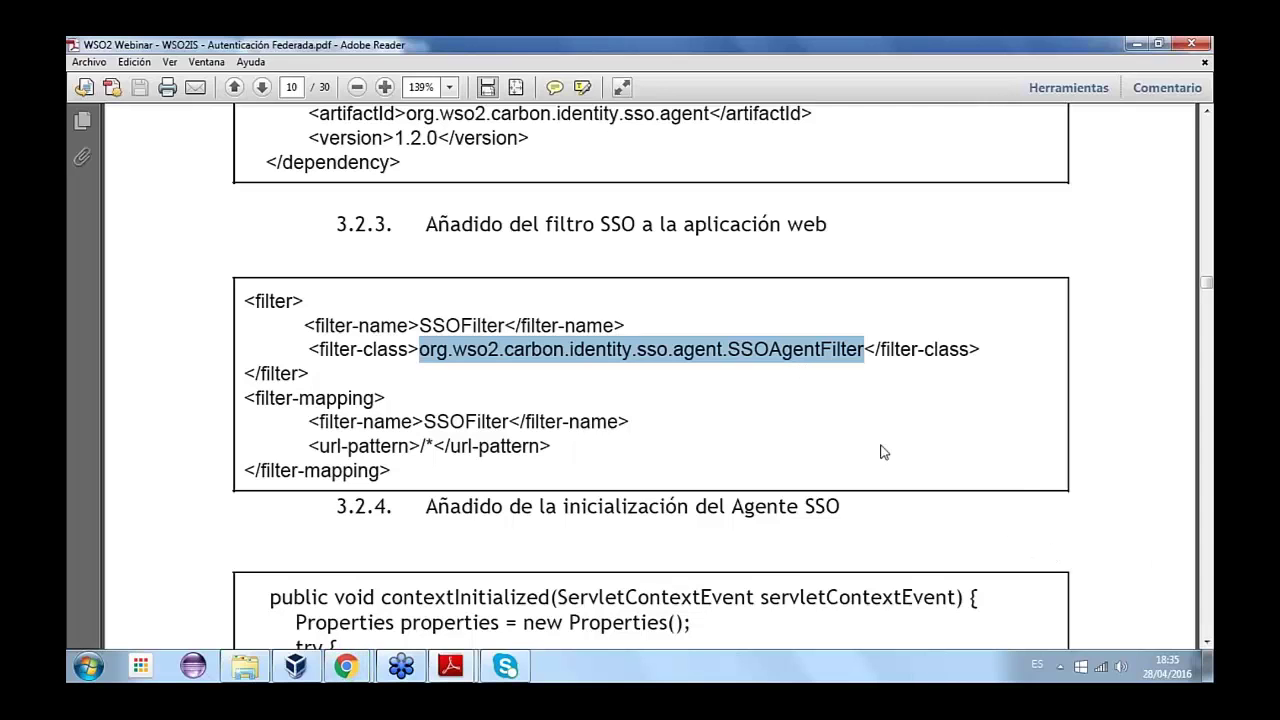
{"action": "scroll", "coordinate": [884, 452], "scroll_direction": "down", "scroll_amount": 3}
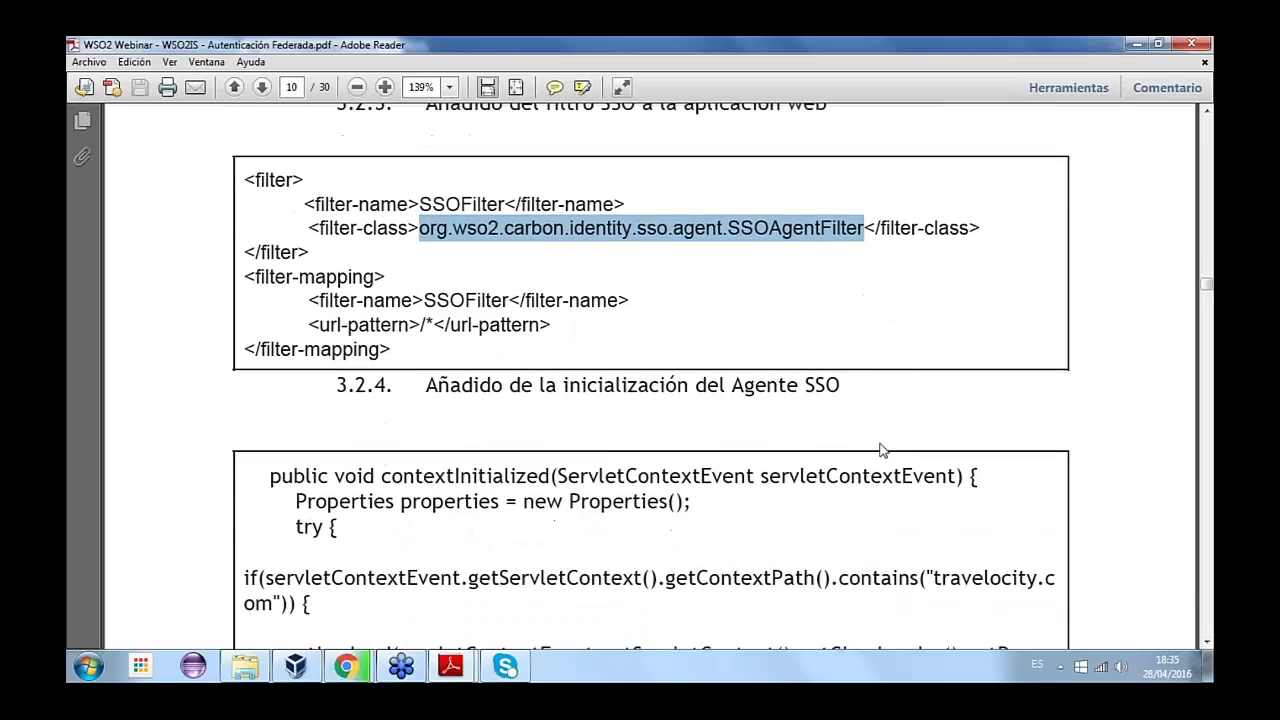
- Scroll the SSO agent initialization snippet onto page 11, highlighting code lines along the way
{"action": "scroll", "coordinate": [882, 450], "scroll_direction": "down", "scroll_amount": 4}
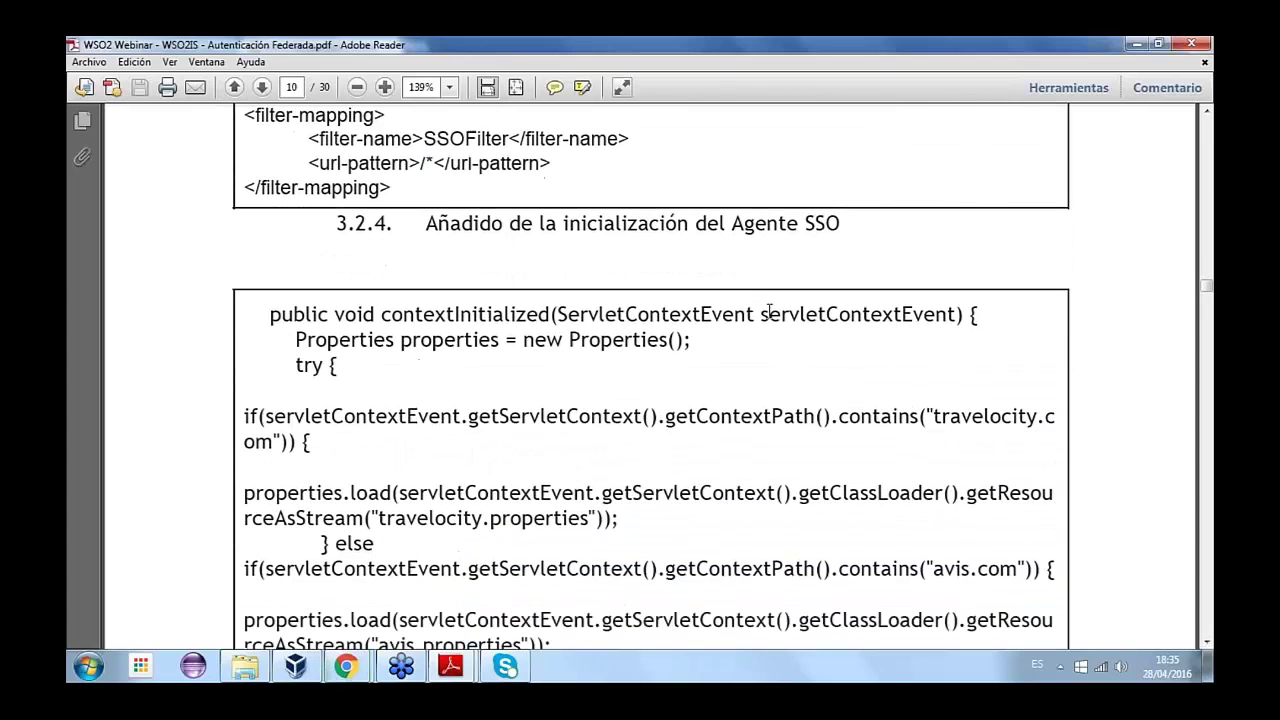
{"action": "scroll", "coordinate": [769, 311], "scroll_direction": "down", "scroll_amount": 2}
{"action": "left_click_drag", "start_coordinate": [372, 437], "coordinate": [598, 437]}
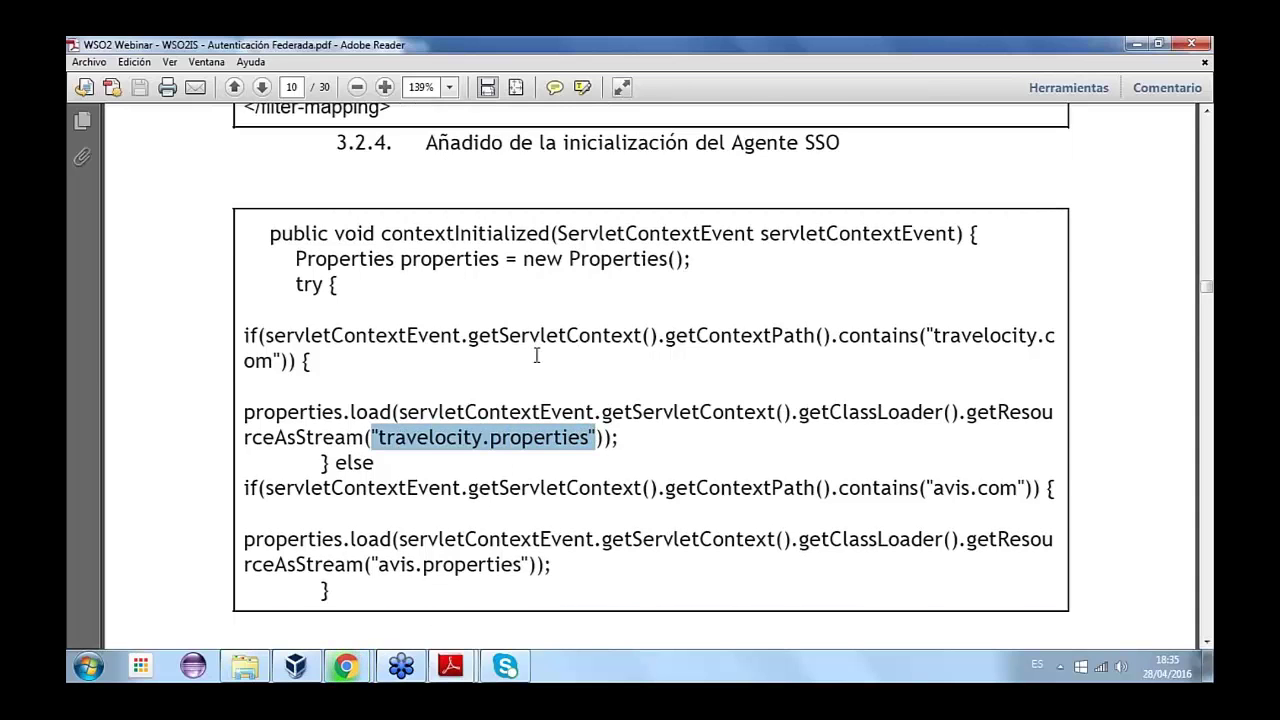
{"action": "scroll", "coordinate": [537, 355], "scroll_direction": "down", "scroll_amount": 1}
{"action": "scroll", "coordinate": [537, 355], "scroll_direction": "down", "scroll_amount": 12}
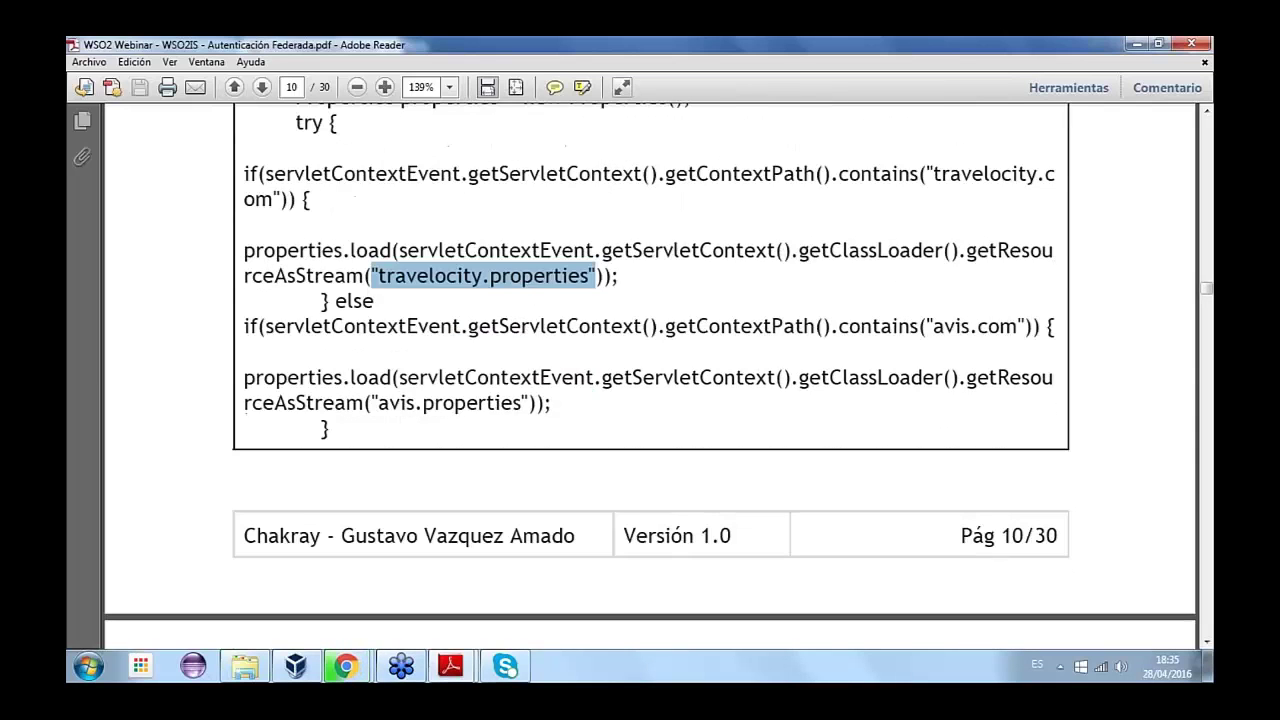
{"action": "scroll", "coordinate": [537, 355], "scroll_direction": "down", "scroll_amount": 2}
{"action": "left_click_drag", "start_coordinate": [320, 411], "coordinate": [481, 406]}
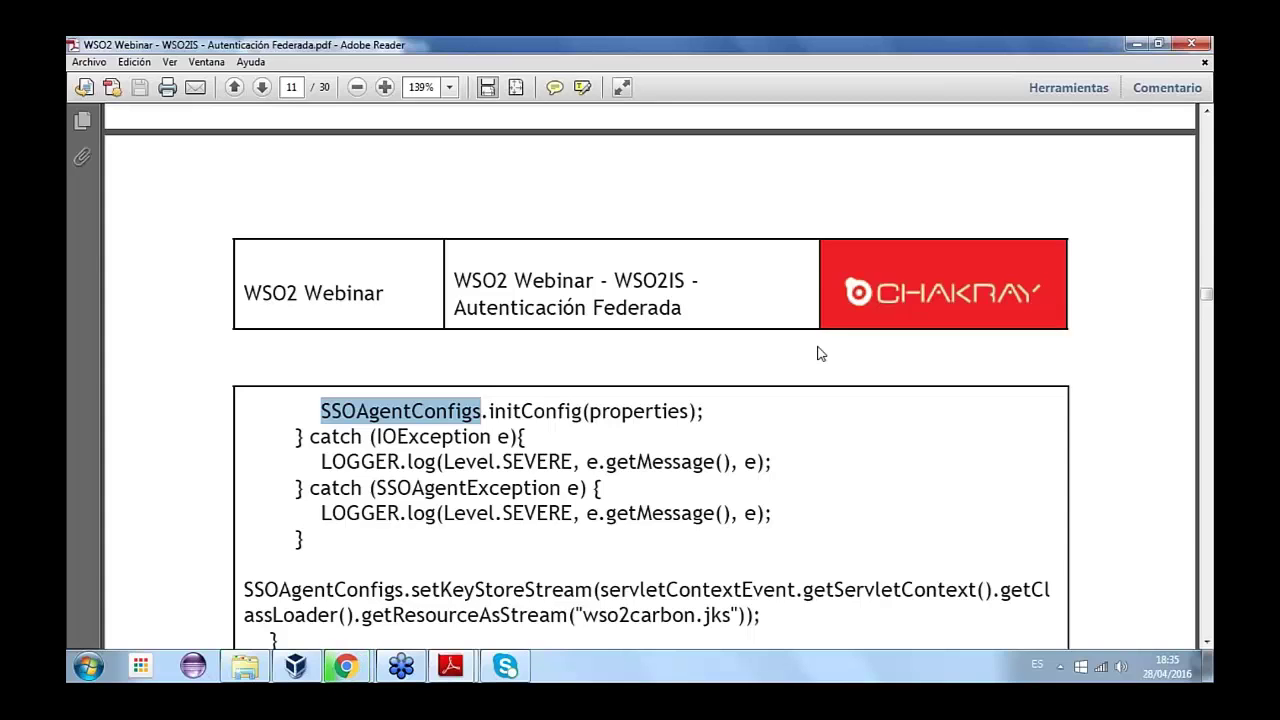
- Highlight initConfig, its properties argument, and the wso2carbon.jks keystore file name
{"action": "double_click", "coordinate": [536, 411]}
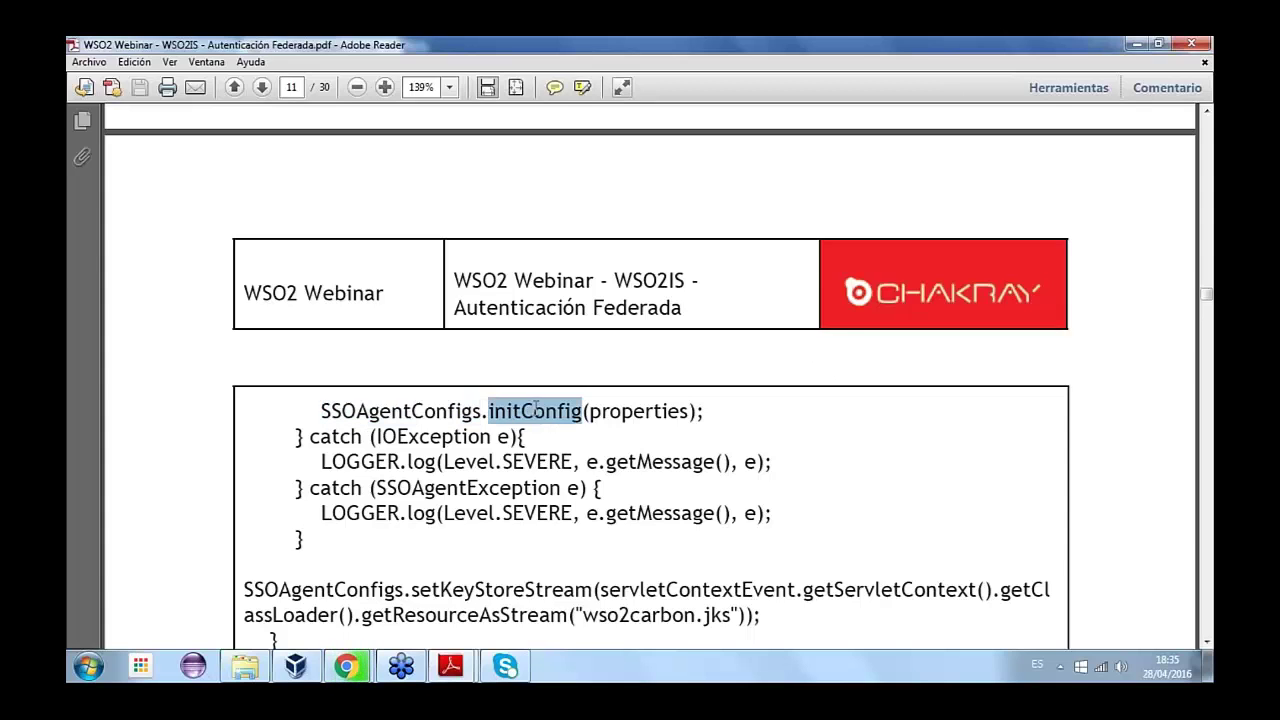
{"action": "double_click", "coordinate": [660, 411]}
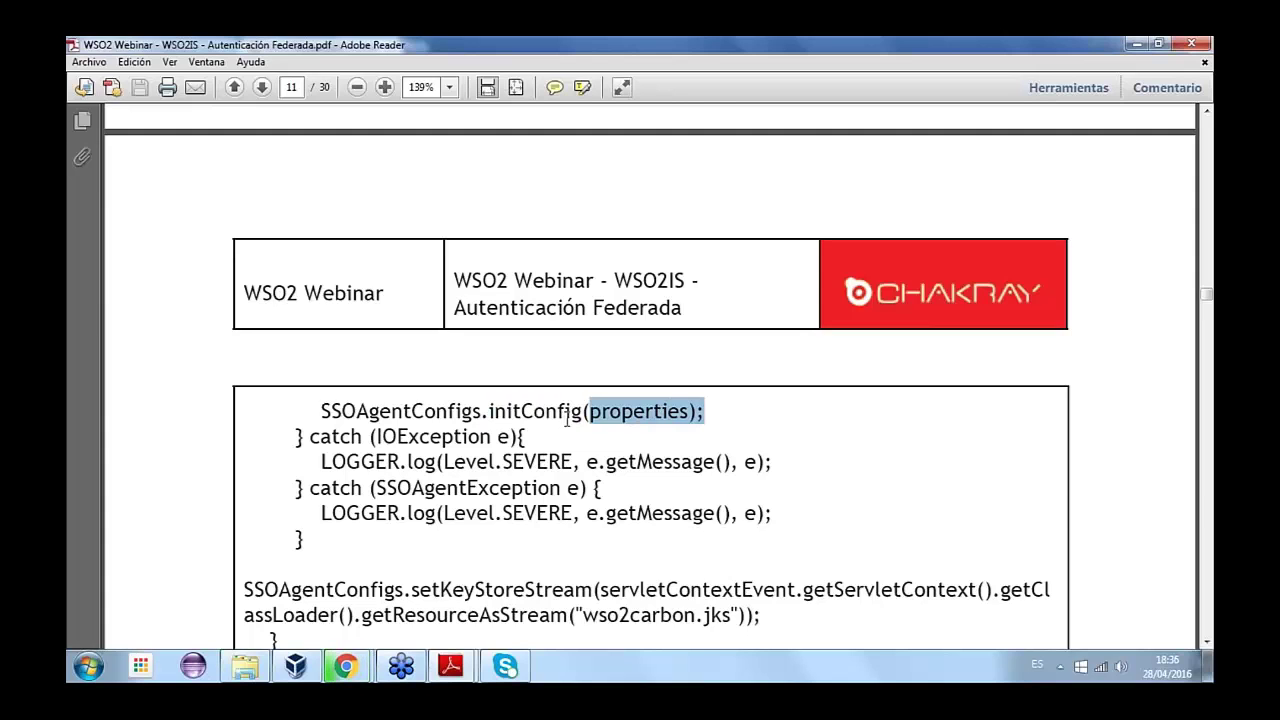
{"action": "scroll", "coordinate": [554, 414], "scroll_direction": "down", "scroll_amount": 1}
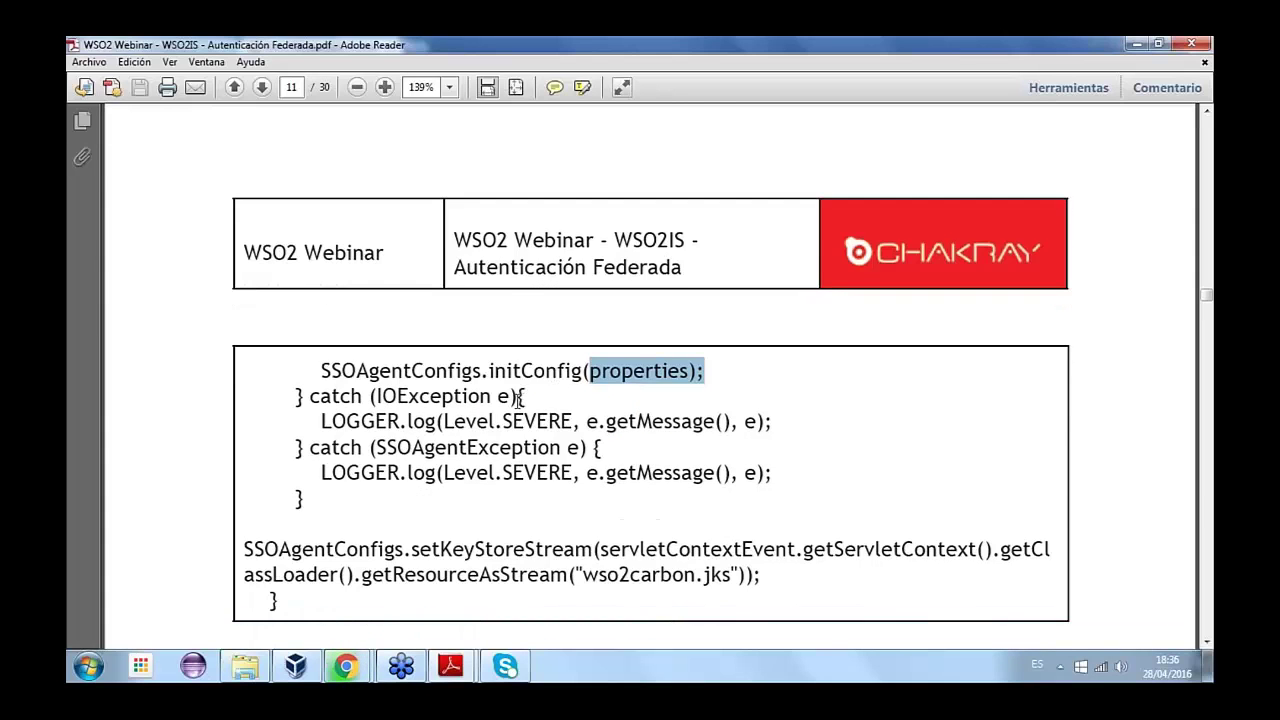
{"action": "scroll", "coordinate": [519, 398], "scroll_direction": "up", "scroll_amount": 2}
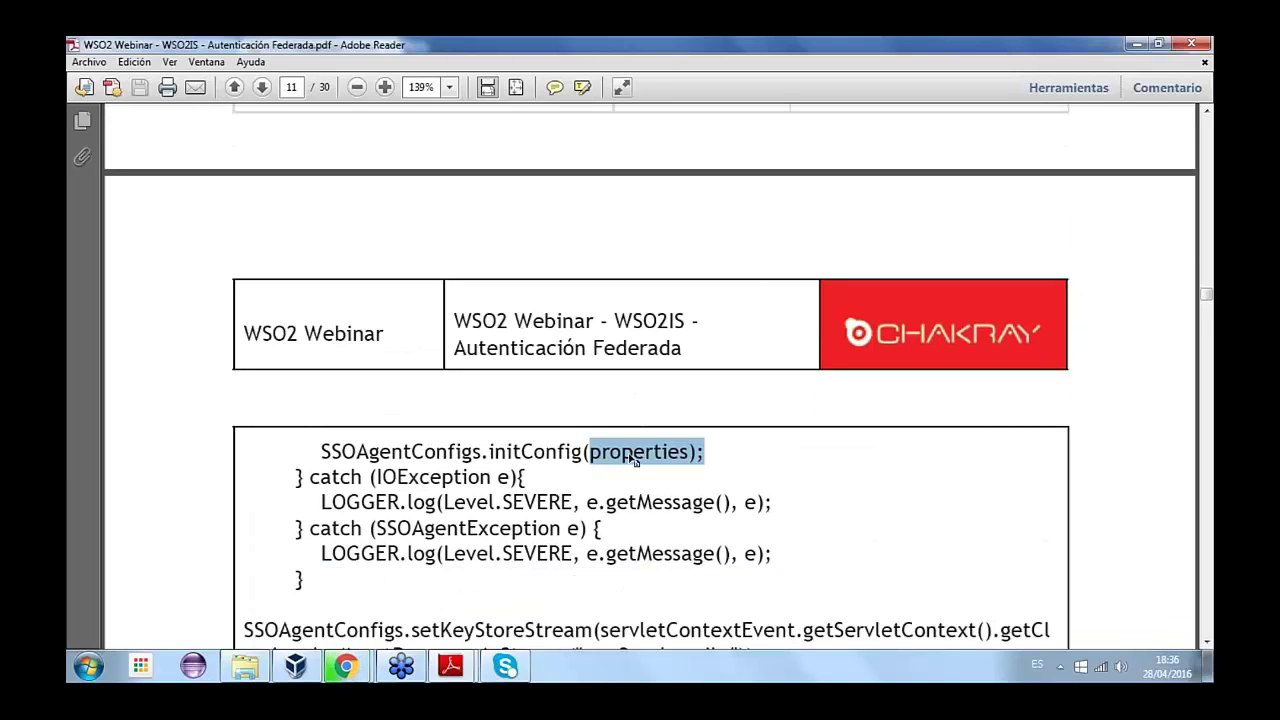
{"action": "scroll", "coordinate": [627, 463], "scroll_direction": "down", "scroll_amount": 2}
{"action": "left_click", "coordinate": [576, 537]}
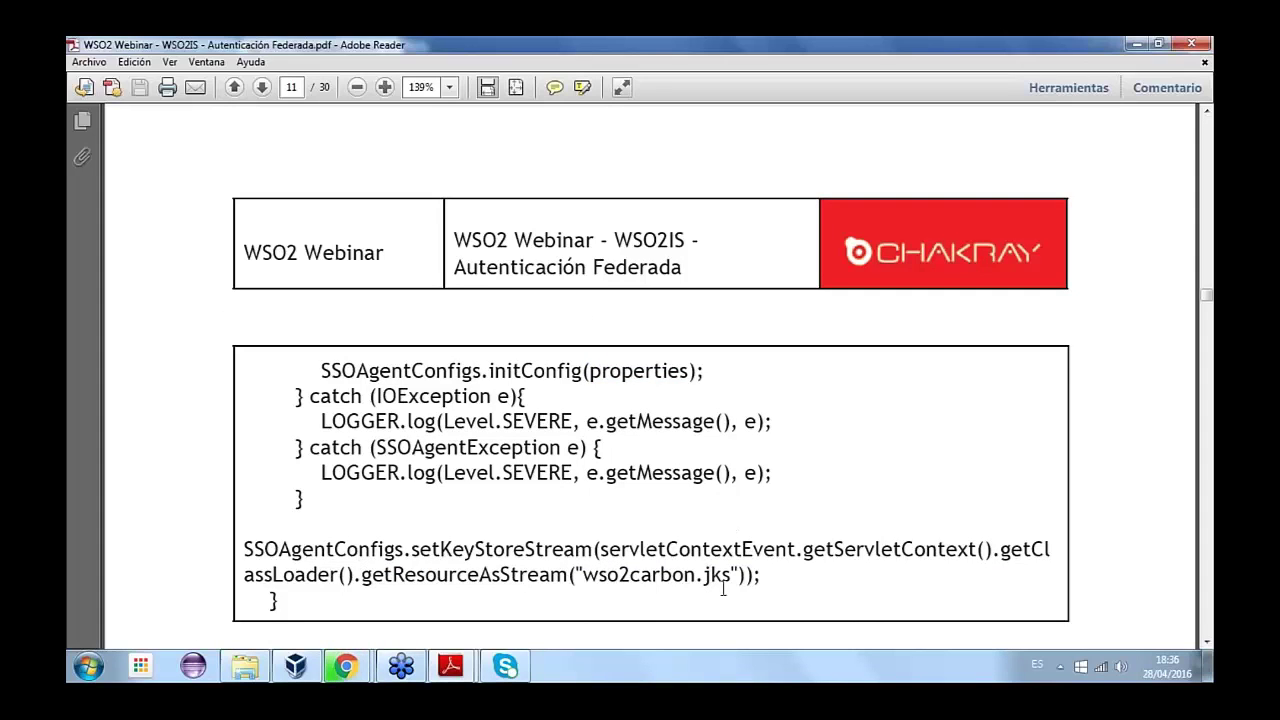
{"action": "left_click_drag", "start_coordinate": [739, 574], "coordinate": [576, 575]}
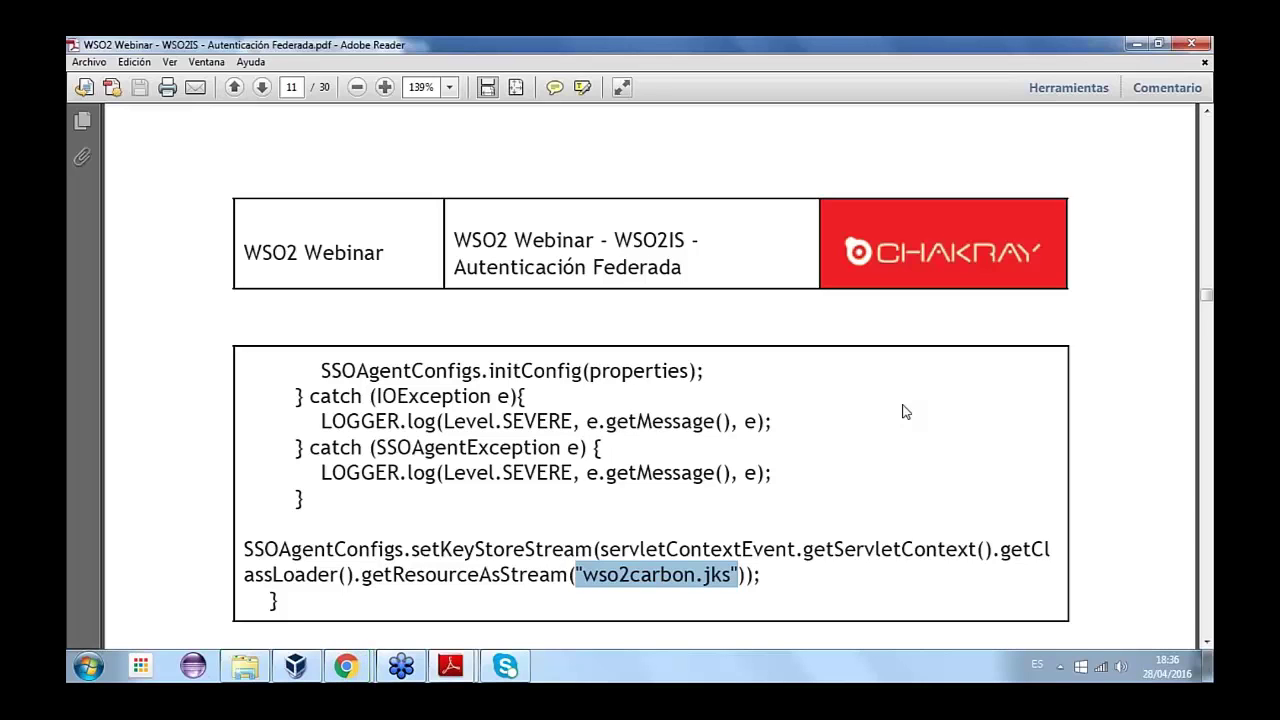
{"action": "scroll", "coordinate": [828, 450], "scroll_direction": "down", "scroll_amount": 1}
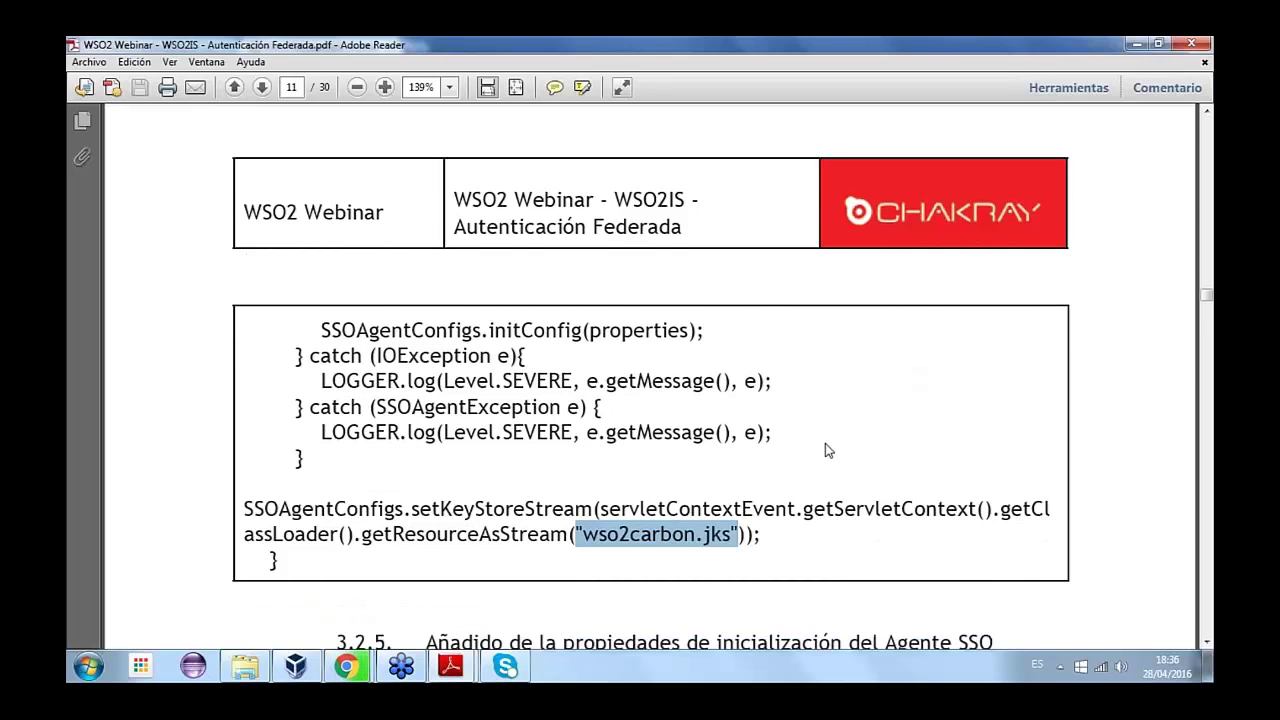
- Scroll down to section 3.2.5 and highlight the three Enable property lines
{"action": "scroll", "coordinate": [826, 445], "scroll_direction": "down", "scroll_amount": 1}
{"action": "scroll", "coordinate": [828, 440], "scroll_direction": "down", "scroll_amount": 3}
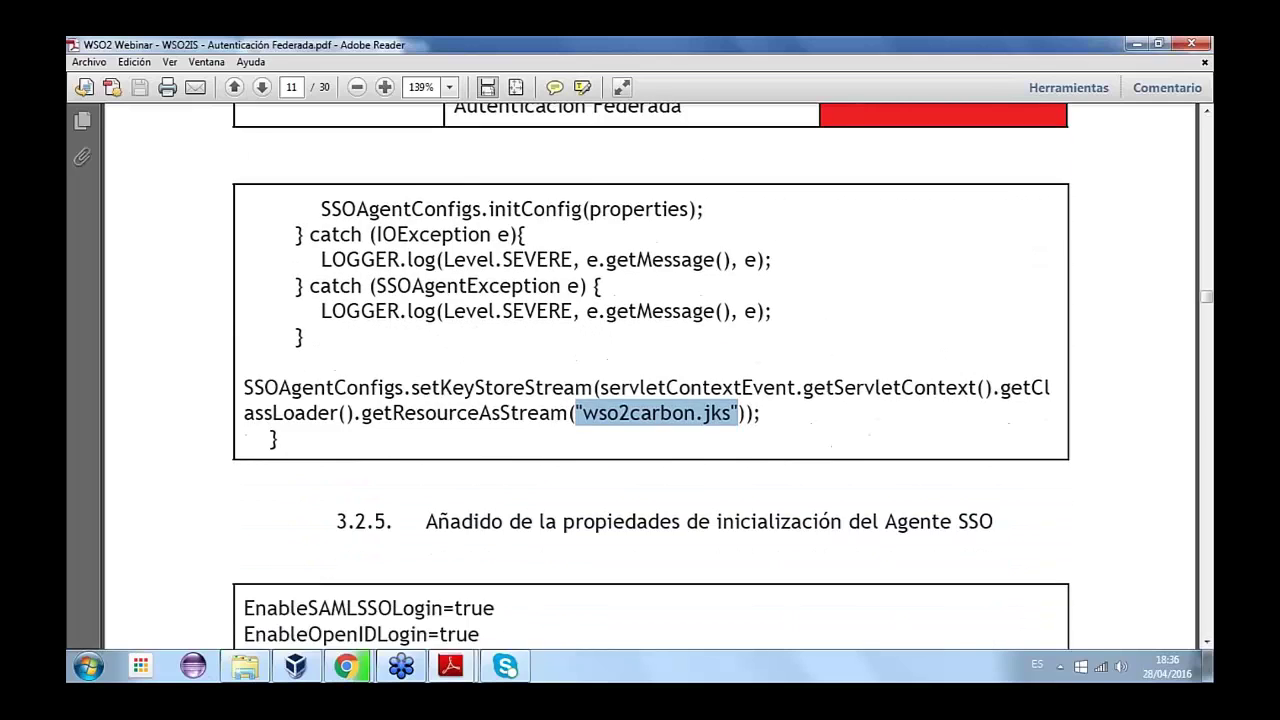
{"action": "scroll", "coordinate": [843, 443], "scroll_direction": "down", "scroll_amount": 3}
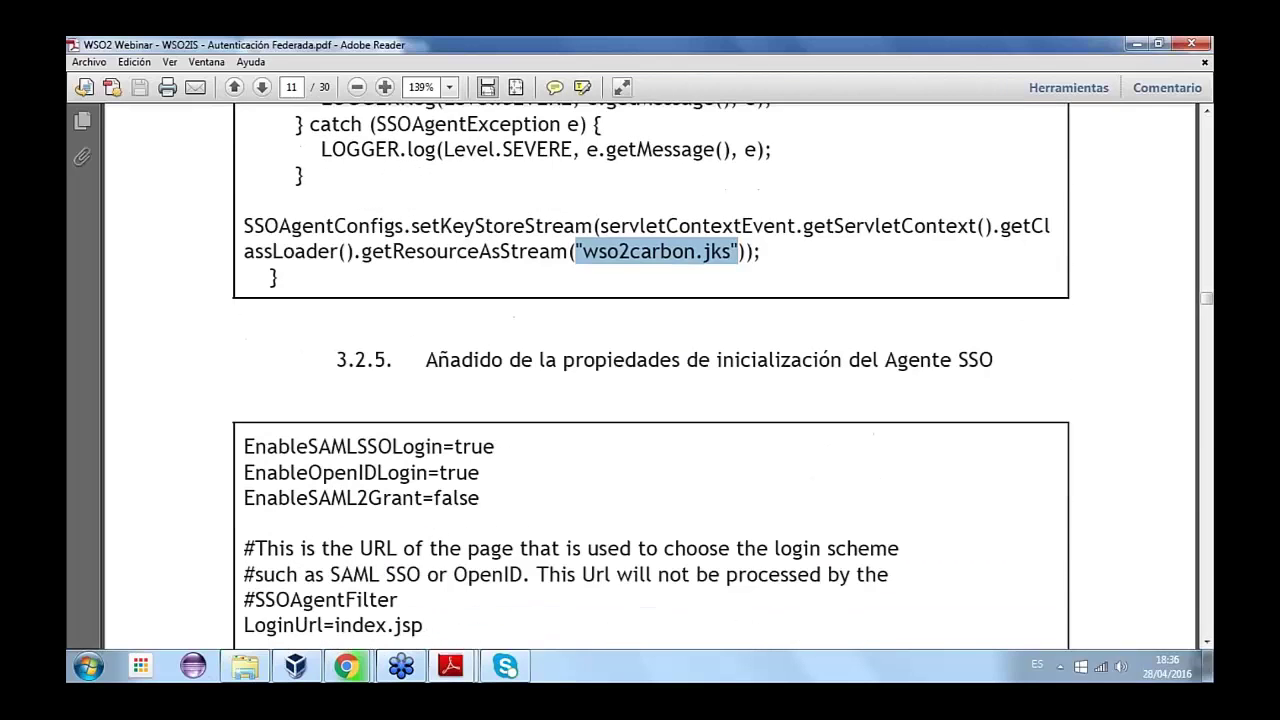
{"action": "scroll", "coordinate": [843, 443], "scroll_direction": "down", "scroll_amount": 1}
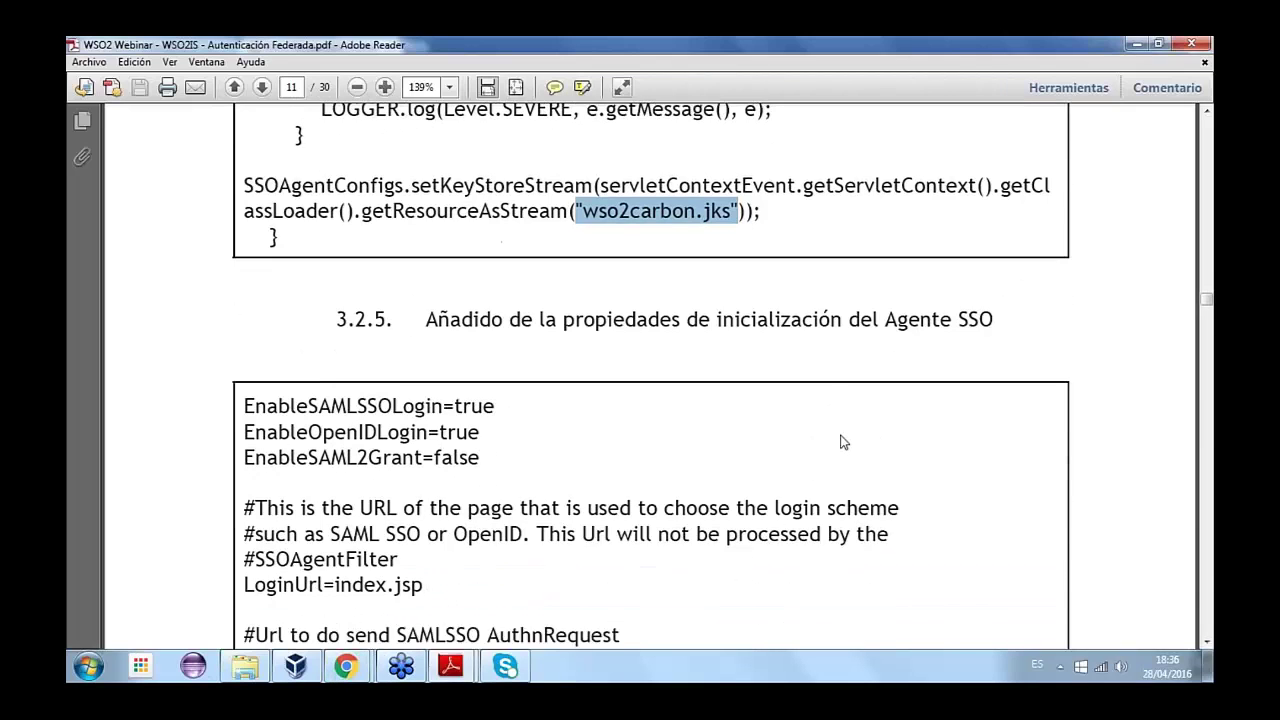
{"action": "scroll", "coordinate": [843, 443], "scroll_direction": "down", "scroll_amount": 1}
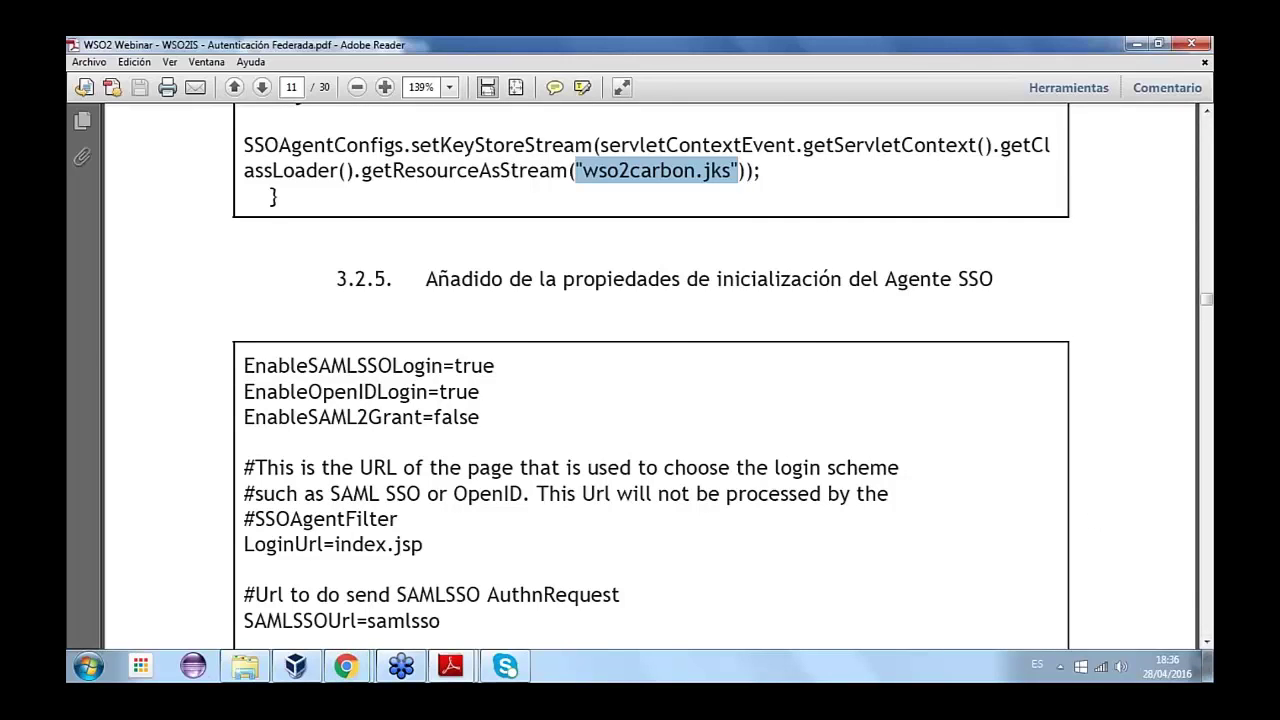
{"action": "scroll", "coordinate": [650, 370], "scroll_direction": "down", "scroll_amount": 1}
{"action": "left_click_drag", "start_coordinate": [243, 323], "coordinate": [465, 370]}
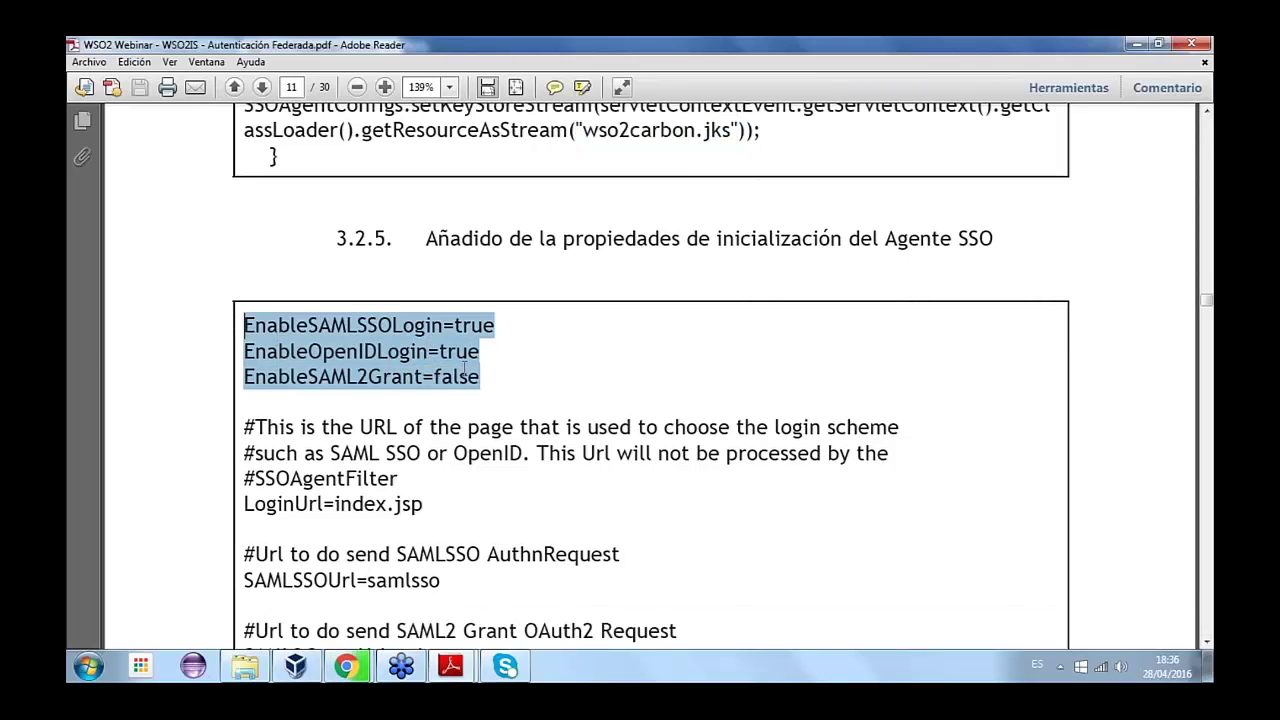
{"action": "left_click", "coordinate": [466, 352]}
- Highlight the EnableOpenIDLogin=true and EnableSAML2Grant property lines
{"action": "scroll", "coordinate": [453, 420], "scroll_direction": "down", "scroll_amount": 1}
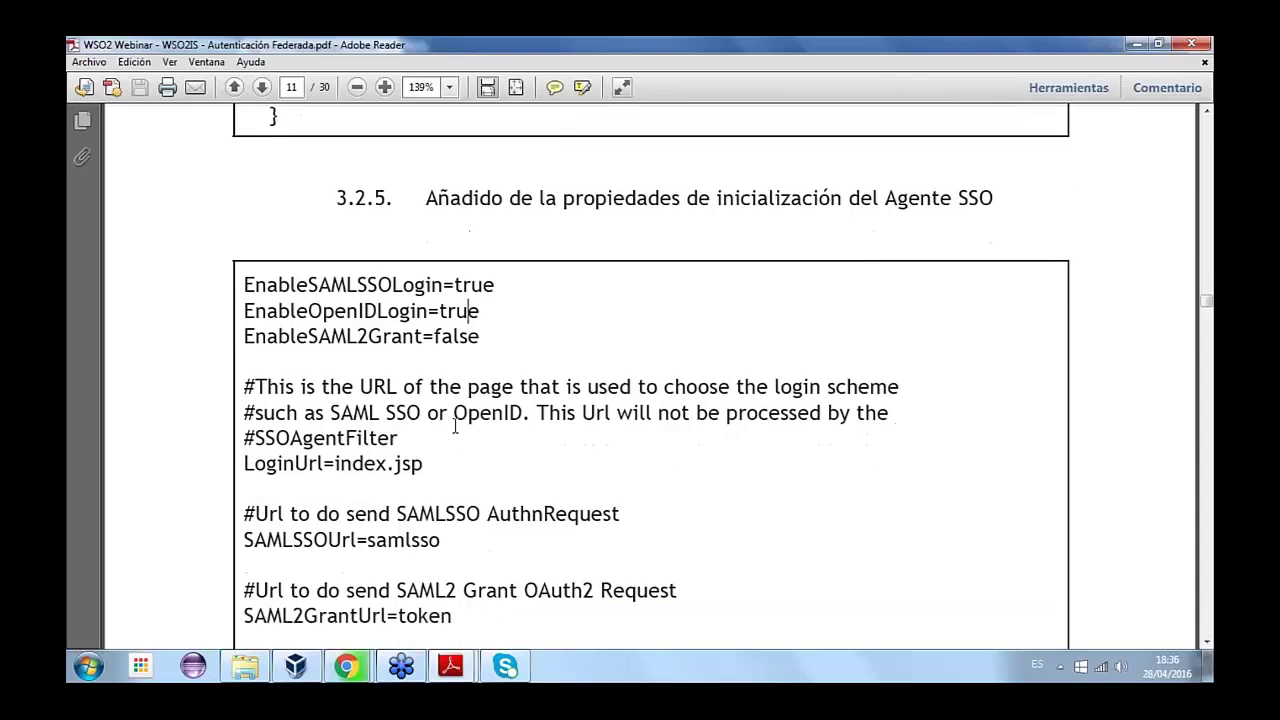
{"action": "scroll", "coordinate": [455, 425], "scroll_direction": "down", "scroll_amount": 1}
{"action": "left_click_drag", "start_coordinate": [495, 244], "coordinate": [240, 238]}
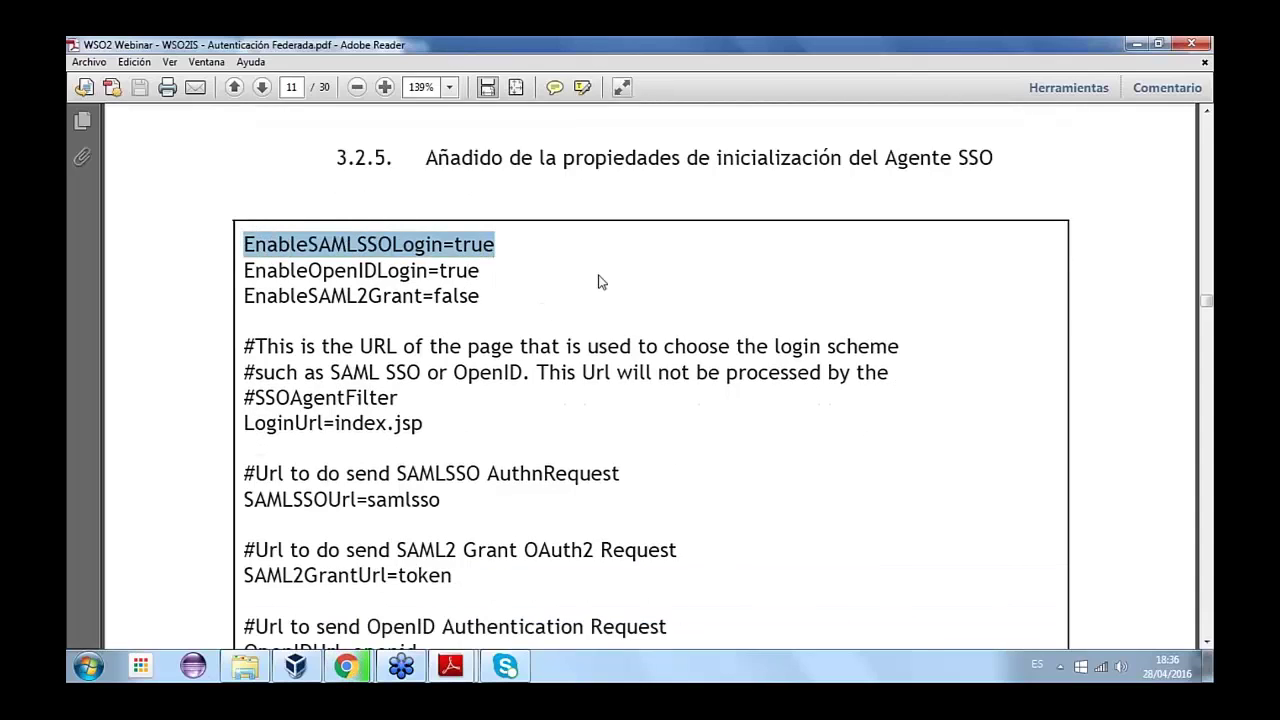
{"action": "left_click_drag", "start_coordinate": [479, 270], "coordinate": [242, 270]}
{"action": "left_click", "coordinate": [482, 296]}
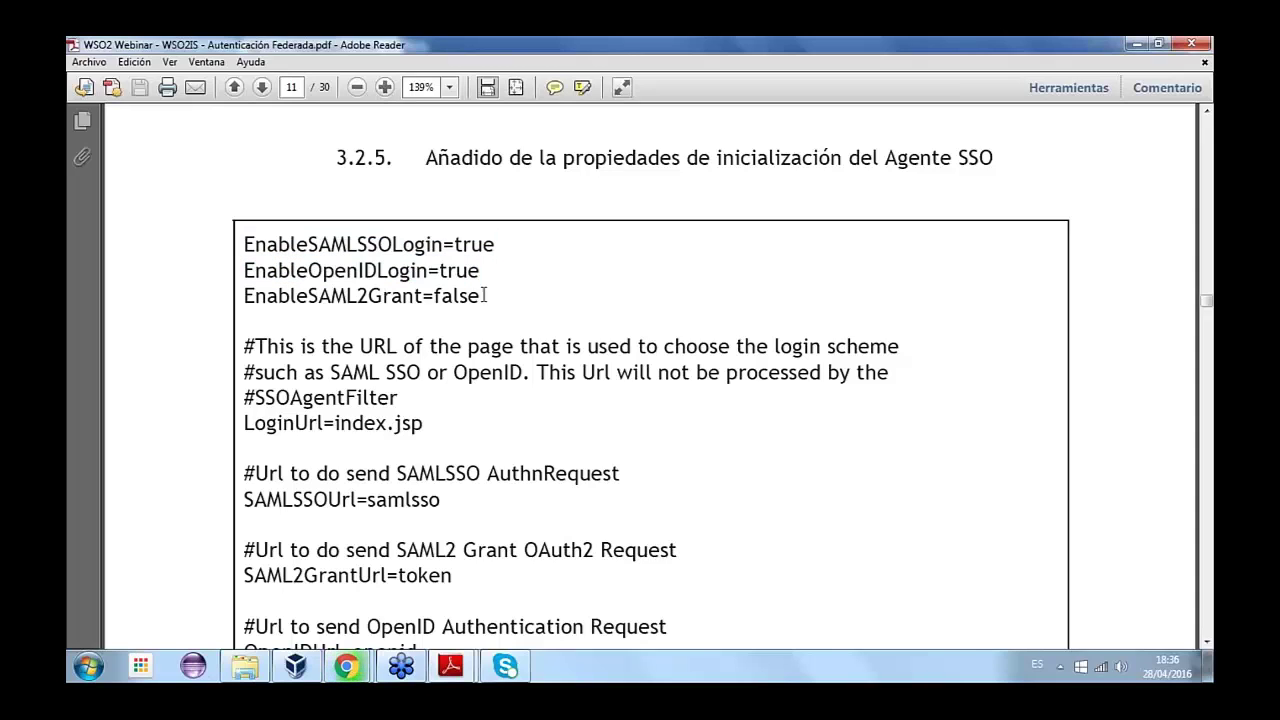
{"action": "left_click_drag", "start_coordinate": [474, 296], "coordinate": [243, 270]}
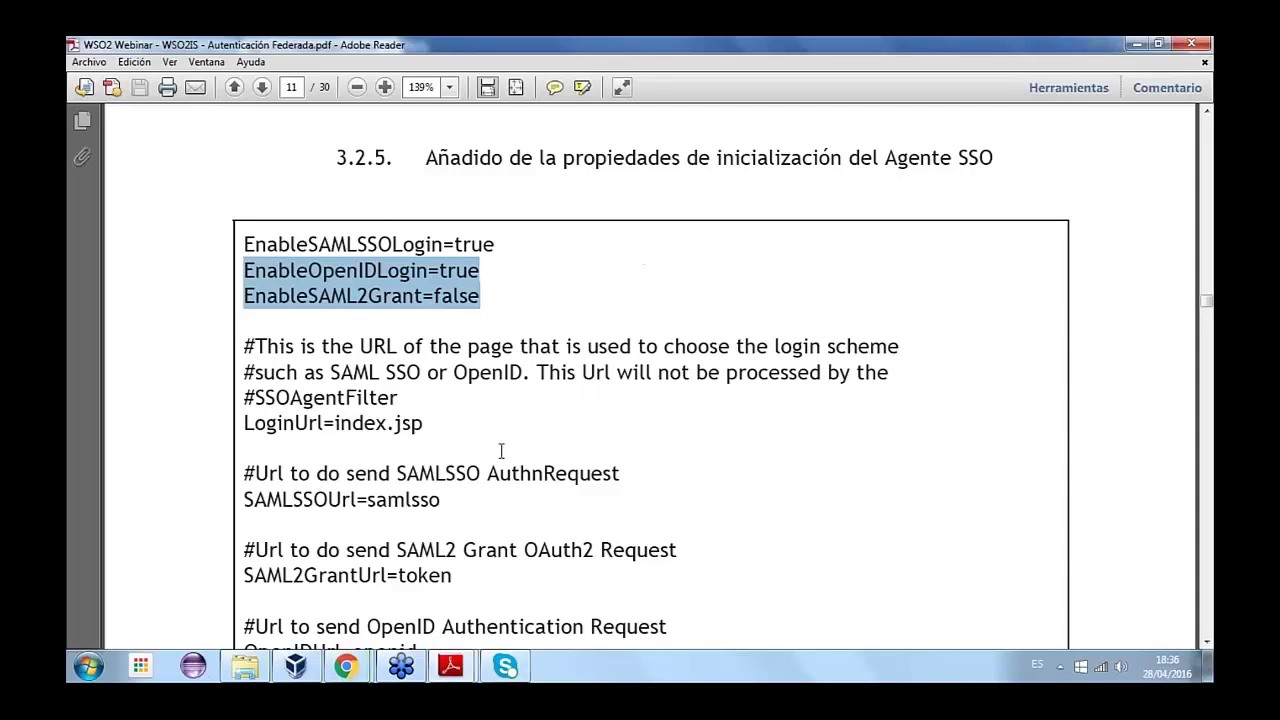
- Highlight LoginUrl=index.jsp and its comment saying SSOAgentFilter does not process this URL
{"action": "scroll", "coordinate": [463, 420], "scroll_direction": "down", "scroll_amount": 1}
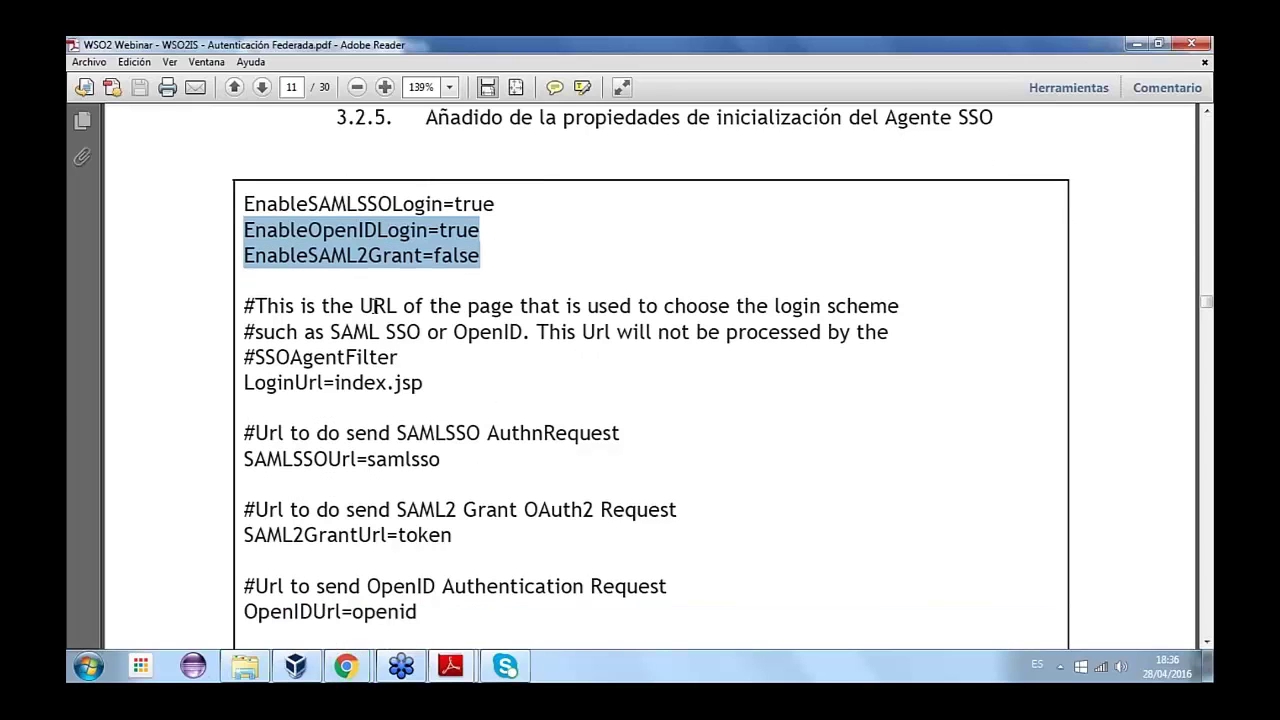
{"action": "mouse_move", "coordinate": [425, 383]}
{"action": "left_mouse_down"}
{"action": "mouse_move", "coordinate": [249, 377]}
{"action": "mouse_move", "coordinate": [244, 352]}
{"action": "mouse_move", "coordinate": [437, 391]}
{"action": "left_mouse_up"}
{"action": "left_click", "coordinate": [242, 381]}
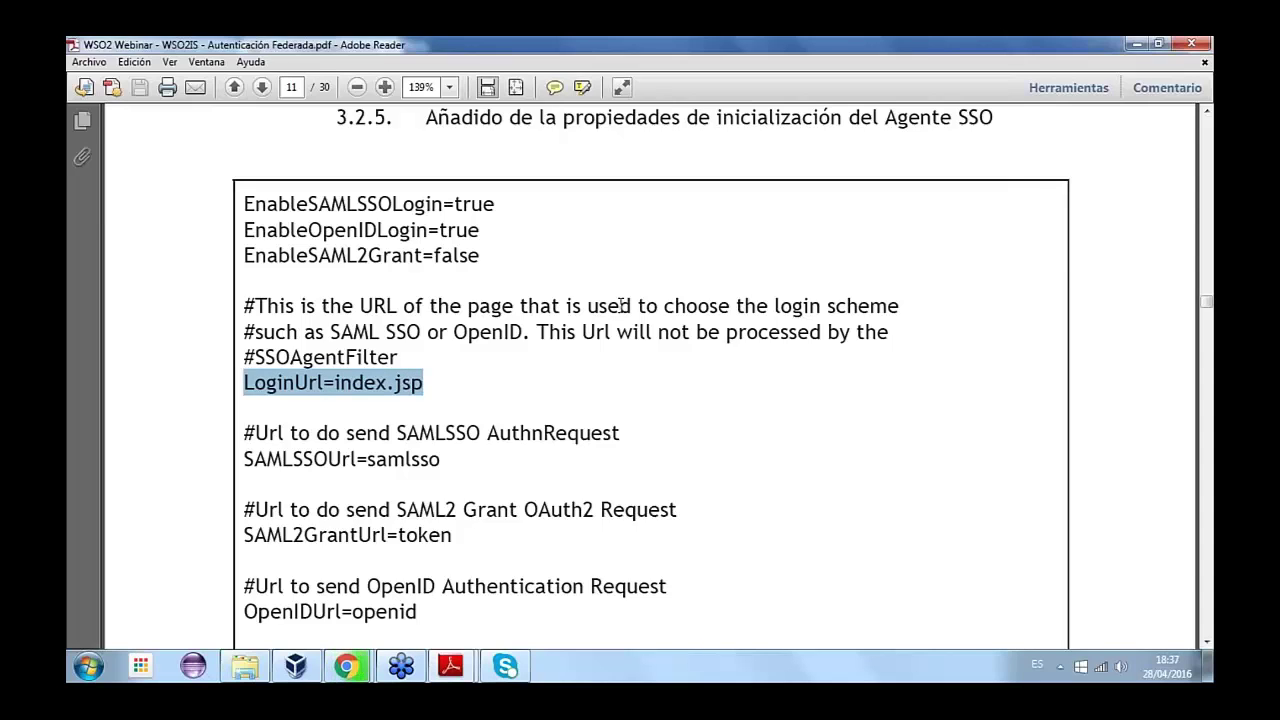
{"action": "left_click", "coordinate": [365, 388]}
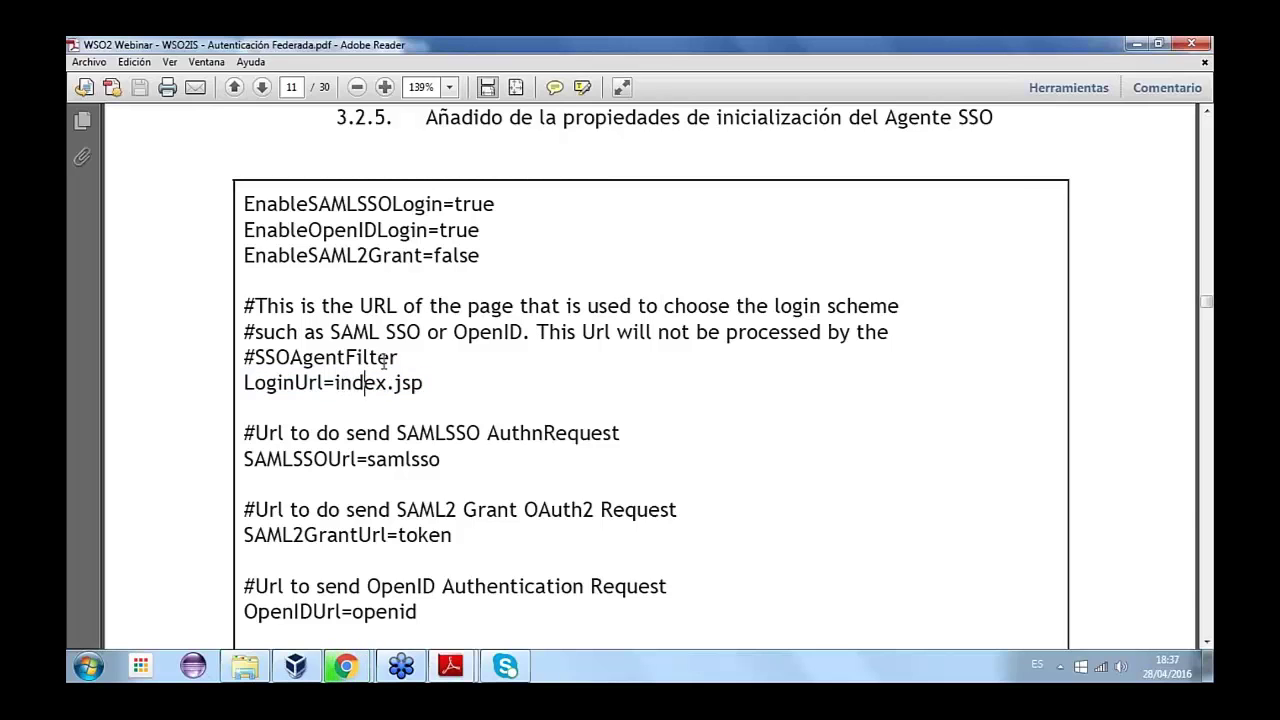
{"action": "left_click_drag", "start_coordinate": [536, 333], "coordinate": [884, 335]}
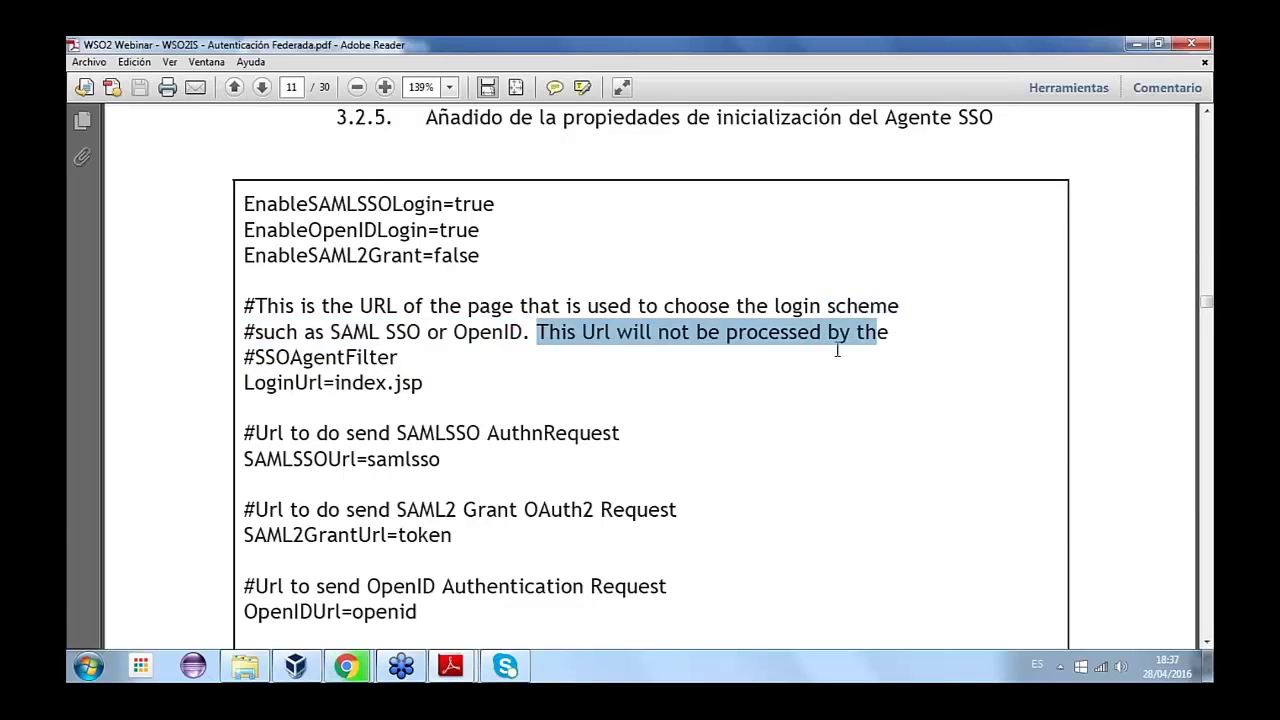
{"action": "double_click", "coordinate": [490, 332]}
{"action": "left_click_drag", "start_coordinate": [537, 332], "coordinate": [398, 357]}
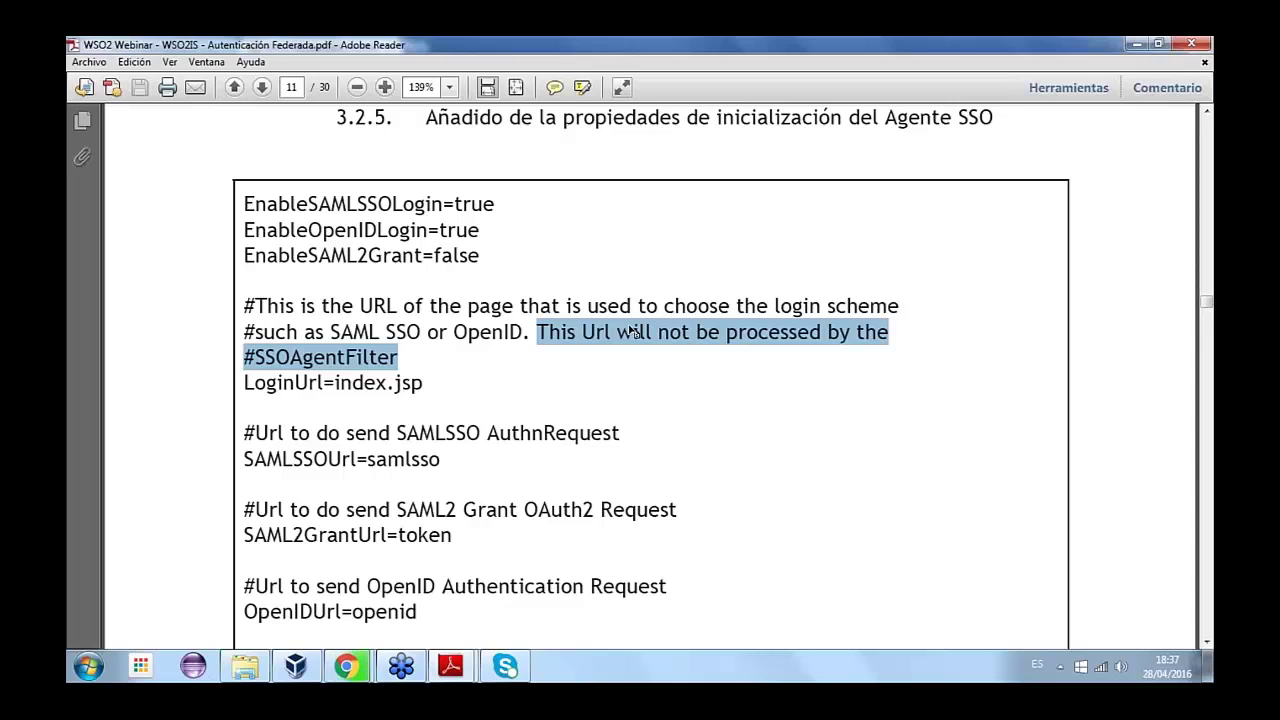
{"action": "key", "text": "Right"}
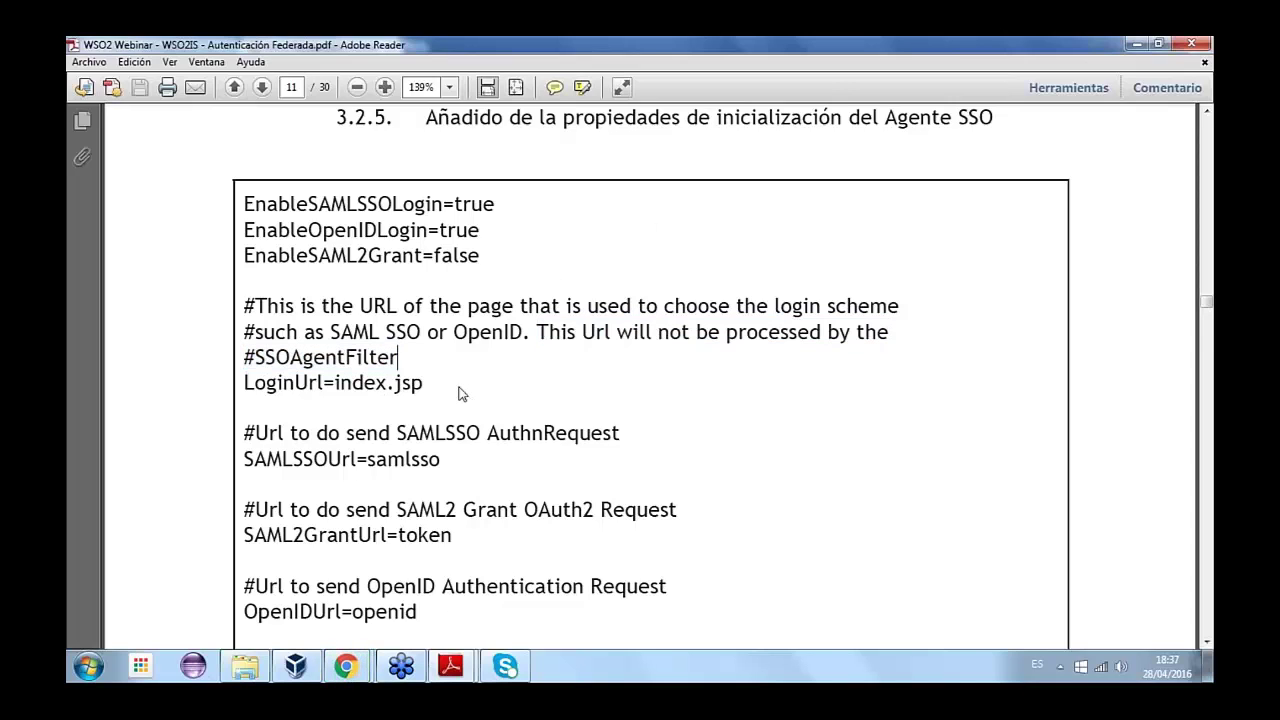
{"action": "left_click", "coordinate": [424, 383]}
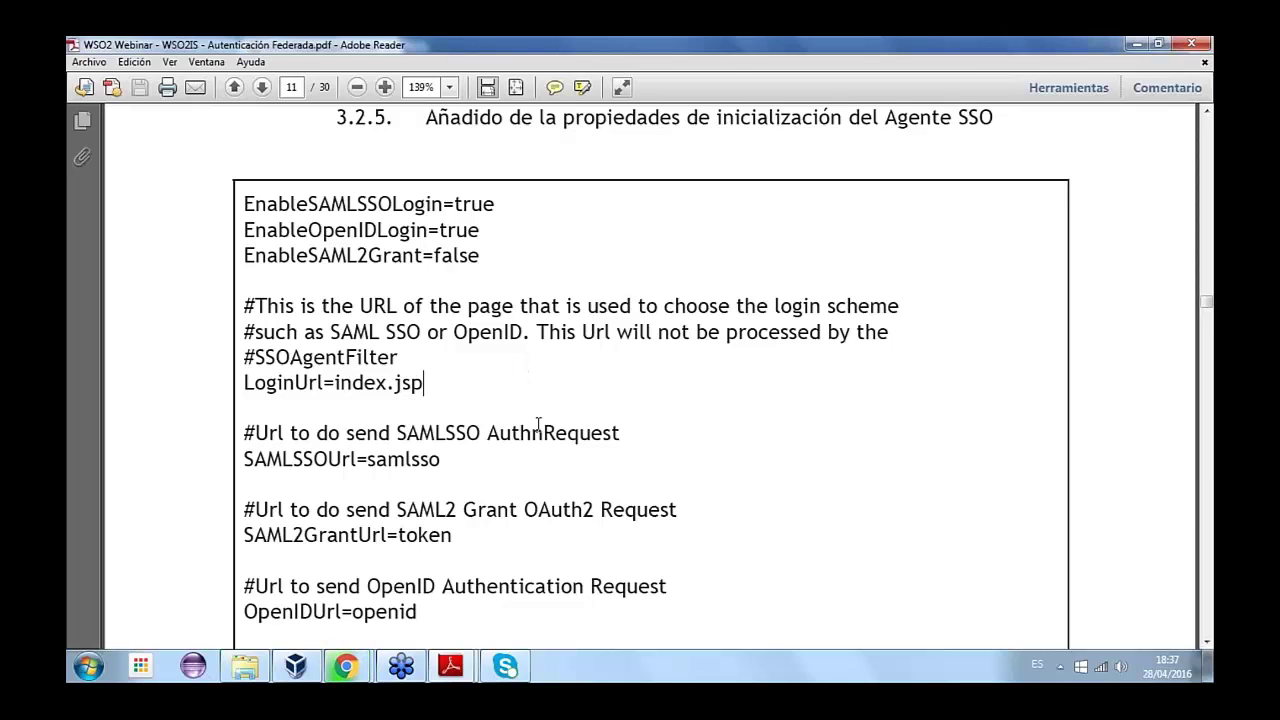
{"action": "scroll", "coordinate": [538, 425], "scroll_direction": "down", "scroll_amount": 1}
- Highlight the samlsso value of SAMLSSOUrl and the token value of SAML2GrantUrl
{"action": "scroll", "coordinate": [538, 425], "scroll_direction": "down", "scroll_amount": 1}
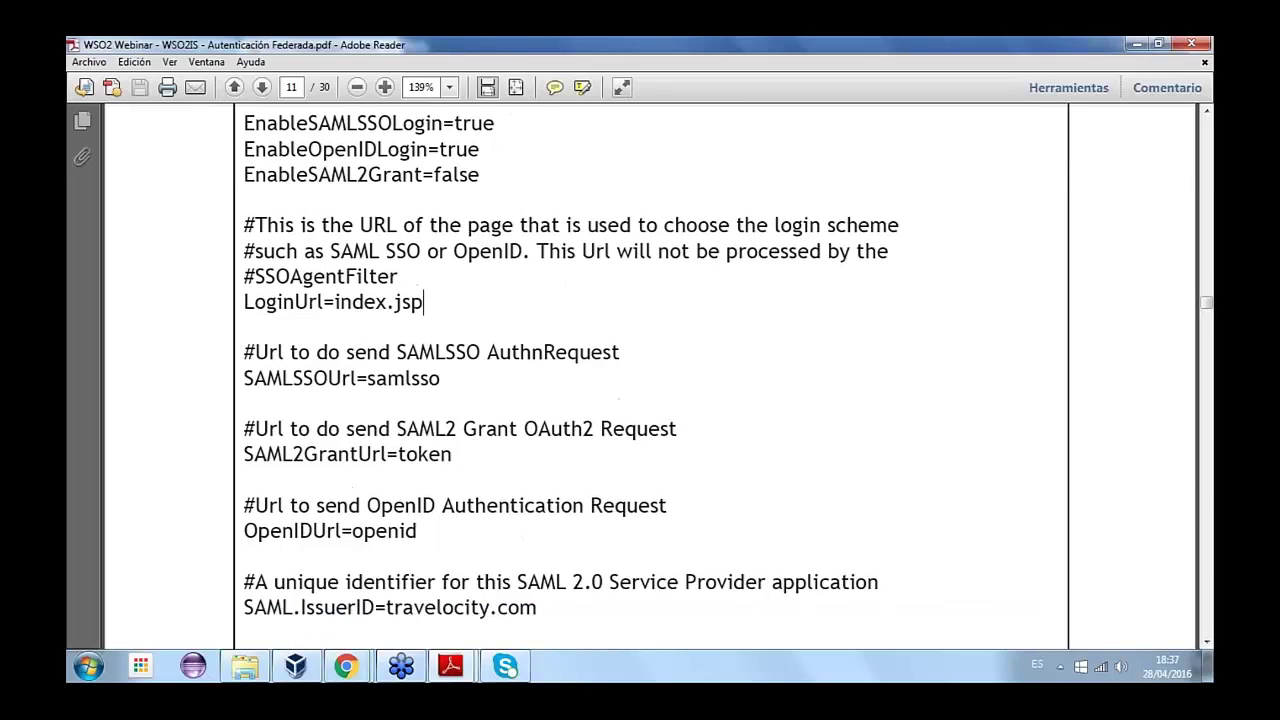
{"action": "scroll", "coordinate": [390, 338], "scroll_direction": "down", "scroll_amount": 1}
{"action": "double_click", "coordinate": [390, 338]}
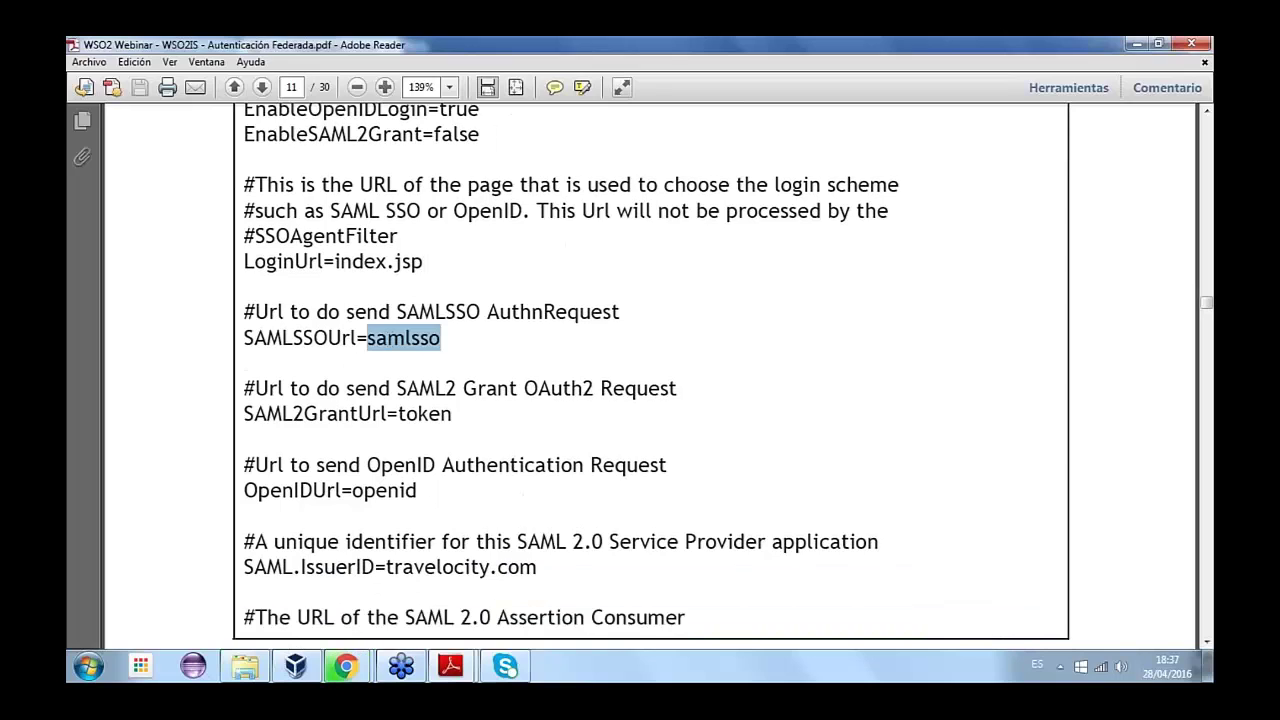
{"action": "double_click", "coordinate": [412, 414]}
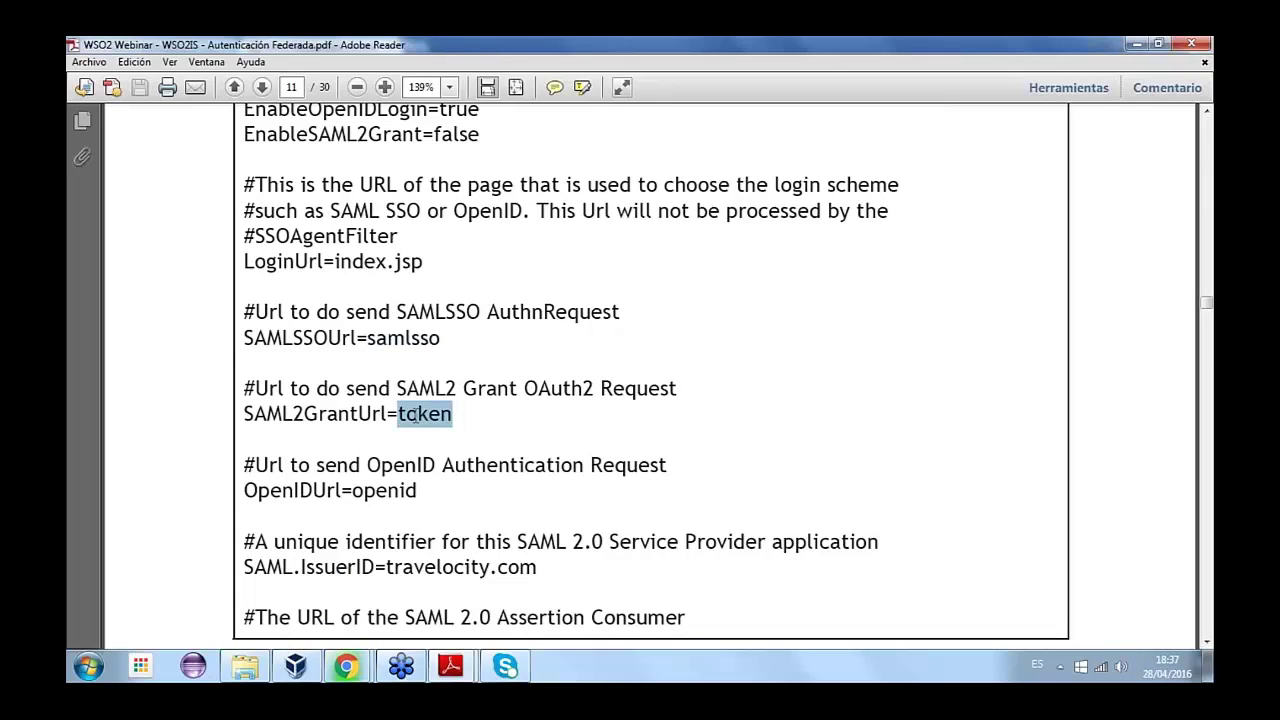
{"action": "double_click", "coordinate": [403, 334]}
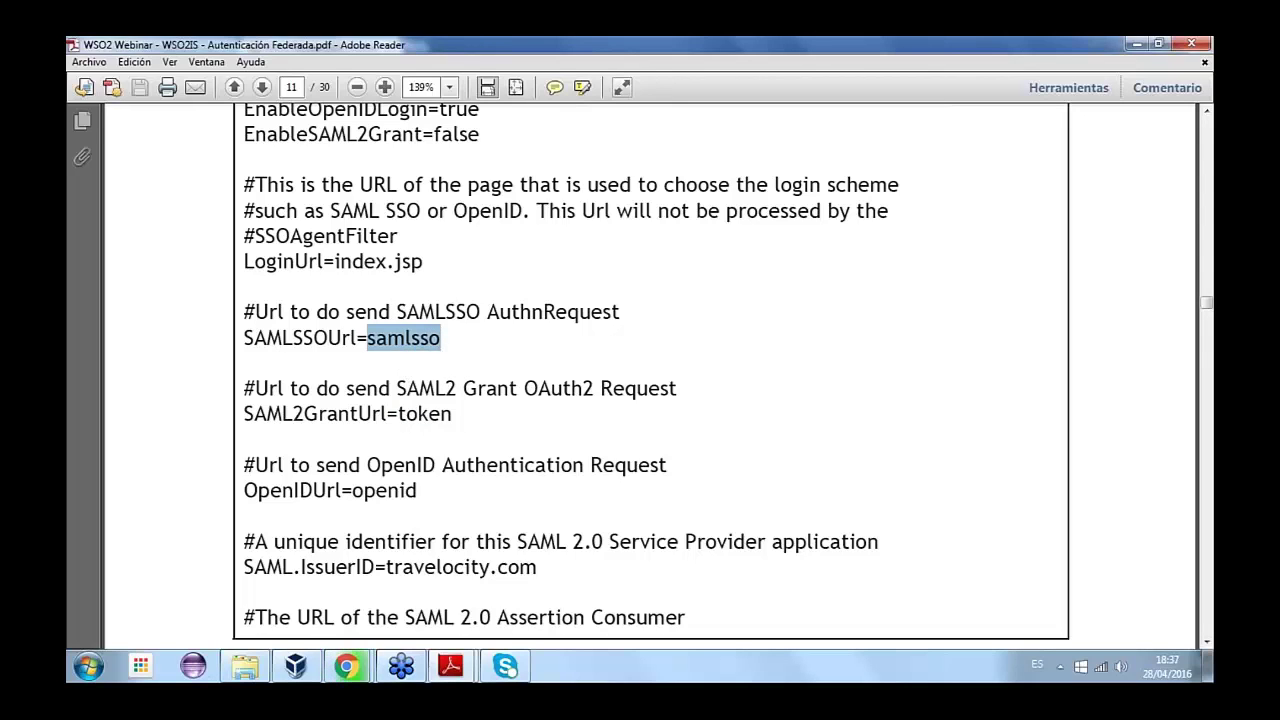
{"action": "double_click", "coordinate": [426, 416]}
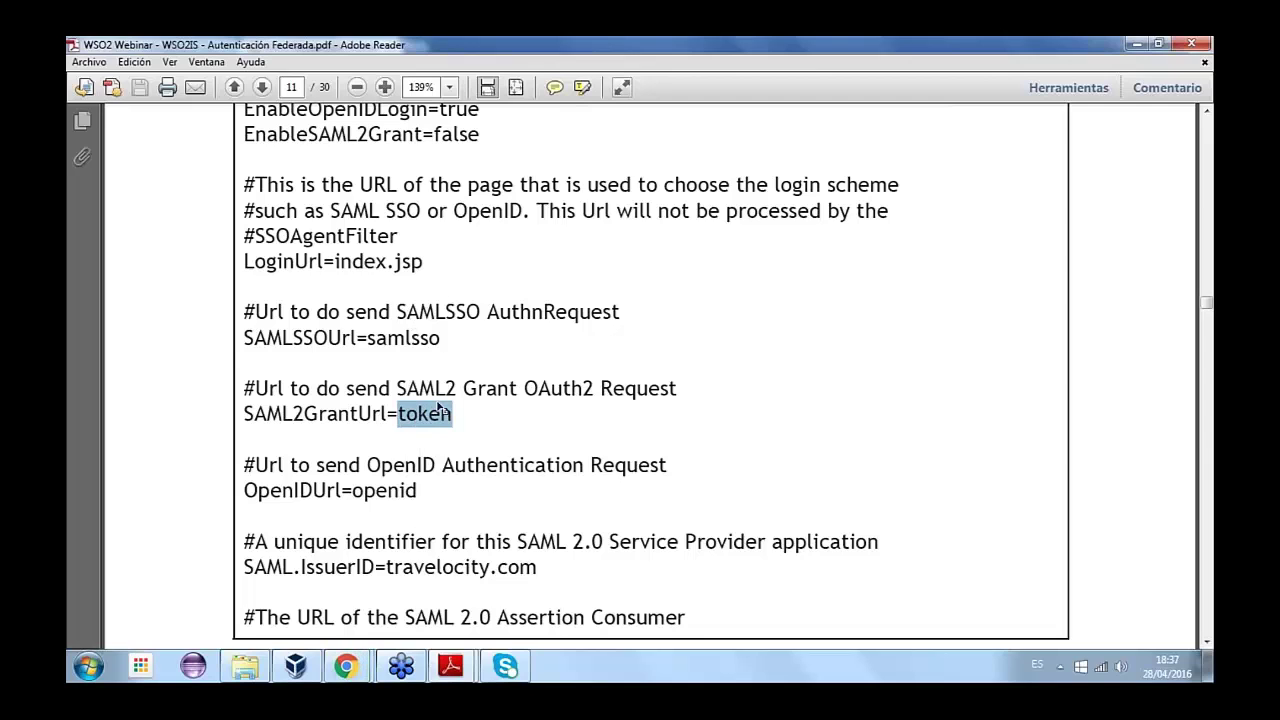
- Highlight the SAML.IssuerID=travelocity.com line, then scroll on to page 12
{"action": "scroll", "coordinate": [390, 422], "scroll_direction": "down", "scroll_amount": 3}
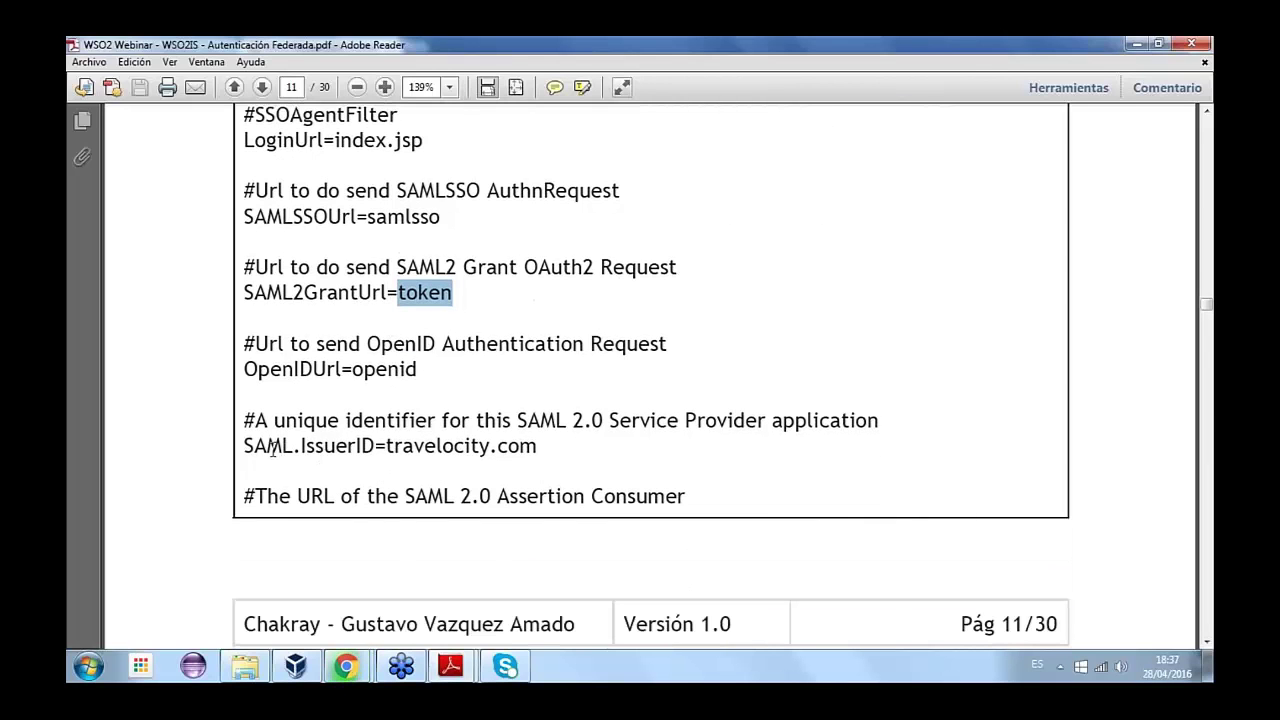
{"action": "left_click_drag", "start_coordinate": [244, 447], "coordinate": [537, 452]}
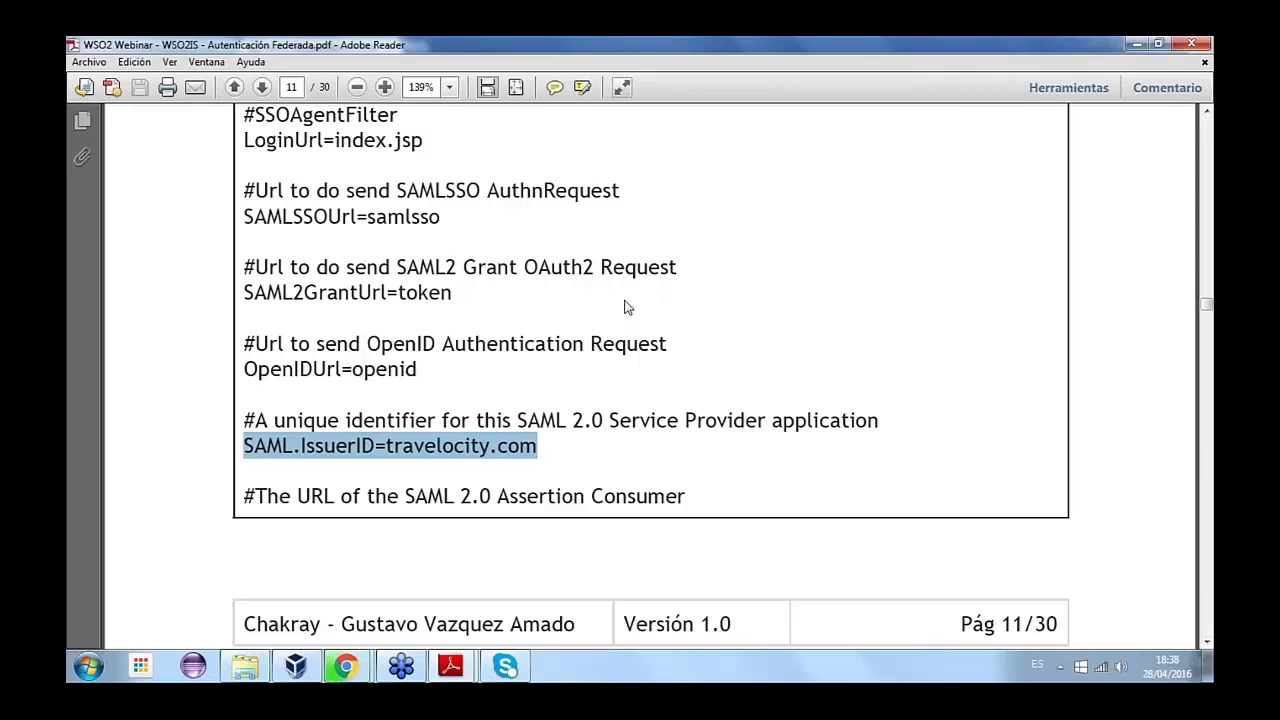
{"action": "scroll", "coordinate": [650, 375], "scroll_direction": "down", "scroll_amount": 5}
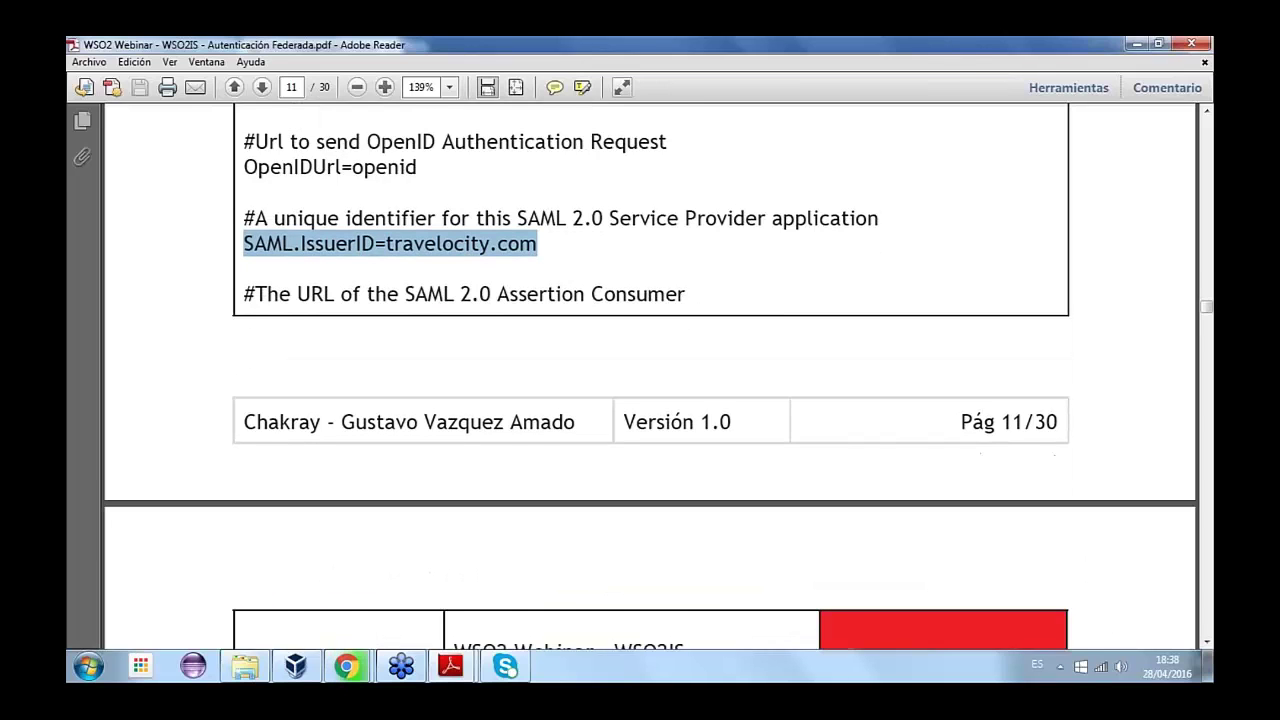
{"action": "scroll", "coordinate": [650, 375], "scroll_direction": "down", "scroll_amount": 1}
{"action": "scroll", "coordinate": [650, 375], "scroll_direction": "down", "scroll_amount": 1}
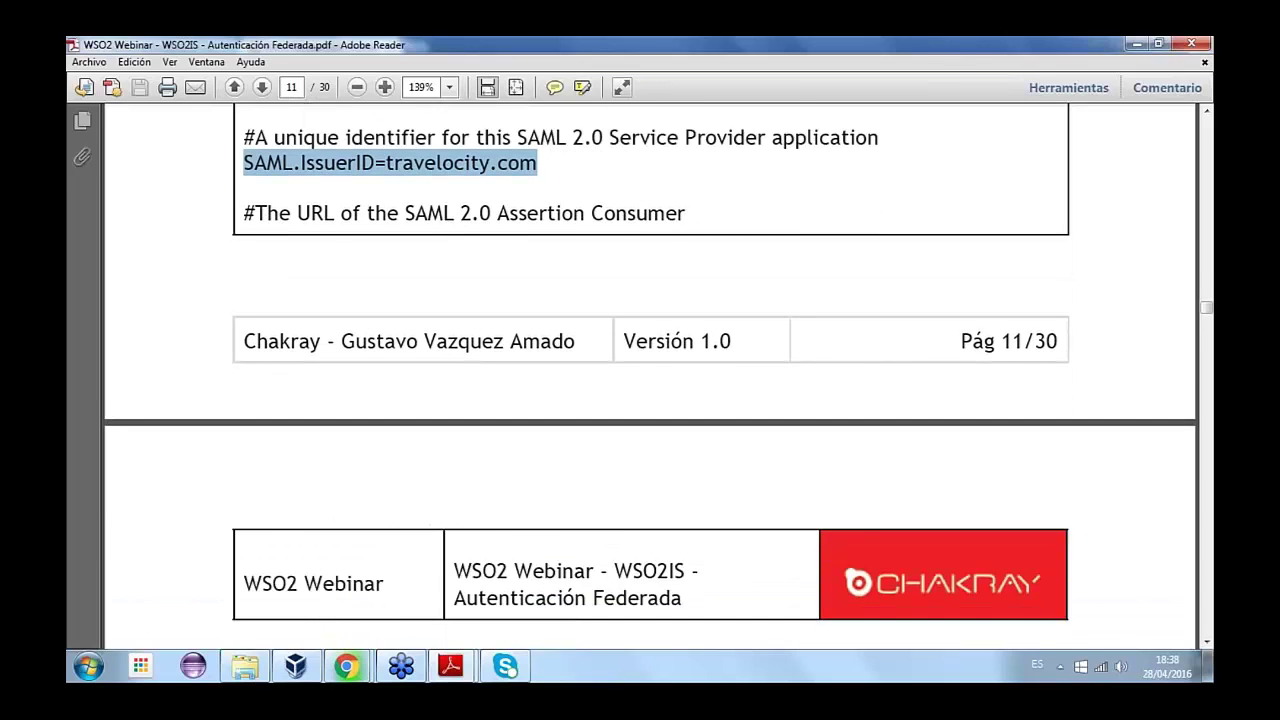
{"action": "scroll", "coordinate": [650, 375], "scroll_direction": "down", "scroll_amount": 1}
{"action": "scroll", "coordinate": [650, 375], "scroll_direction": "up", "scroll_amount": 1}
{"action": "scroll", "coordinate": [375, 437], "scroll_direction": "down", "scroll_amount": 7}
- Highlight the SAML.ConsumerUrl name and home.jsp address, dismissing the link's security warning
{"action": "scroll", "coordinate": [469, 377], "scroll_direction": "down", "scroll_amount": 1}
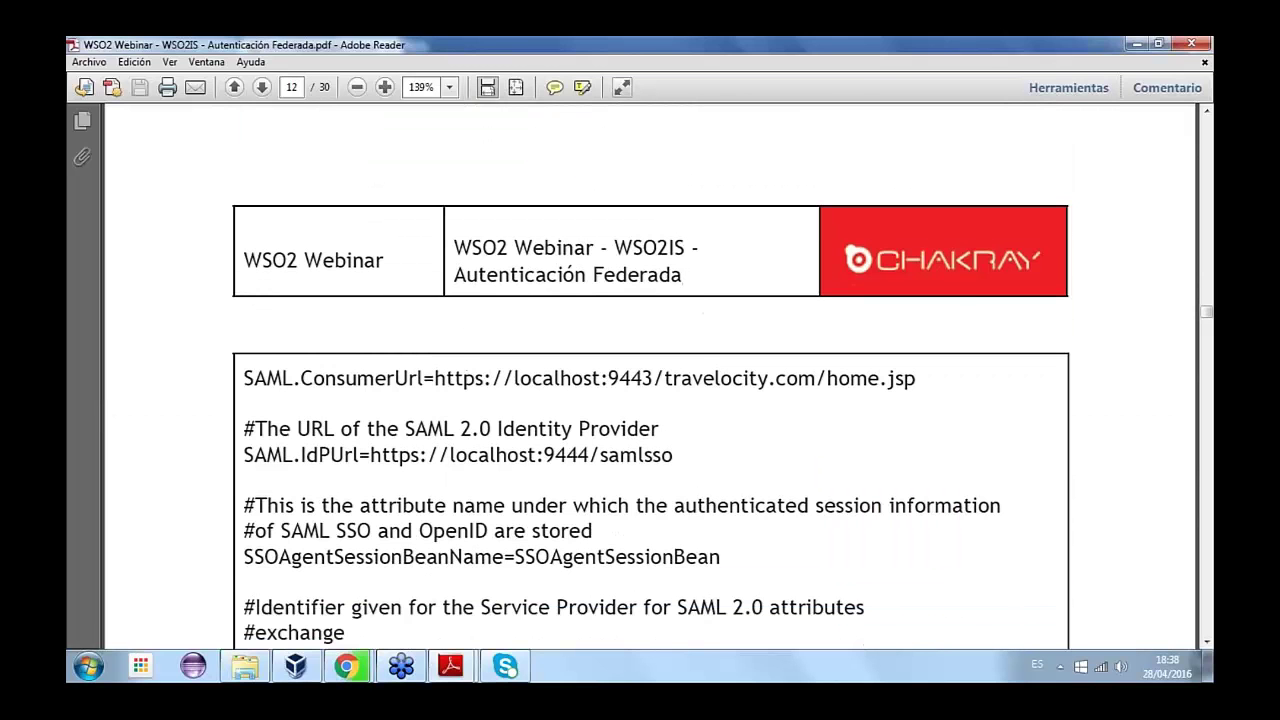
{"action": "left_click_drag", "start_coordinate": [431, 376], "coordinate": [918, 379]}
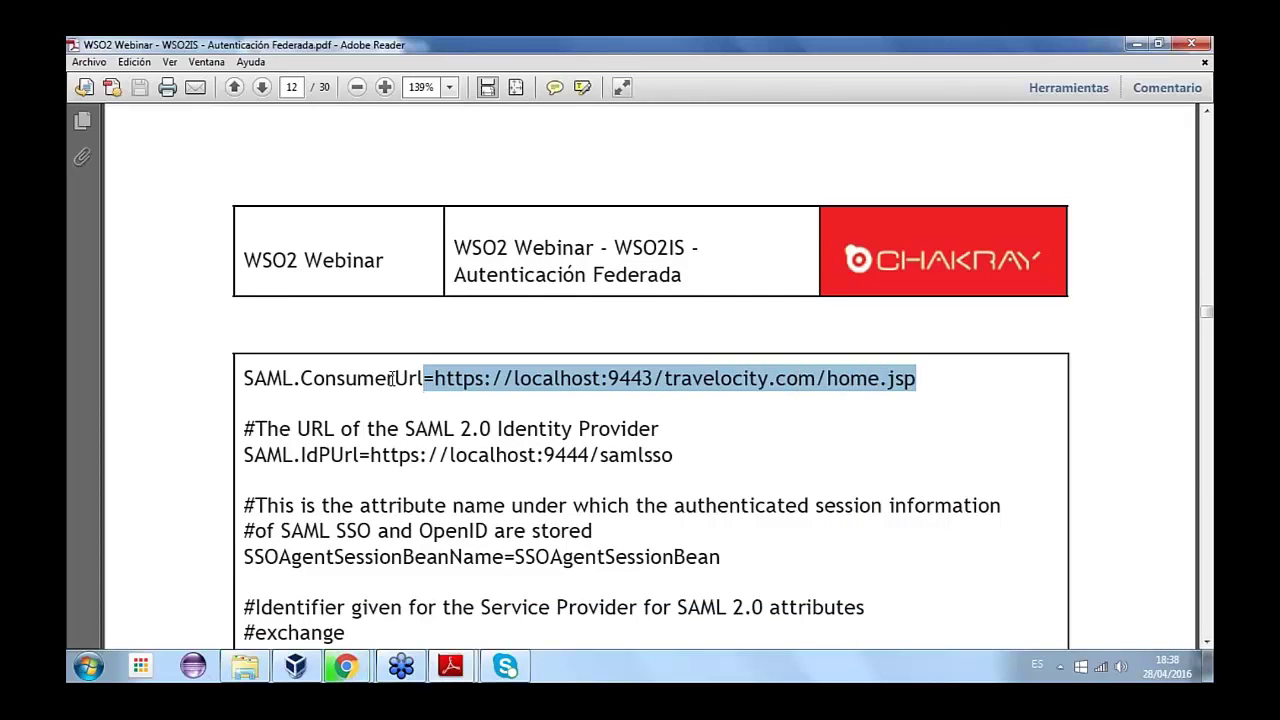
{"action": "double_click", "coordinate": [379, 376]}
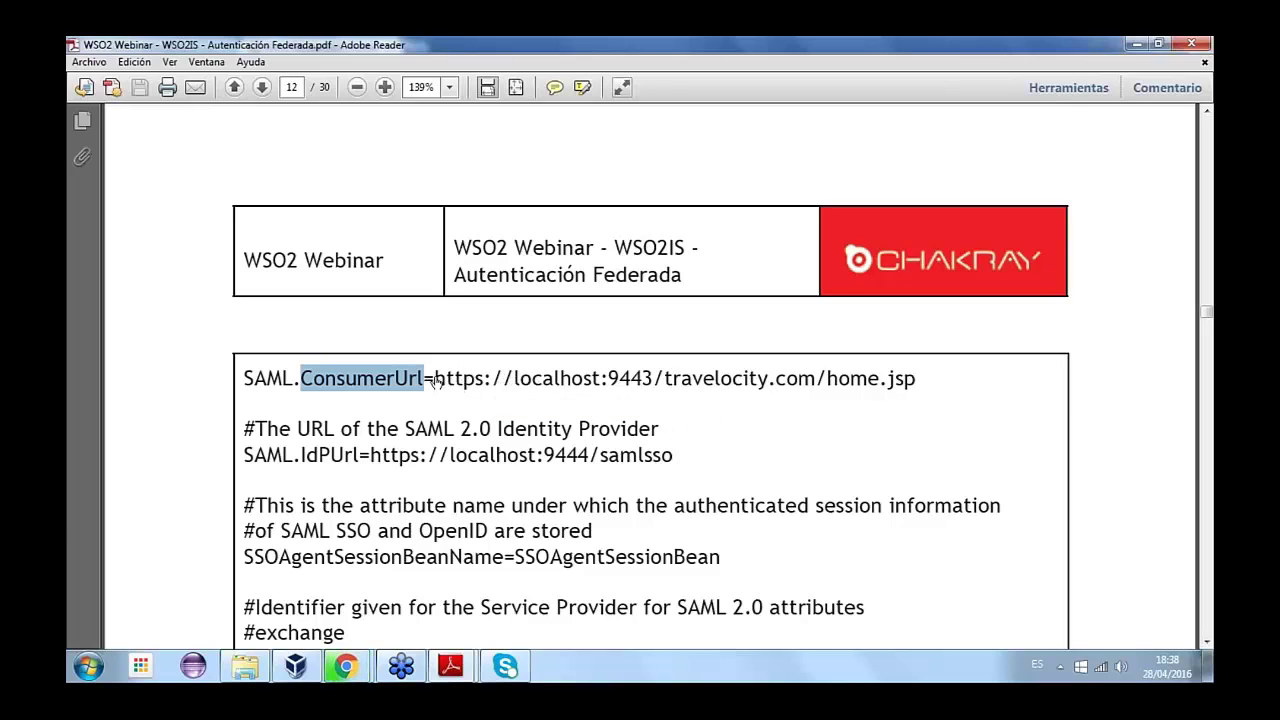
{"action": "left_click_drag", "start_coordinate": [926, 384], "coordinate": [832, 386]}
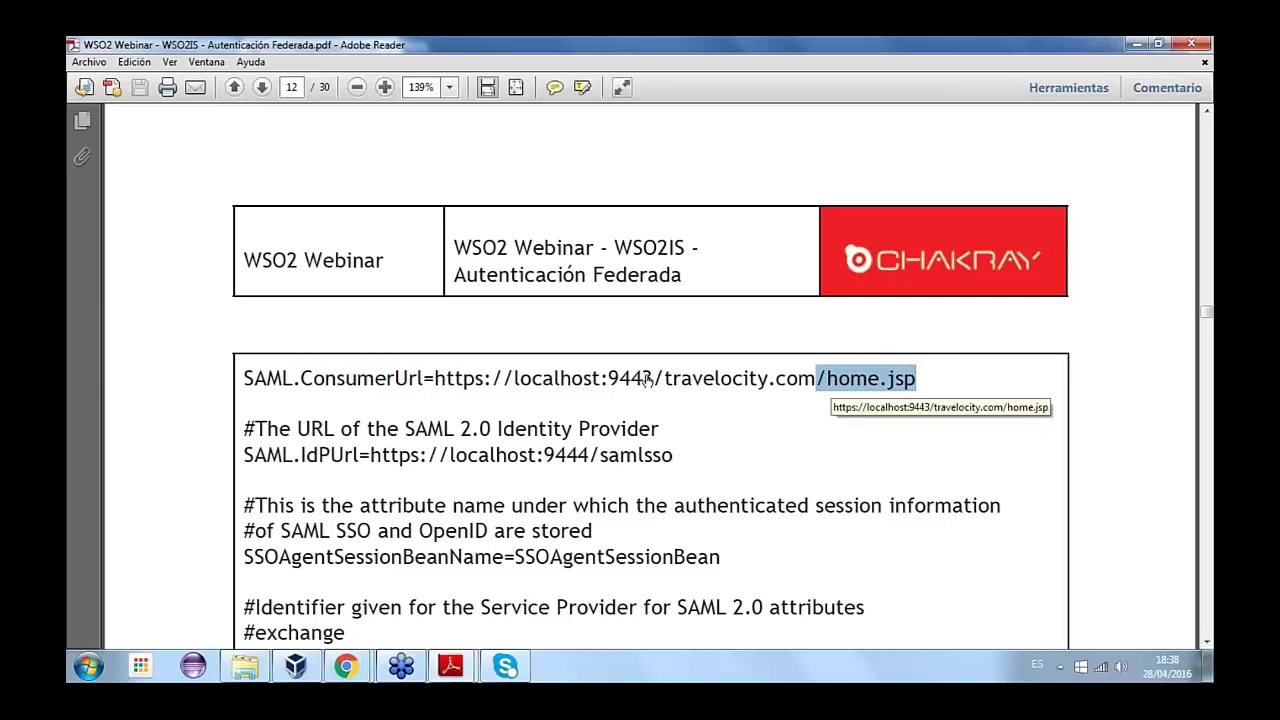
{"action": "left_click", "coordinate": [820, 380]}
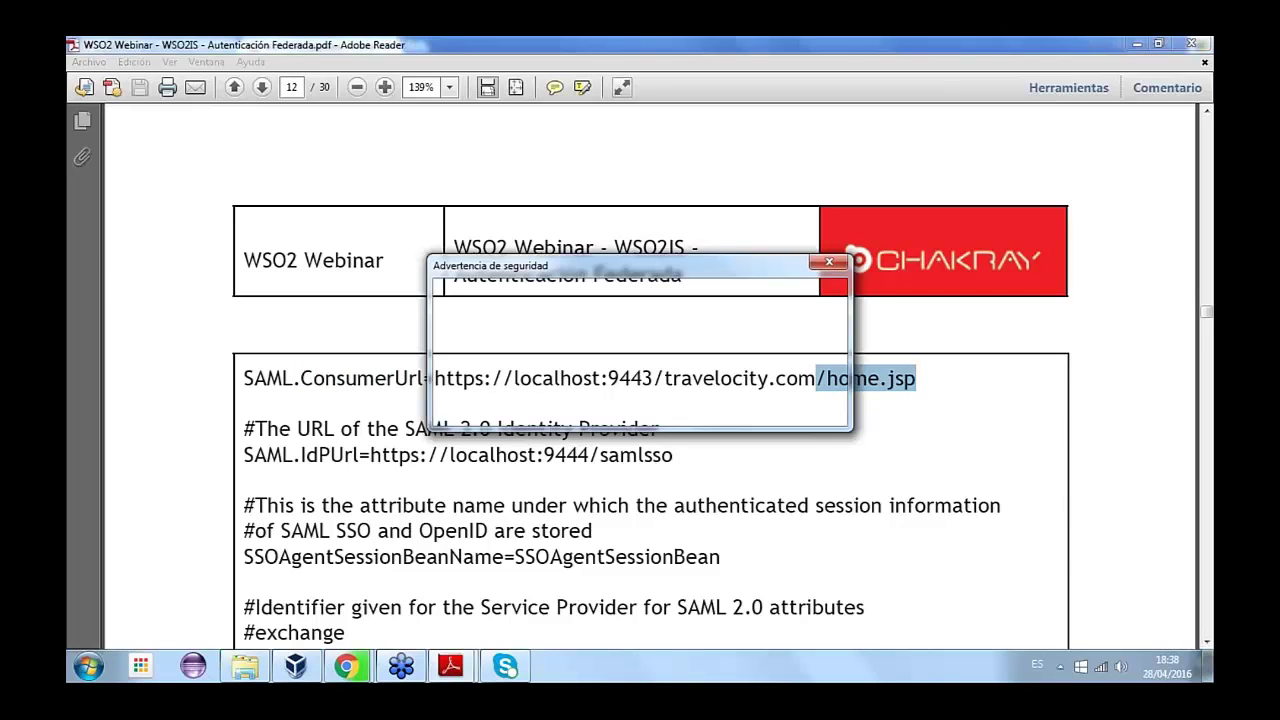
{"action": "left_click", "coordinate": [780, 406]}
- Select the SAML.IdPUrl value and scroll down through the properties to SAML.EnableSLO
{"action": "left_click_drag", "start_coordinate": [662, 380], "coordinate": [403, 448]}
{"action": "left_click", "coordinate": [383, 450]}
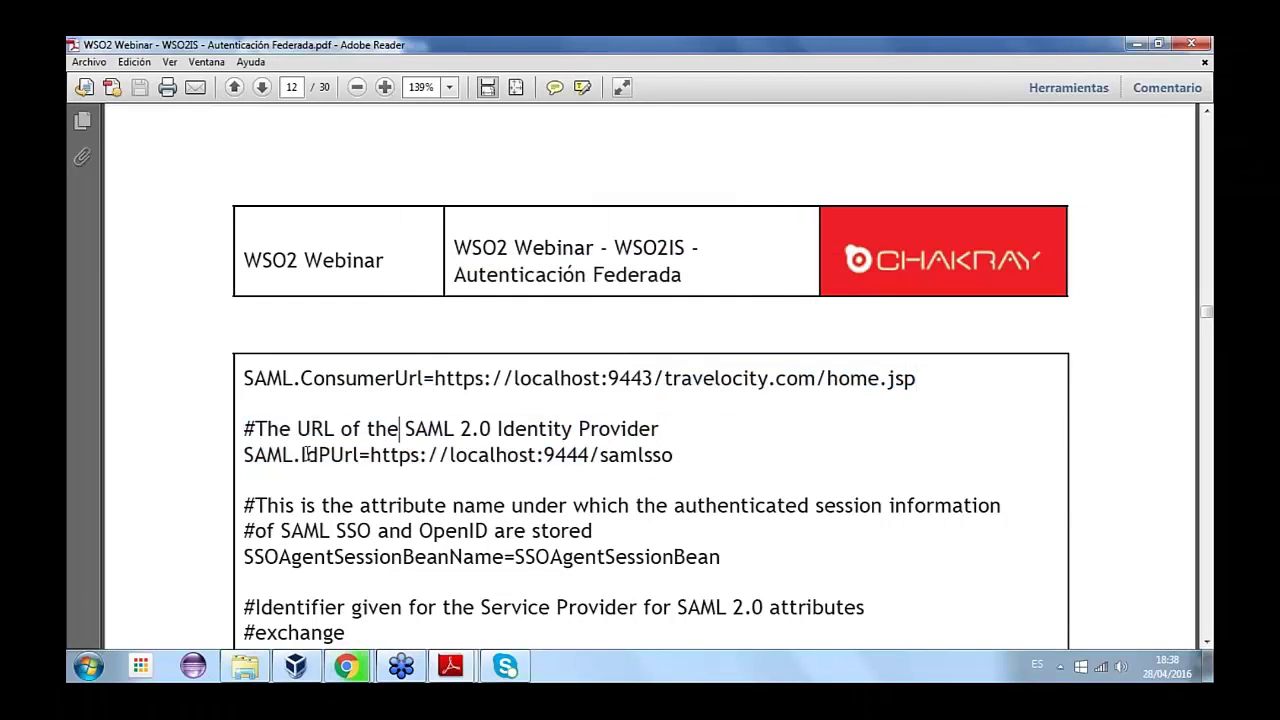
{"action": "left_click_drag", "start_coordinate": [305, 455], "coordinate": [637, 458]}
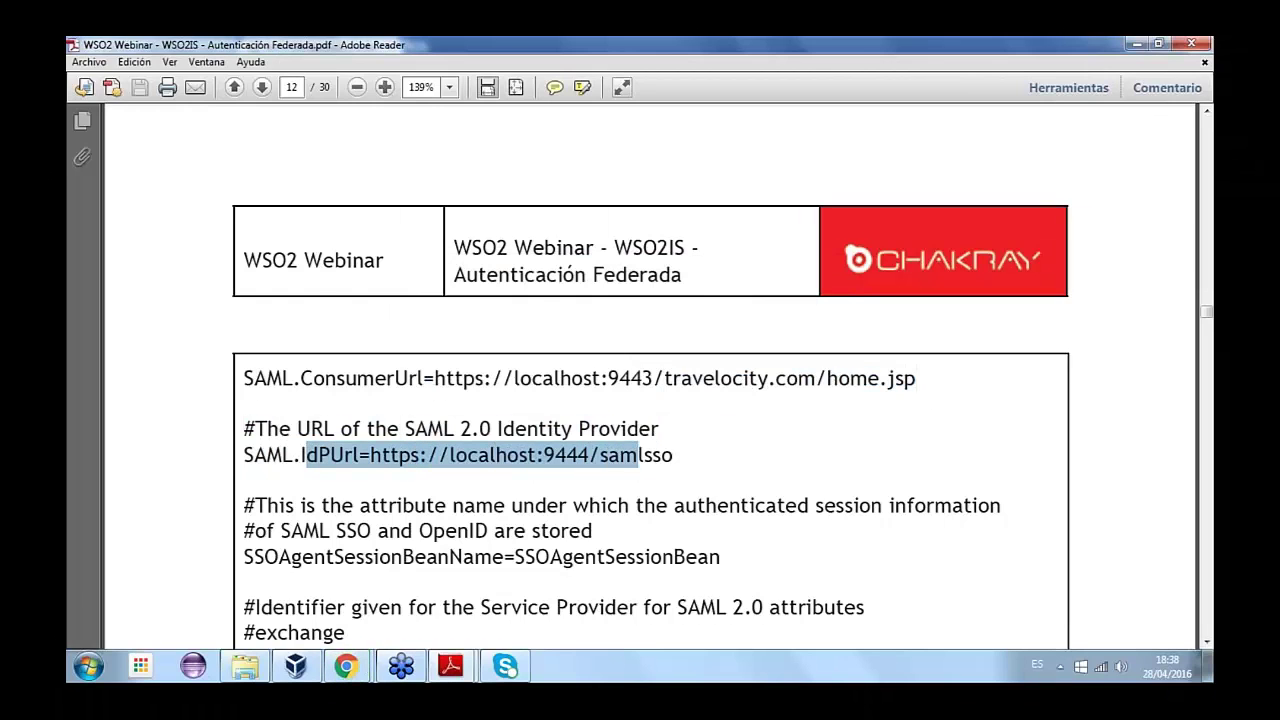
{"action": "left_click", "coordinate": [808, 404]}
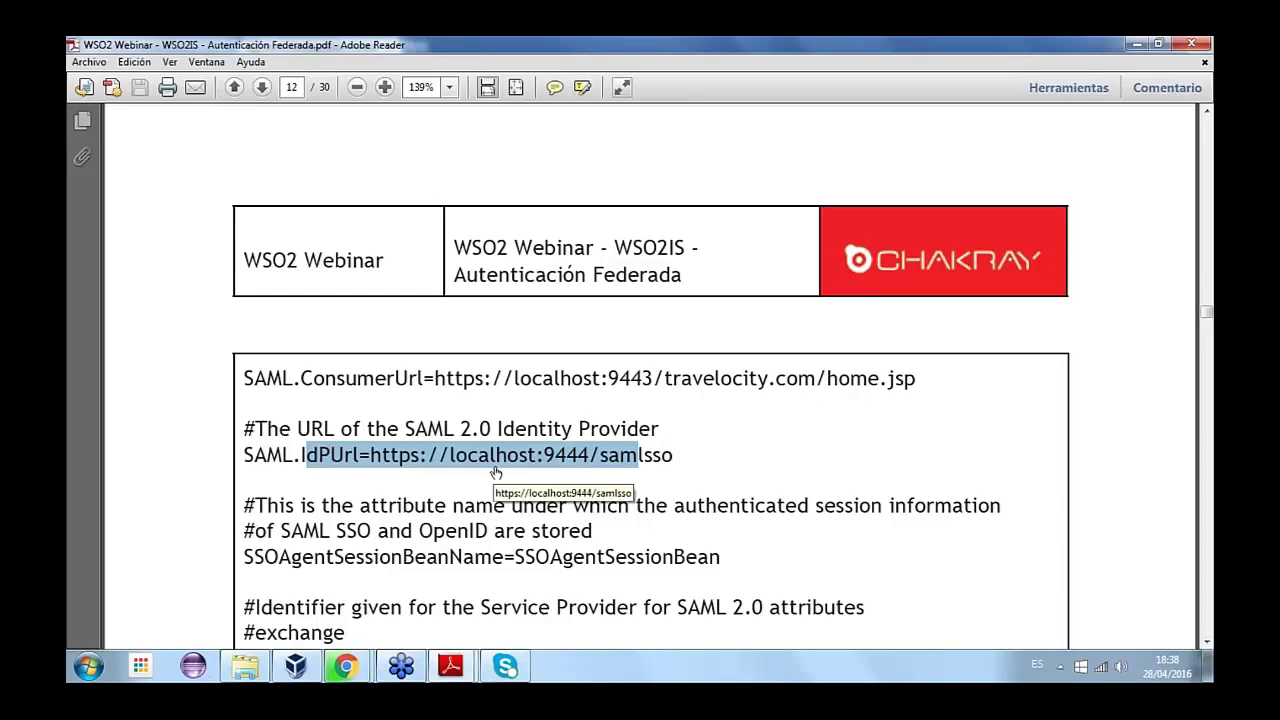
{"action": "scroll", "coordinate": [496, 472], "scroll_direction": "down", "scroll_amount": 1}
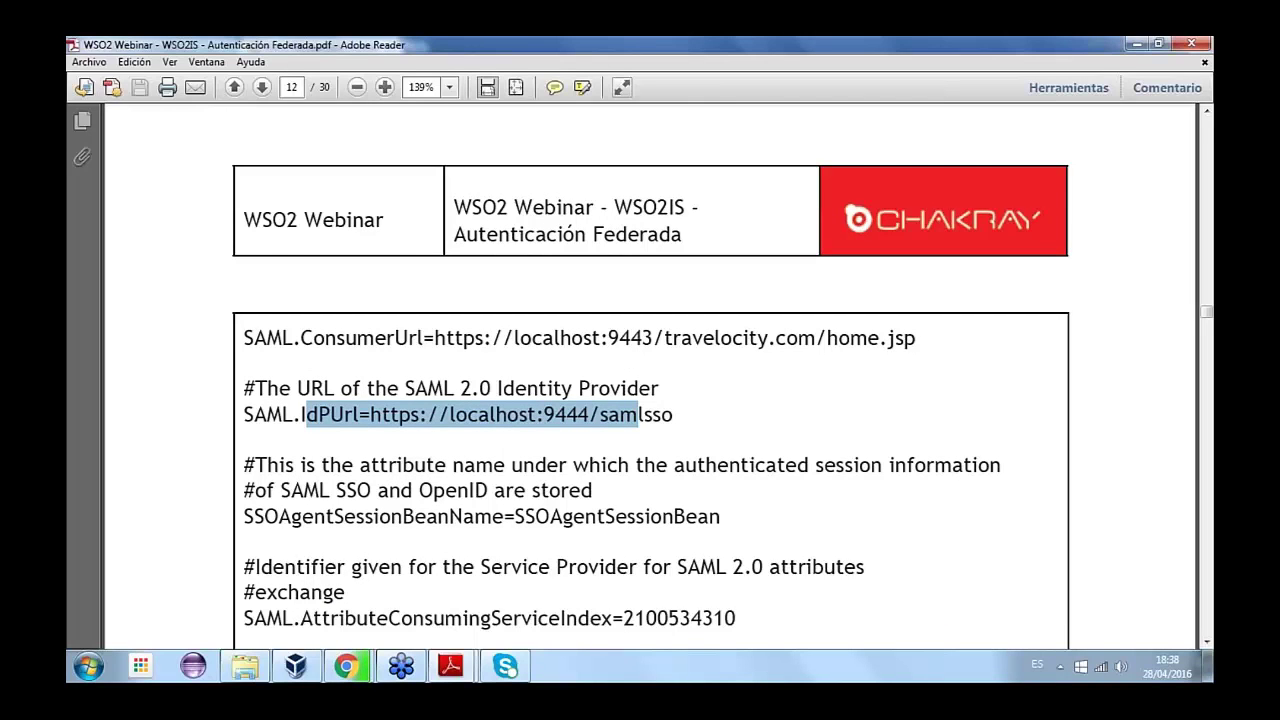
{"action": "scroll", "coordinate": [650, 400], "scroll_direction": "down", "scroll_amount": 2}
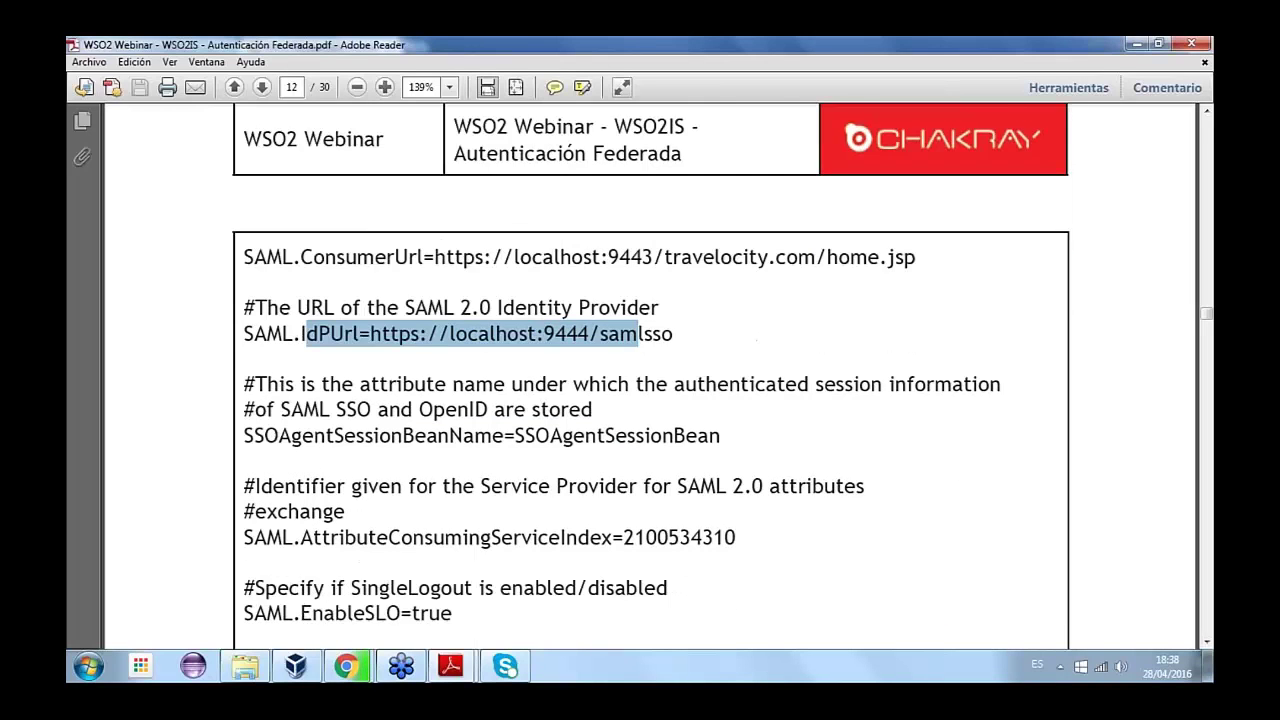
{"action": "scroll", "coordinate": [650, 400], "scroll_direction": "down", "scroll_amount": 4}
{"action": "scroll", "coordinate": [650, 400], "scroll_direction": "up", "scroll_amount": 2}
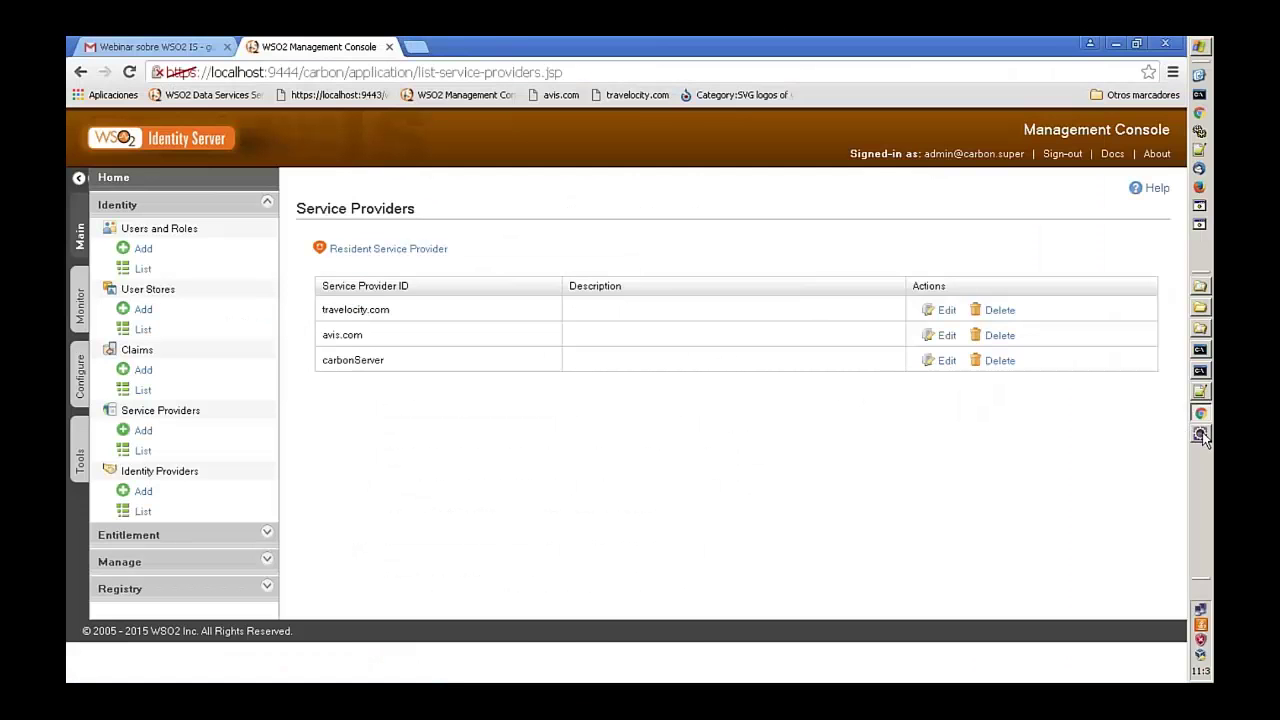
- In Eclipse's Project Explorer, collapse avis.com and expand the travelocity.com project
{"action": "left_click", "coordinate": [1201, 433]}
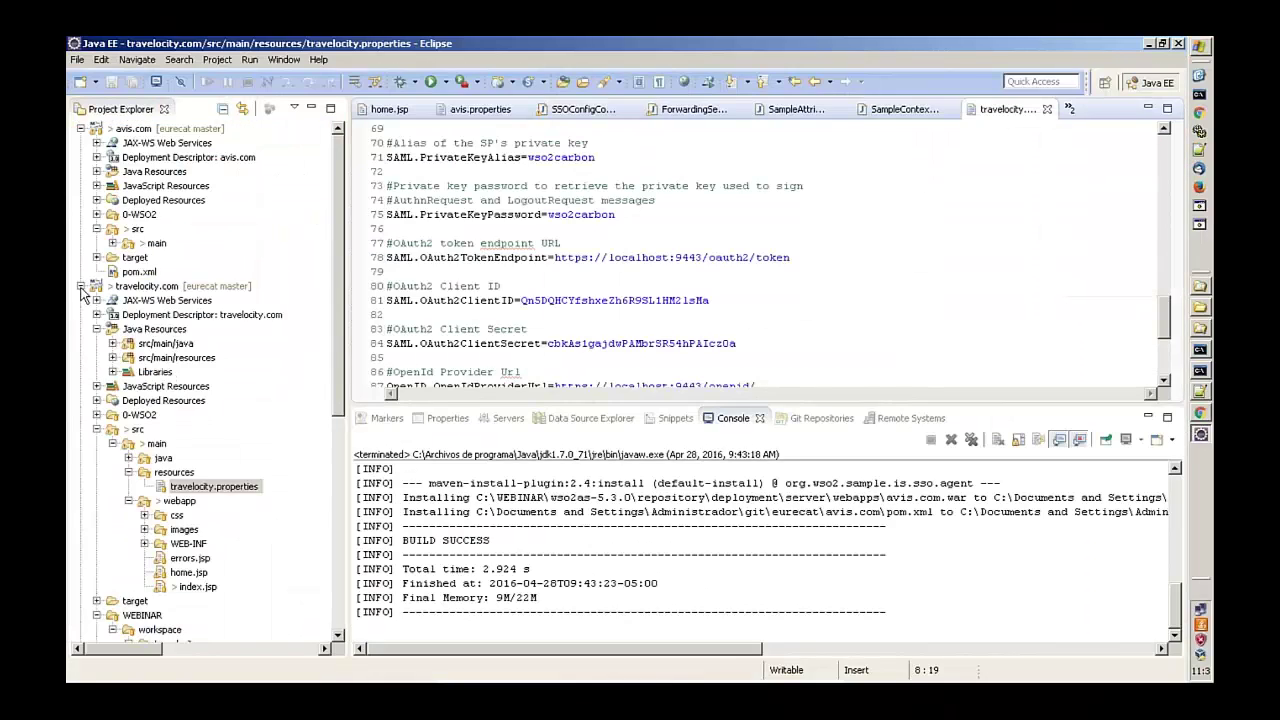
{"action": "left_click", "coordinate": [81, 286]}
{"action": "left_click", "coordinate": [81, 129]}
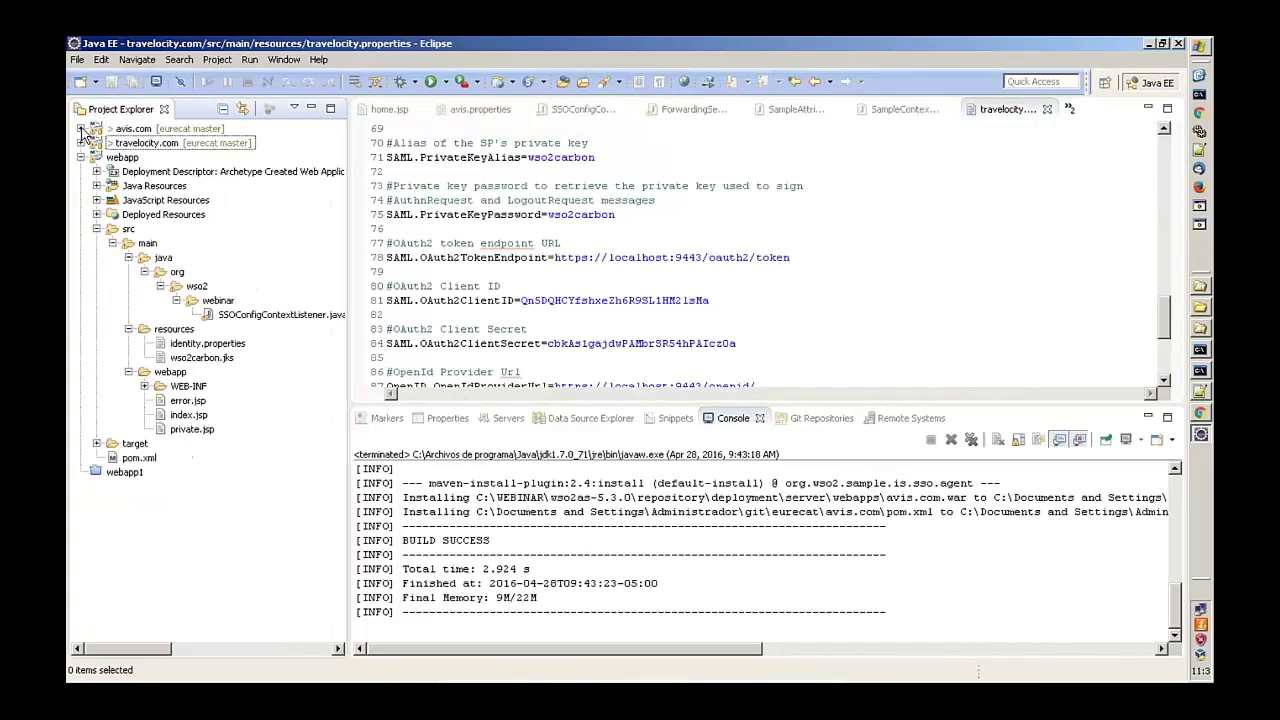
{"action": "left_click", "coordinate": [80, 143]}
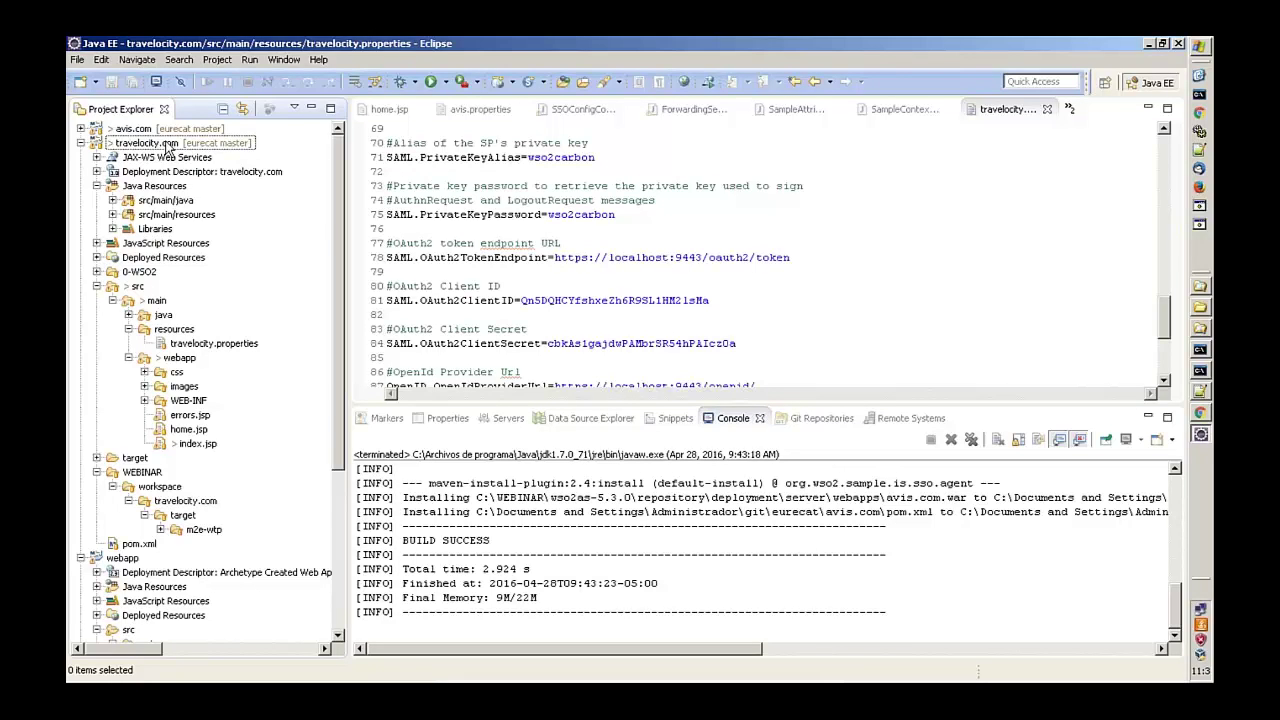
- Replace 'travelocity' with 'webinar' in SAML.IssuerID on line 20 of travelocity.properties and save
{"action": "left_click", "coordinate": [743, 203]}
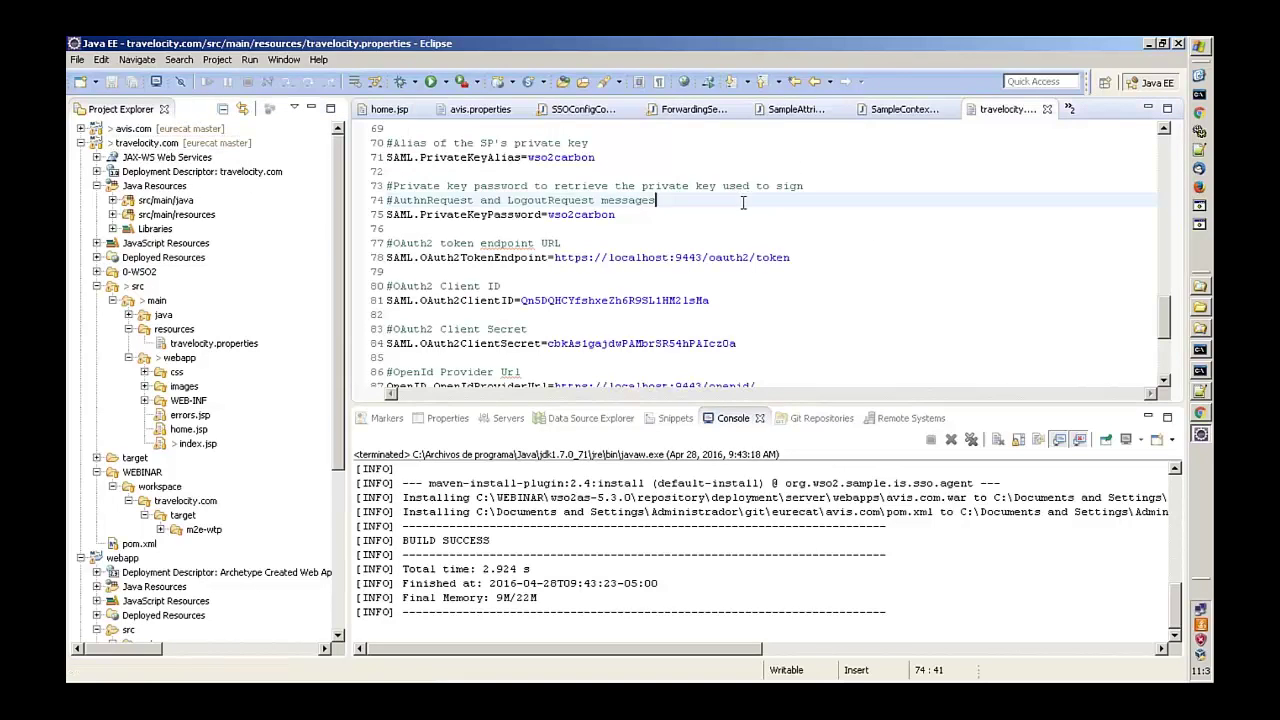
{"action": "scroll", "coordinate": [743, 203], "scroll_direction": "up", "scroll_amount": 16}
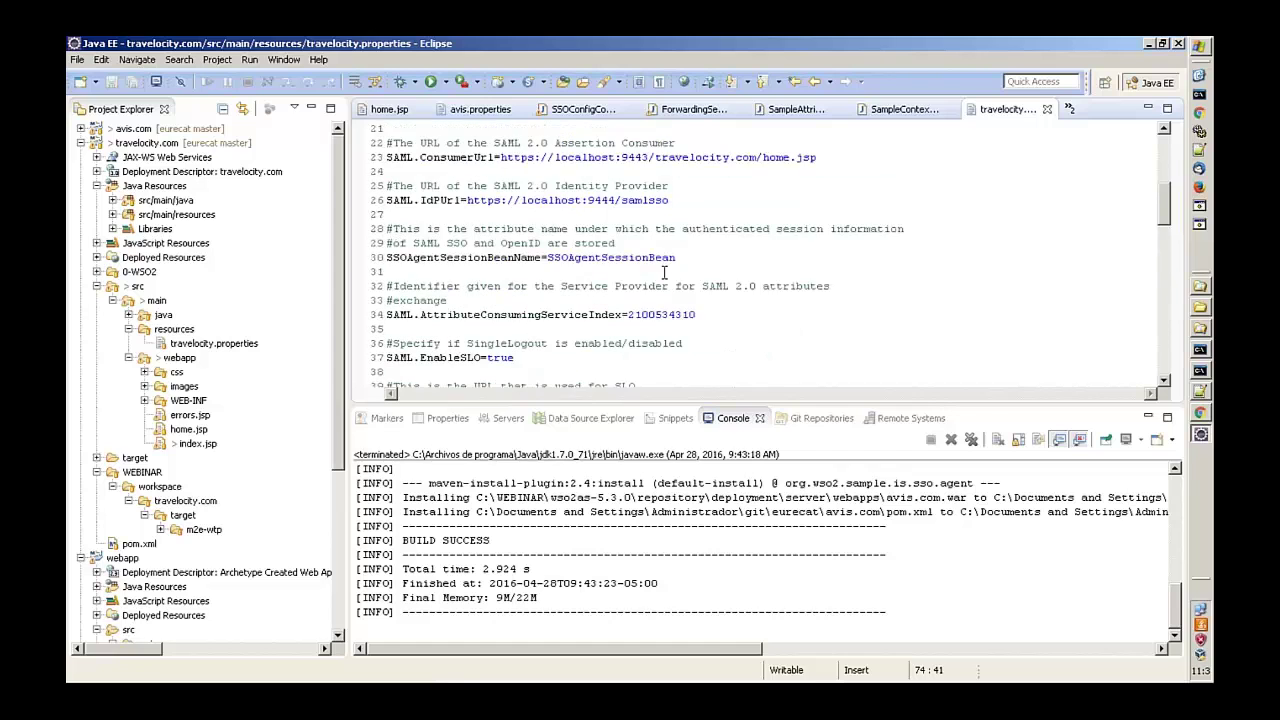
{"action": "scroll", "coordinate": [663, 272], "scroll_direction": "up", "scroll_amount": 5}
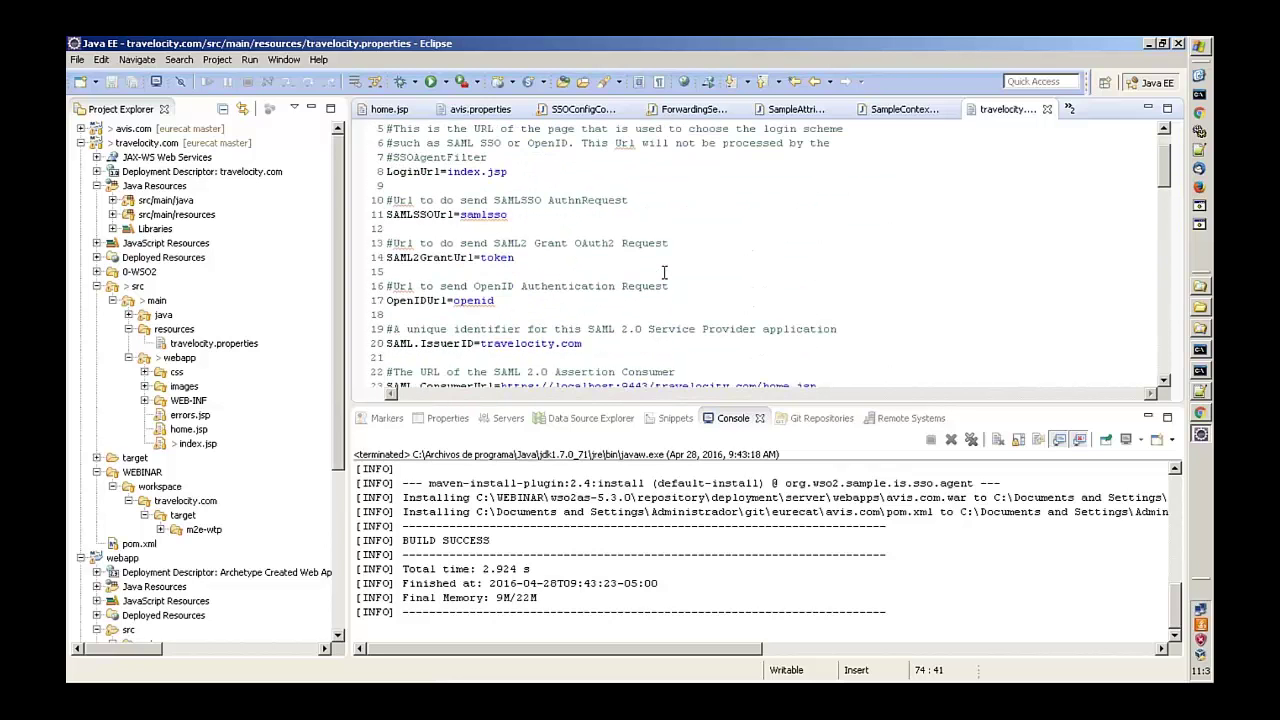
{"action": "scroll", "coordinate": [663, 272], "scroll_direction": "down", "scroll_amount": 1}
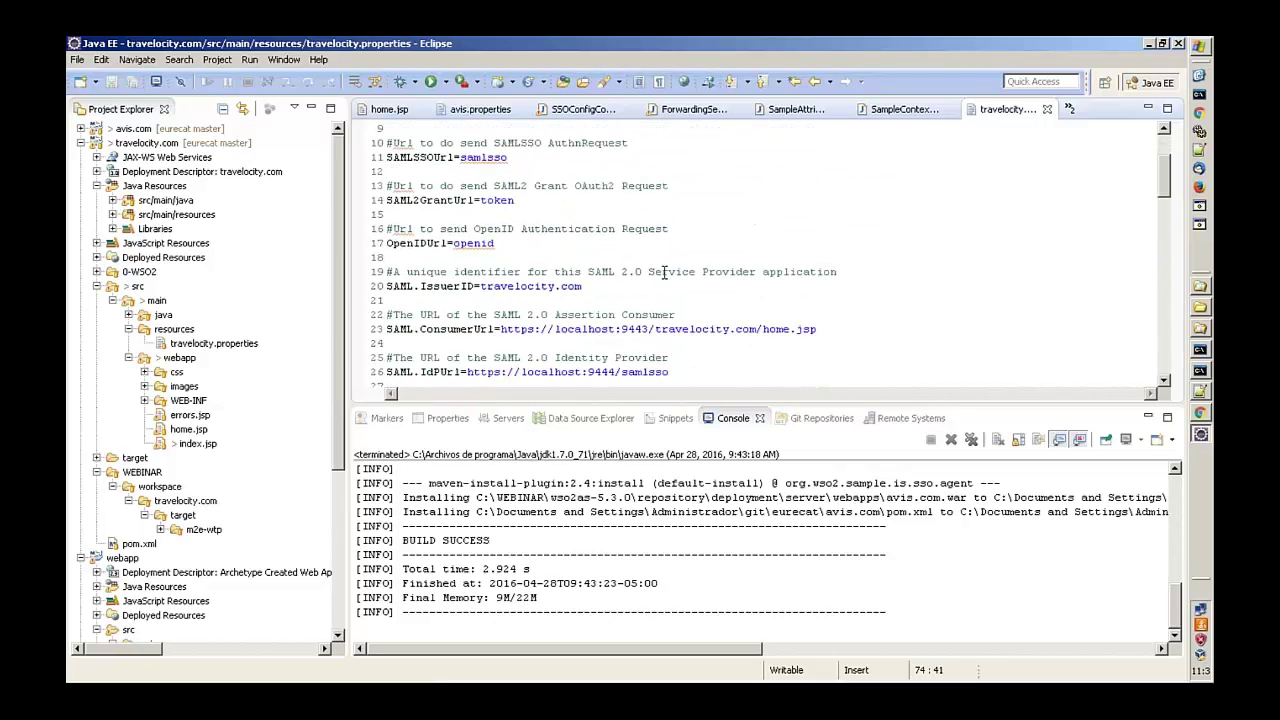
{"action": "left_click", "coordinate": [480, 287]}
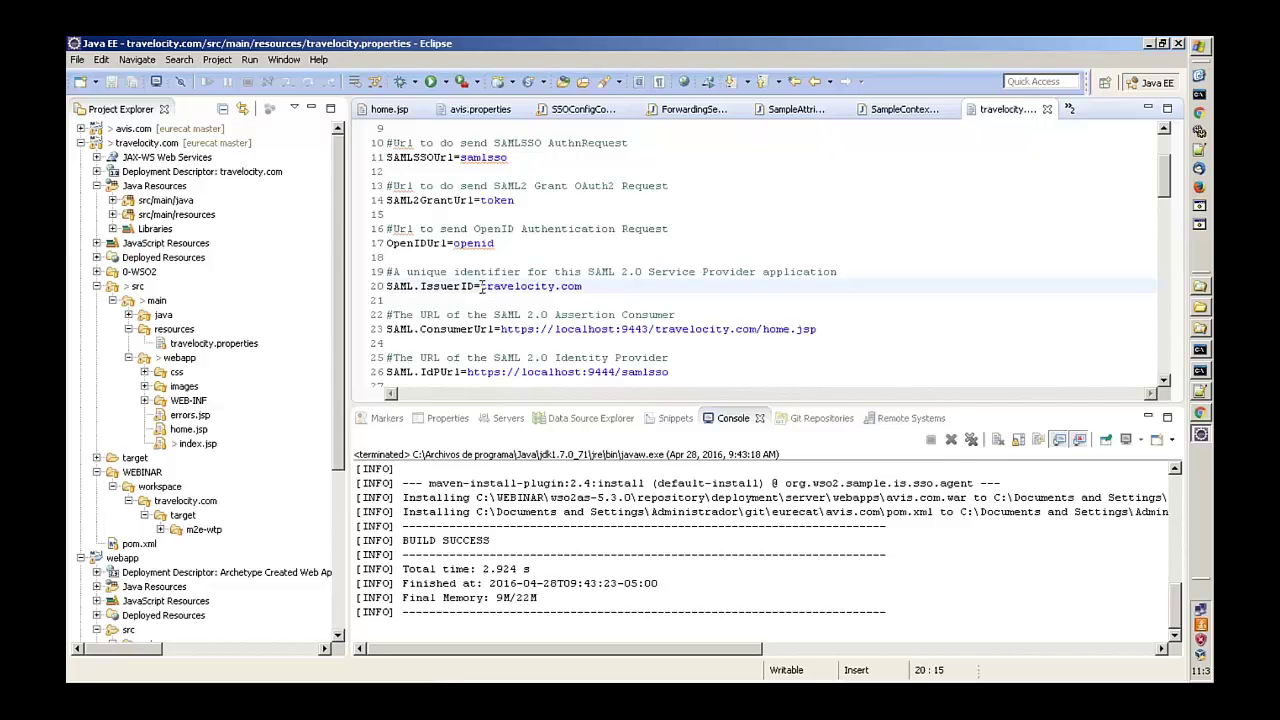
{"action": "left_click_drag", "start_coordinate": [481, 287], "coordinate": [554, 287]}
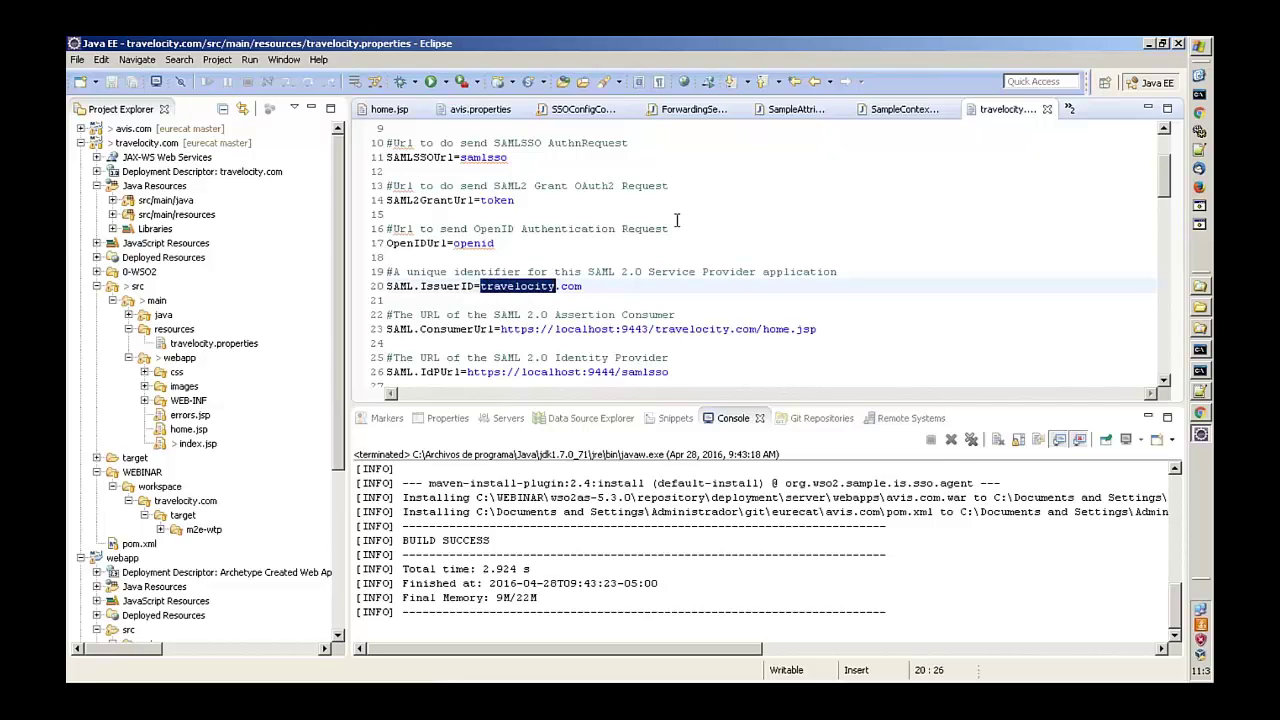
{"action": "type", "text": "webin"}
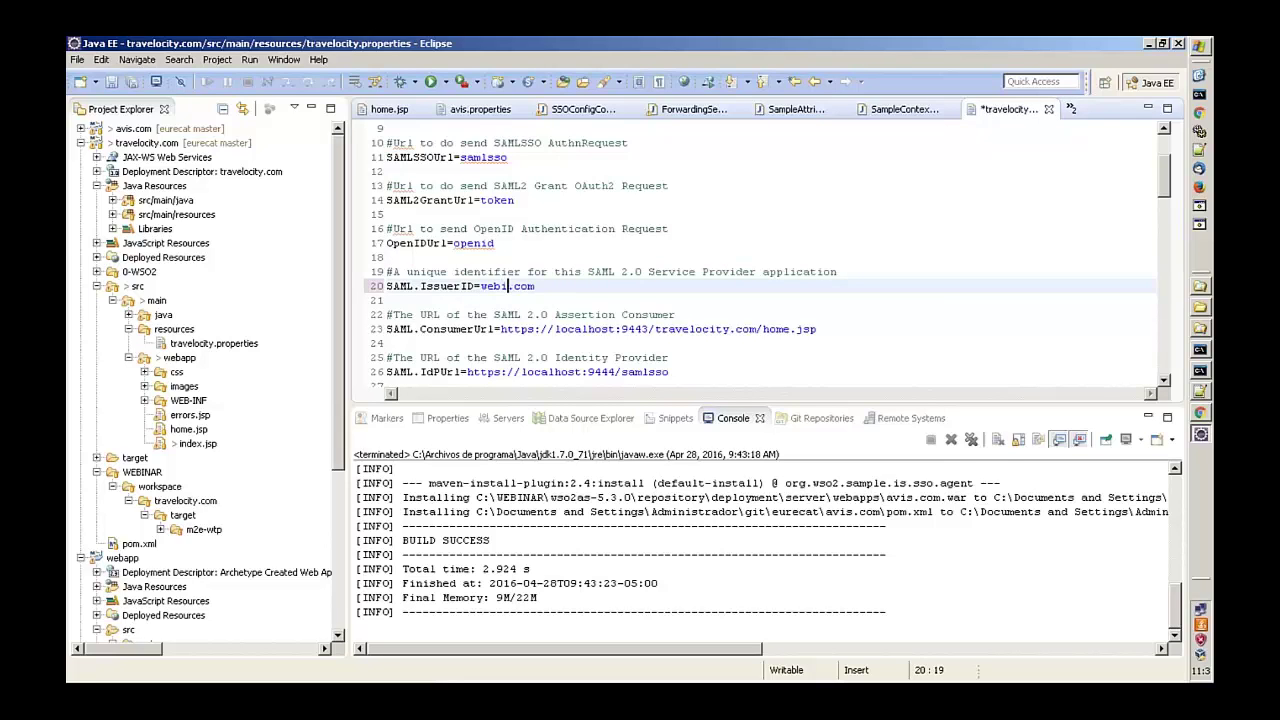
{"action": "type", "text": "ar"}
{"action": "key", "text": "ctrl+s"}
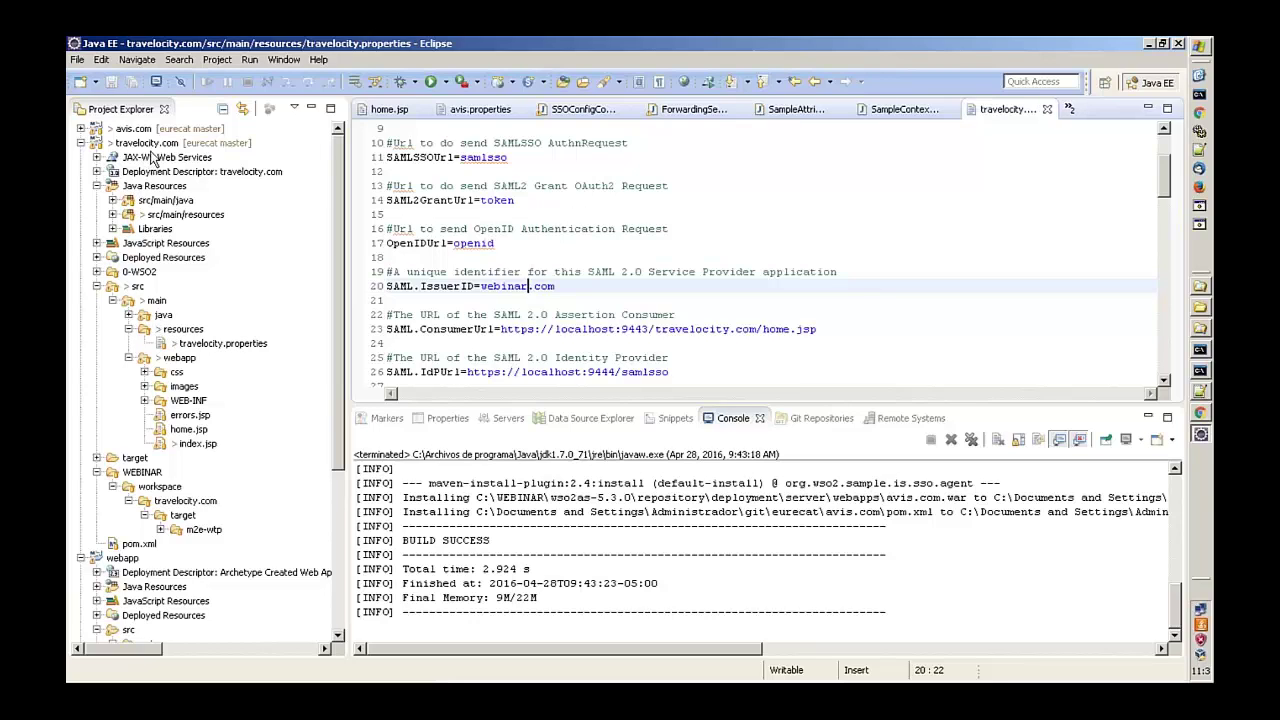
{"action": "left_click", "coordinate": [150, 143]}
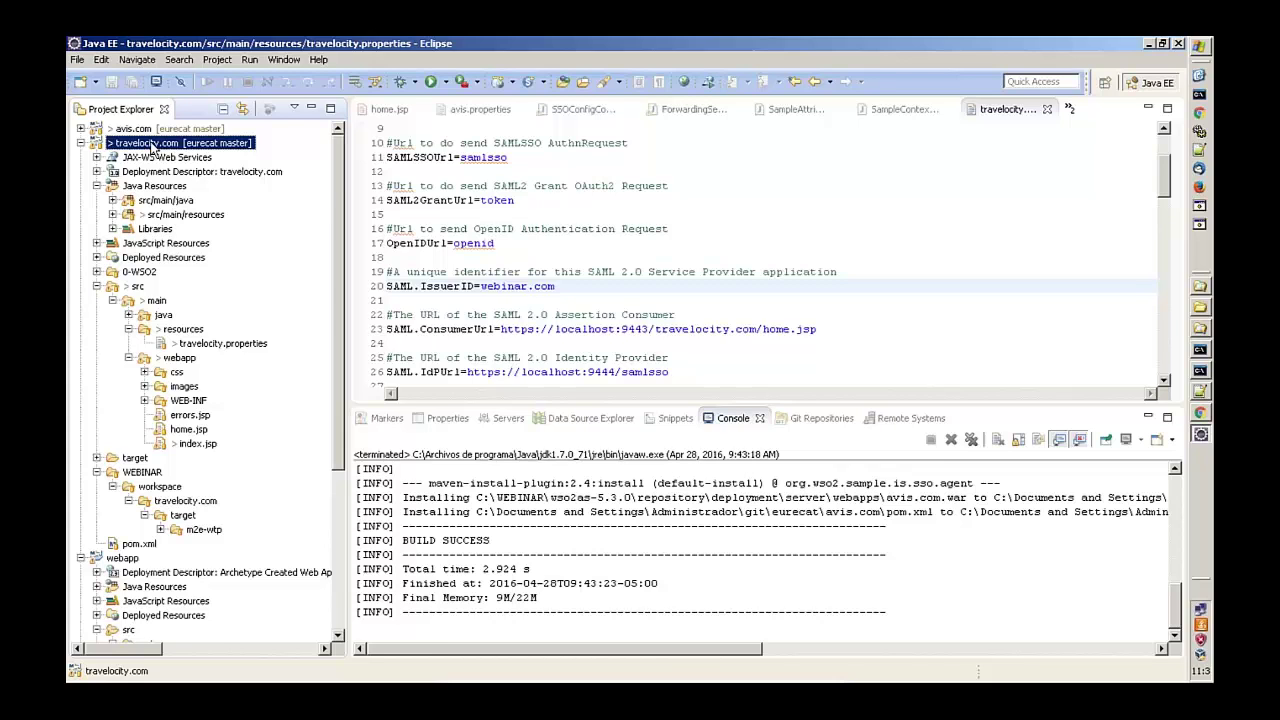
- Run a Maven clean on the travelocity.com project
{"action": "right_click", "coordinate": [154, 147]}
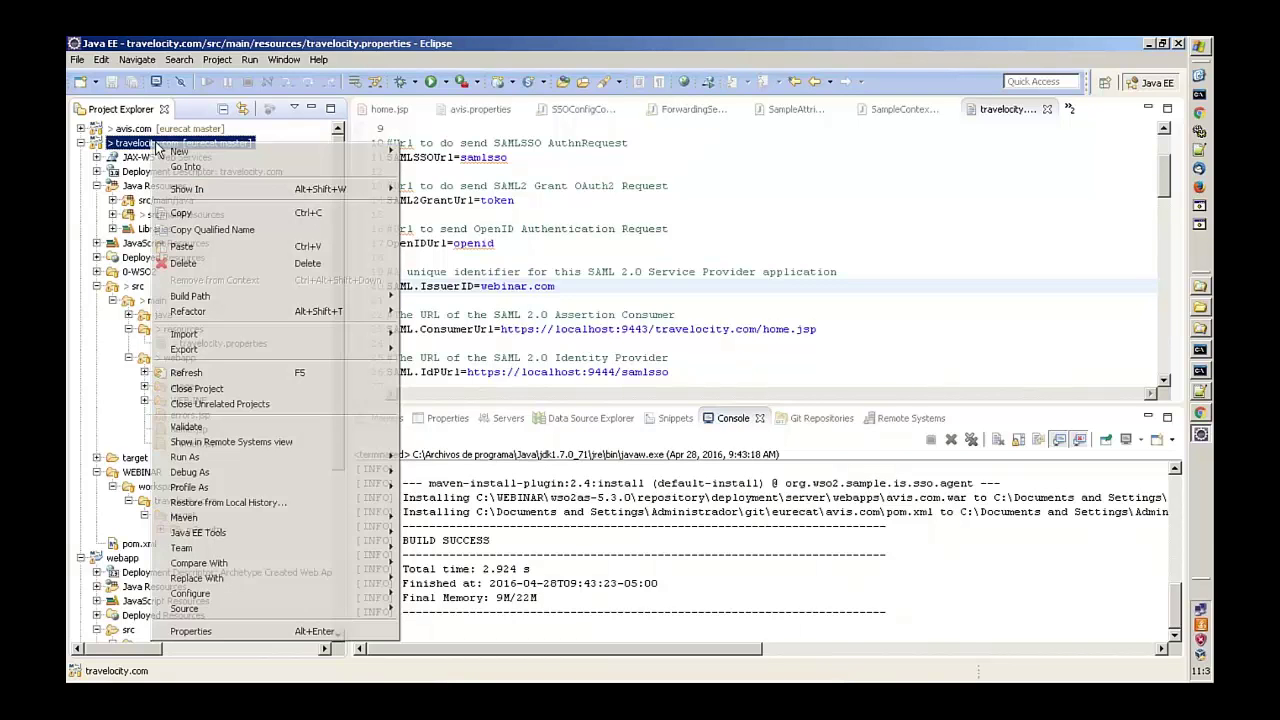
{"action": "key", "text": "n"}
{"action": "key", "text": "6"}
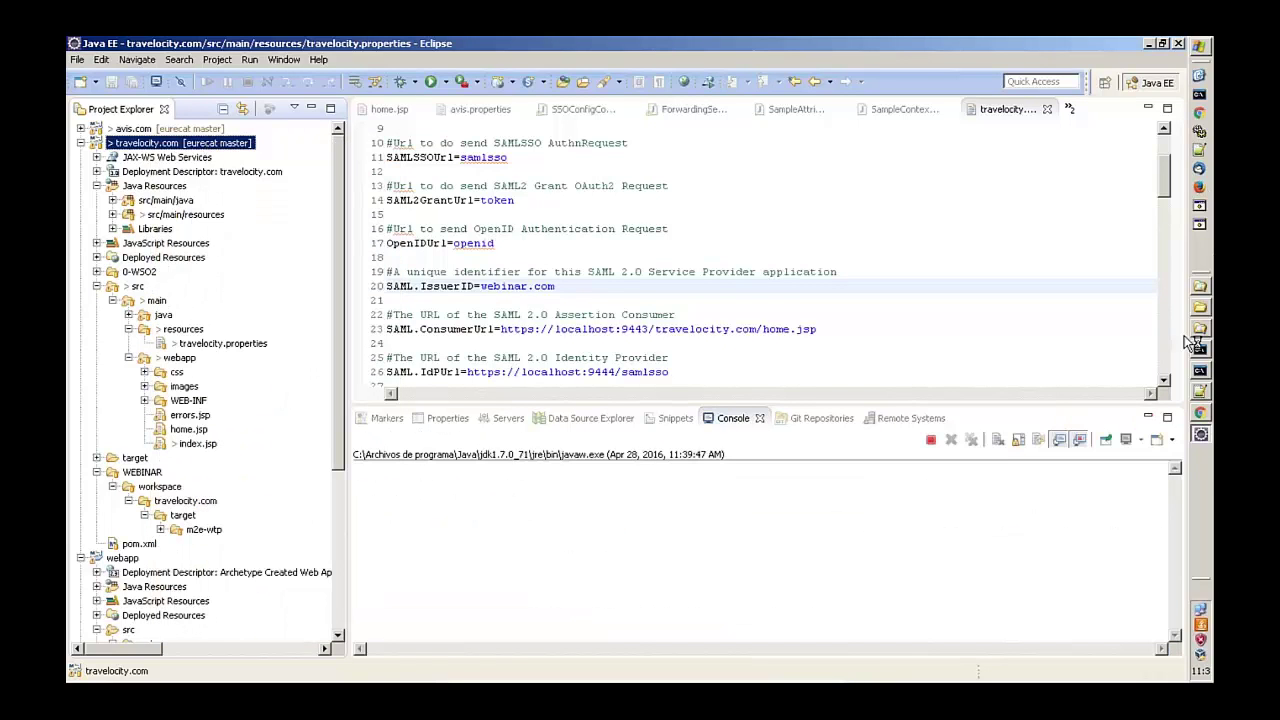
- Check the application and identity server log windows, then reselect travelocity.com in Eclipse
{"action": "left_click", "coordinate": [1202, 371]}
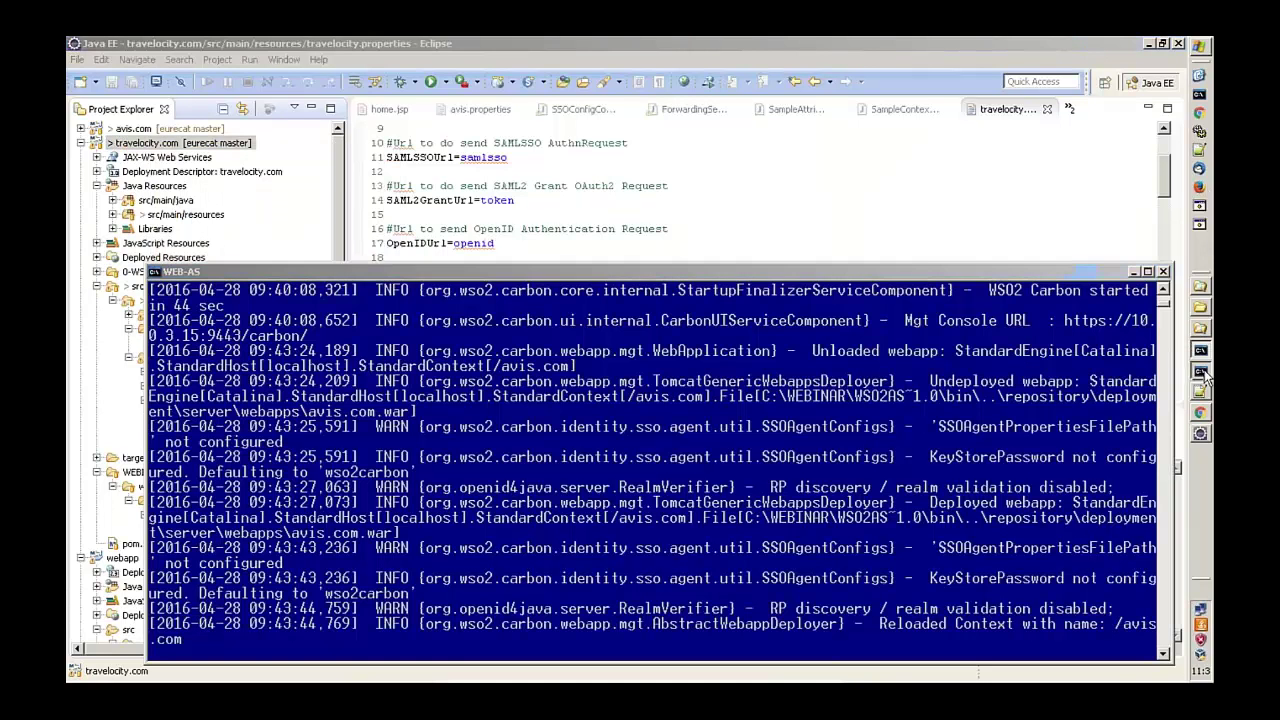
{"action": "left_click", "coordinate": [1200, 350]}
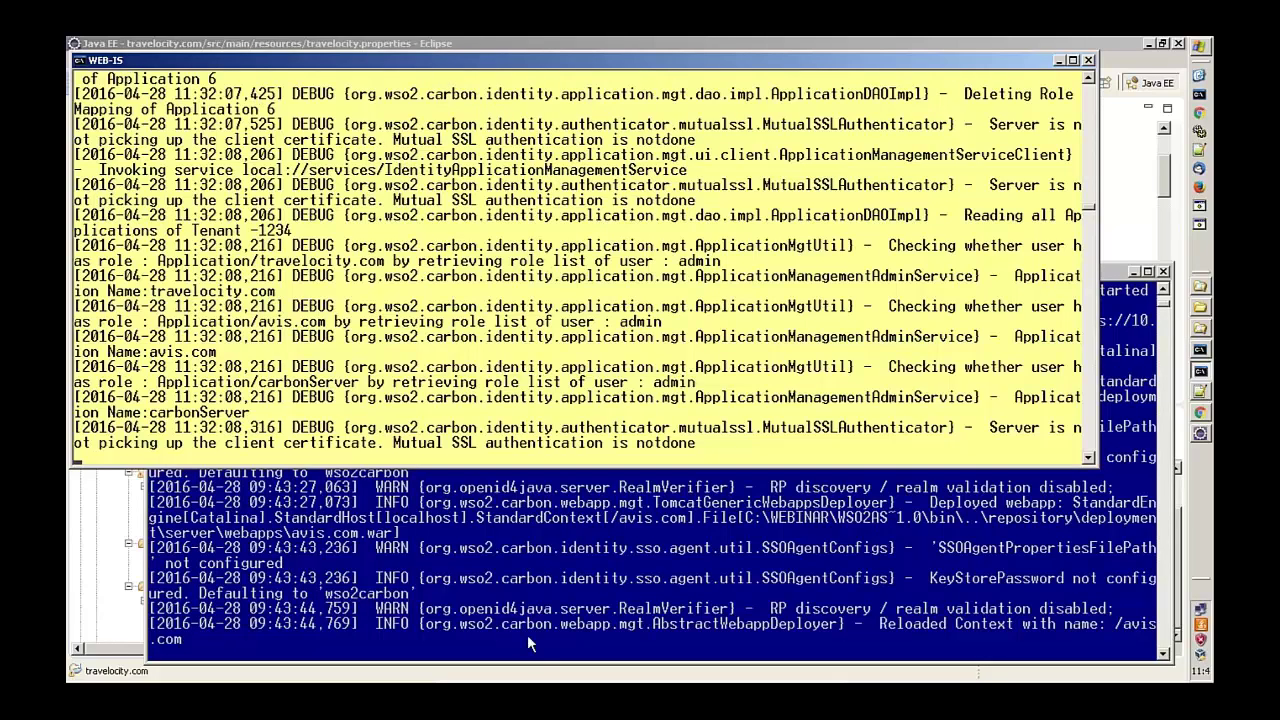
{"action": "left_click", "coordinate": [200, 478]}
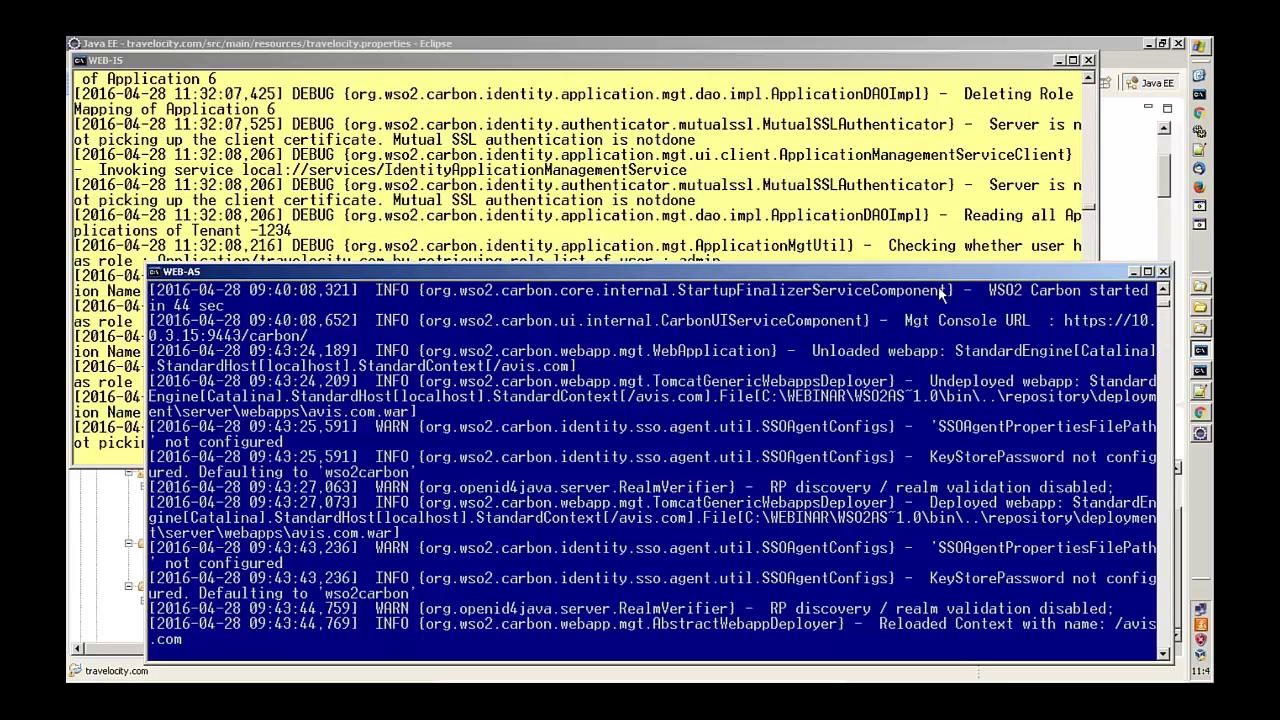
{"action": "left_click", "coordinate": [1128, 167]}
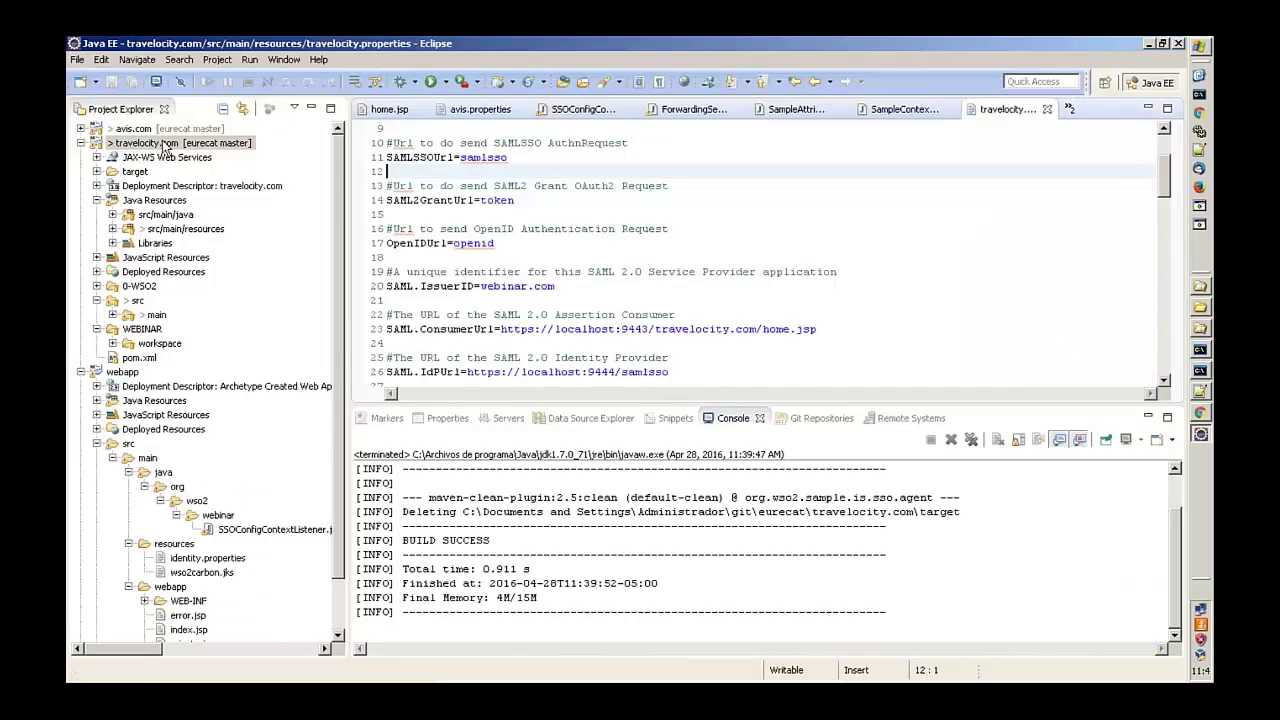
{"action": "left_click", "coordinate": [165, 145]}
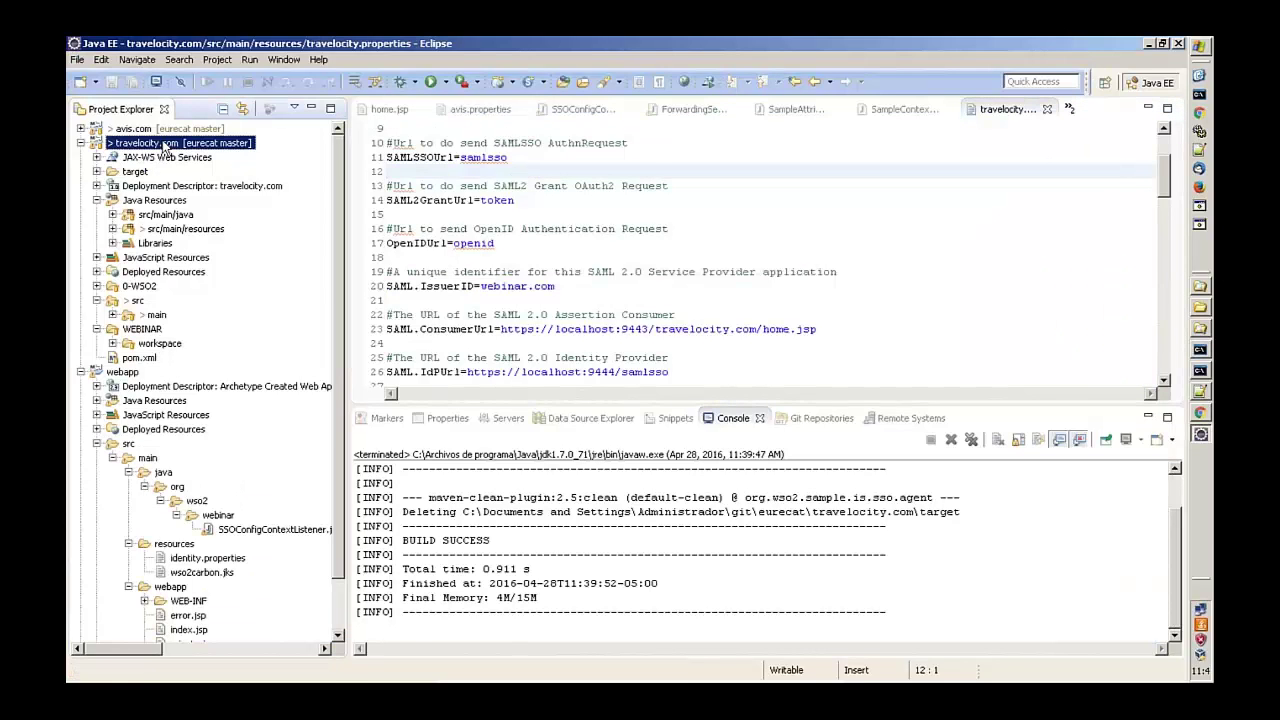
- Run a Maven install on the travelocity.com project
{"action": "right_click", "coordinate": [165, 145]}
{"action": "mouse_move", "coordinate": [330, 452]}
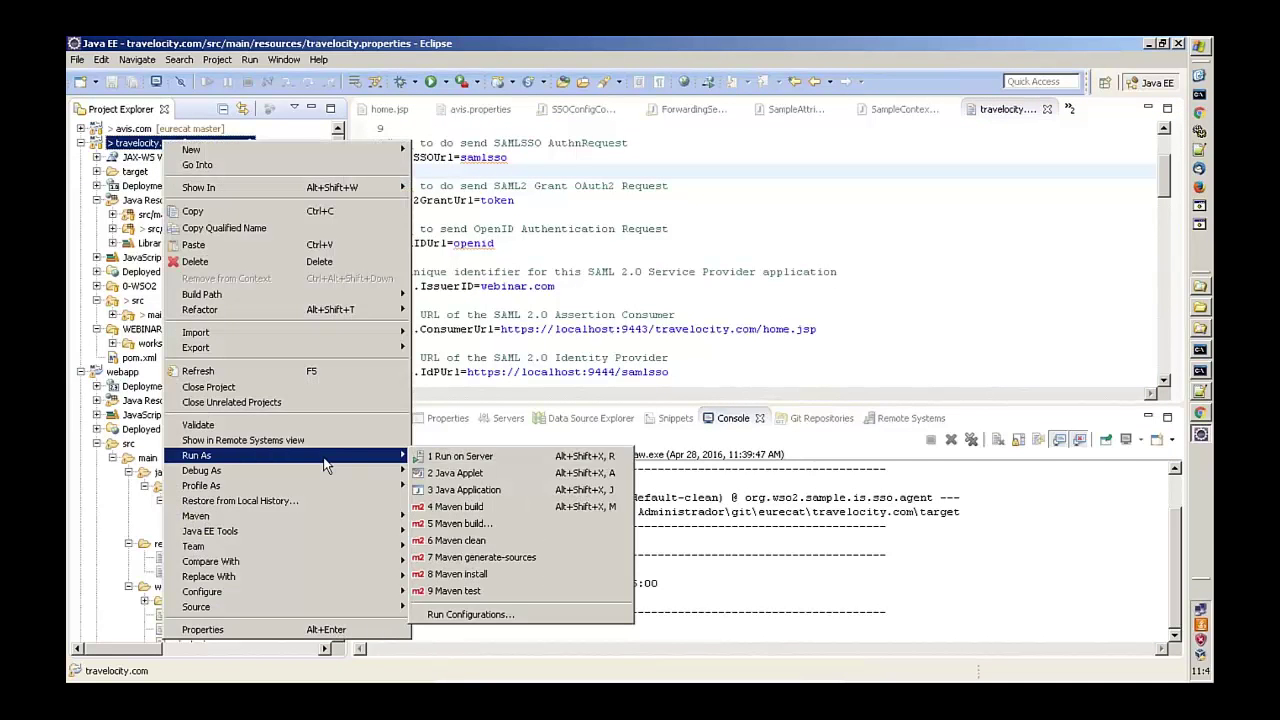
{"action": "left_click", "coordinate": [440, 572]}
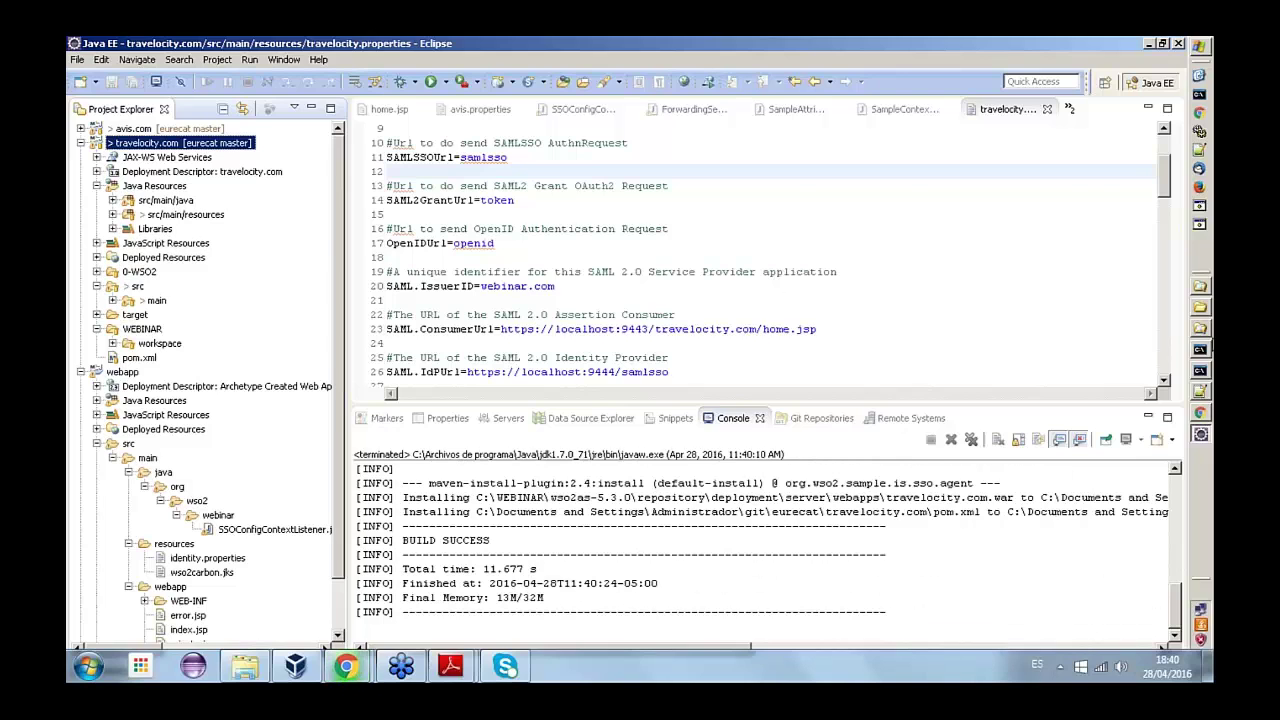
- Confirm travelocity.com.war redeployed in the application server log, then open a new browser tab
{"action": "left_click", "coordinate": [1200, 349]}
{"action": "left_click", "coordinate": [1200, 370]}
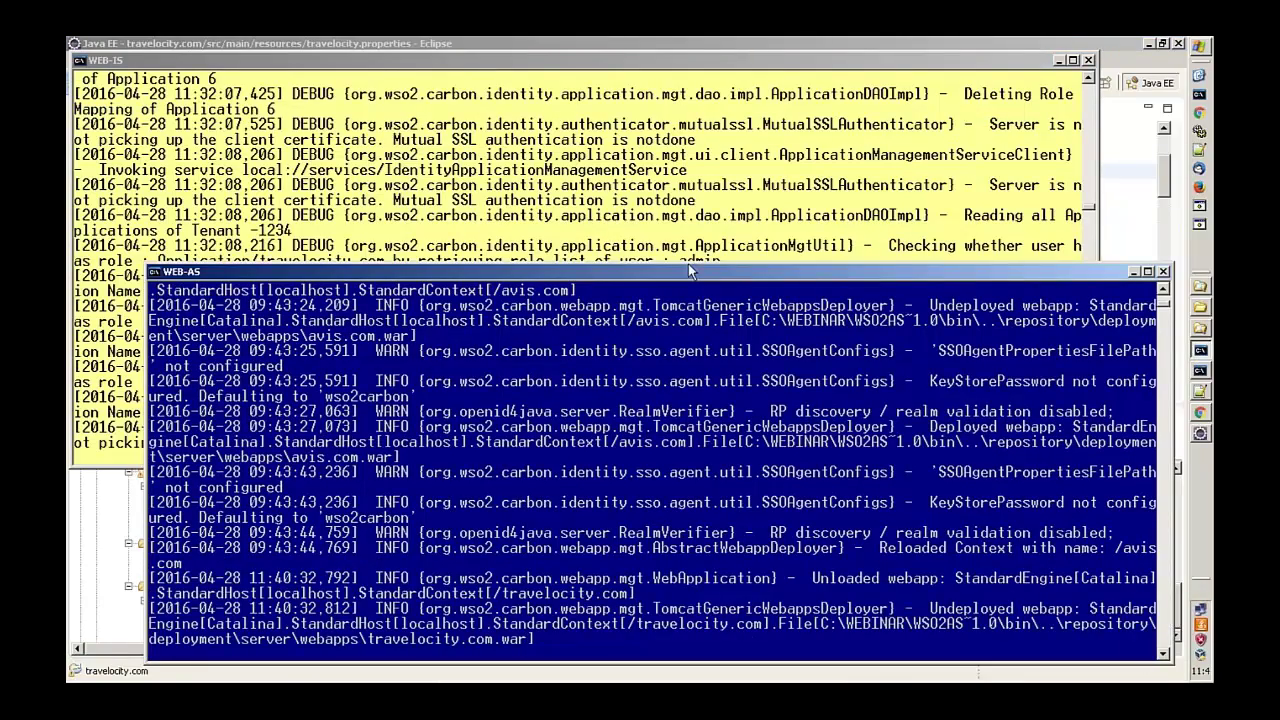
{"action": "left_click_drag", "start_coordinate": [688, 263], "coordinate": [652, 78]}
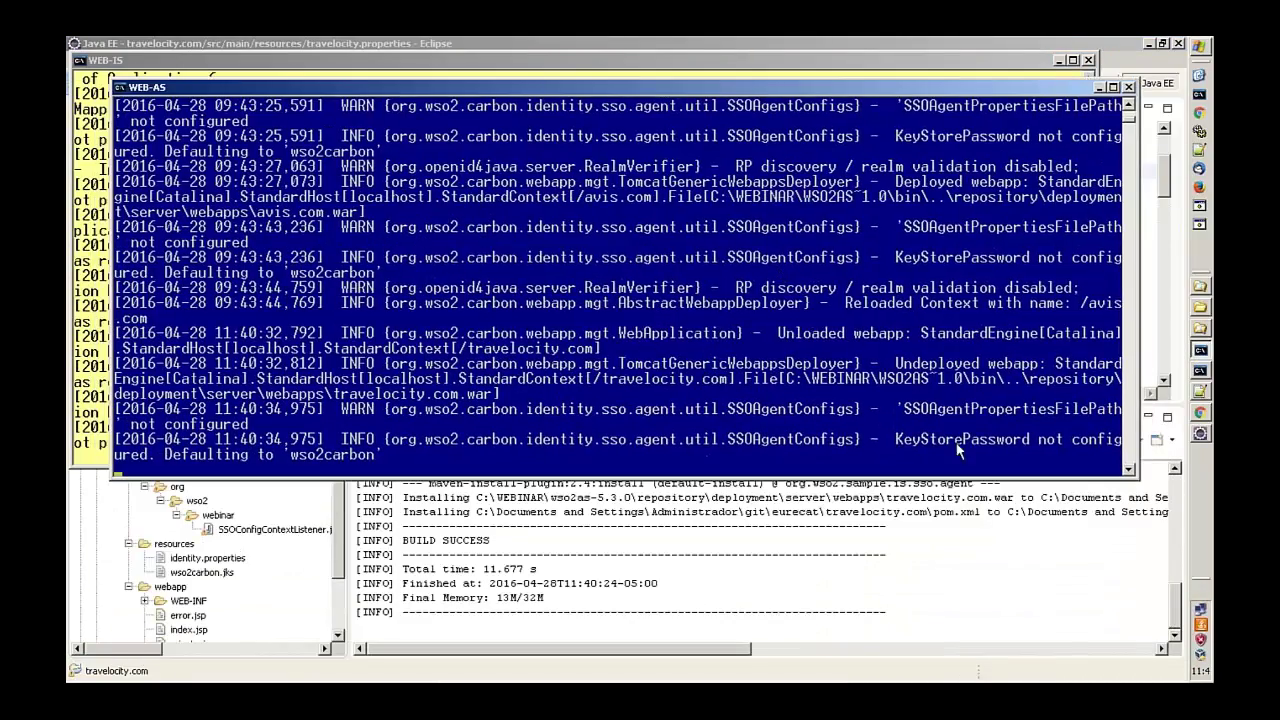
{"action": "left_click", "coordinate": [1200, 415]}
{"action": "left_click", "coordinate": [430, 47]}
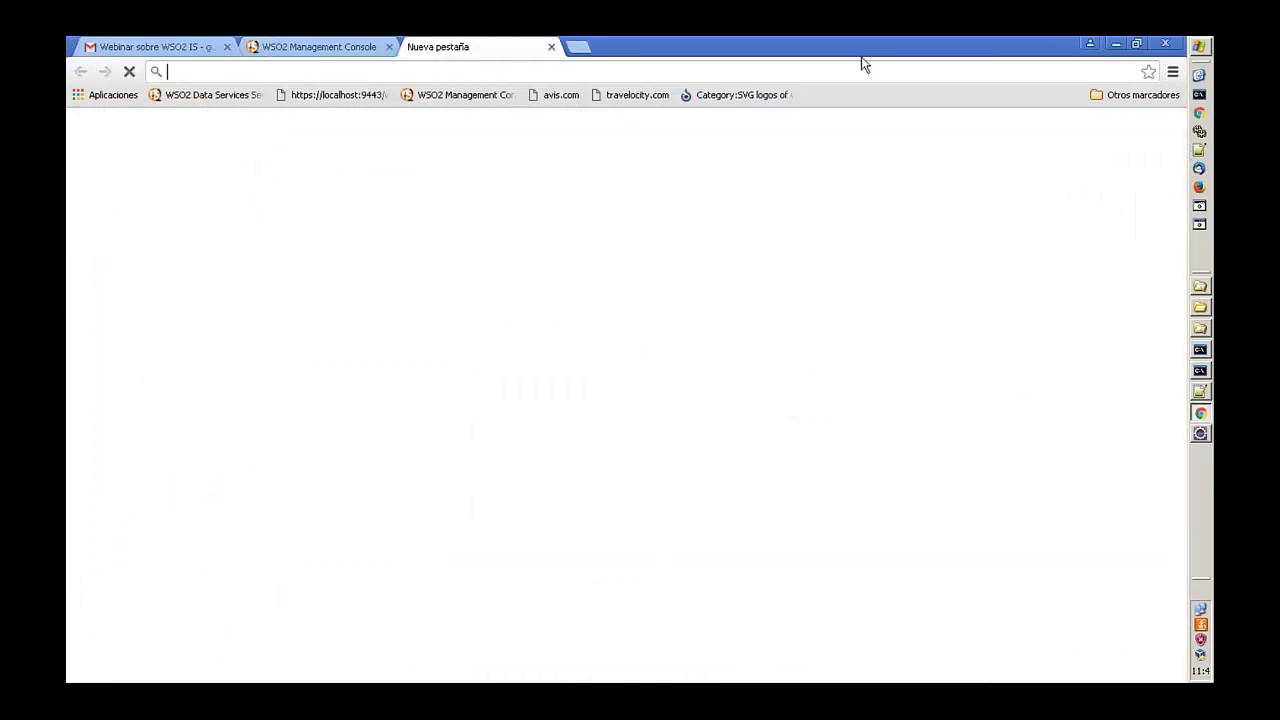
- Open the travelocity.com sample app and check both server logs after its SAML login attempt
{"action": "left_click", "coordinate": [634, 97]}
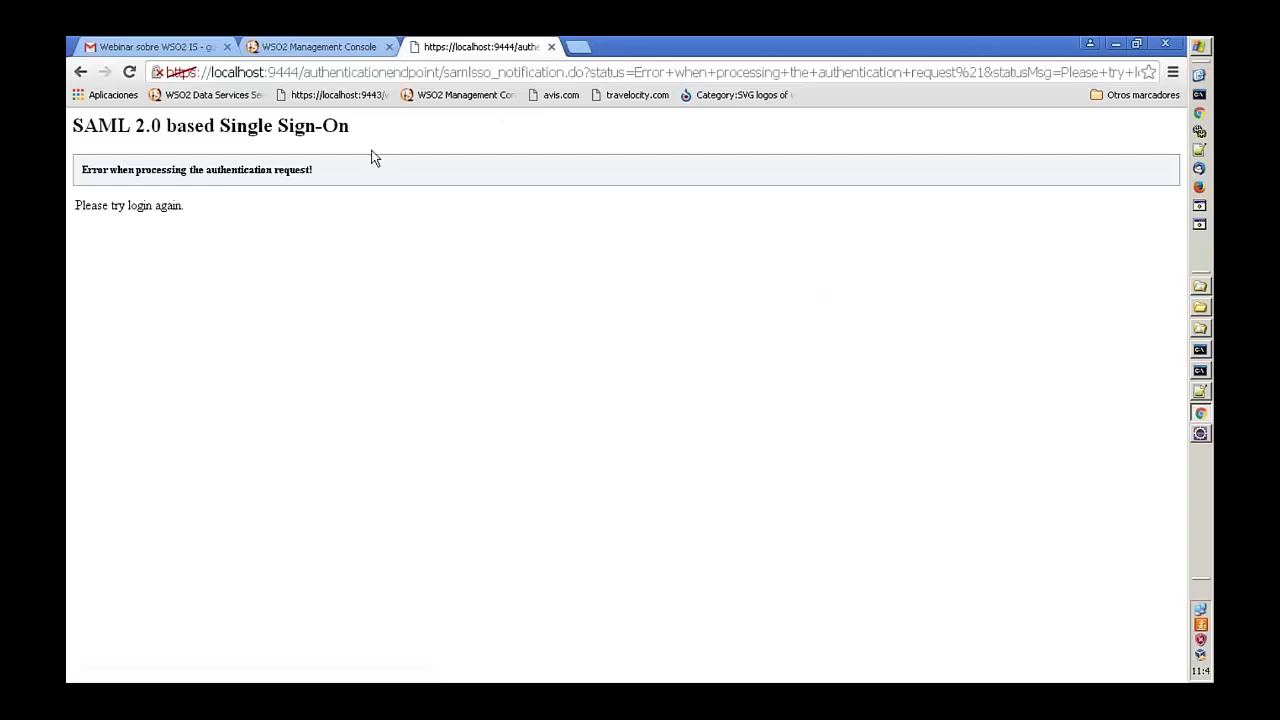
{"action": "left_click_drag", "start_coordinate": [380, 134], "coordinate": [73, 117]}
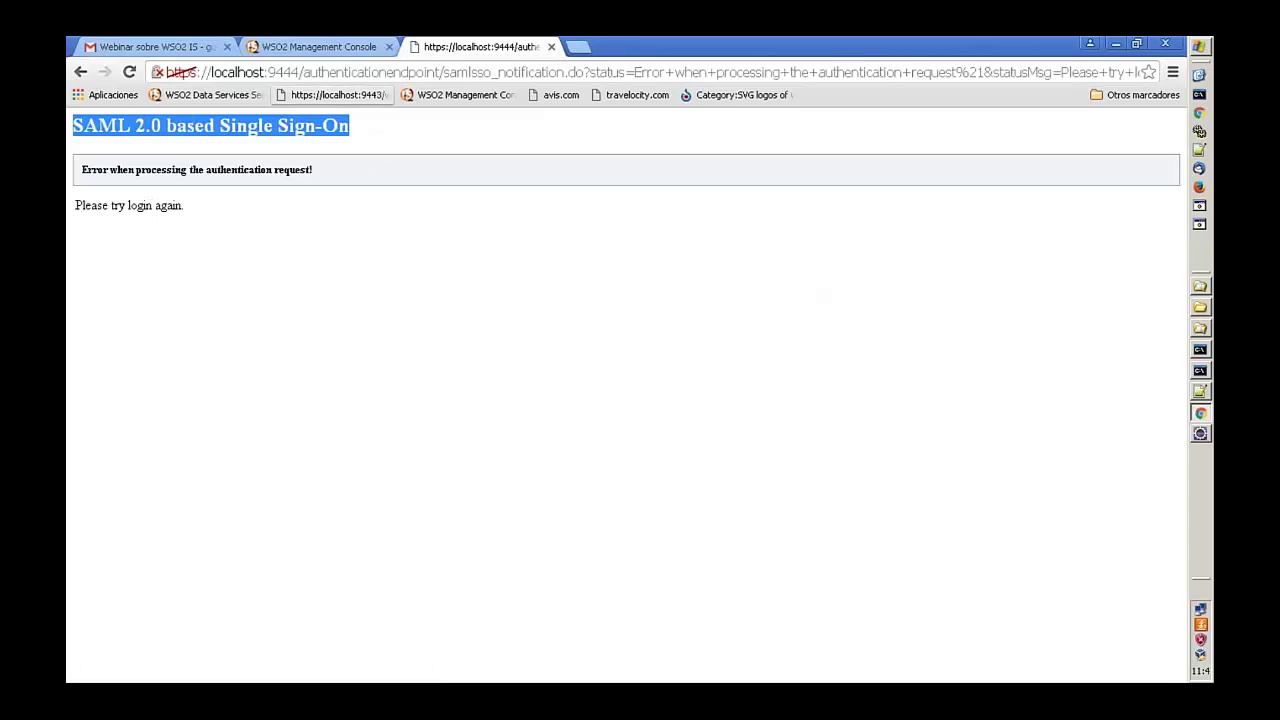
{"action": "left_click", "coordinate": [1200, 368]}
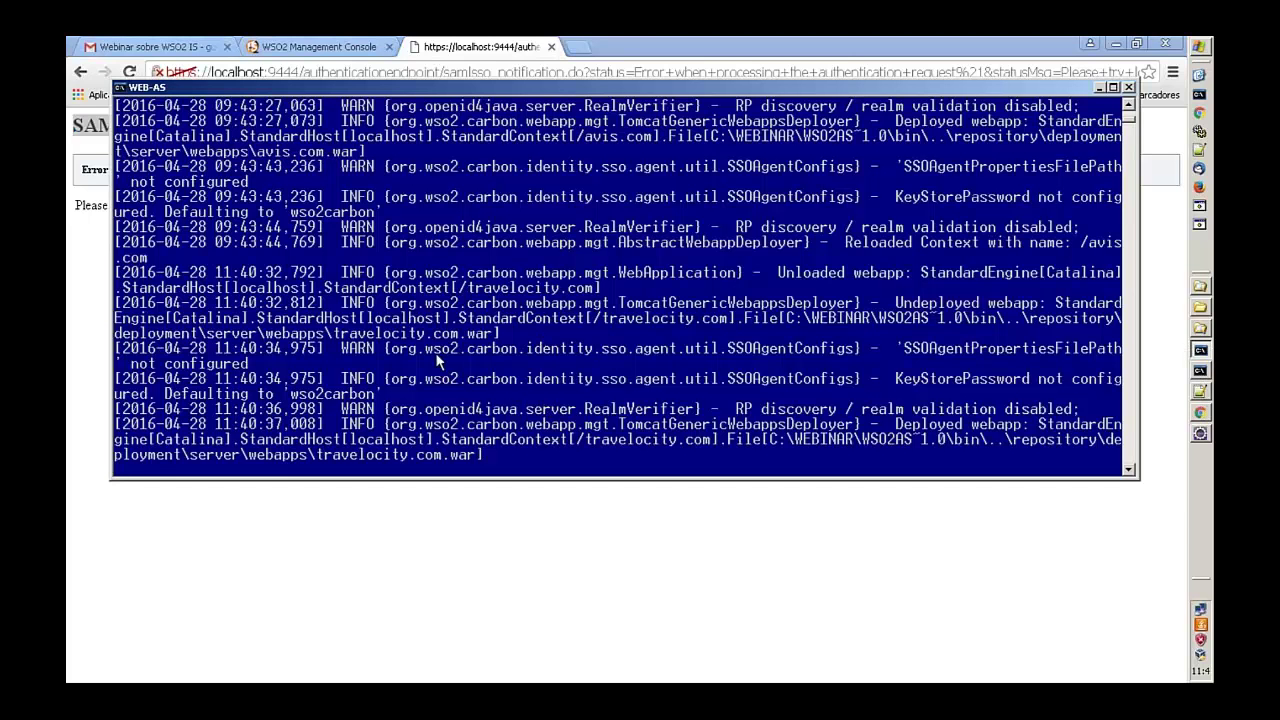
{"action": "left_click", "coordinate": [1199, 371]}
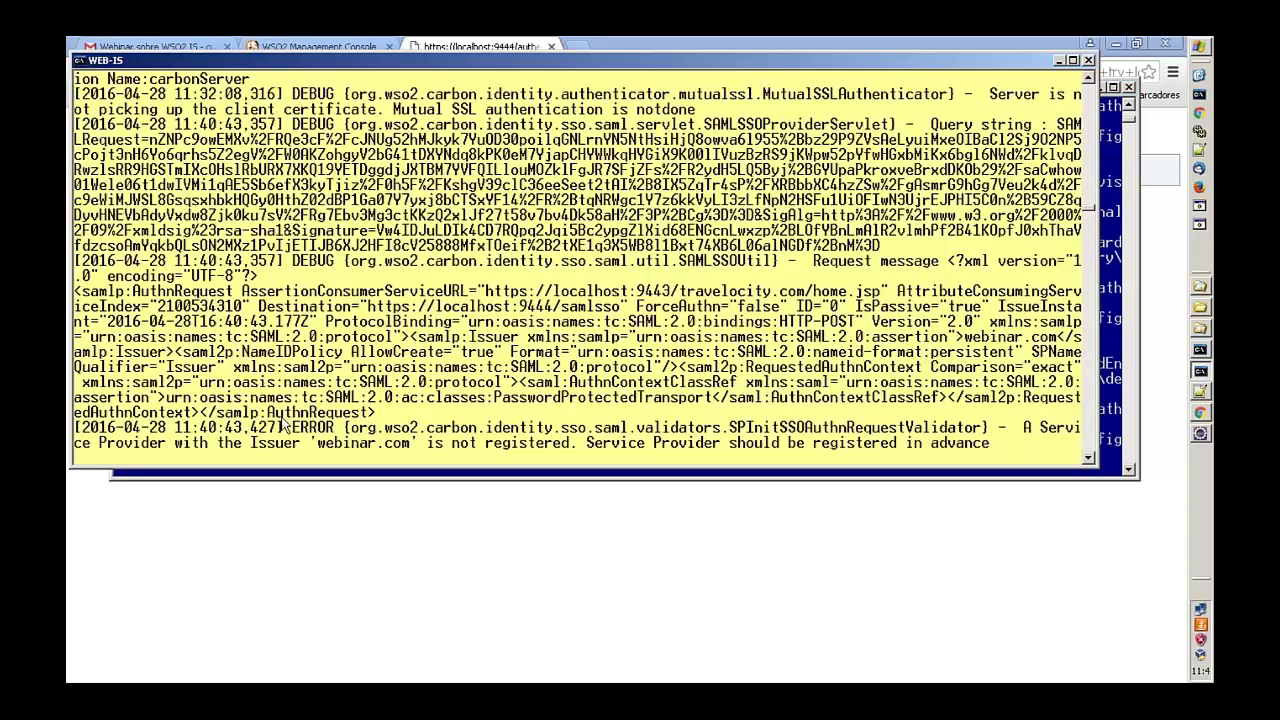
- Copy the unregistered issuer webinar.com from the identity server log error, then return to Eclipse
{"action": "left_click_drag", "start_coordinate": [235, 447], "coordinate": [420, 447]}
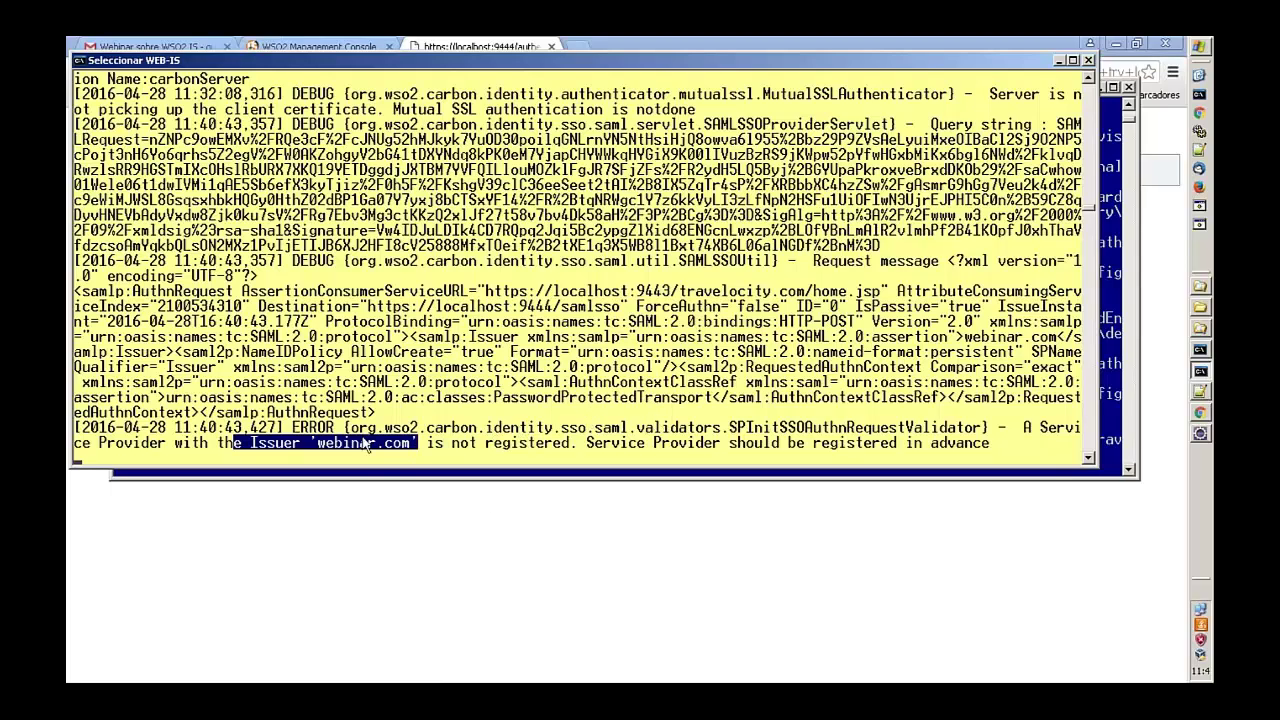
{"action": "right_click", "coordinate": [482, 388]}
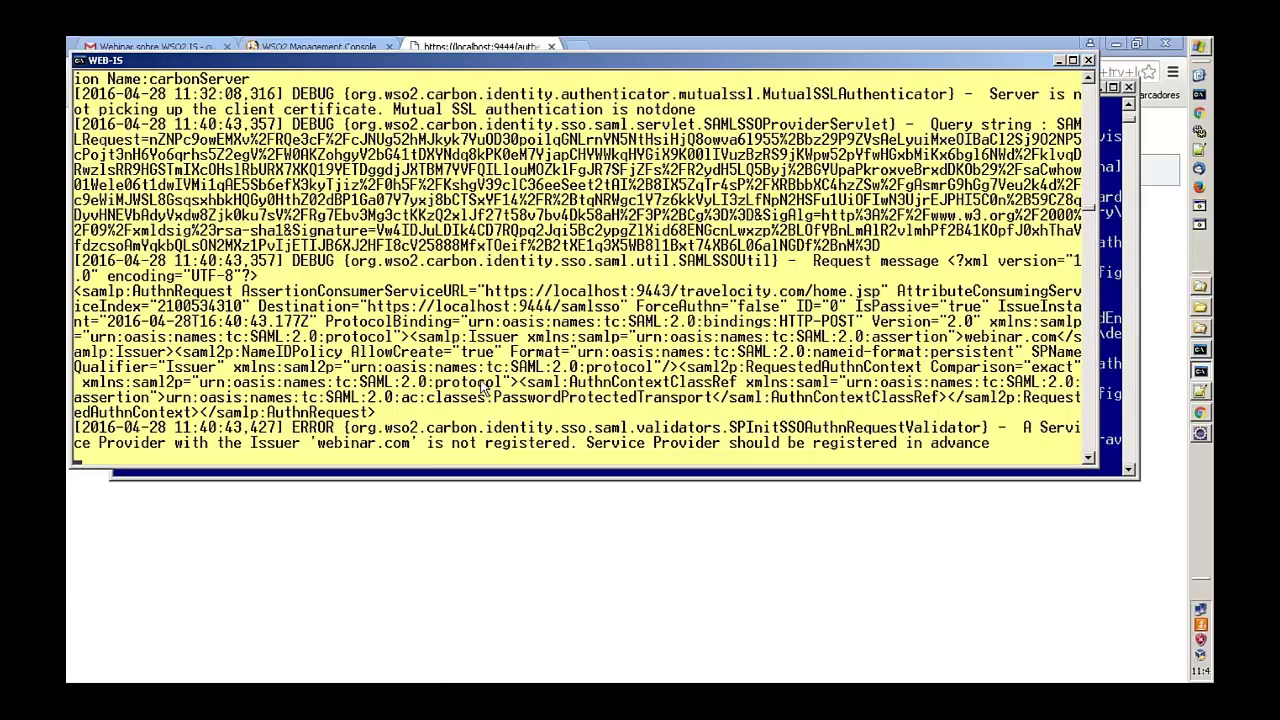
{"action": "left_click", "coordinate": [416, 523]}
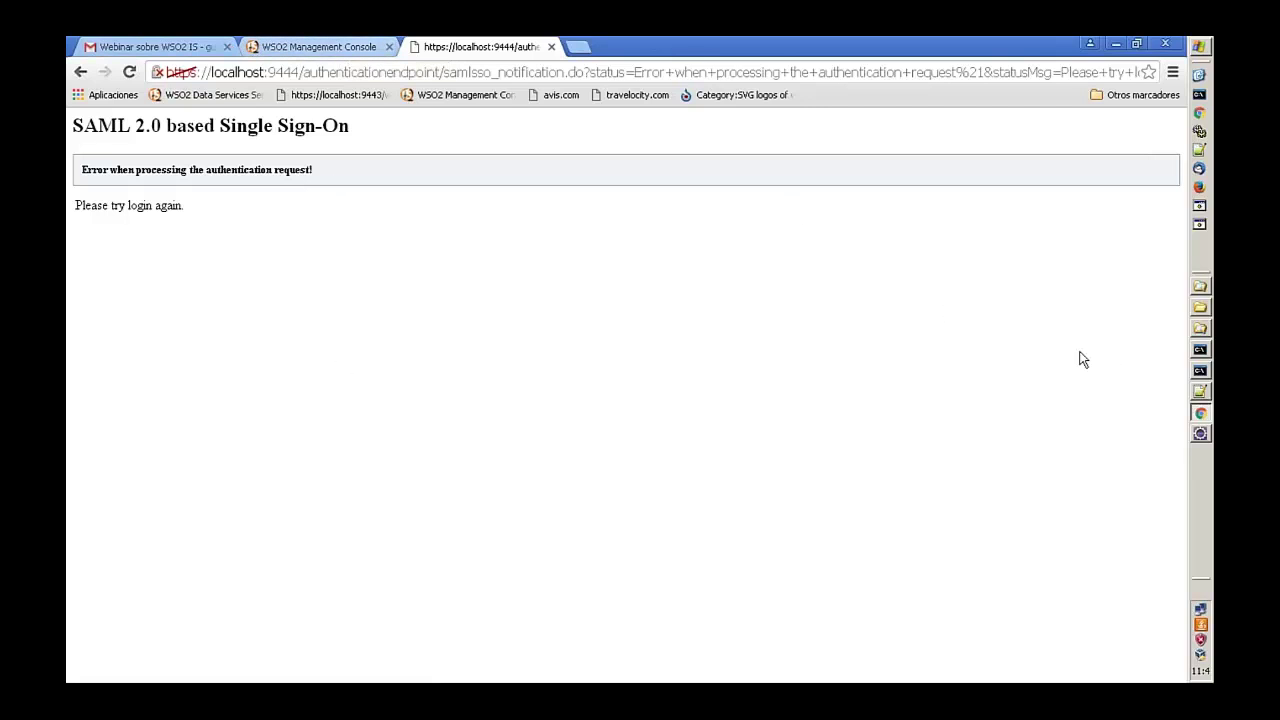
{"action": "left_click", "coordinate": [1200, 434]}
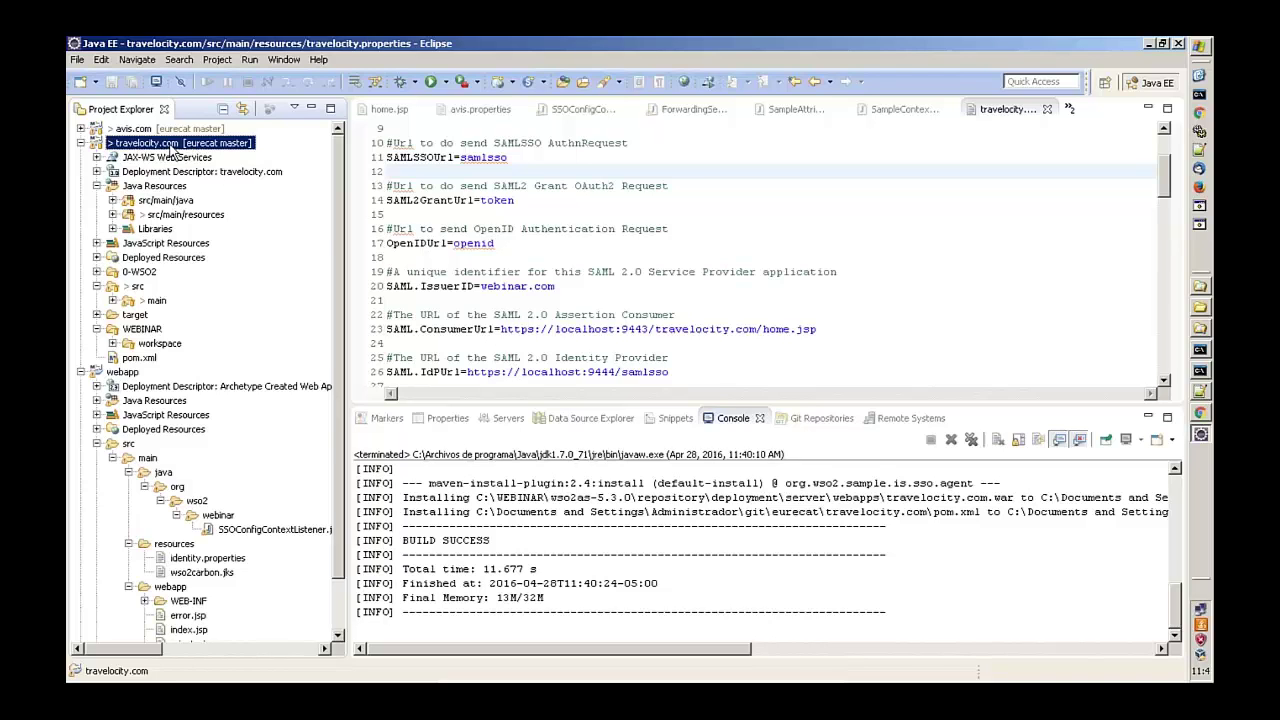
- Browse travelocity.com's Maven dependency jars to find the WSO2 SSO agent jar
{"action": "left_click", "coordinate": [113, 229]}
{"action": "left_click", "coordinate": [128, 257]}
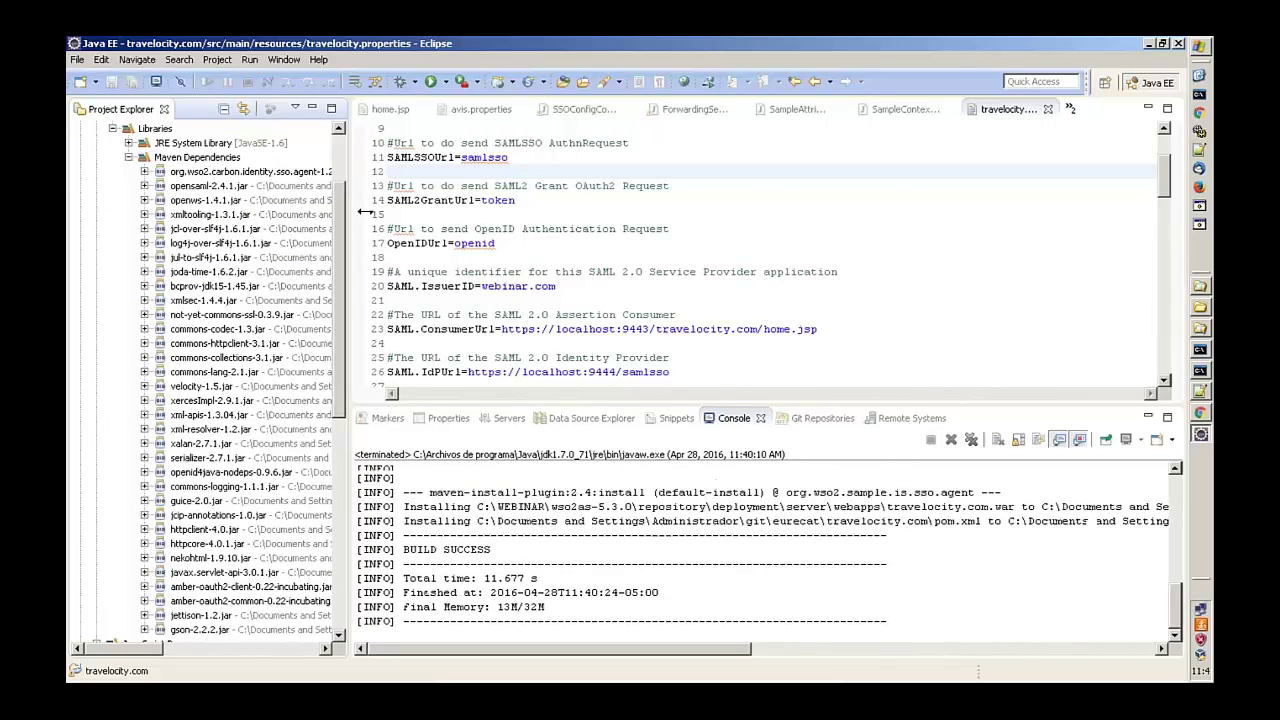
{"action": "left_click_drag", "start_coordinate": [348, 207], "coordinate": [575, 207]}
{"action": "left_click", "coordinate": [300, 174]}
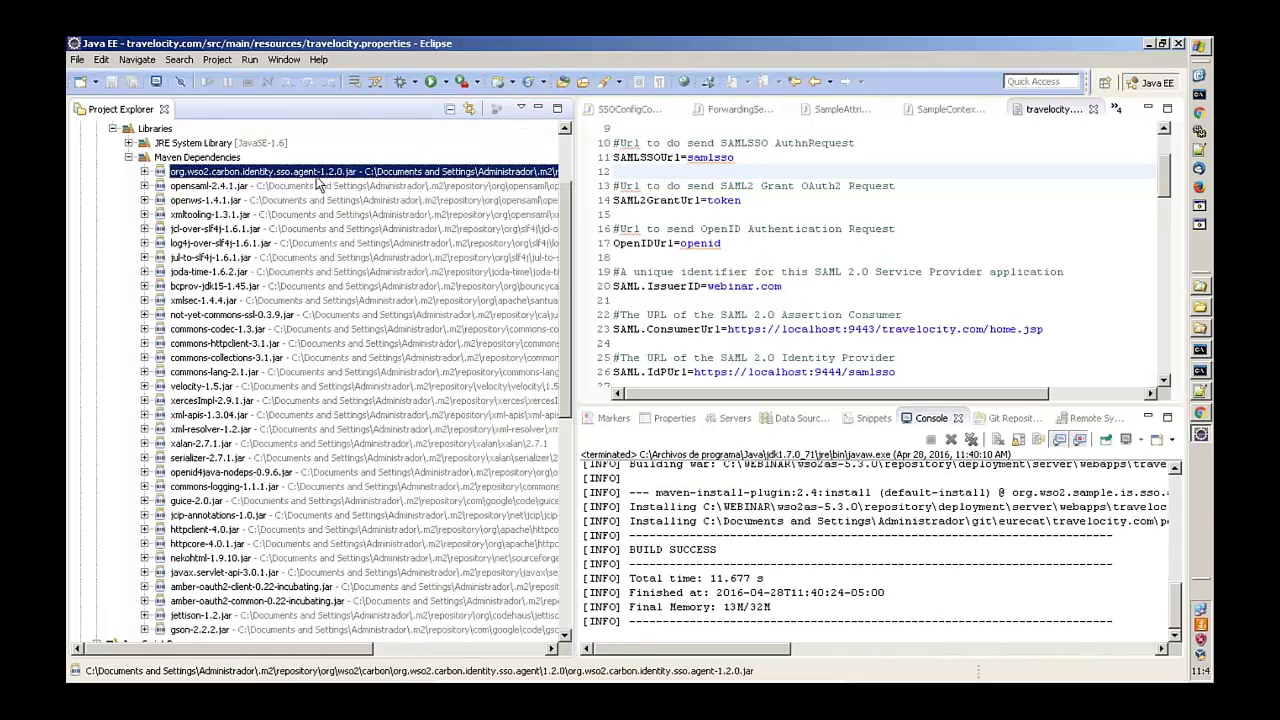
{"action": "left_click", "coordinate": [128, 158]}
{"action": "left_click", "coordinate": [128, 158]}
{"action": "left_click", "coordinate": [128, 160]}
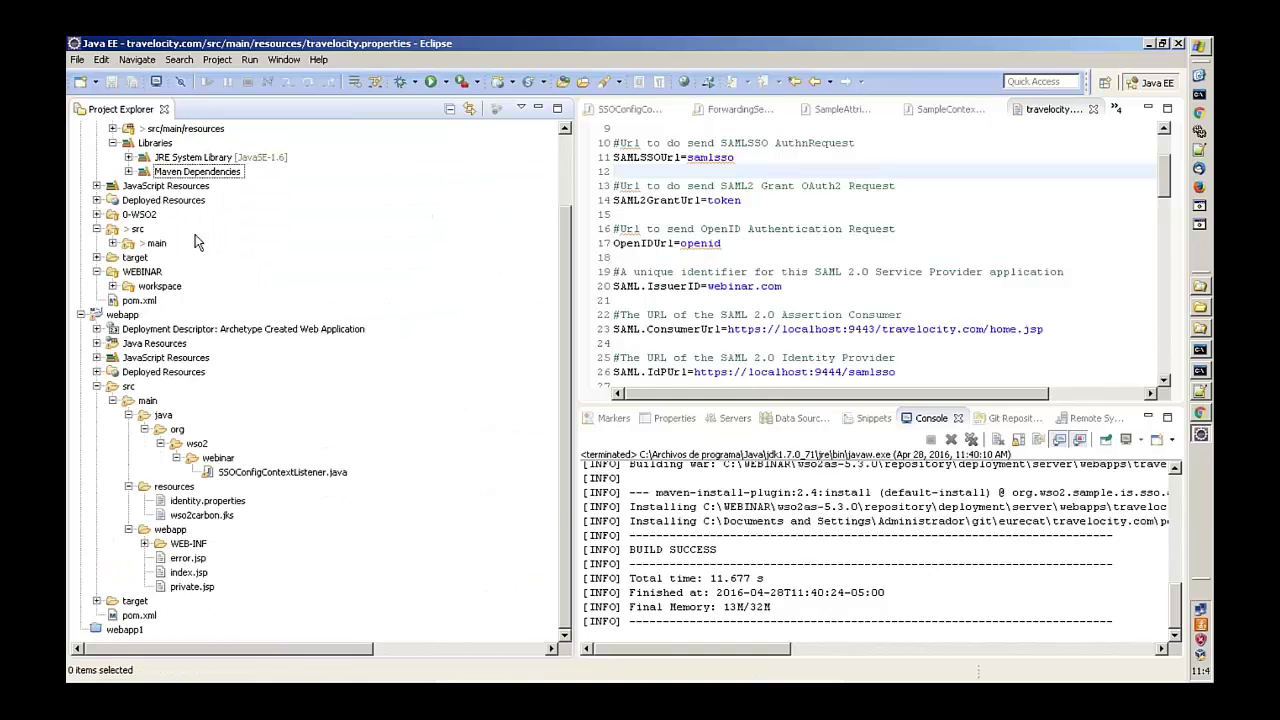
- Open webapp/WEB-INF/web.xml and highlight the SSOFilter name and SSOAgentFilter class
{"action": "left_click", "coordinate": [113, 243]}
{"action": "left_click", "coordinate": [128, 286]}
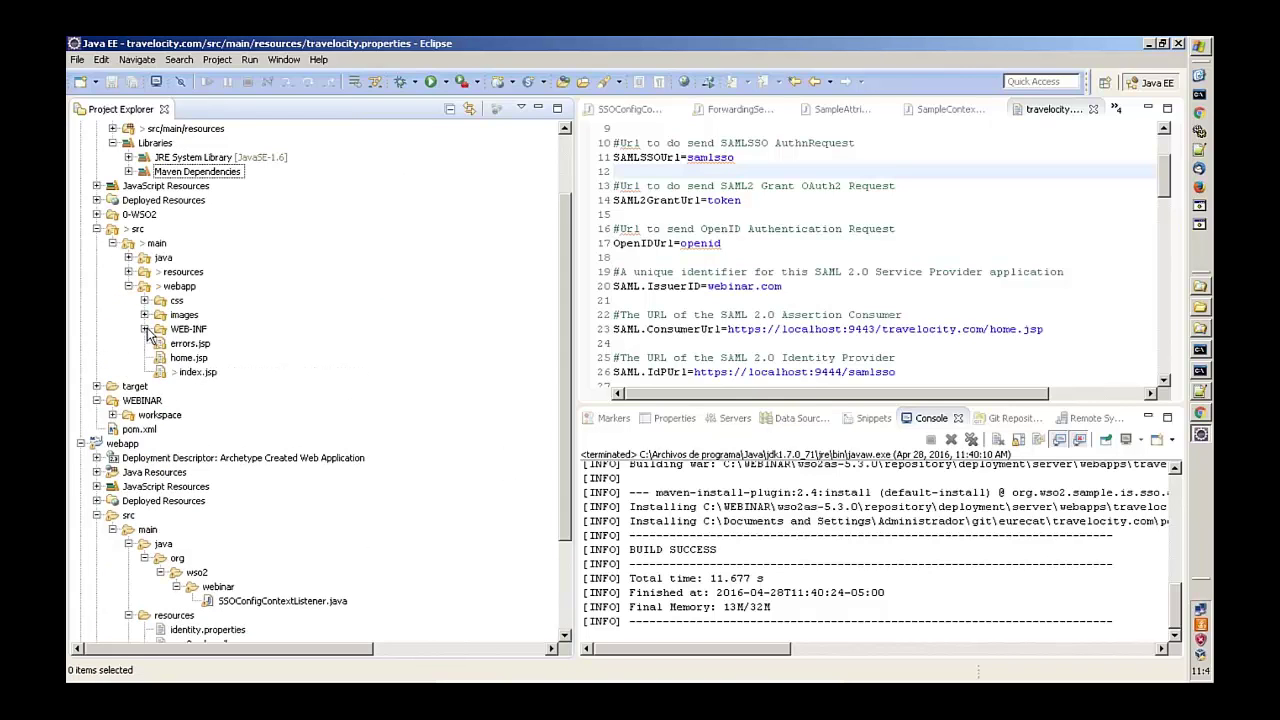
{"action": "left_click", "coordinate": [144, 329]}
{"action": "left_click", "coordinate": [195, 343]}
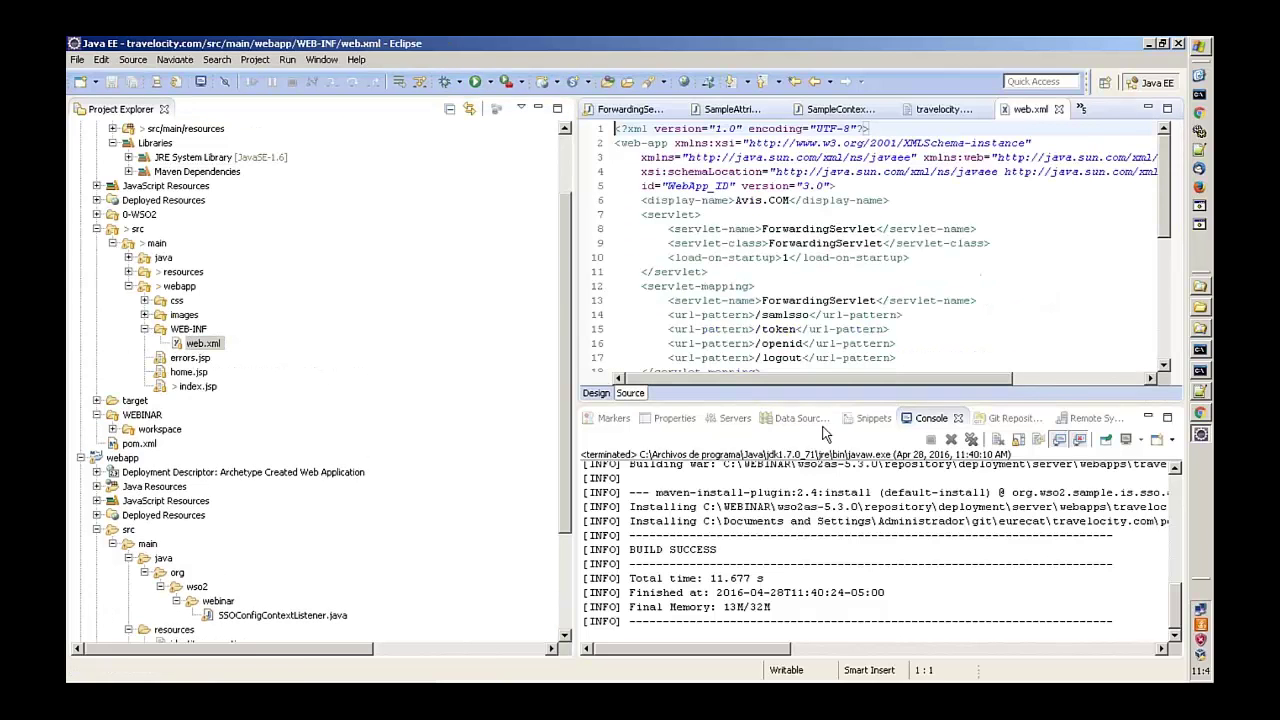
{"action": "left_click_drag", "start_coordinate": [571, 306], "coordinate": [362, 306]}
{"action": "left_click", "coordinate": [745, 286]}
{"action": "scroll", "coordinate": [745, 286], "scroll_direction": "down", "scroll_amount": 5}
{"action": "double_click", "coordinate": [588, 172]}
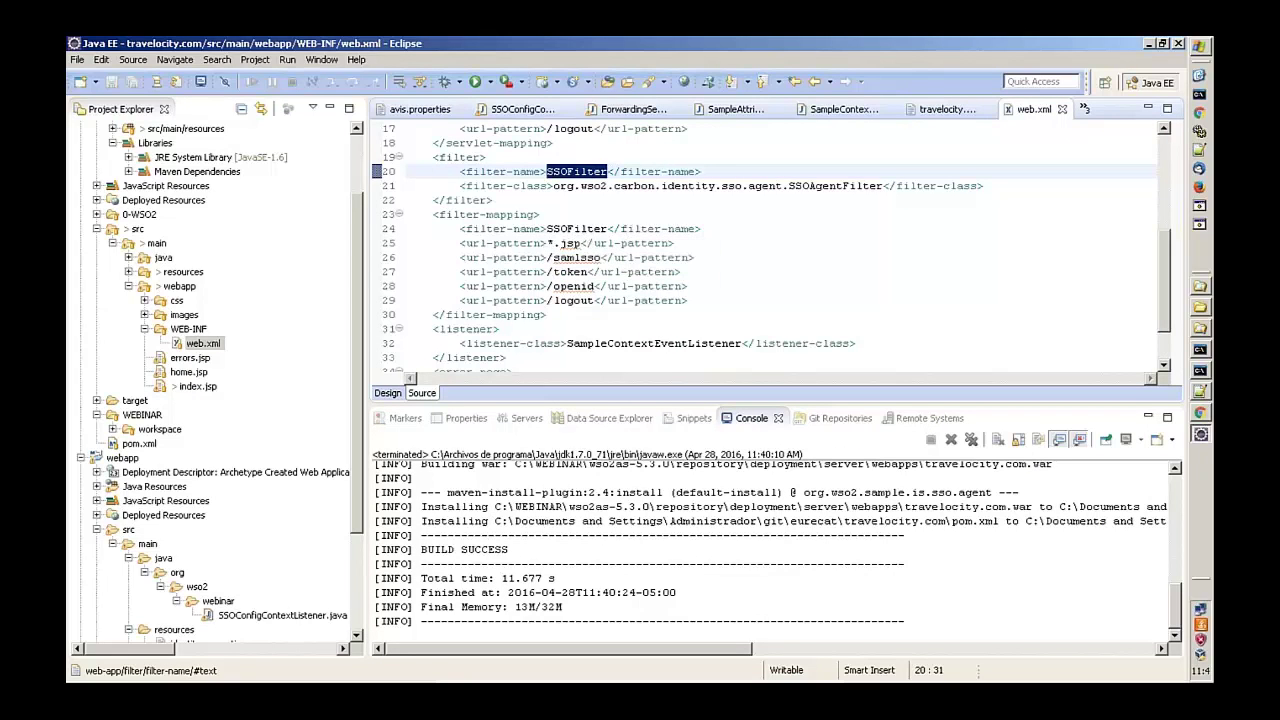
{"action": "left_click_drag", "start_coordinate": [553, 186], "coordinate": [882, 188]}
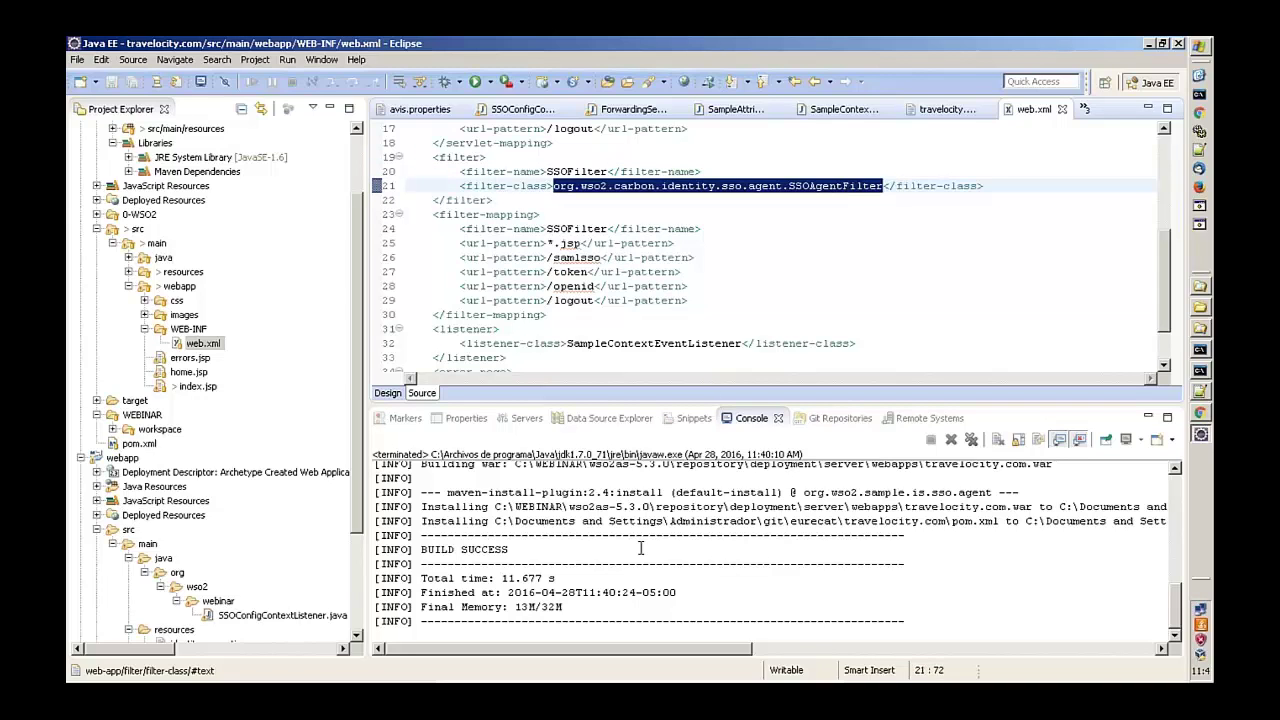
- Point out the errors.jsp, index.jsp and home.jsp pages in the webapp folder
{"action": "left_click", "coordinate": [195, 358]}
{"action": "left_click", "coordinate": [195, 387]}
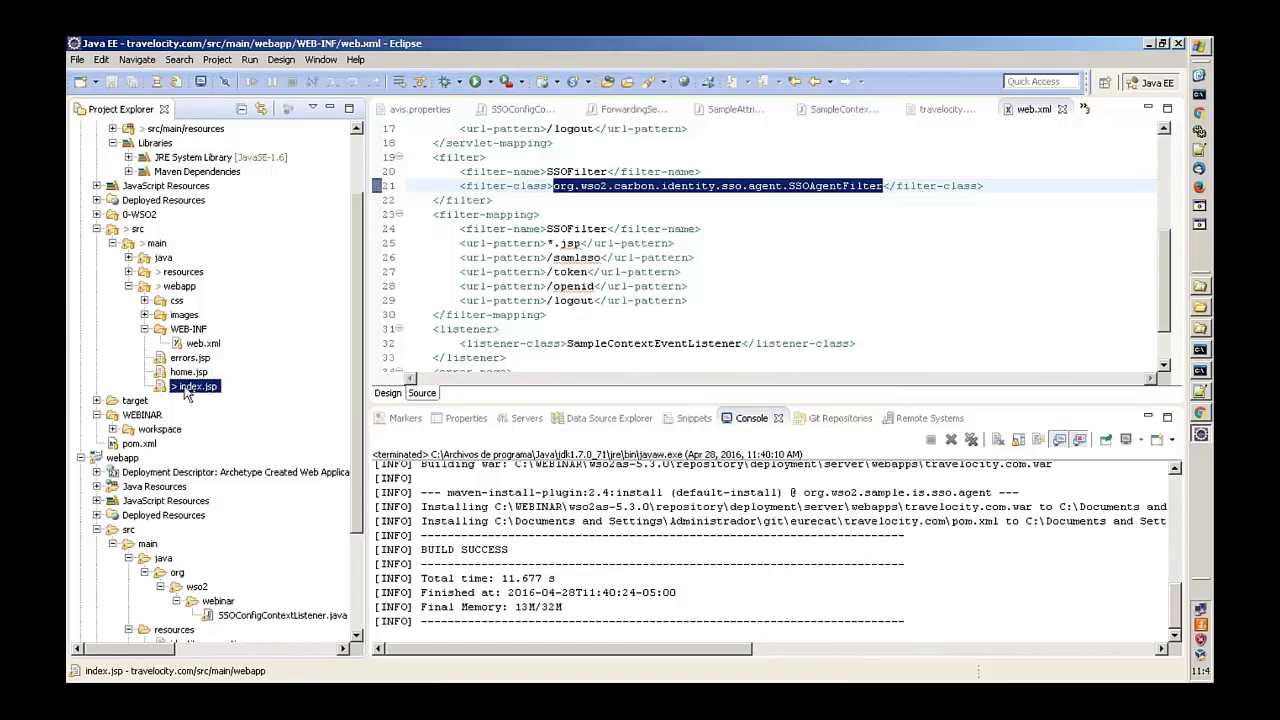
{"action": "left_click", "coordinate": [189, 371]}
{"action": "left_click", "coordinate": [190, 358]}
{"action": "left_click", "coordinate": [189, 371]}
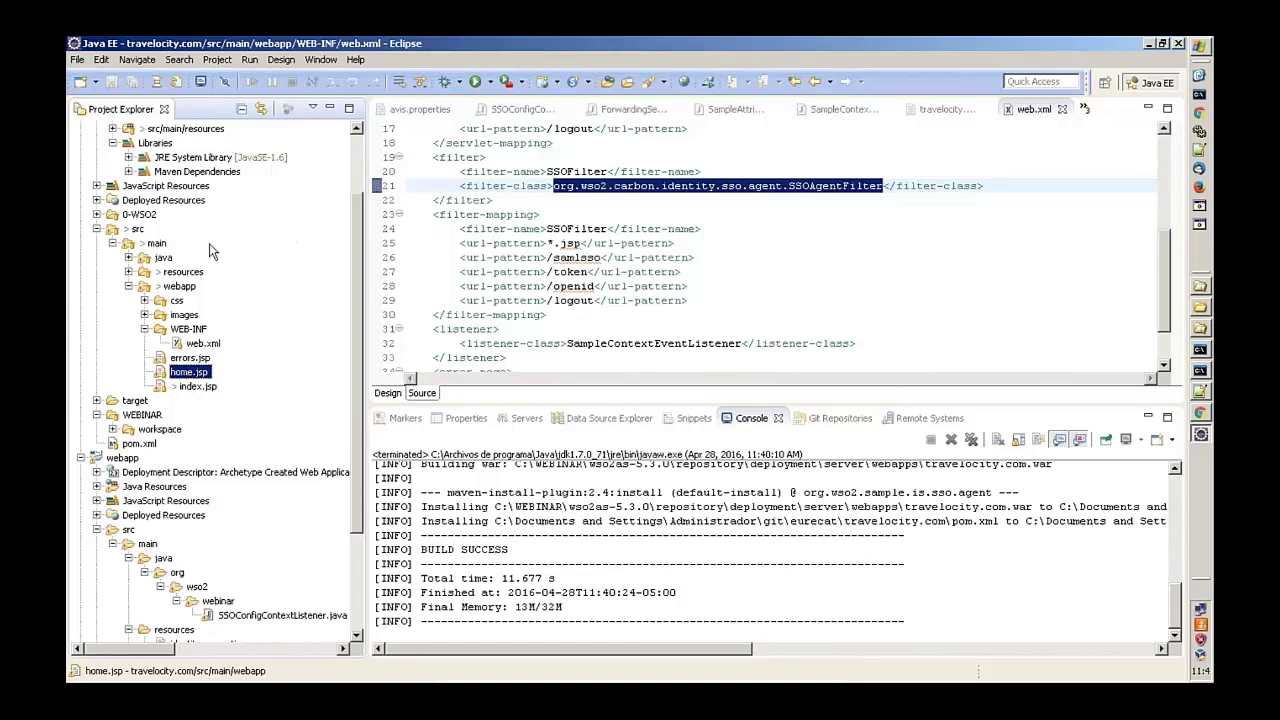
- Reopen resources/travelocity.properties in the editor
{"action": "left_click", "coordinate": [626, 220]}
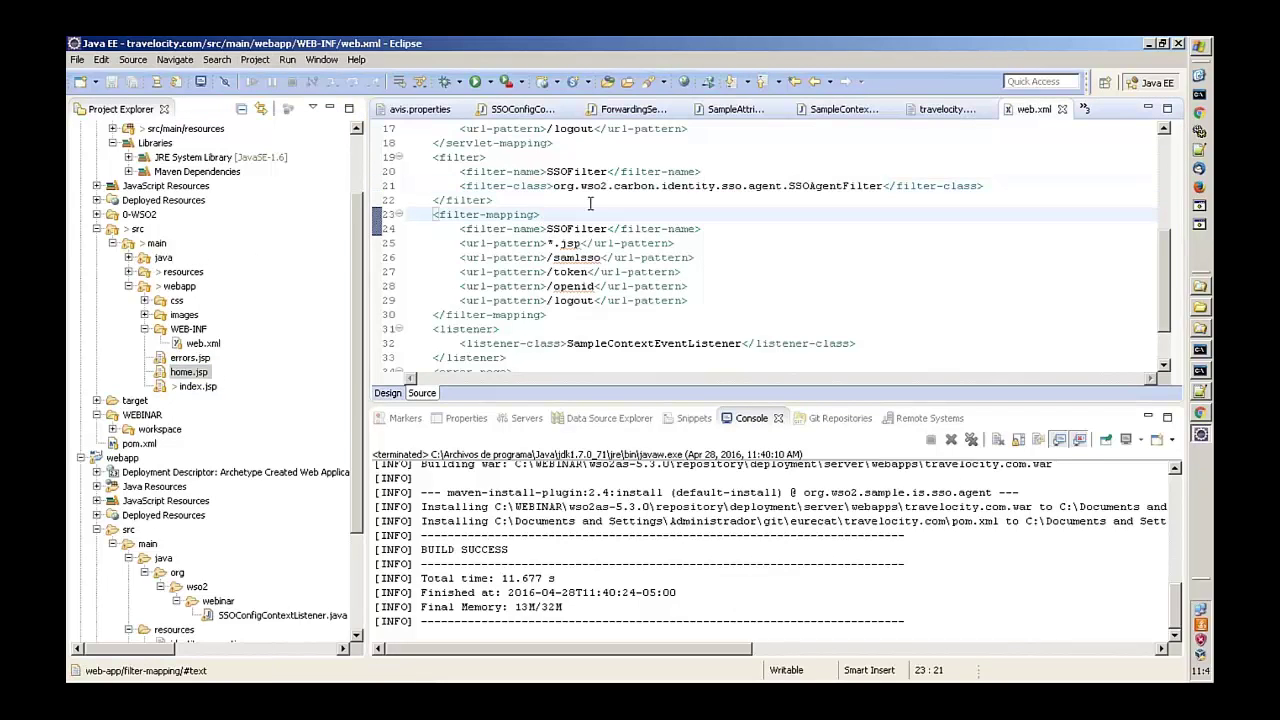
{"action": "left_click", "coordinate": [128, 272]}
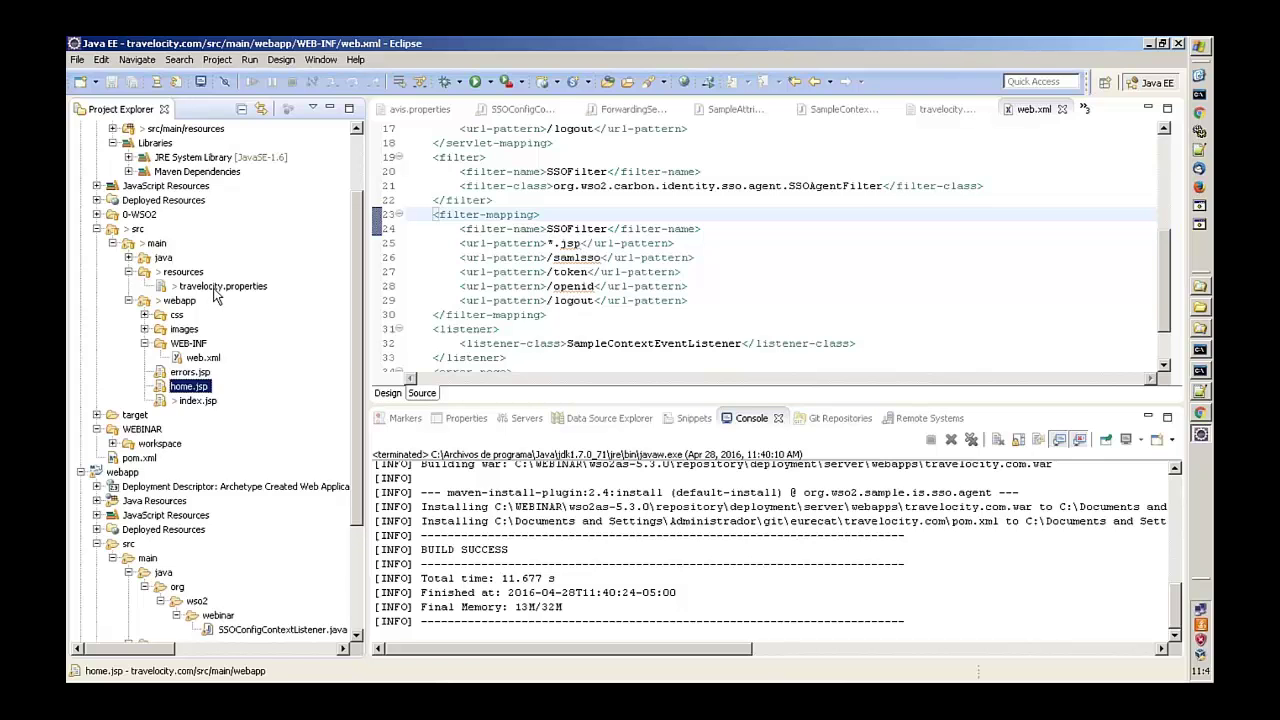
{"action": "double_click", "coordinate": [220, 287]}
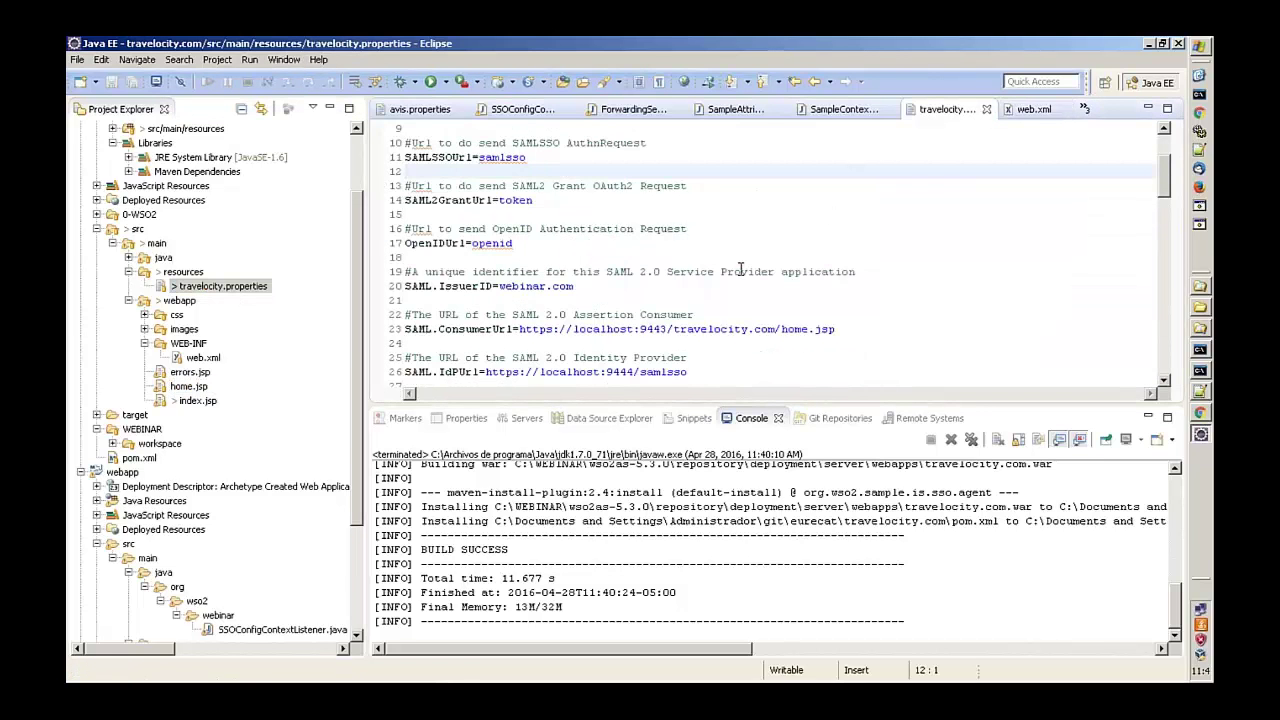
{"action": "scroll", "coordinate": [740, 268], "scroll_direction": "down", "scroll_amount": 1}
{"action": "scroll", "coordinate": [663, 247], "scroll_direction": "up", "scroll_amount": 1}
{"action": "scroll", "coordinate": [444, 289], "scroll_direction": "up", "scroll_amount": 1}
{"action": "scroll", "coordinate": [444, 289], "scroll_direction": "down", "scroll_amount": 1}
{"action": "left_click_drag", "start_coordinate": [440, 287], "coordinate": [577, 287]}
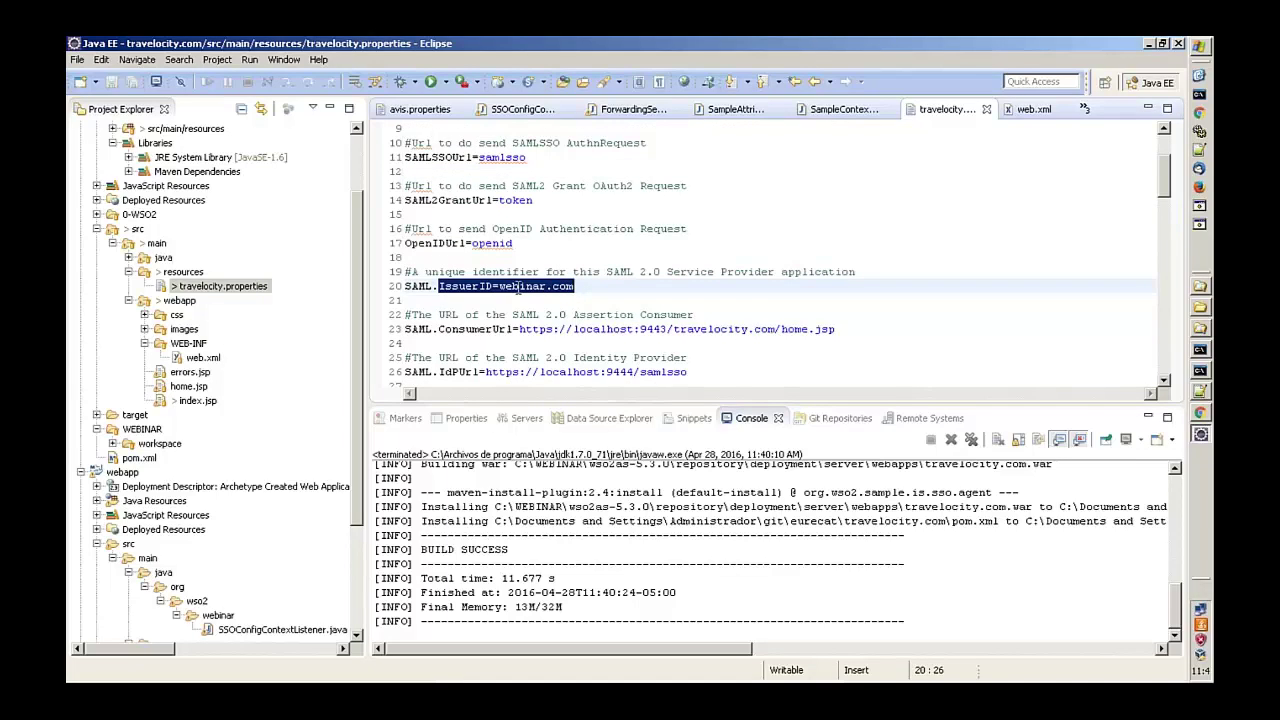
{"action": "left_click", "coordinate": [520, 287]}
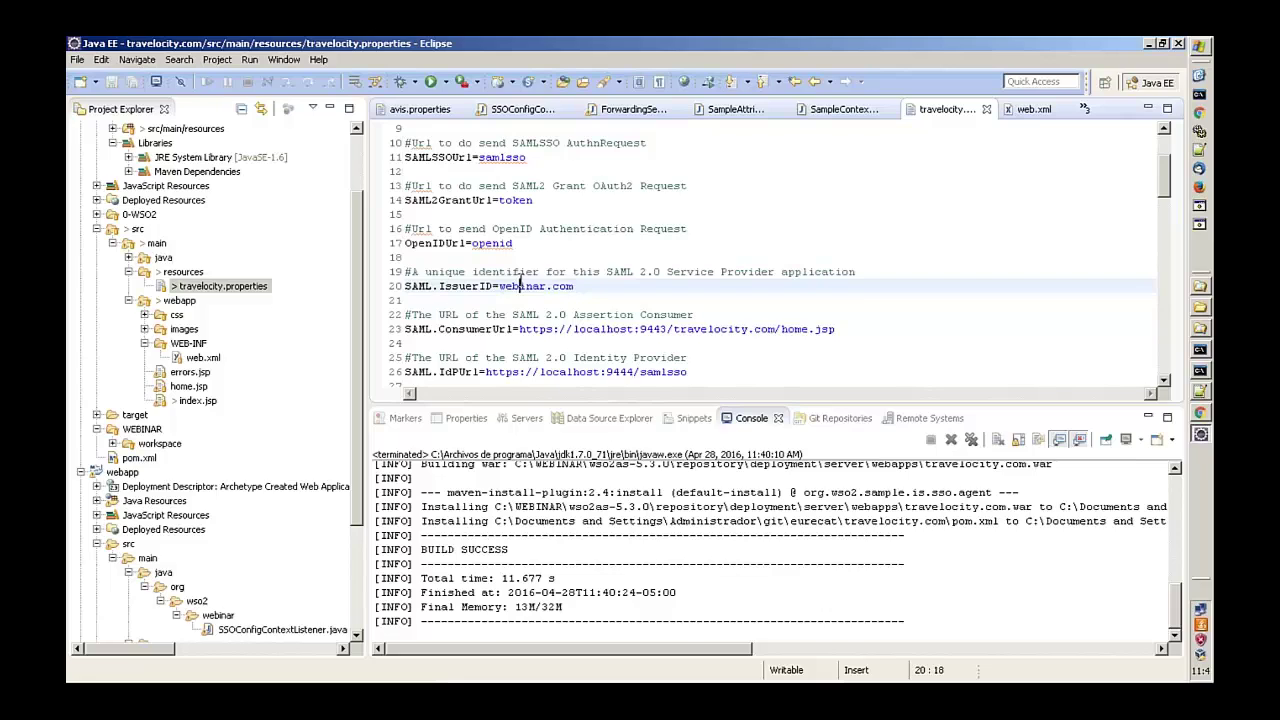
{"action": "left_click", "coordinate": [841, 330]}
{"action": "left_click_drag", "start_coordinate": [841, 330], "coordinate": [522, 331]}
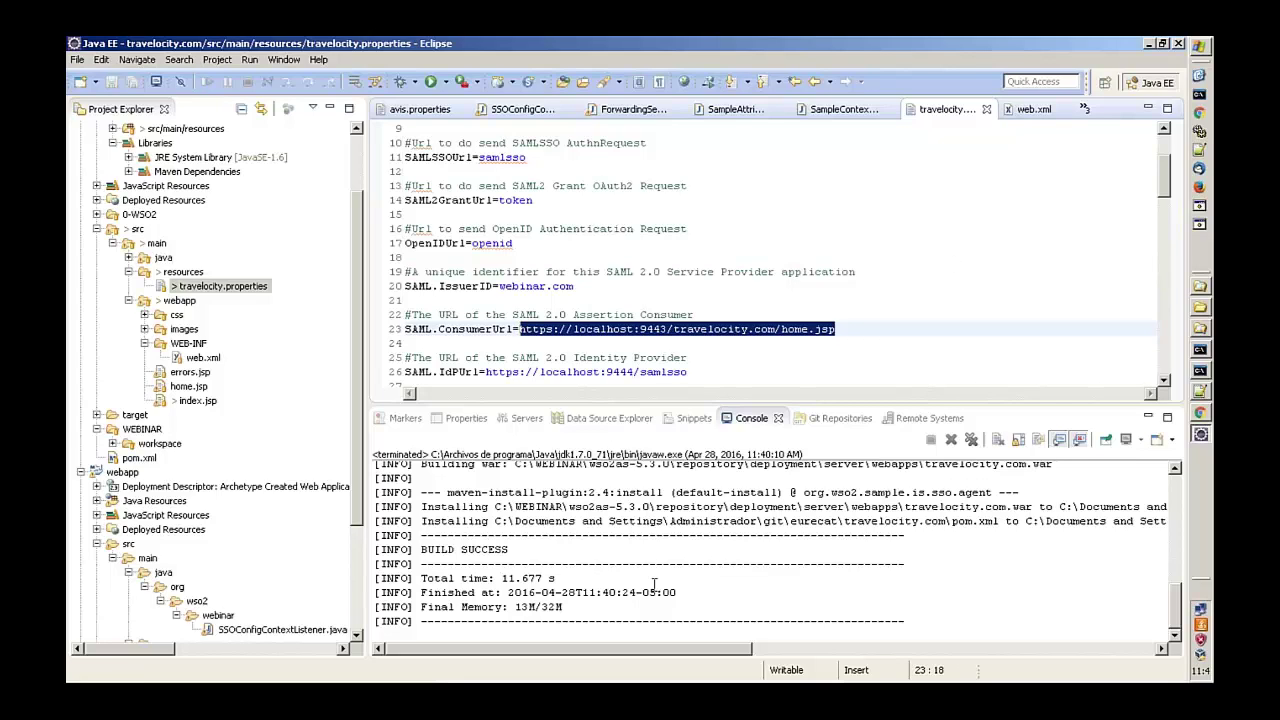
- Register a new service provider named webinar.com, matching the issuer in travelocity.properties
{"action": "left_click", "coordinate": [1202, 418]}
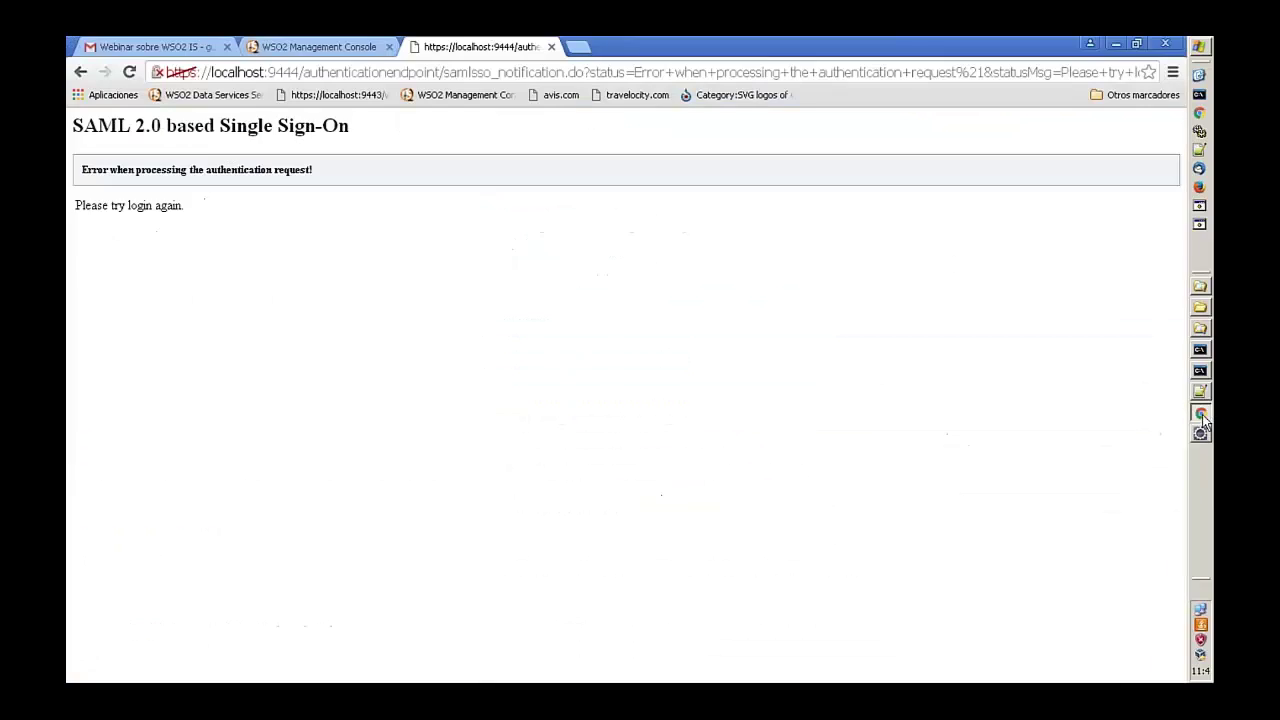
{"action": "left_click", "coordinate": [314, 46]}
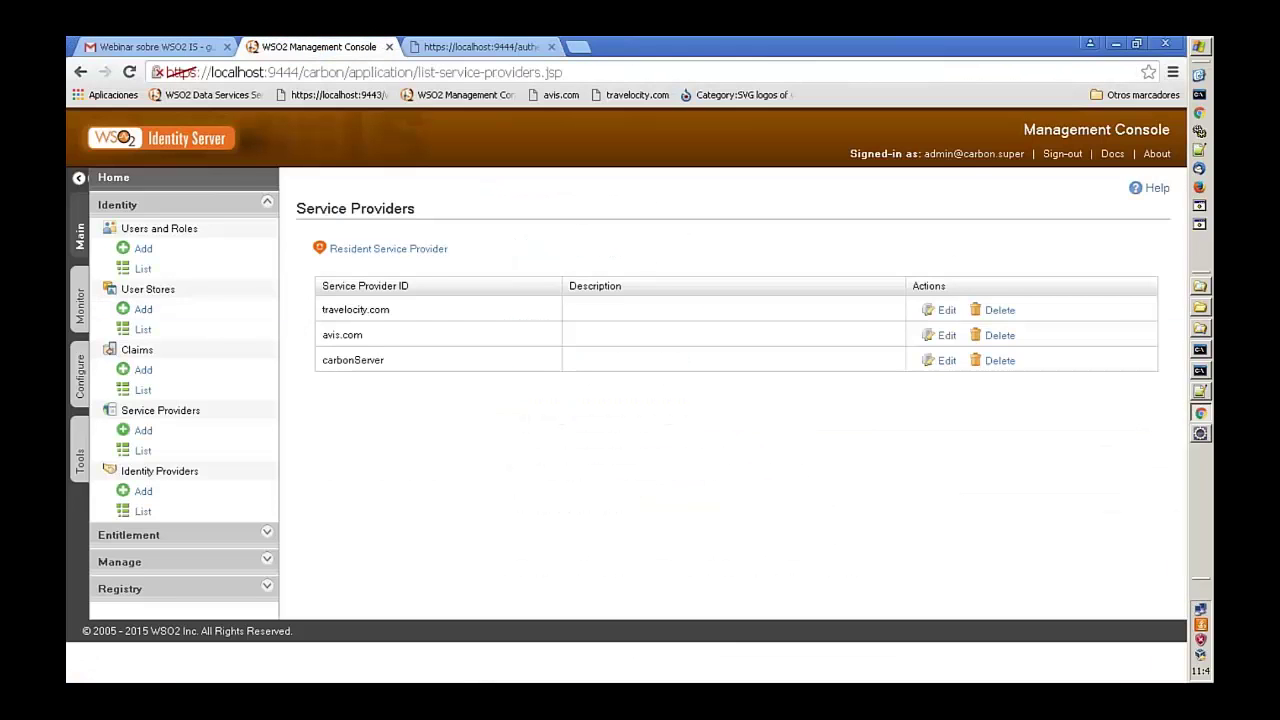
{"action": "left_click", "coordinate": [177, 432]}
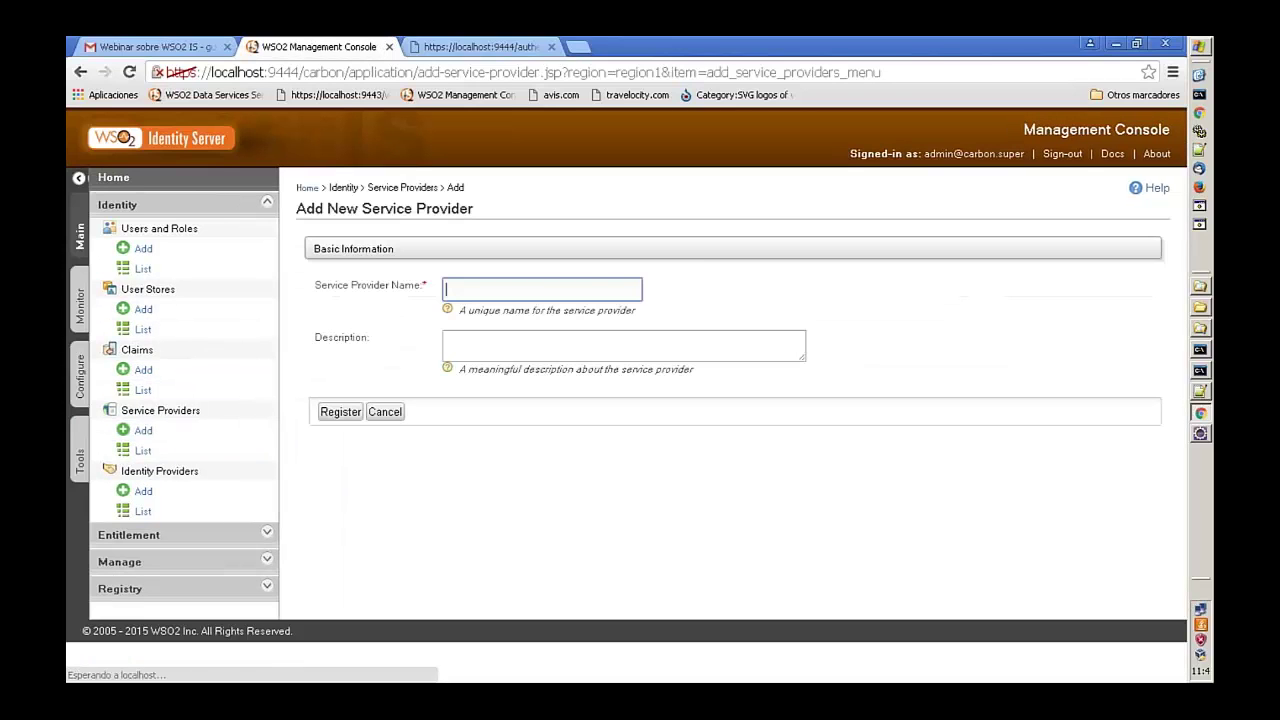
{"action": "left_click", "coordinate": [612, 287]}
{"action": "type", "text": "we"}
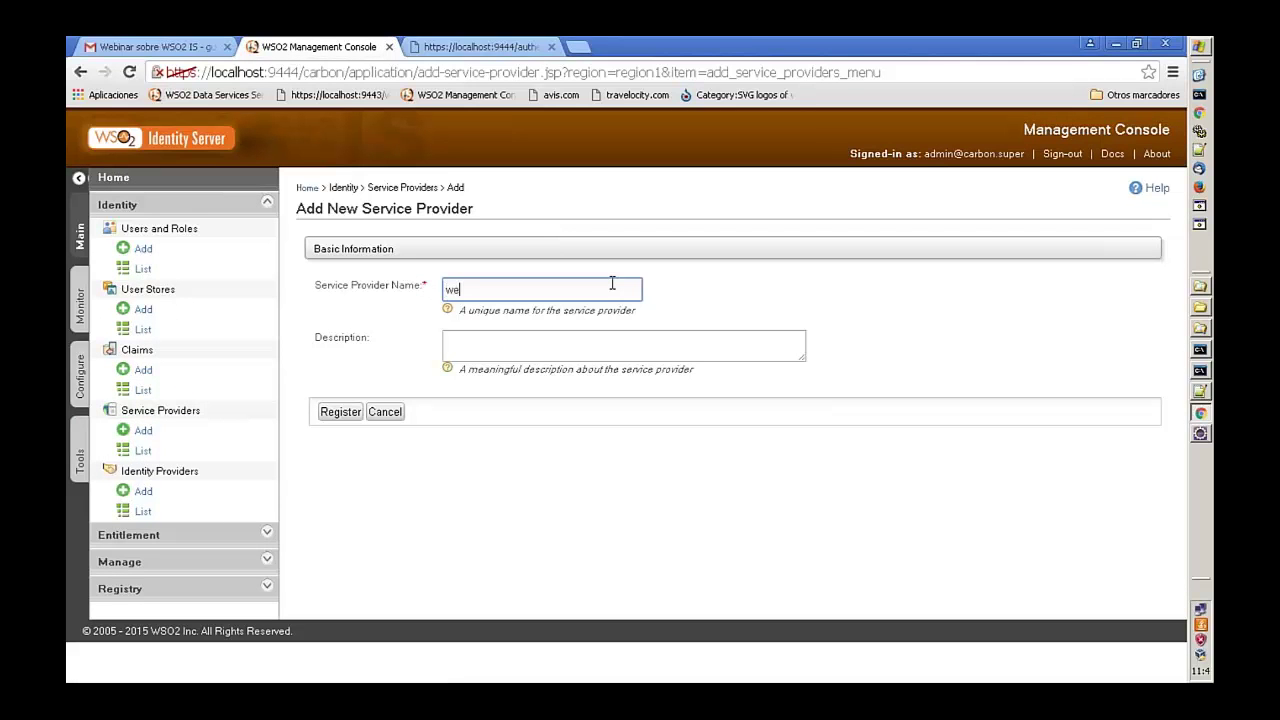
{"action": "type", "text": "binar.com"}
{"action": "left_click", "coordinate": [1200, 435]}
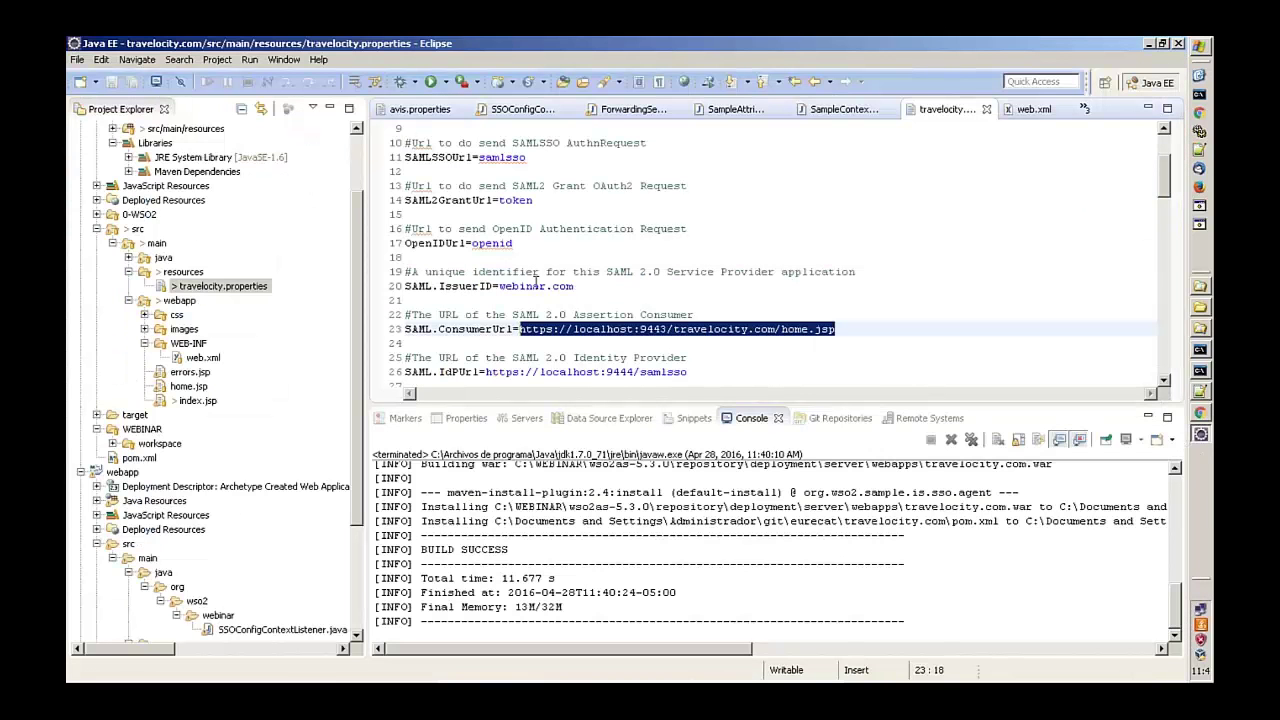
{"action": "left_click", "coordinate": [1205, 440]}
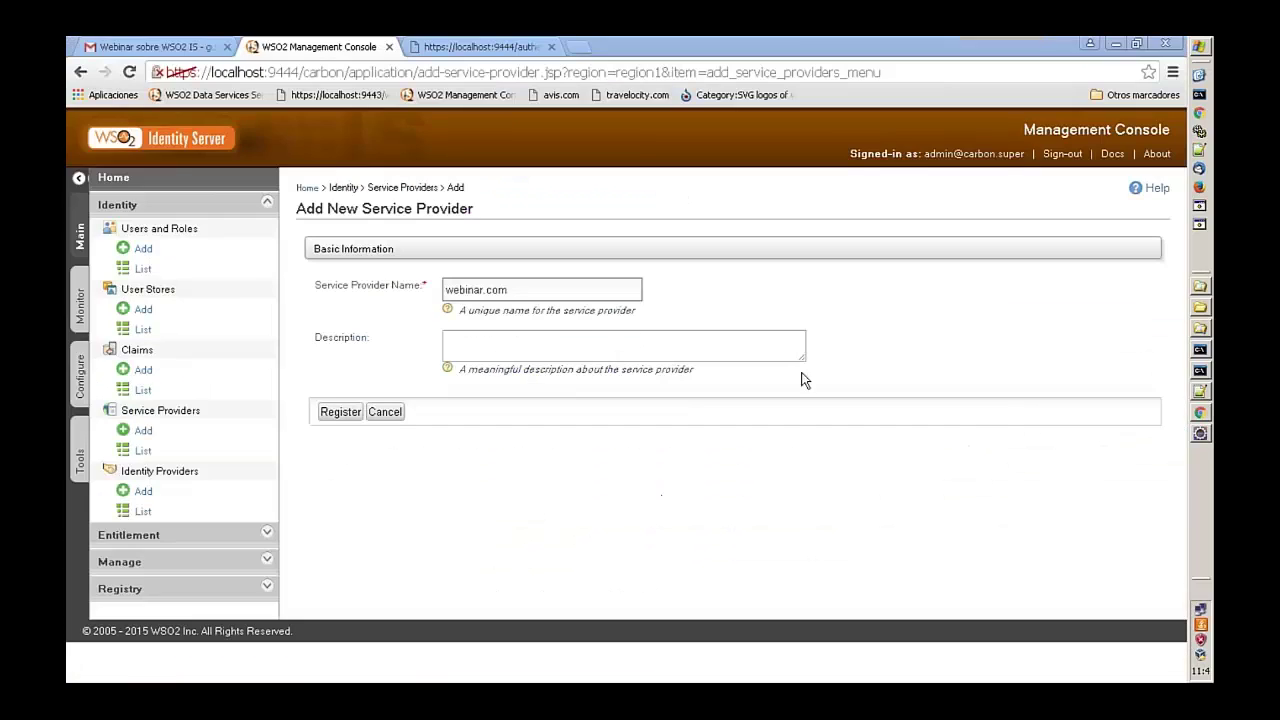
{"action": "left_click", "coordinate": [319, 414]}
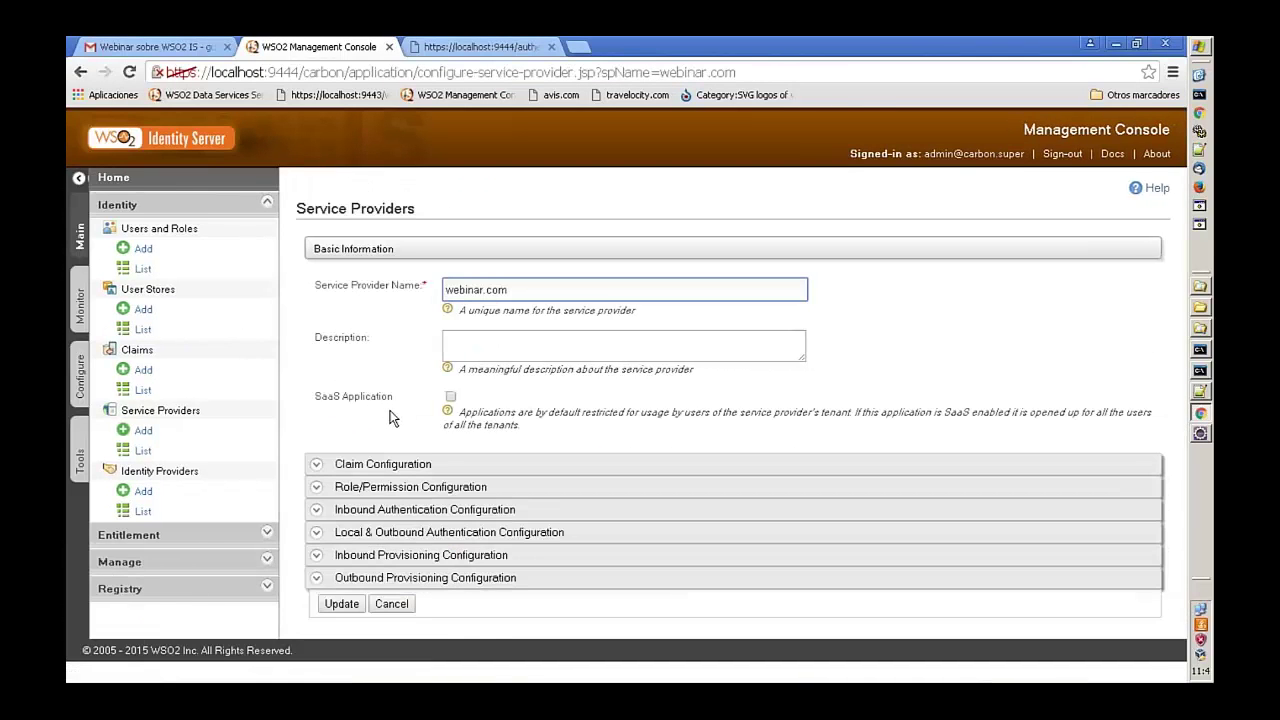
- Open webinar.com's SAML2 Web SSO configuration form under Inbound Authentication
{"action": "left_click", "coordinate": [316, 512]}
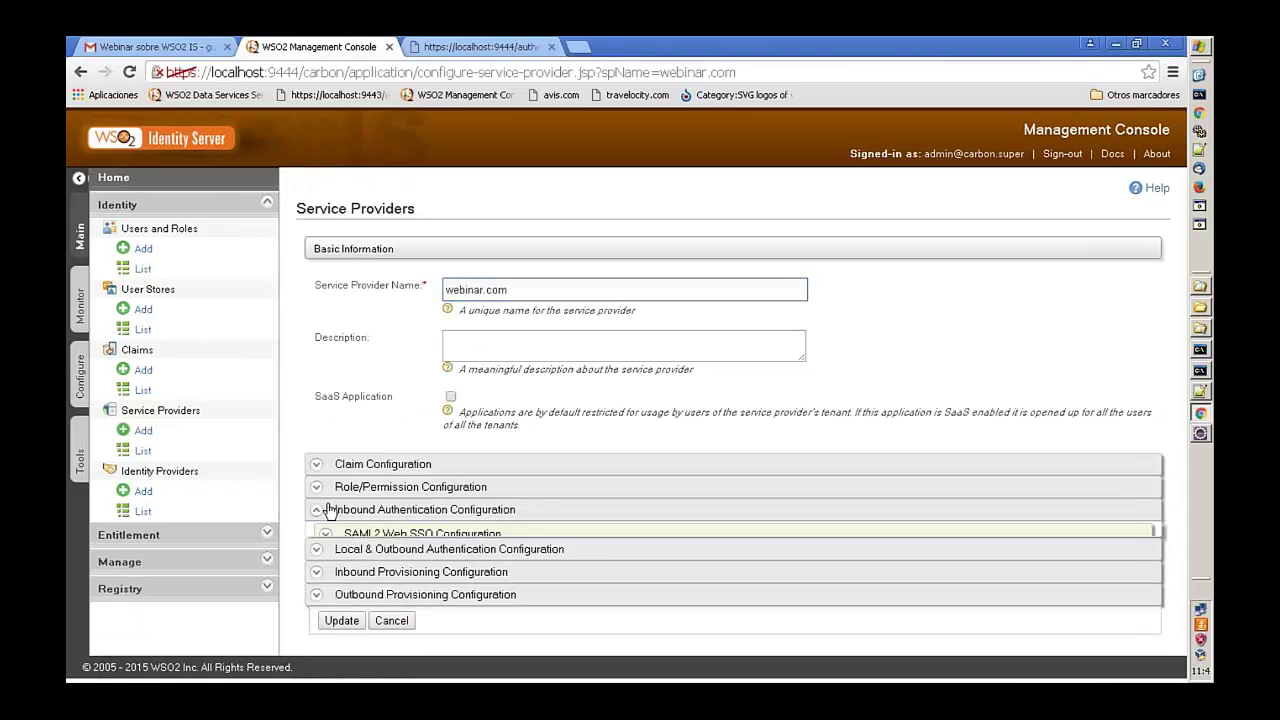
{"action": "scroll", "coordinate": [424, 467], "scroll_direction": "down", "scroll_amount": 1}
{"action": "scroll", "coordinate": [424, 467], "scroll_direction": "down", "scroll_amount": 2}
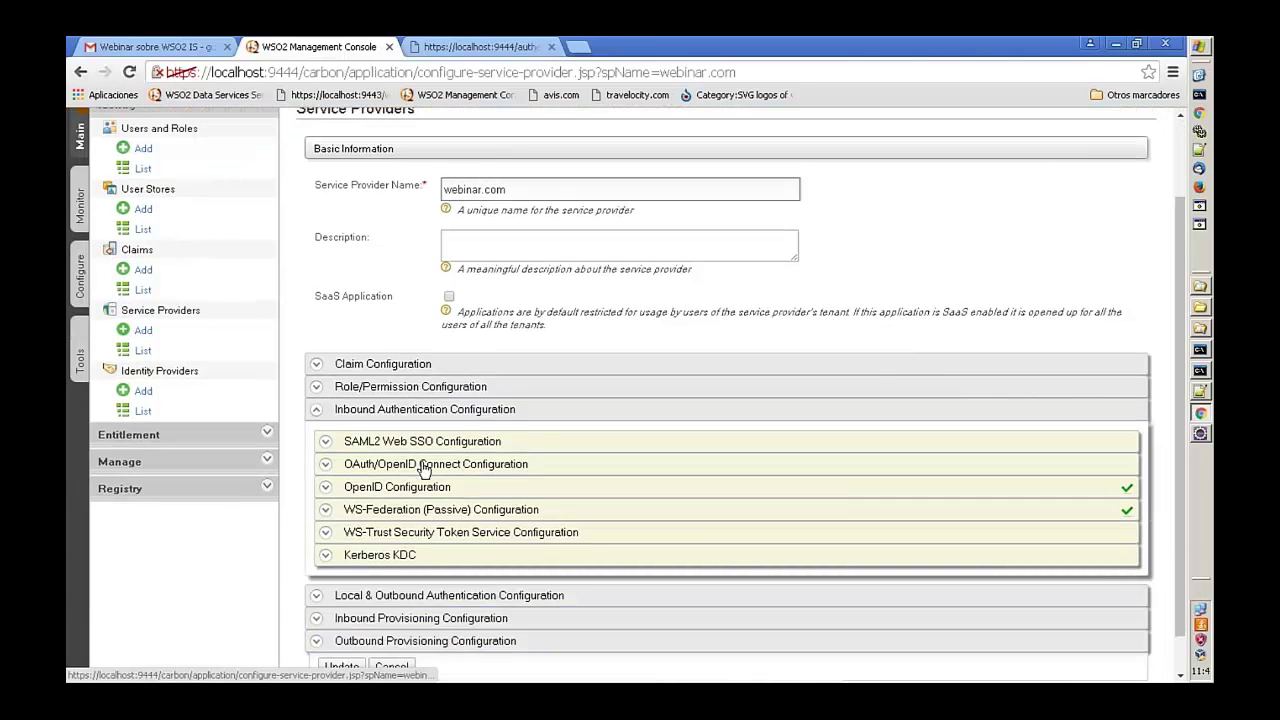
{"action": "left_click", "coordinate": [368, 434]}
{"action": "scroll", "coordinate": [368, 434], "scroll_direction": "down", "scroll_amount": 1}
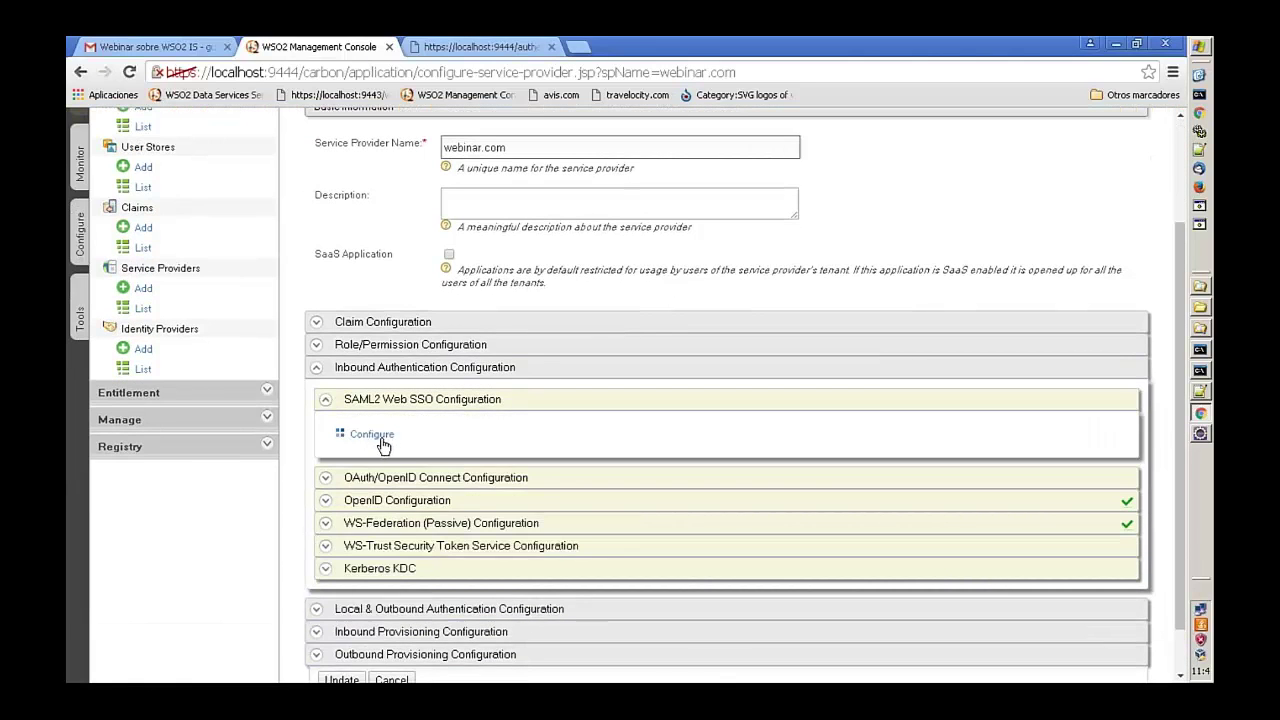
{"action": "left_click", "coordinate": [381, 439]}
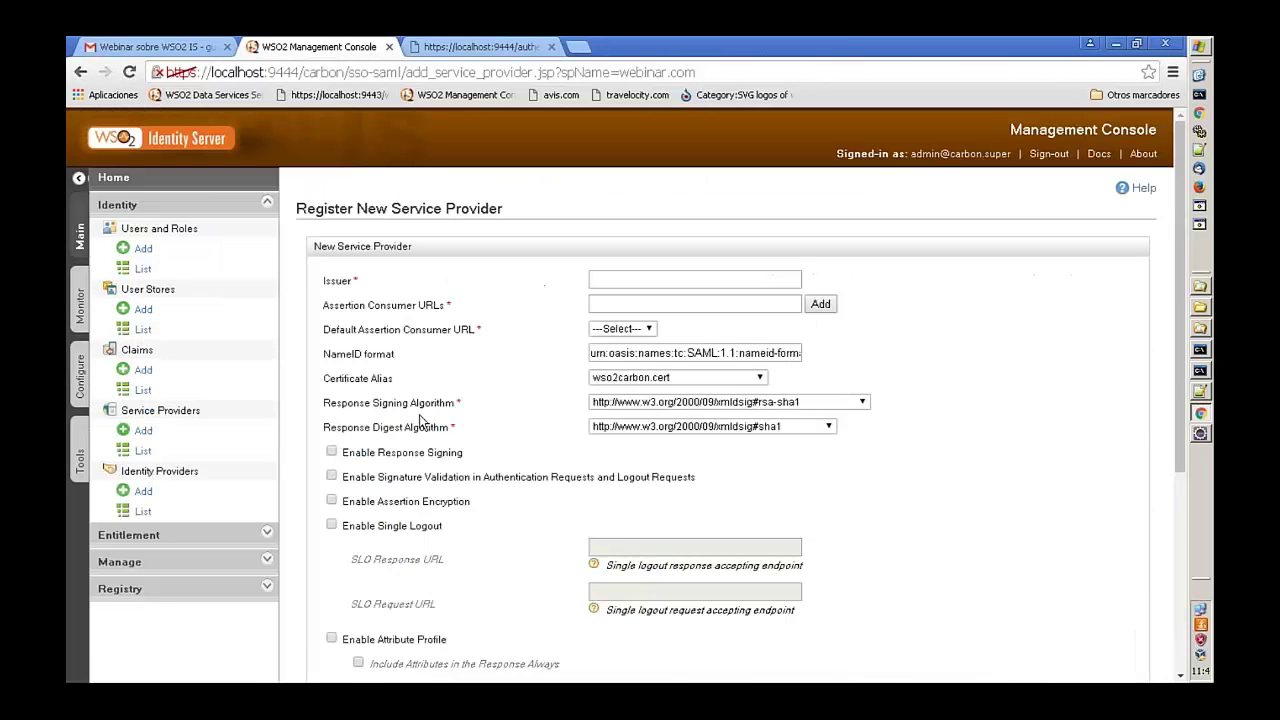
{"action": "scroll", "coordinate": [652, 422], "scroll_direction": "down", "scroll_amount": 3}
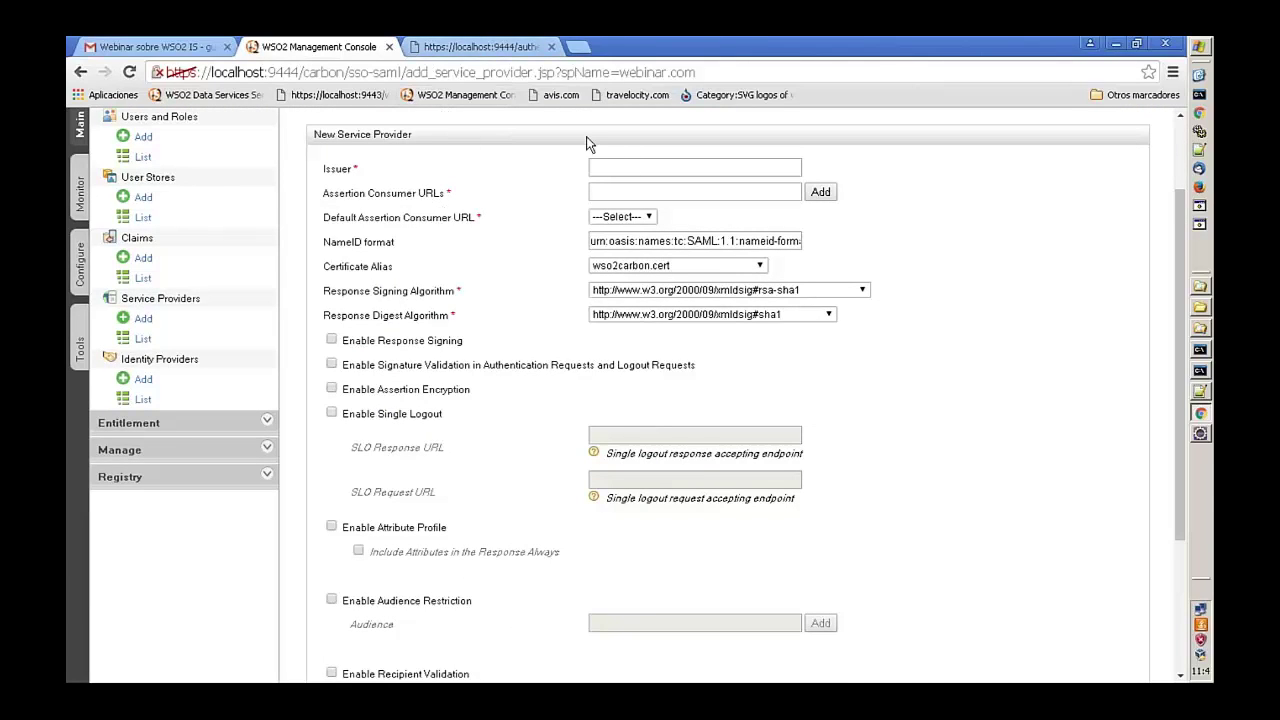
- Enter issuer webinar.com, add the Travelocity home.jsp consumer URL, and keep wso2carbon.cert
{"action": "left_click", "coordinate": [662, 166]}
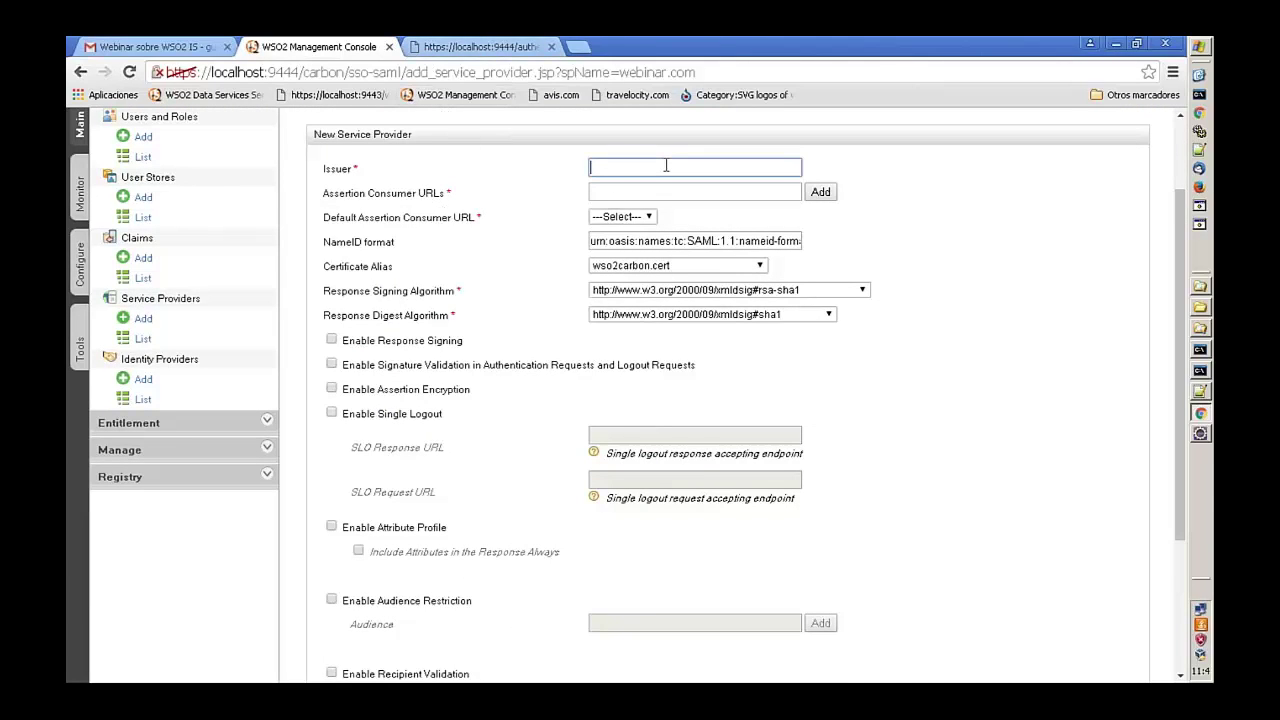
{"action": "type", "text": "web"}
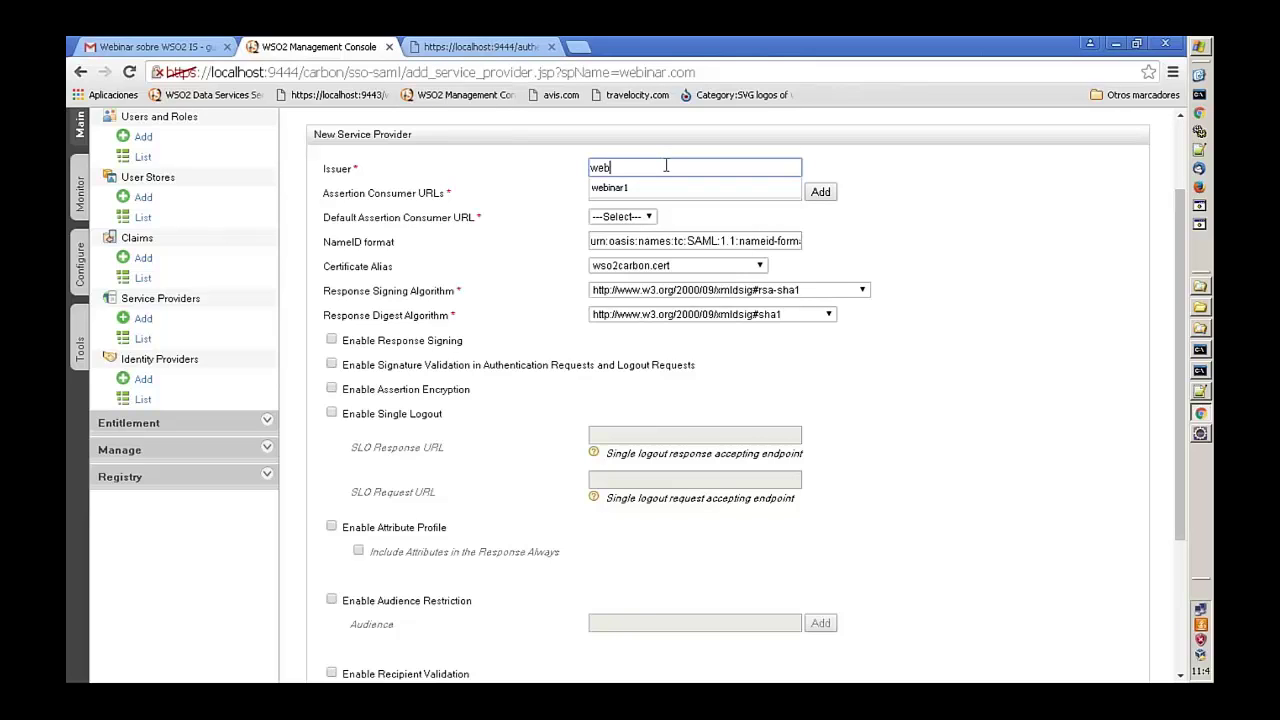
{"action": "type", "text": "inar.com"}
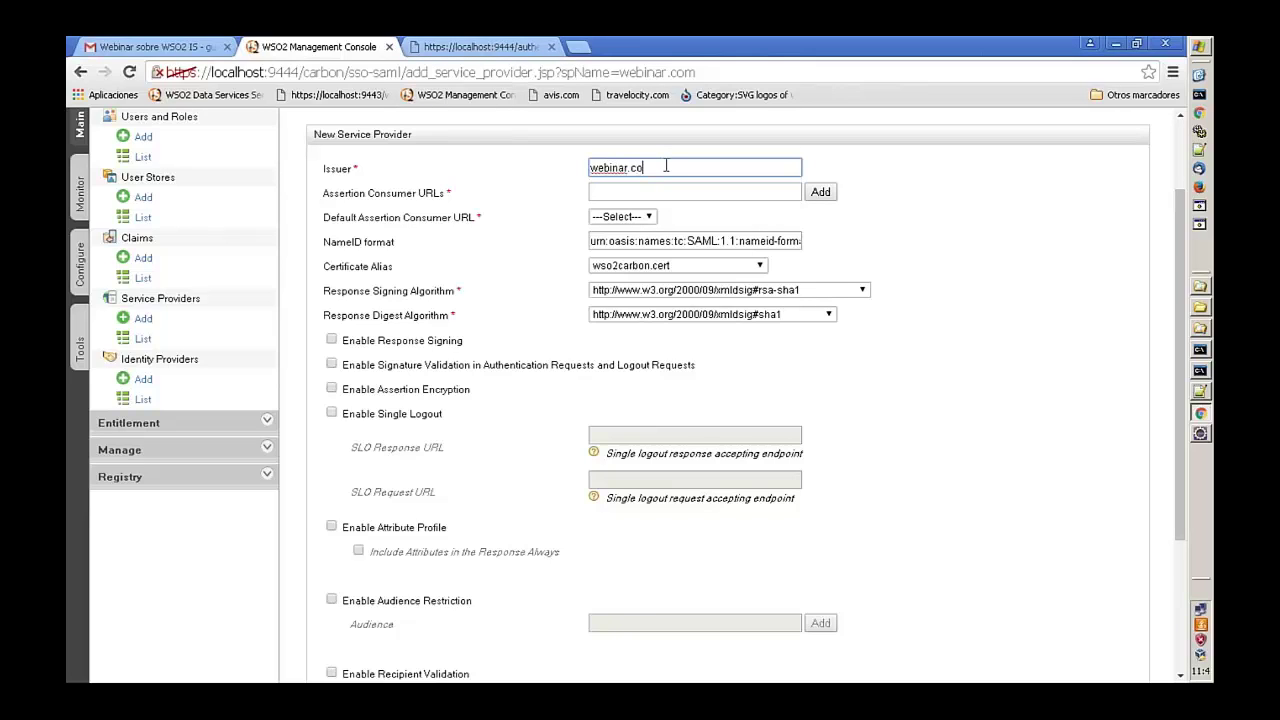
{"action": "left_click", "coordinate": [333, 192]}
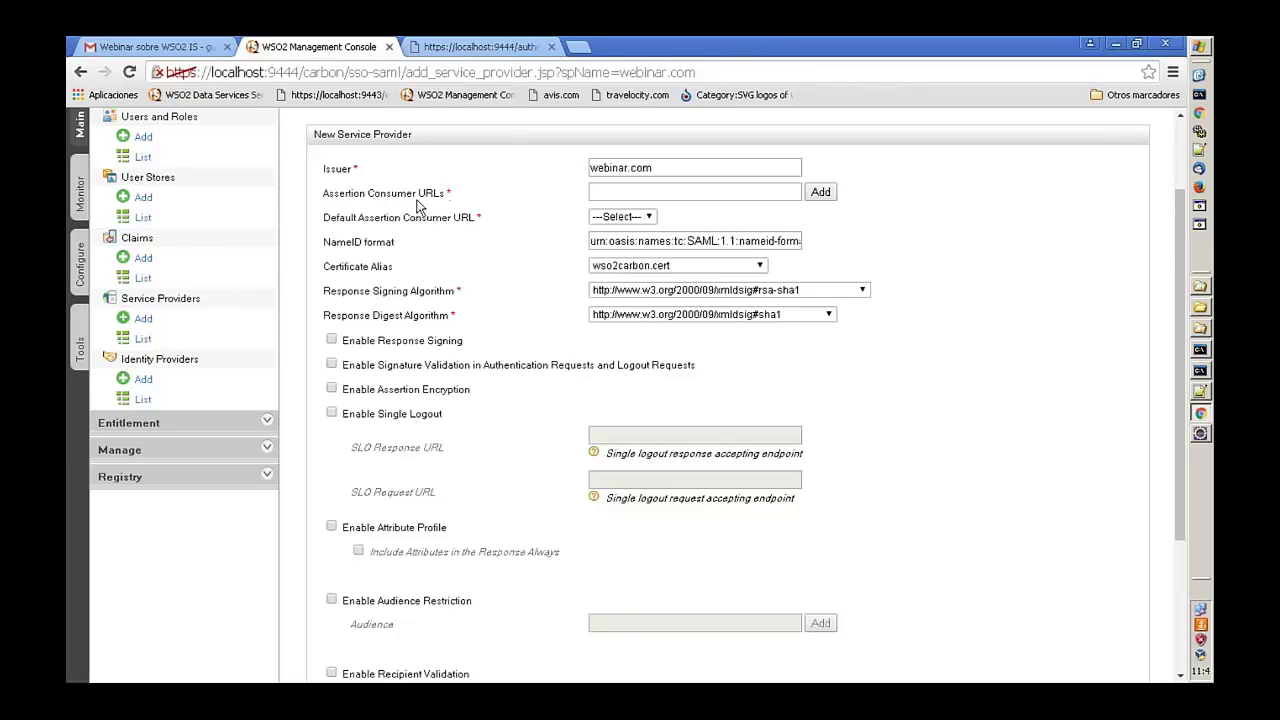
{"action": "left_click", "coordinate": [678, 193]}
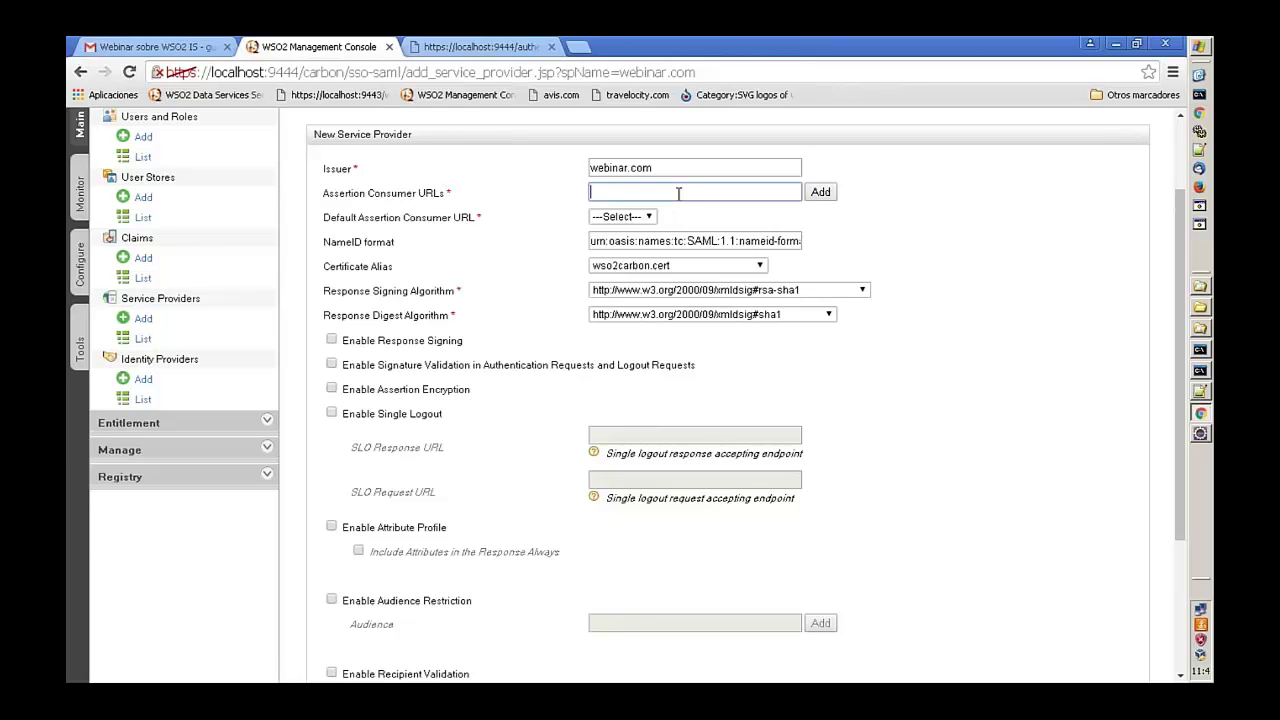
{"action": "key", "text": "ctrl+v"}
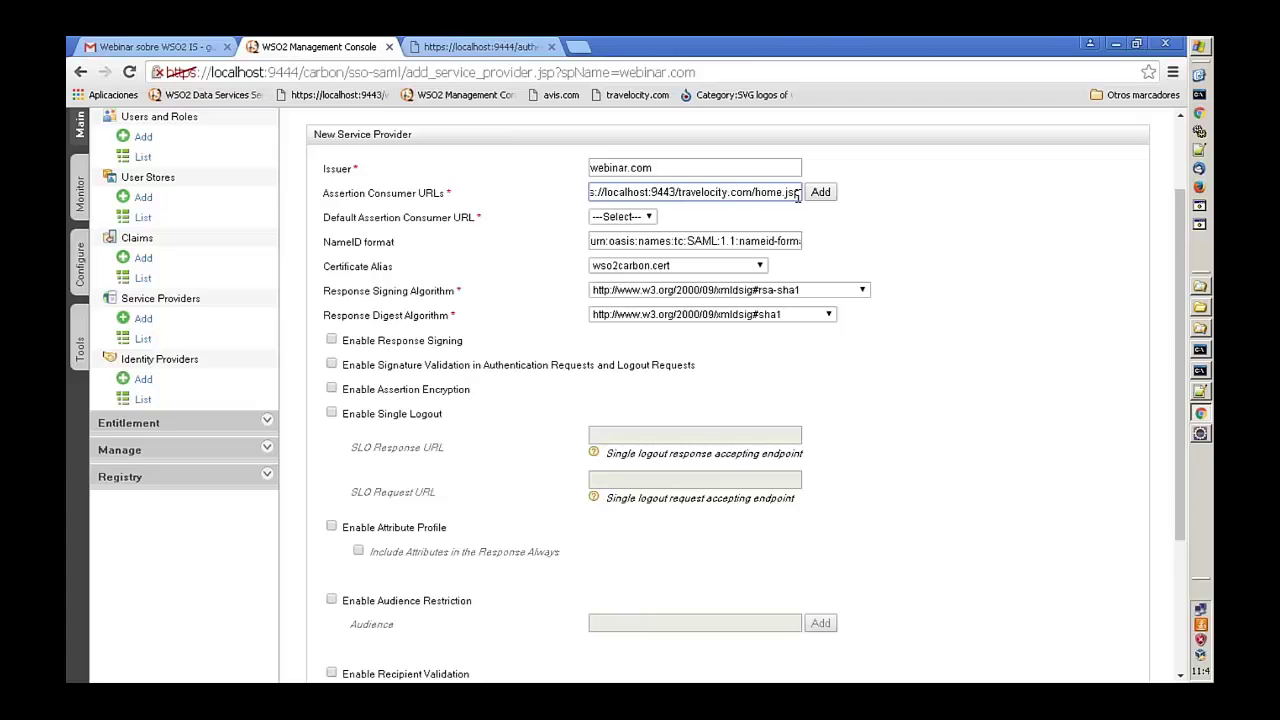
{"action": "left_click", "coordinate": [814, 196]}
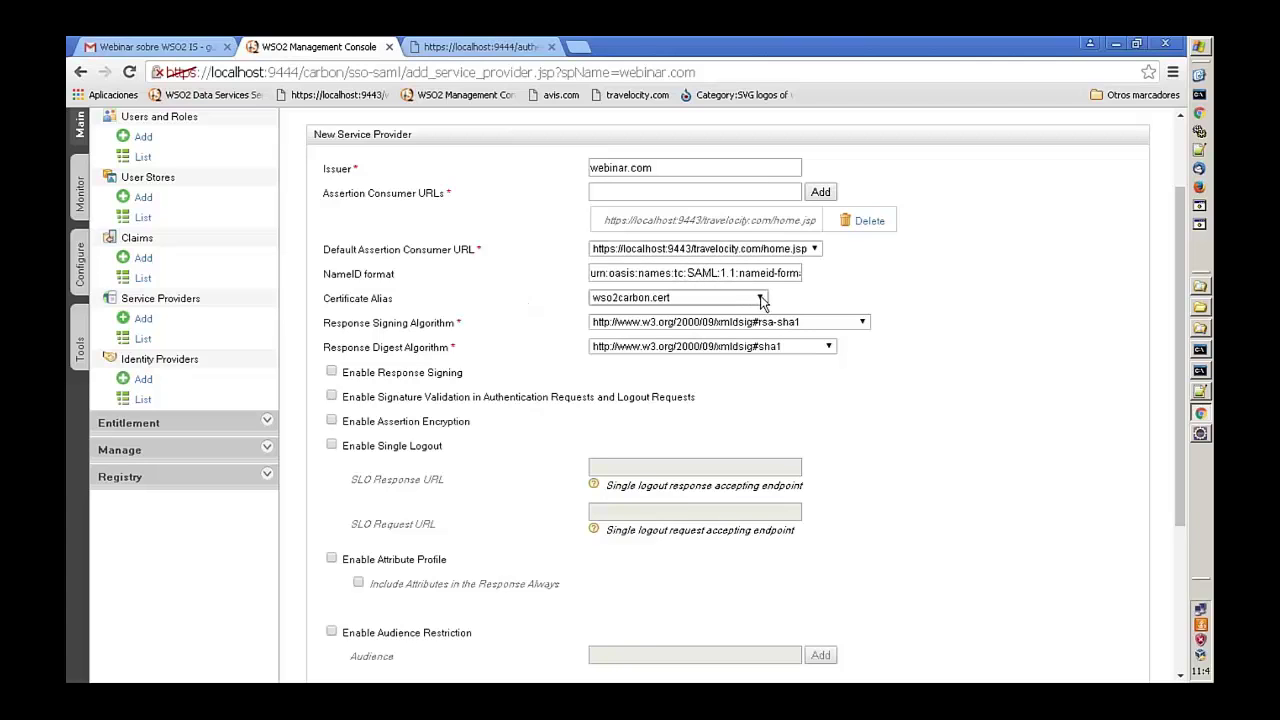
{"action": "left_click", "coordinate": [762, 299]}
{"action": "left_click", "coordinate": [762, 299]}
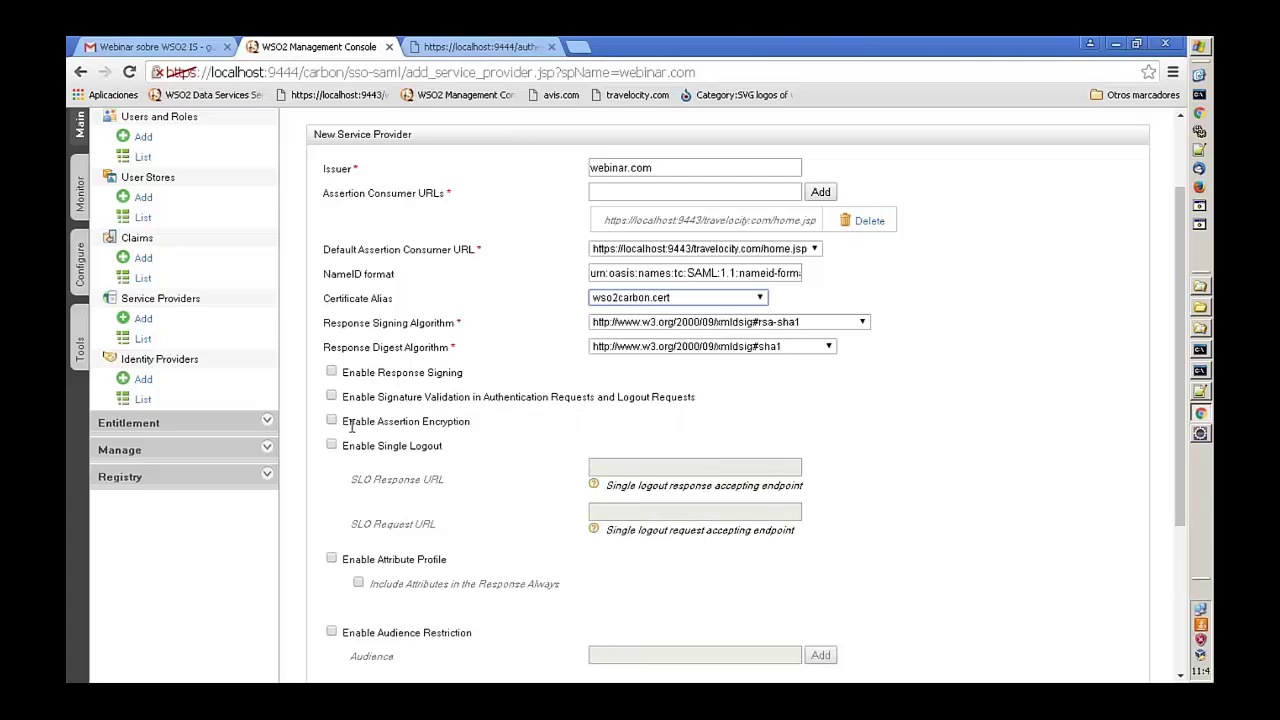
- Enable response signing and single logout, then register and save the service provider
{"action": "left_click", "coordinate": [331, 372]}
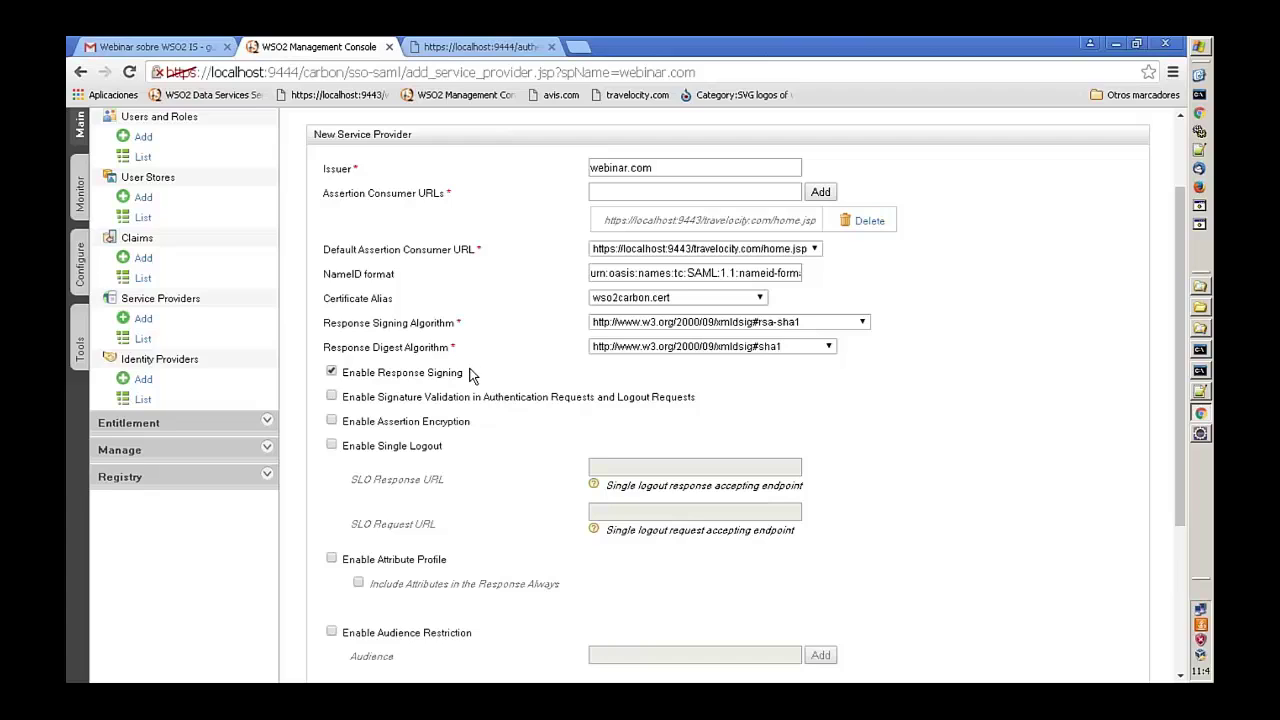
{"action": "left_click", "coordinate": [331, 446]}
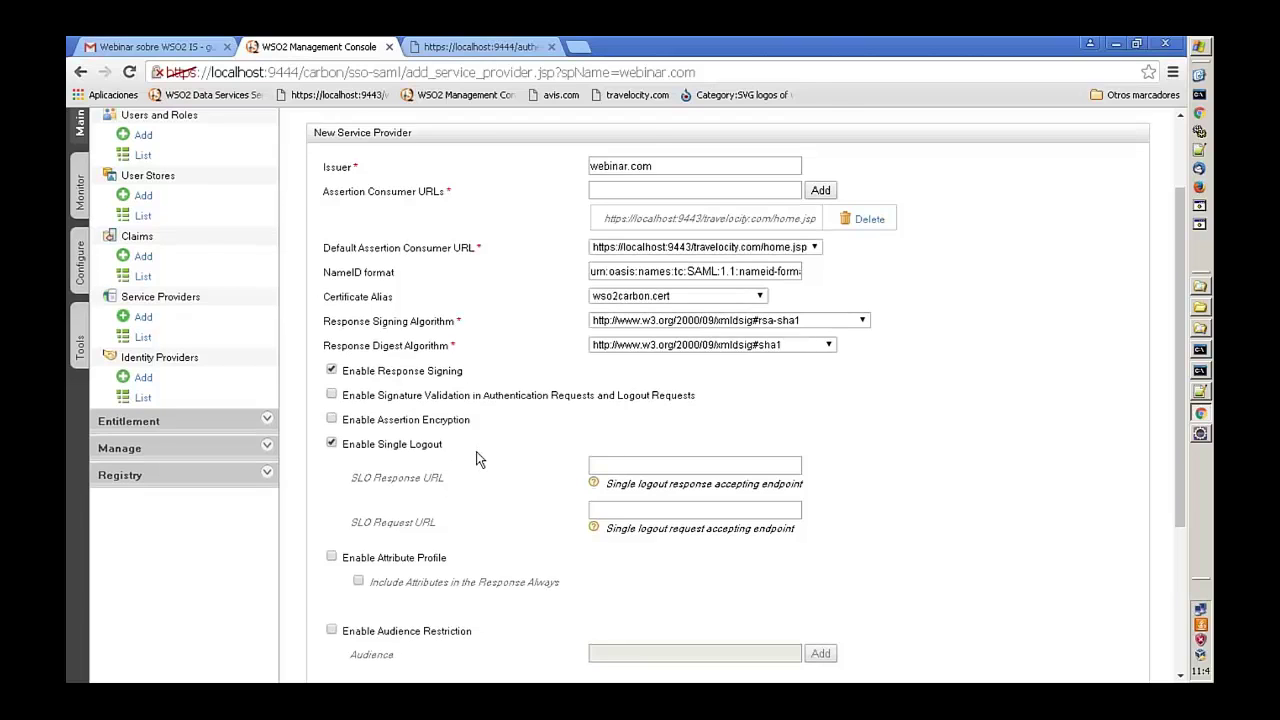
{"action": "scroll", "coordinate": [476, 451], "scroll_direction": "down", "scroll_amount": 3}
{"action": "left_click", "coordinate": [338, 622]}
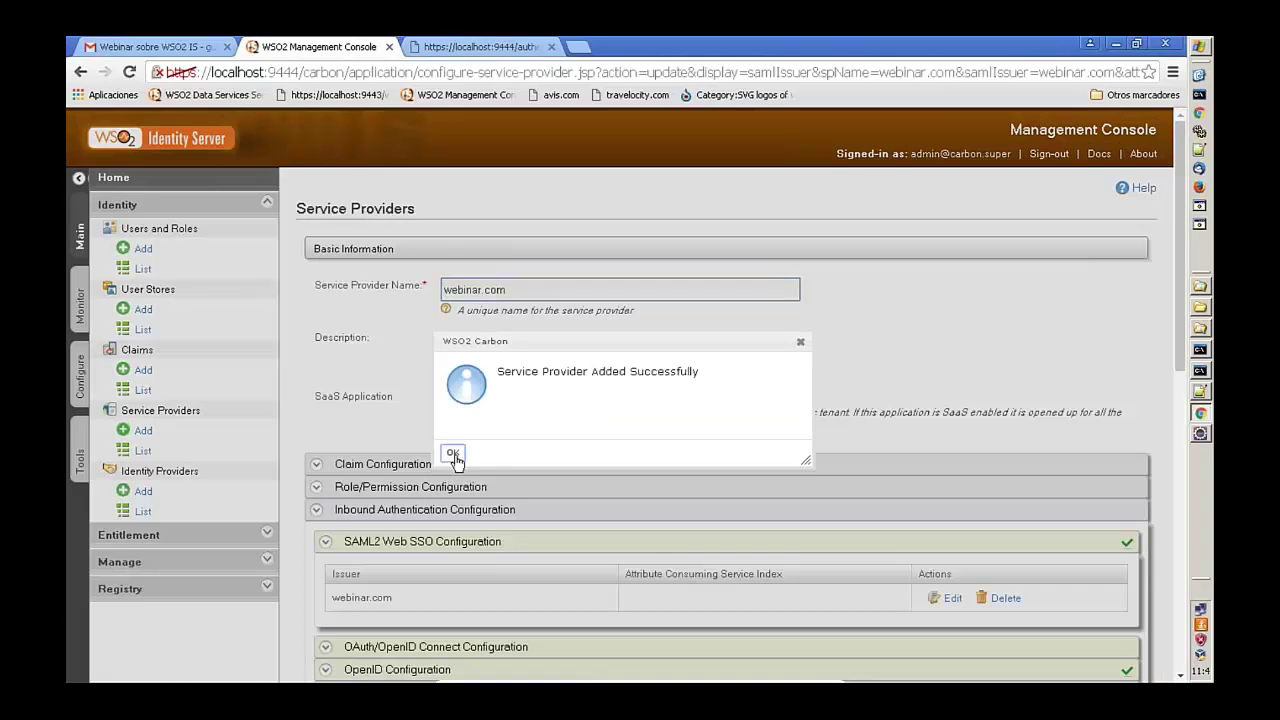
{"action": "left_click", "coordinate": [452, 453]}
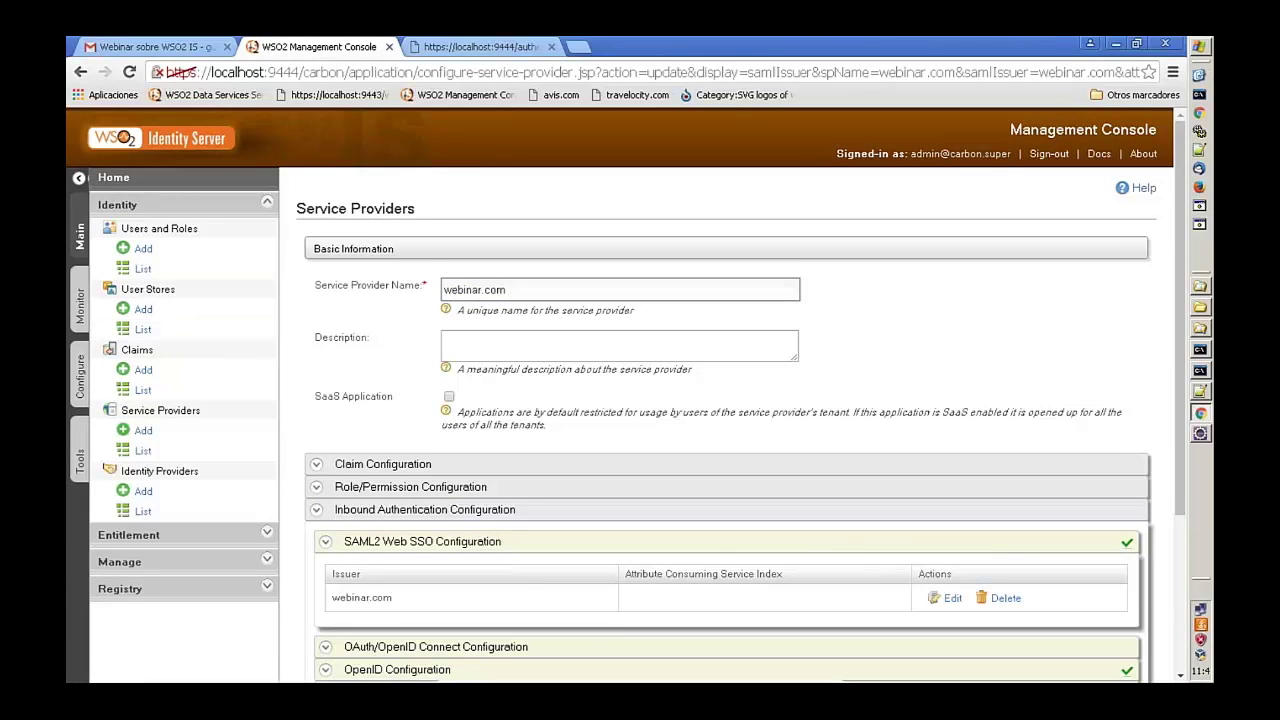
{"action": "scroll", "coordinate": [240, 345], "scroll_direction": "down", "scroll_amount": 1}
{"action": "scroll", "coordinate": [728, 400], "scroll_direction": "down", "scroll_amount": 3}
{"action": "left_click", "coordinate": [338, 625]}
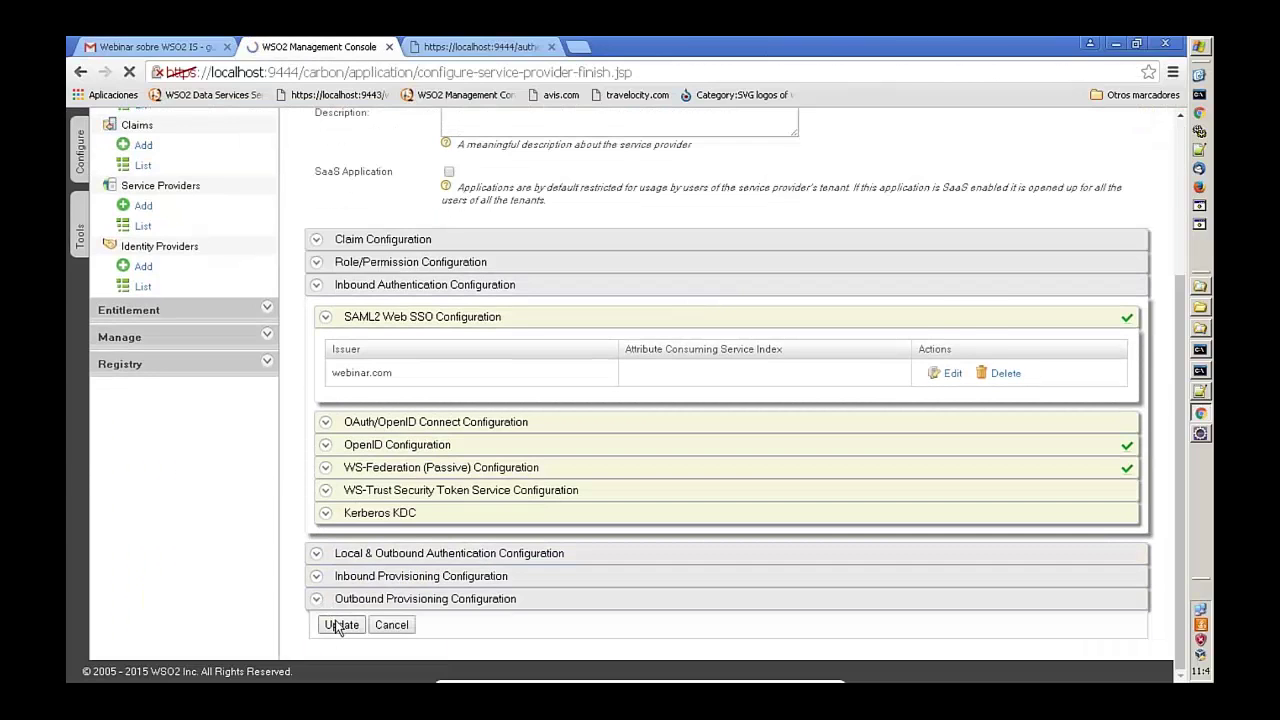
{"action": "left_click_drag", "start_coordinate": [383, 385], "coordinate": [320, 385]}
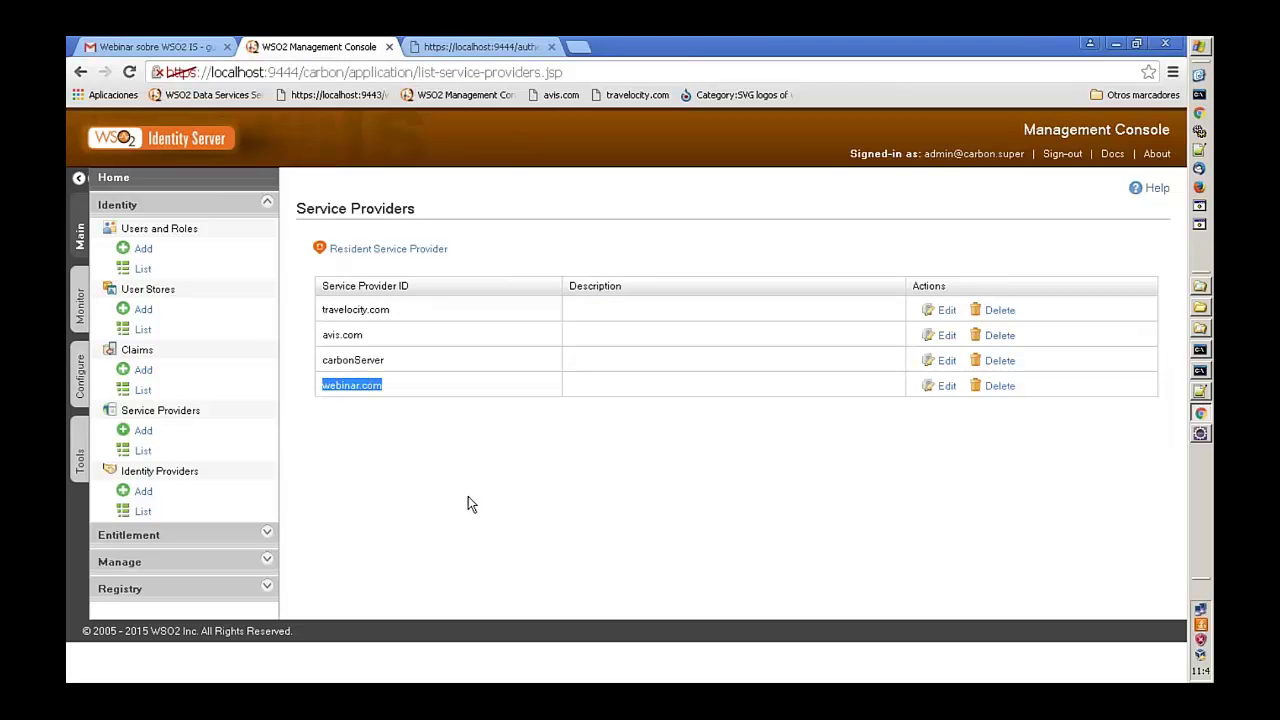
- Log in to the Travelocity app via WSO2 SSO using the administrator username and password
{"action": "left_click", "coordinate": [466, 46]}
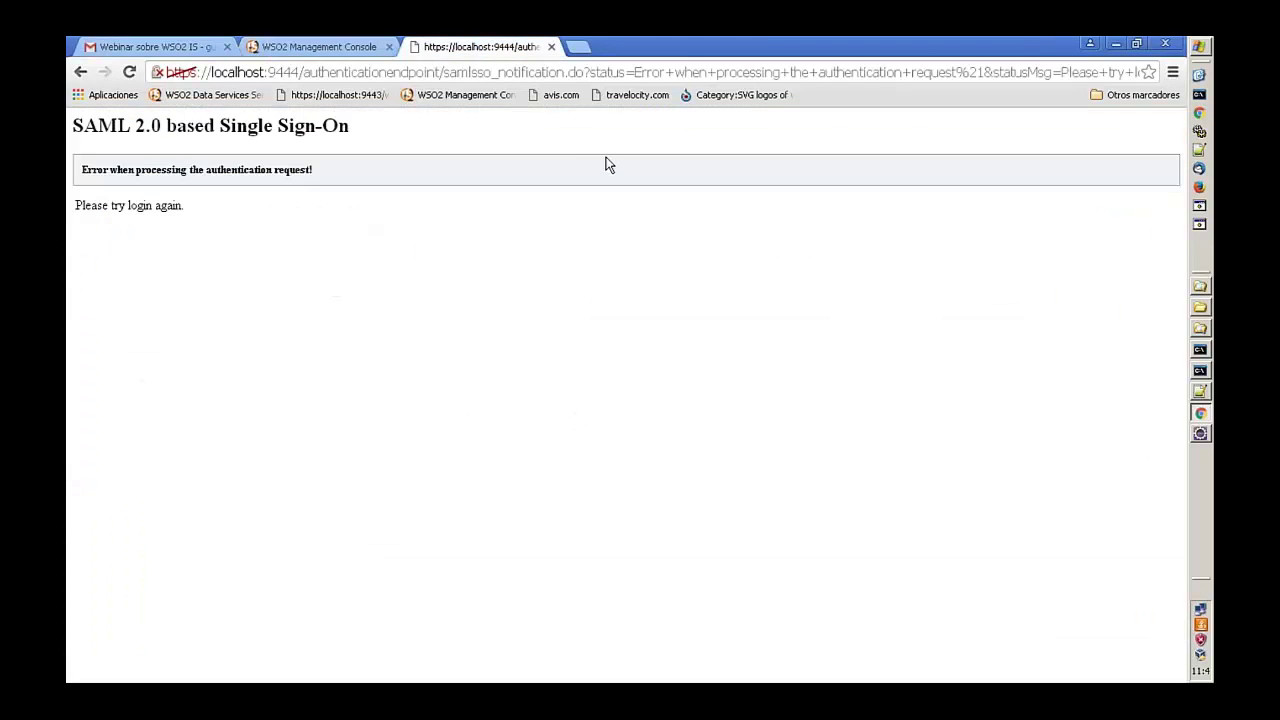
{"action": "left_click", "coordinate": [620, 96]}
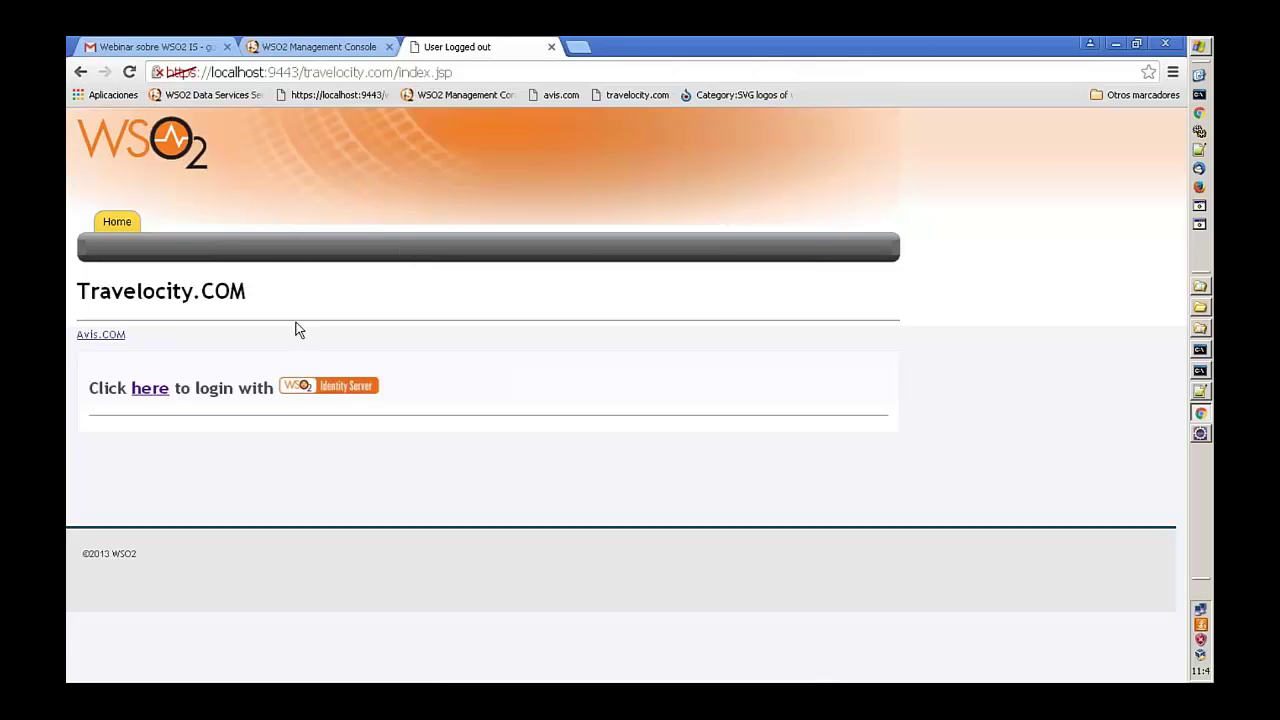
{"action": "left_click", "coordinate": [156, 392]}
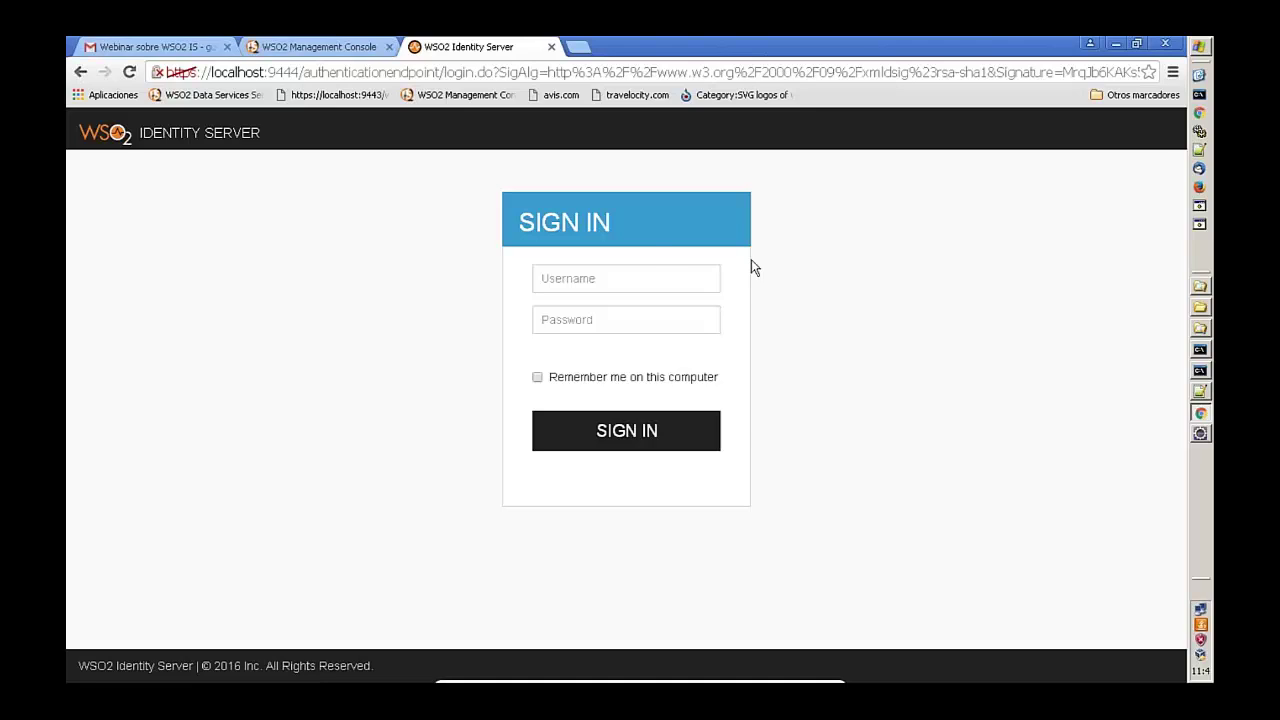
{"action": "left_click", "coordinate": [644, 279]}
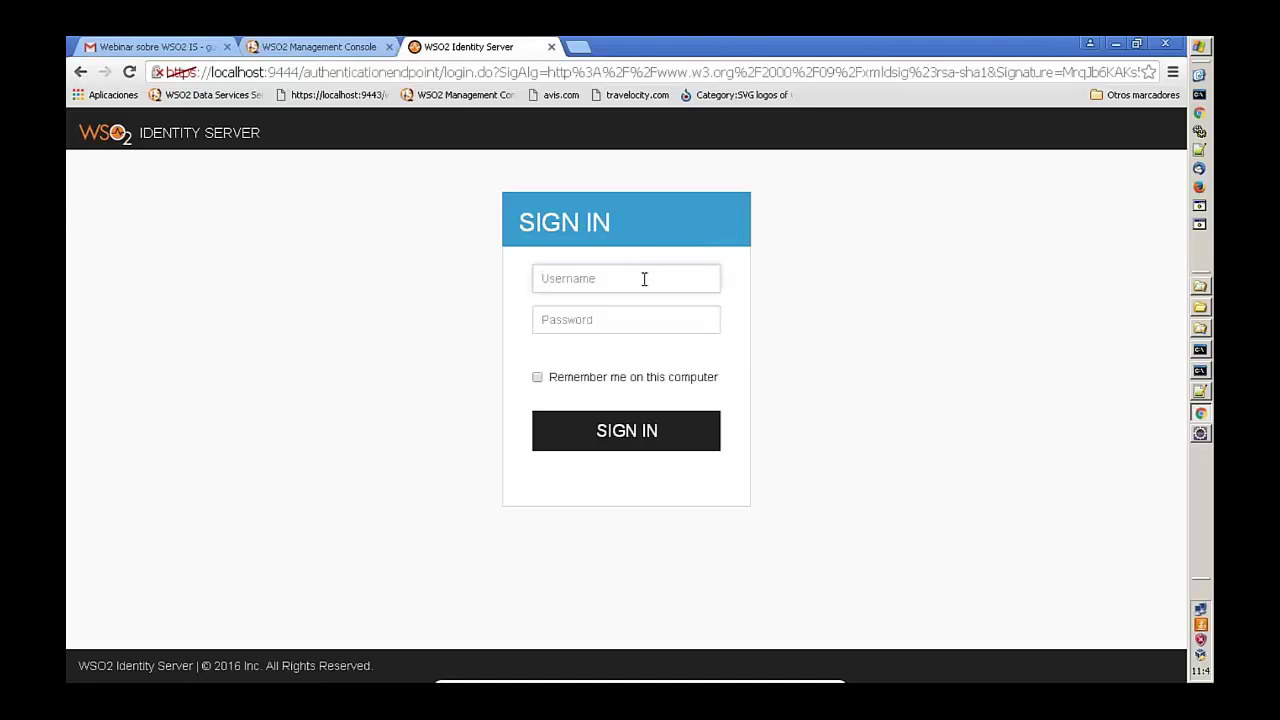
{"action": "type", "text": "admin"}
{"action": "key", "text": "Tab"}
{"action": "type", "text": "admi"}
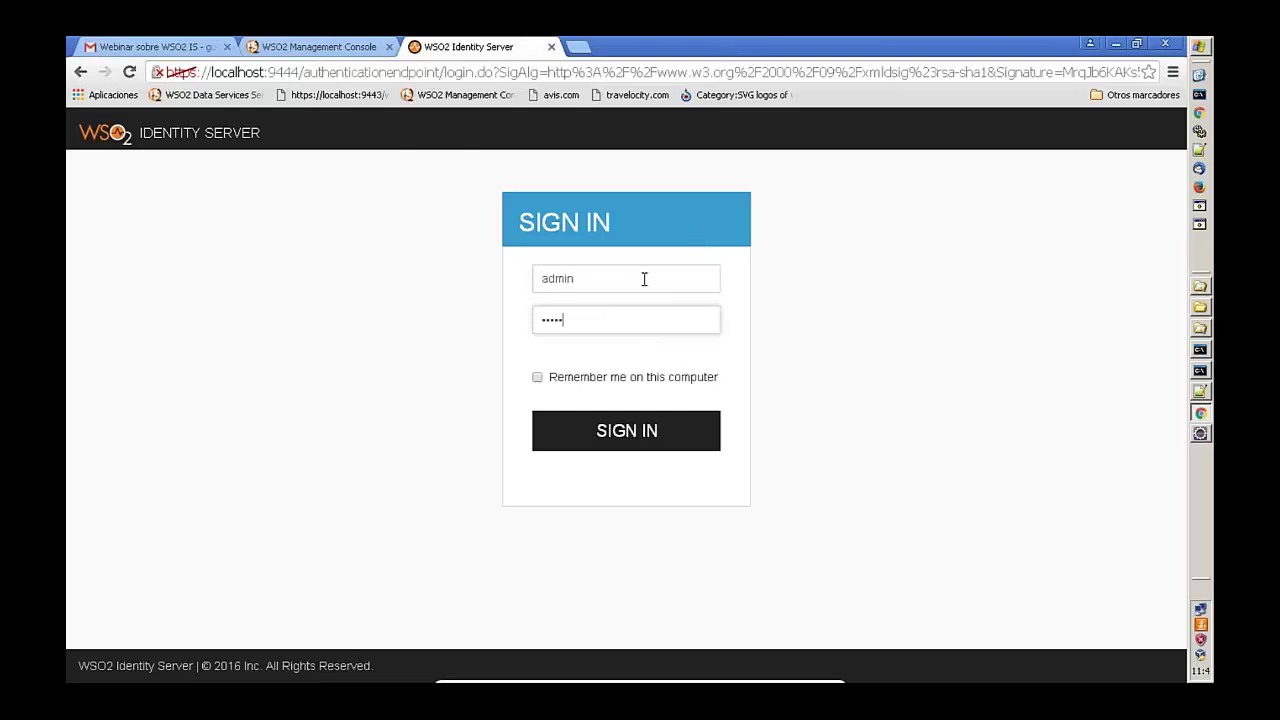
{"action": "type", "text": "n"}
{"action": "key", "text": "Return"}
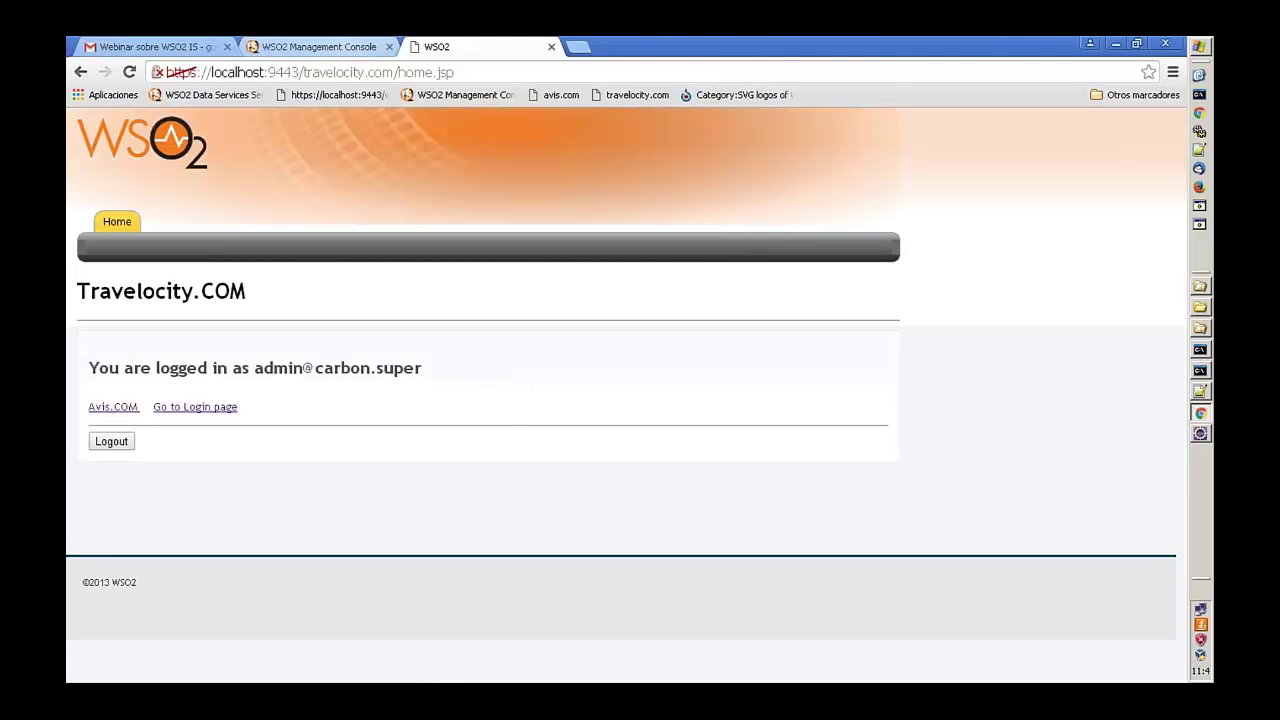
{"action": "left_click_drag", "start_coordinate": [254, 368], "coordinate": [452, 369]}
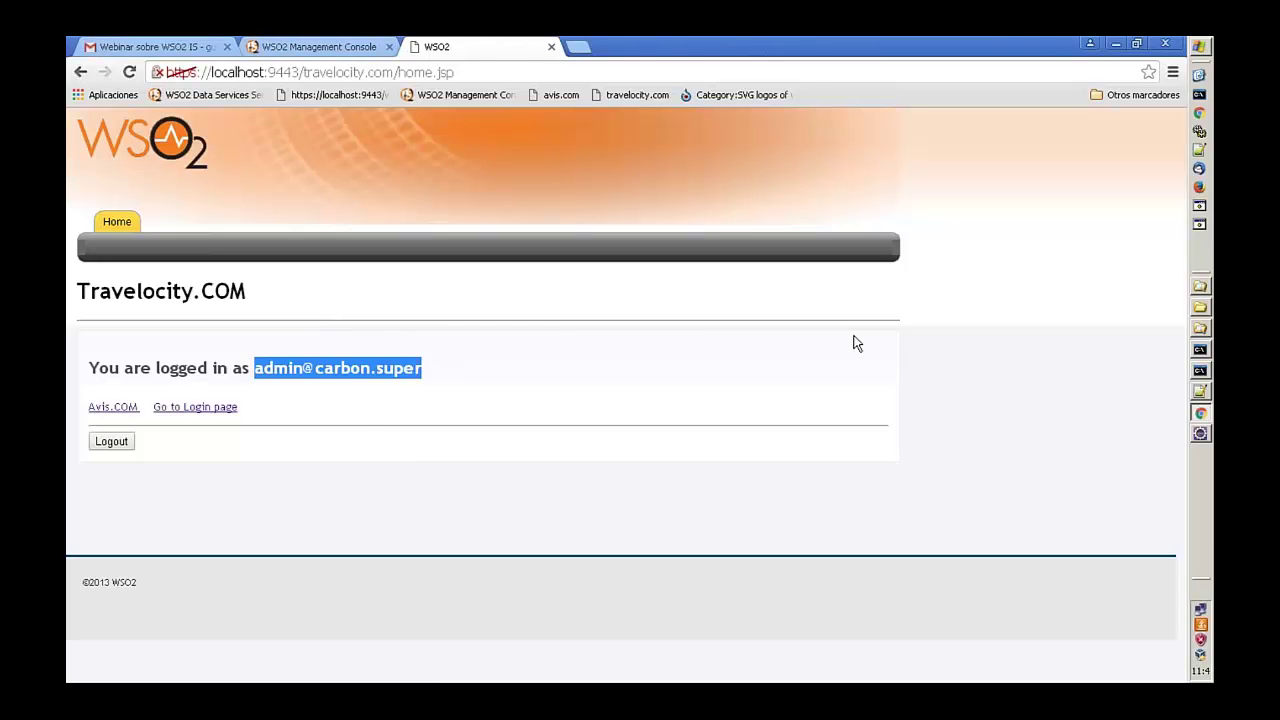
- Open avis.com's avis.properties and change SAML.IssuerID to webinar1.com
{"action": "left_click", "coordinate": [1201, 435]}
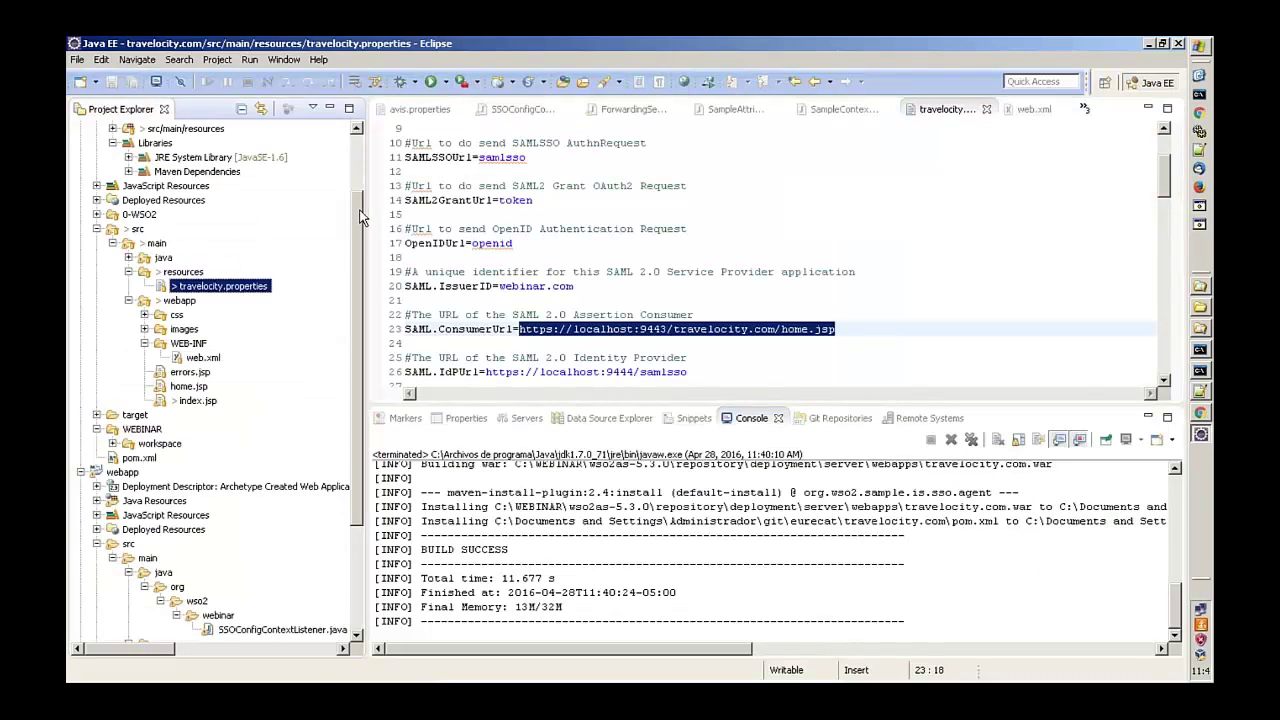
{"action": "scroll", "coordinate": [362, 220], "scroll_direction": "up", "scroll_amount": 5}
{"action": "left_click", "coordinate": [85, 134]}
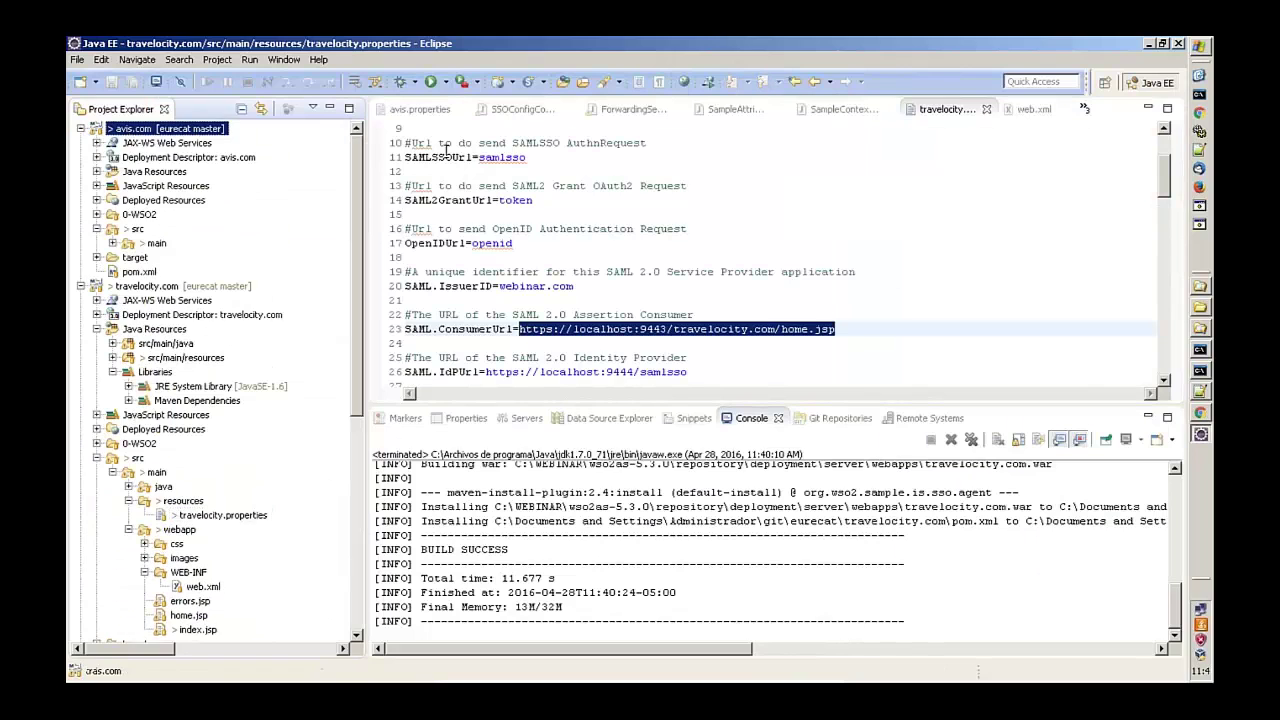
{"action": "left_click", "coordinate": [113, 243]}
{"action": "left_click", "coordinate": [128, 272]}
{"action": "left_click", "coordinate": [200, 286]}
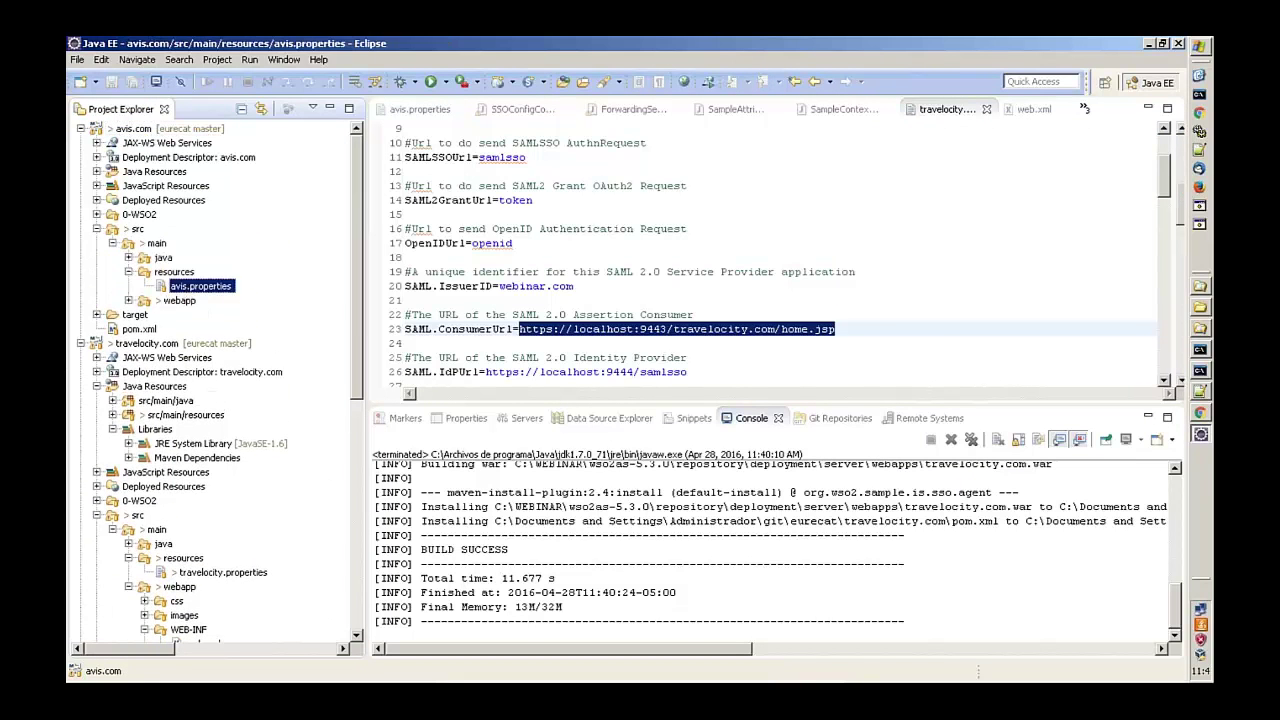
{"action": "double_click", "coordinate": [200, 286]}
{"action": "scroll", "coordinate": [656, 271], "scroll_direction": "up", "scroll_amount": 5}
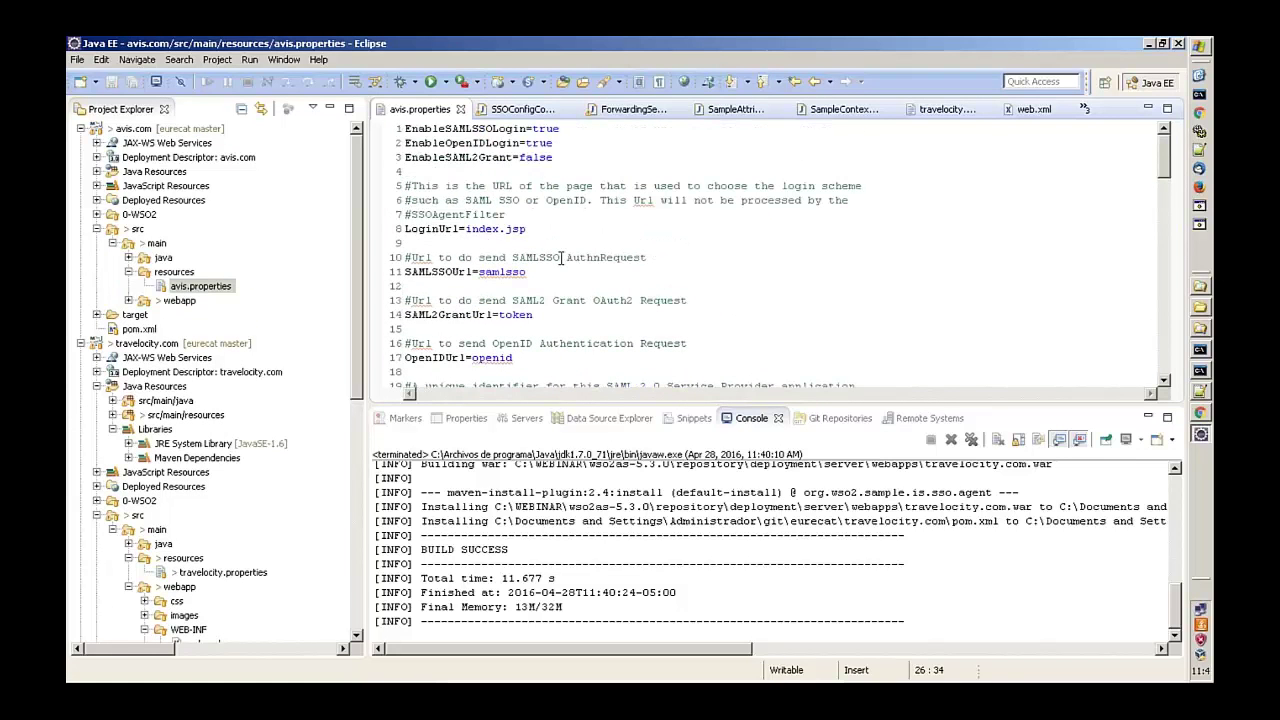
{"action": "scroll", "coordinate": [562, 258], "scroll_direction": "down", "scroll_amount": 3}
{"action": "double_click", "coordinate": [512, 286]}
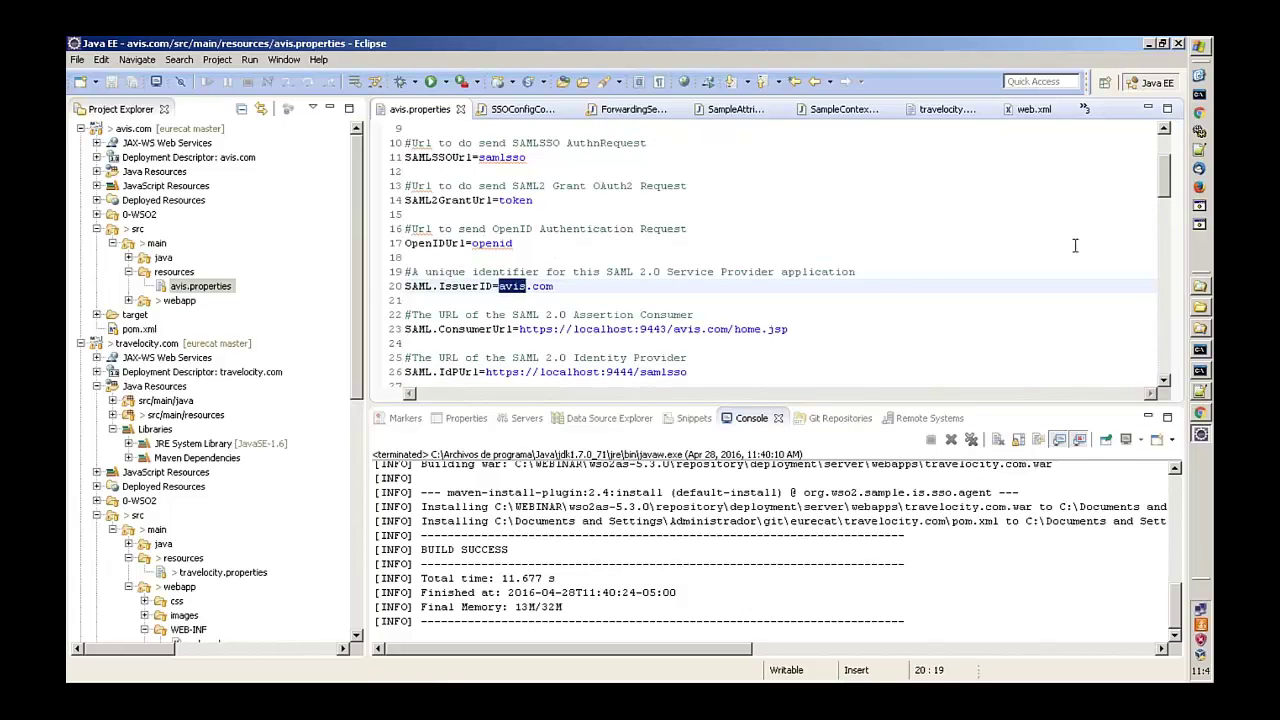
{"action": "type", "text": "webinar1"}
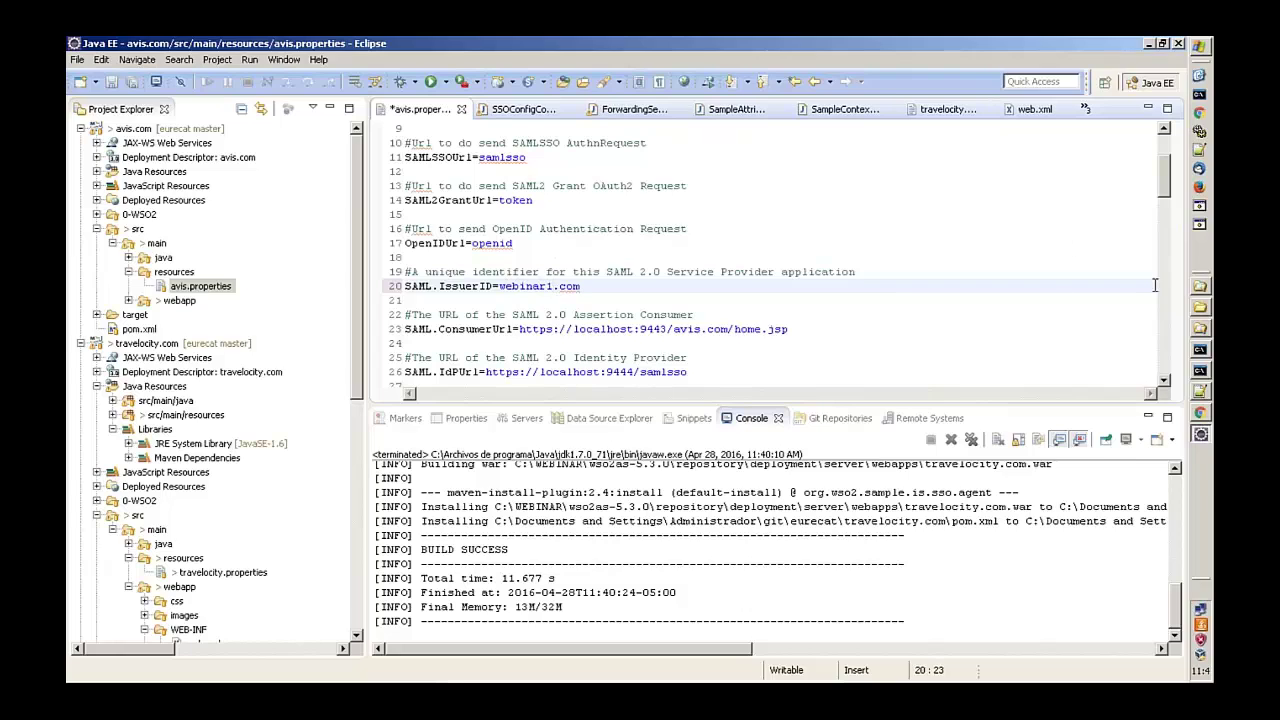
{"action": "left_click_drag", "start_coordinate": [790, 329], "coordinate": [518, 329]}
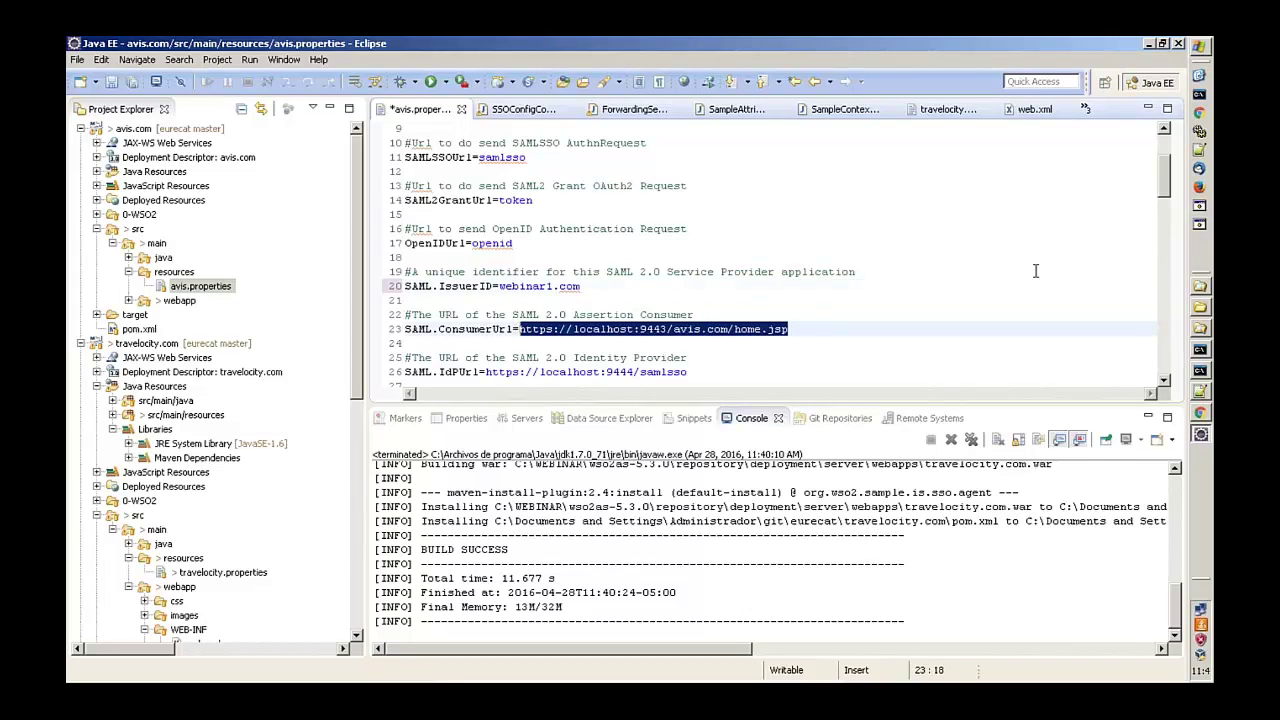
- Run Maven install on the avis.com project
{"action": "left_click", "coordinate": [157, 131]}
{"action": "right_click", "coordinate": [157, 131]}
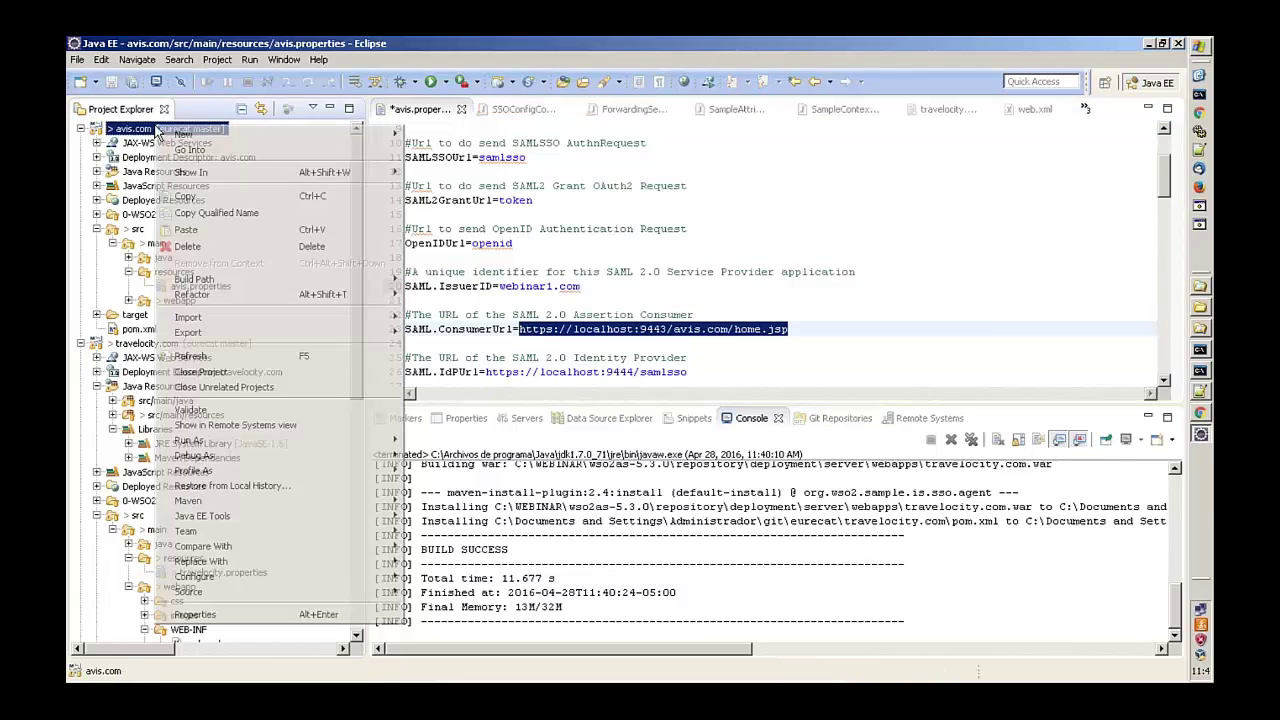
{"action": "mouse_move", "coordinate": [300, 455]}
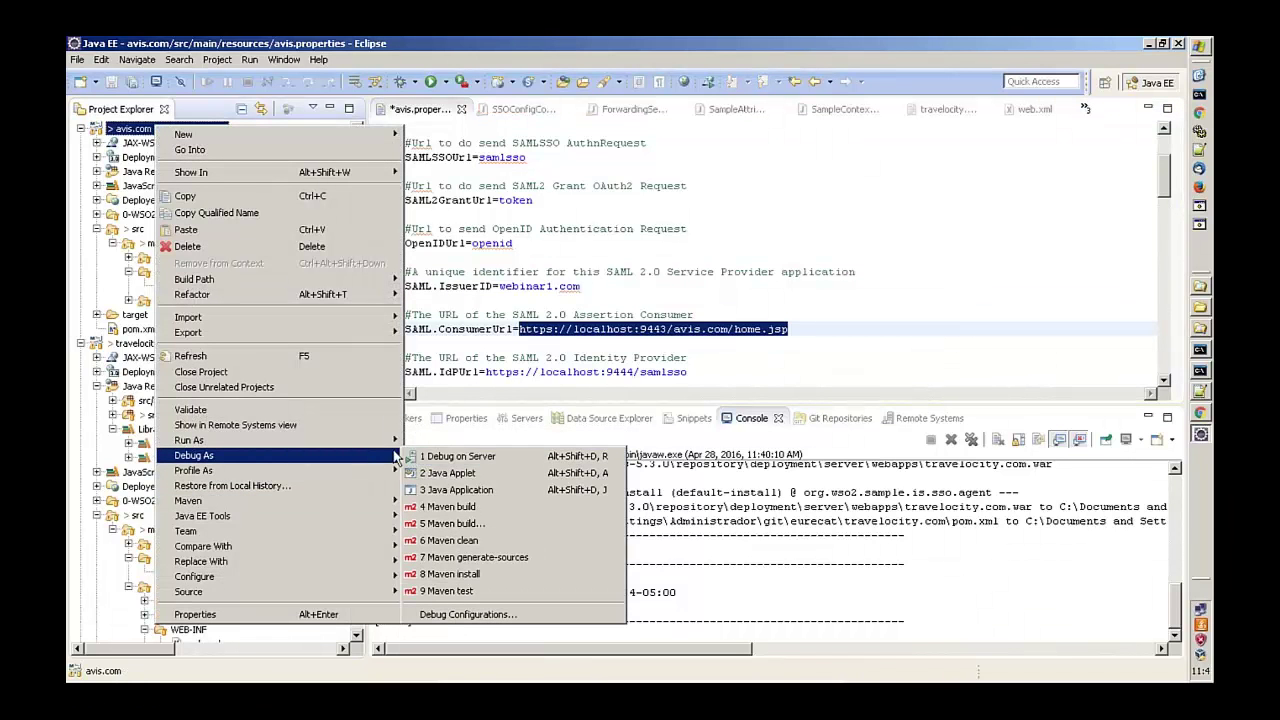
{"action": "mouse_move", "coordinate": [390, 441]}
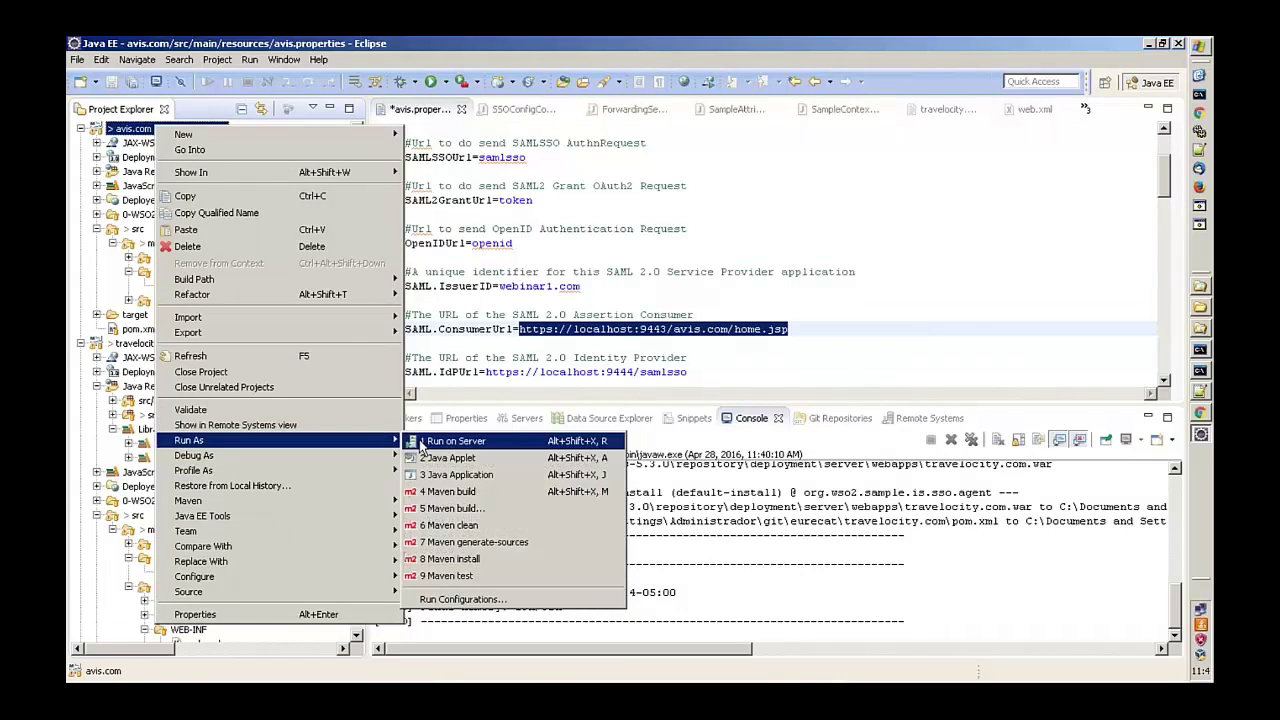
{"action": "left_click", "coordinate": [447, 558]}
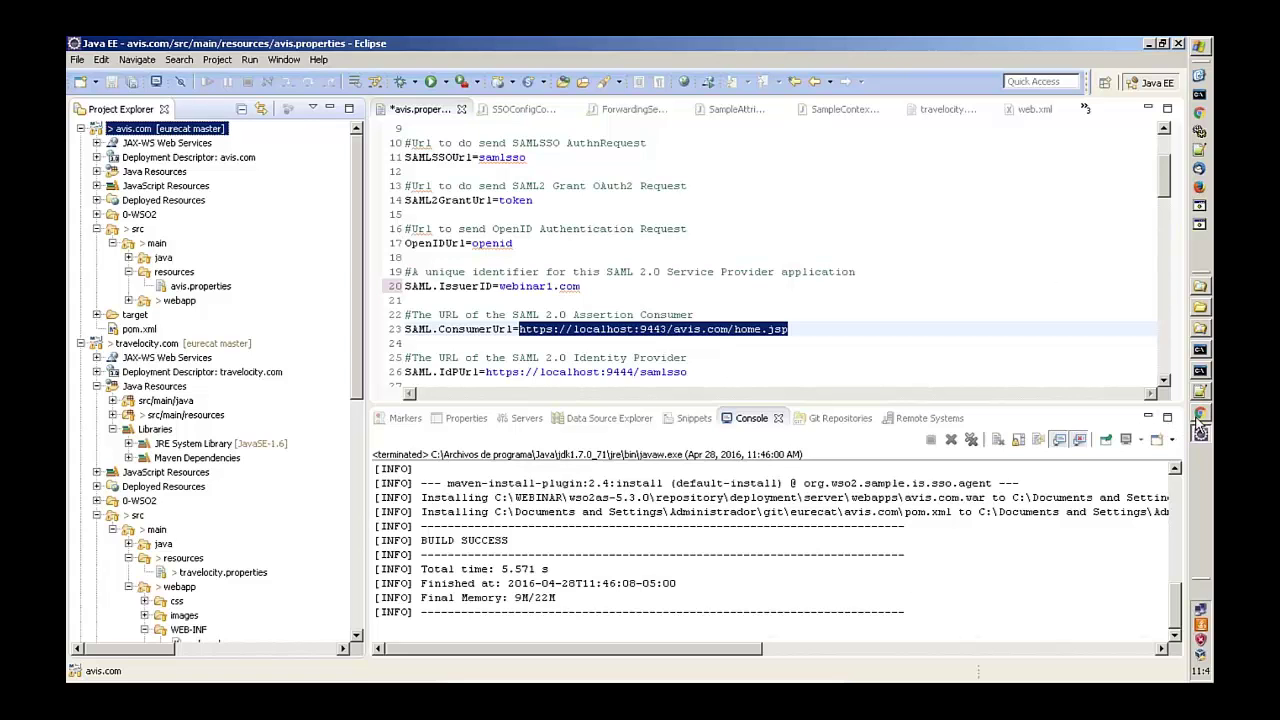
- Check both server consoles, then load the avis.com bookmark in a new browser tab
{"action": "left_click", "coordinate": [1201, 372]}
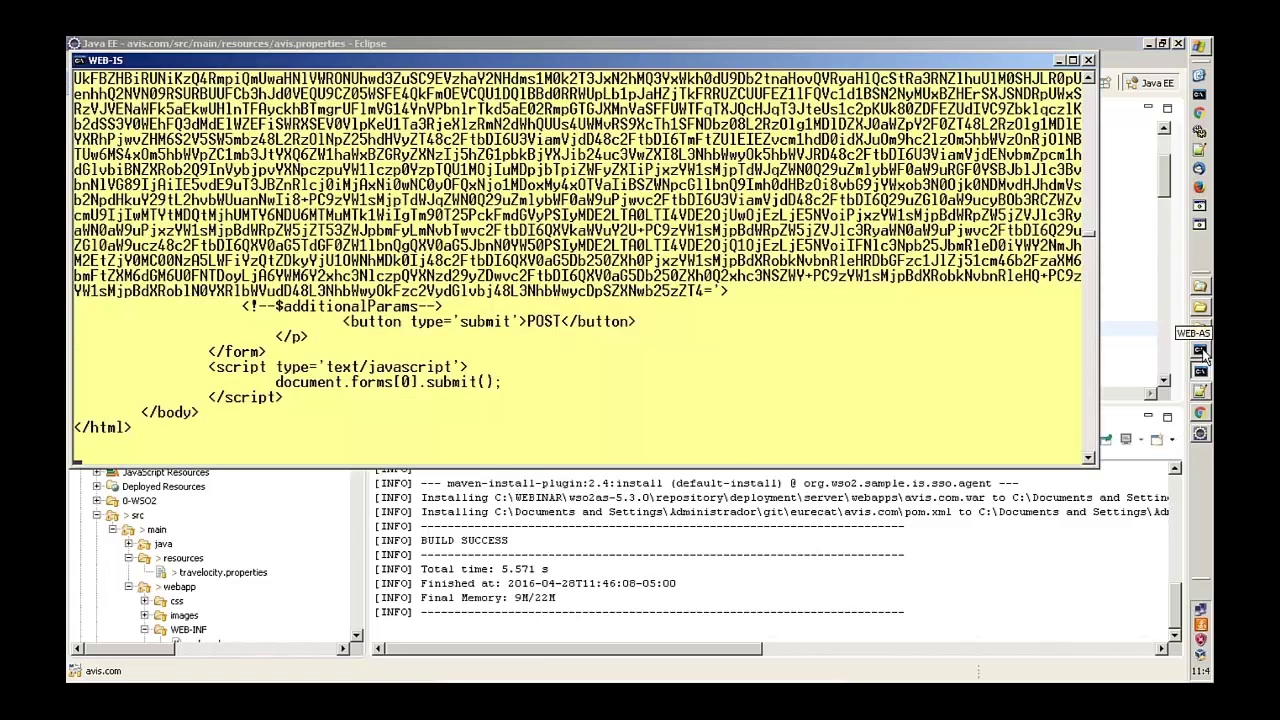
{"action": "left_click", "coordinate": [1201, 351]}
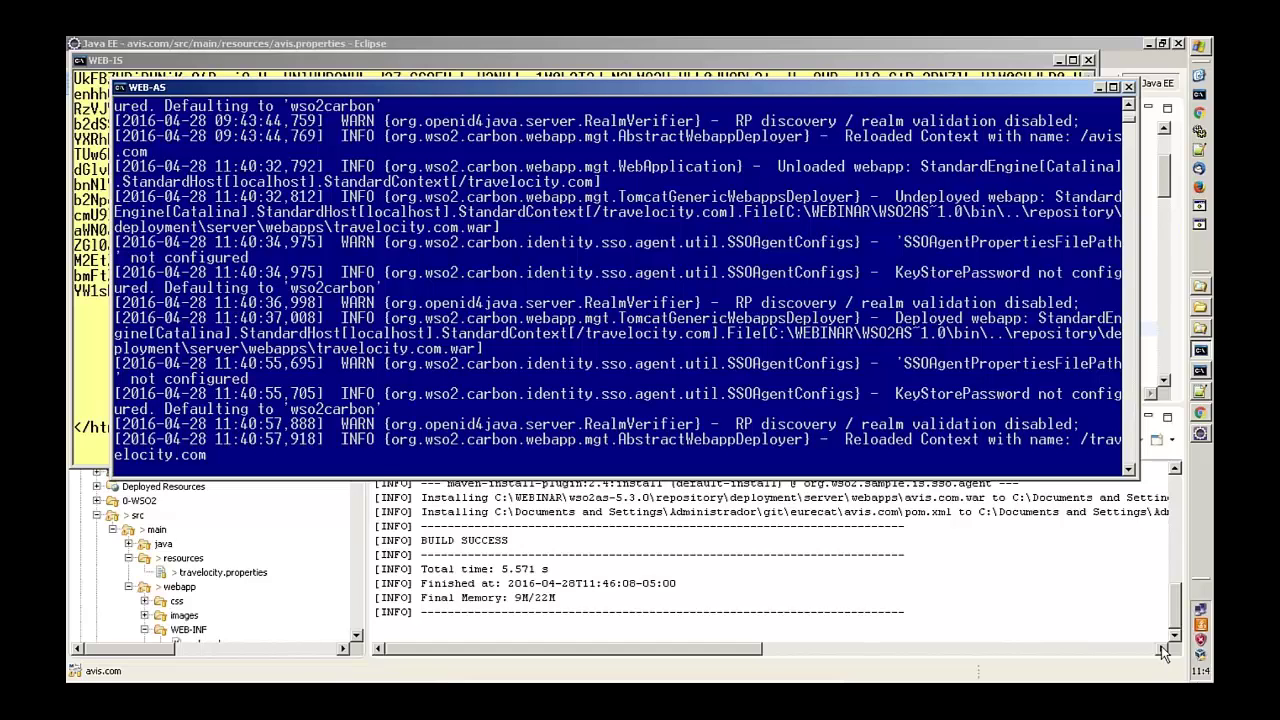
{"action": "left_click", "coordinate": [1201, 416]}
{"action": "left_click", "coordinate": [578, 47]}
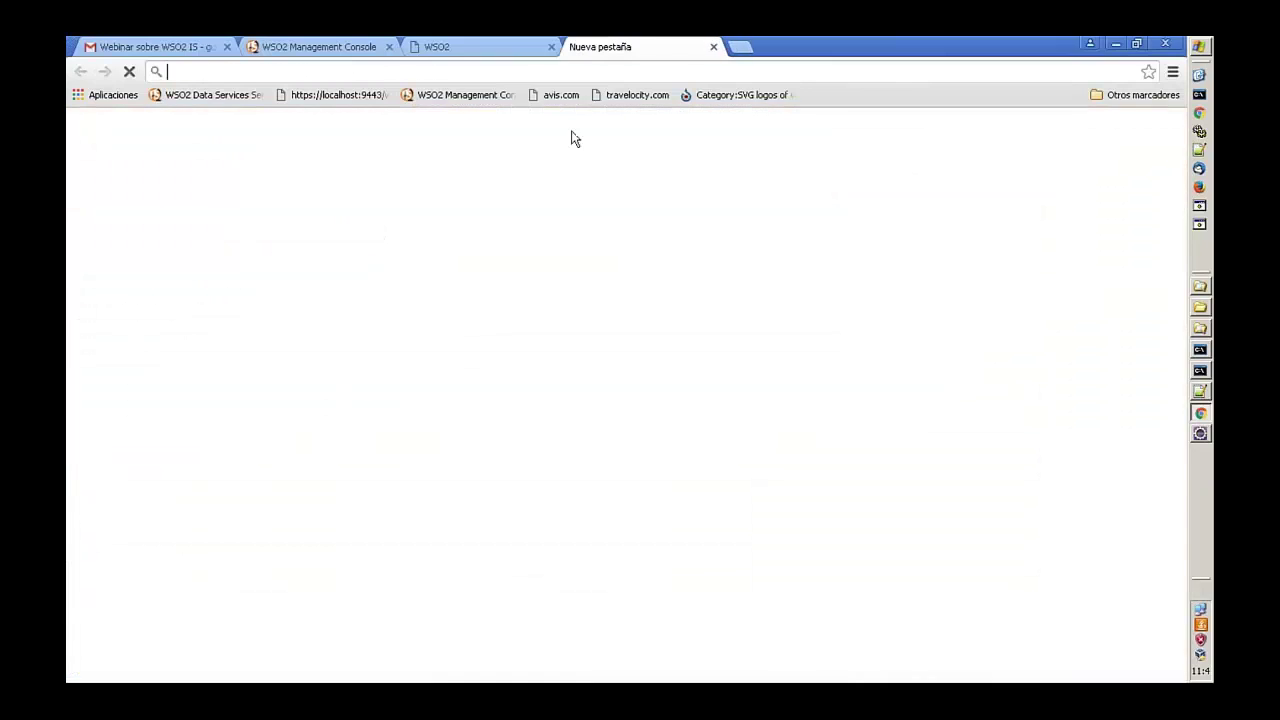
{"action": "left_click", "coordinate": [560, 94]}
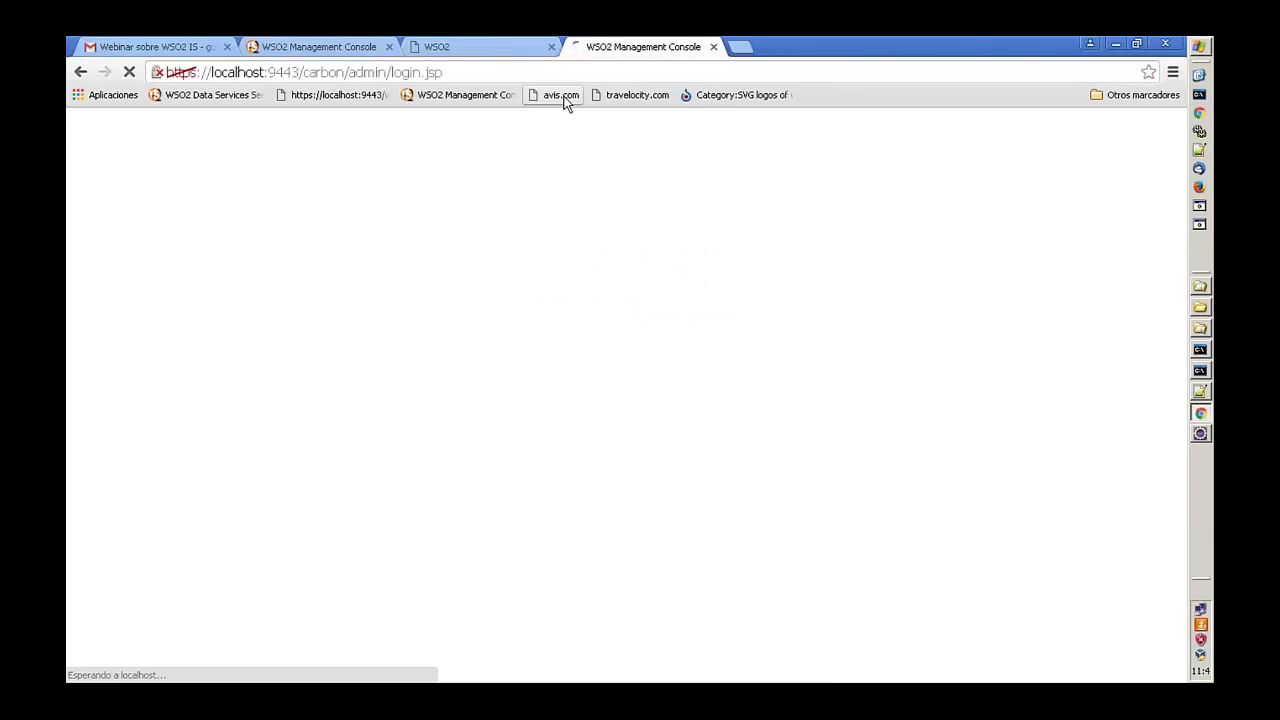
{"action": "left_click", "coordinate": [312, 74]}
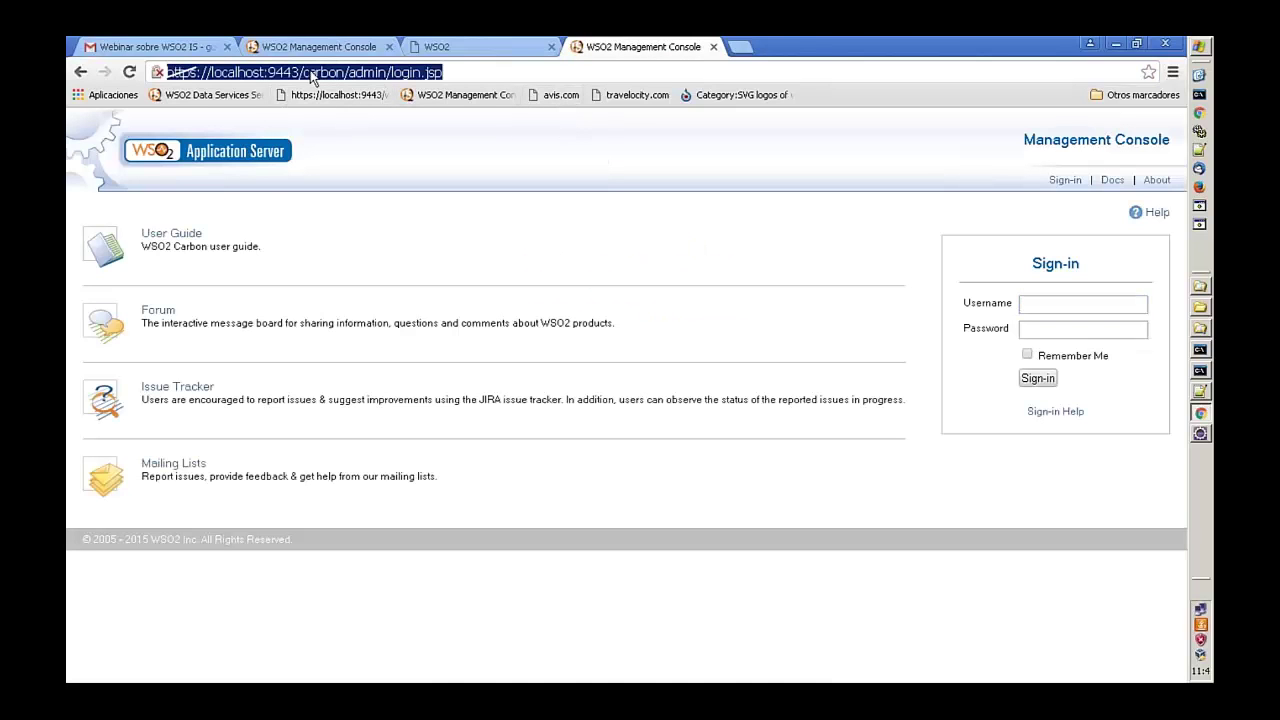
- Inspect the avis.com and travelocity.com bookmark URLs without changing them
{"action": "right_click", "coordinate": [549, 97]}
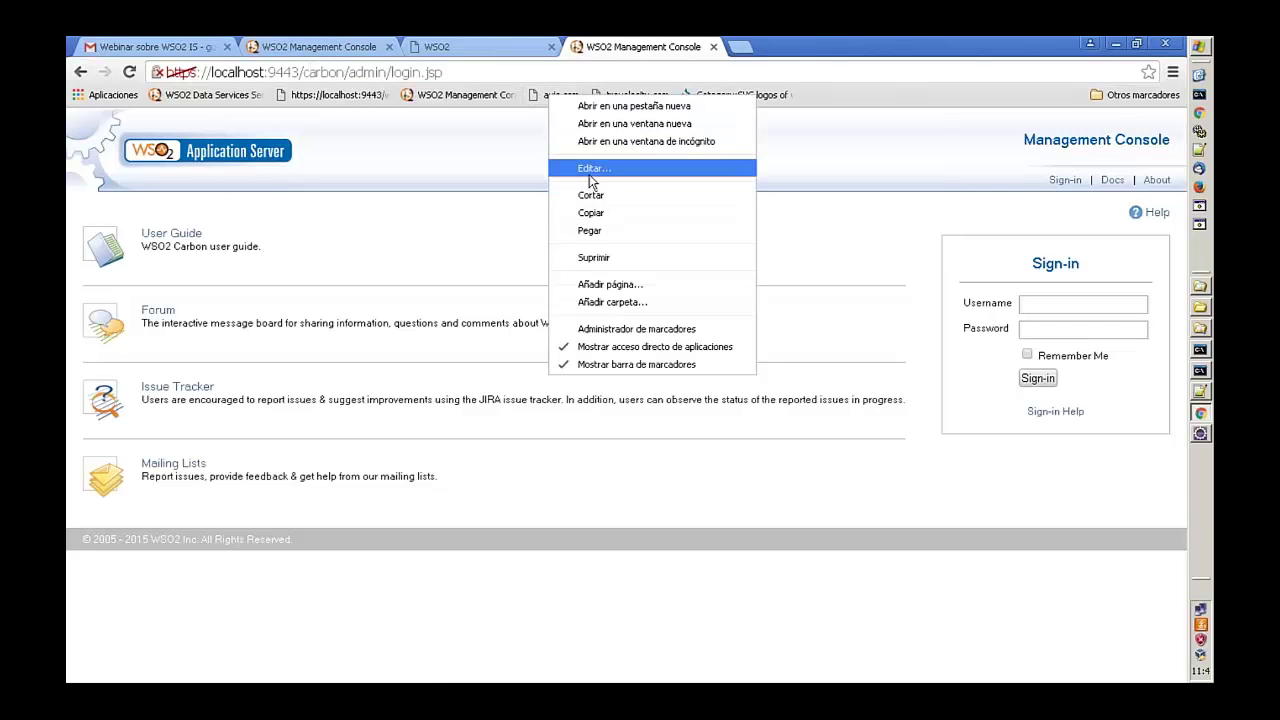
{"action": "left_click", "coordinate": [591, 170]}
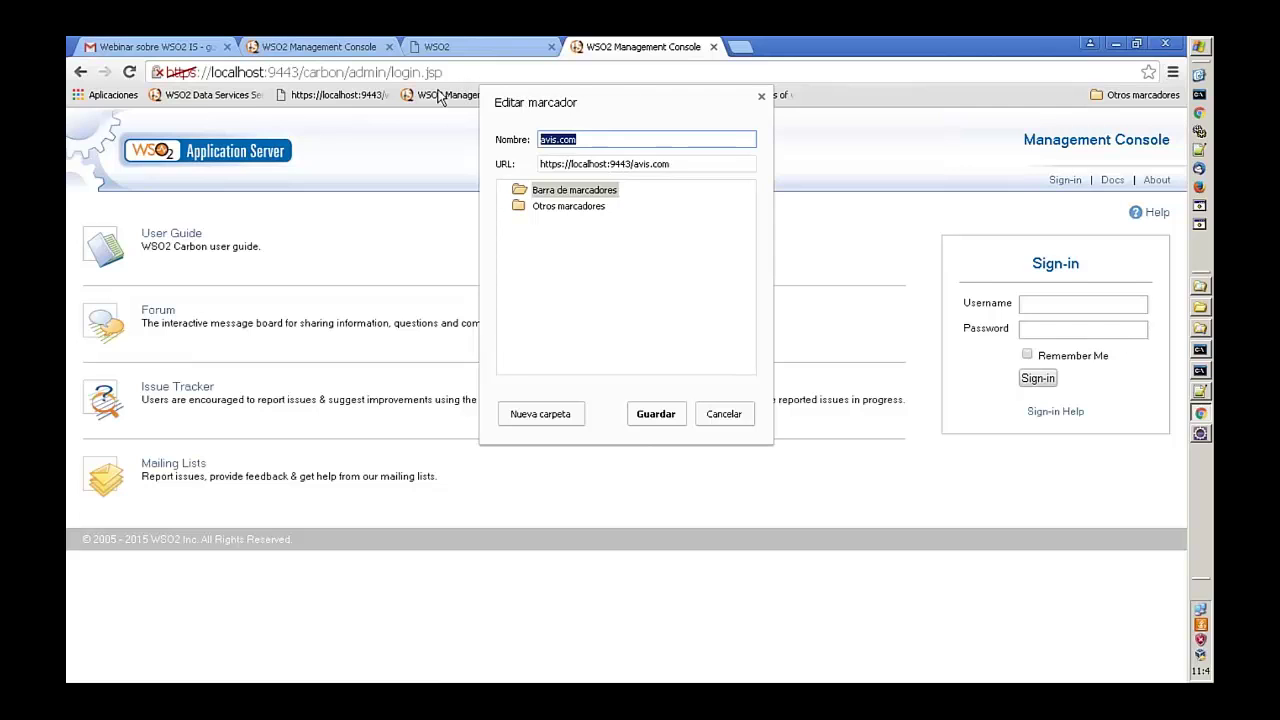
{"action": "left_click", "coordinate": [761, 96]}
{"action": "right_click", "coordinate": [616, 104]}
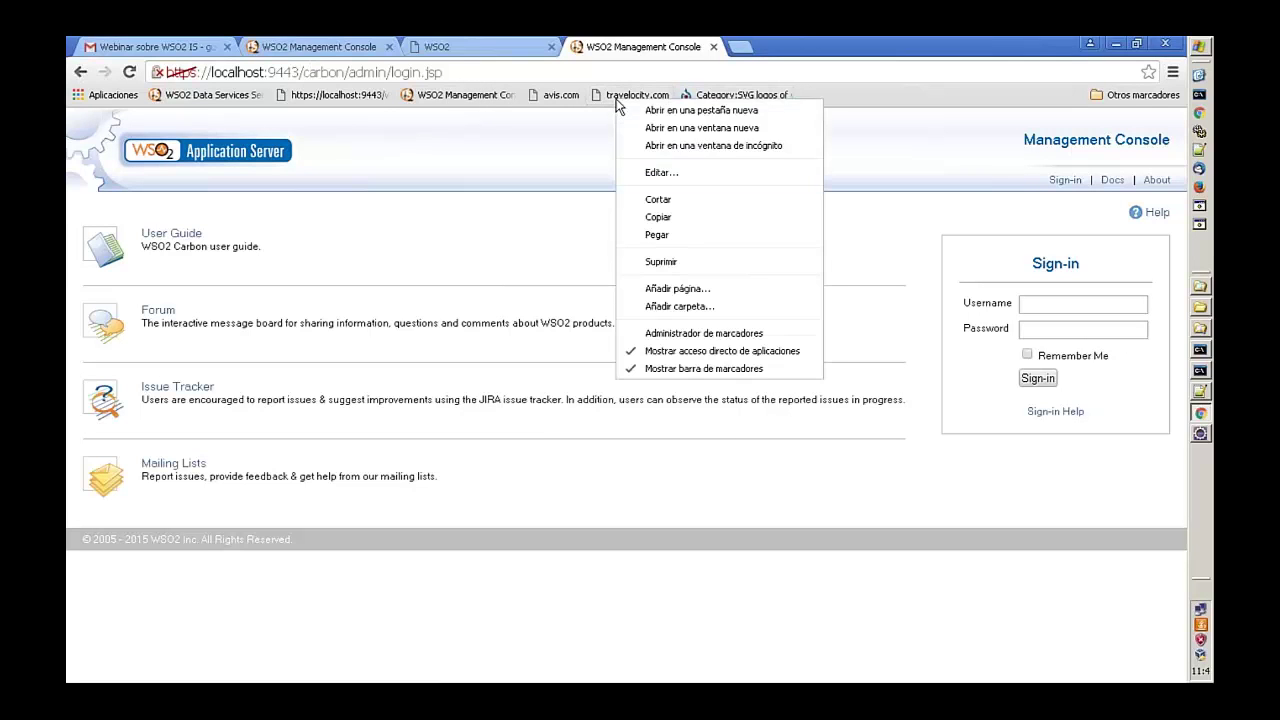
{"action": "left_click", "coordinate": [664, 172]}
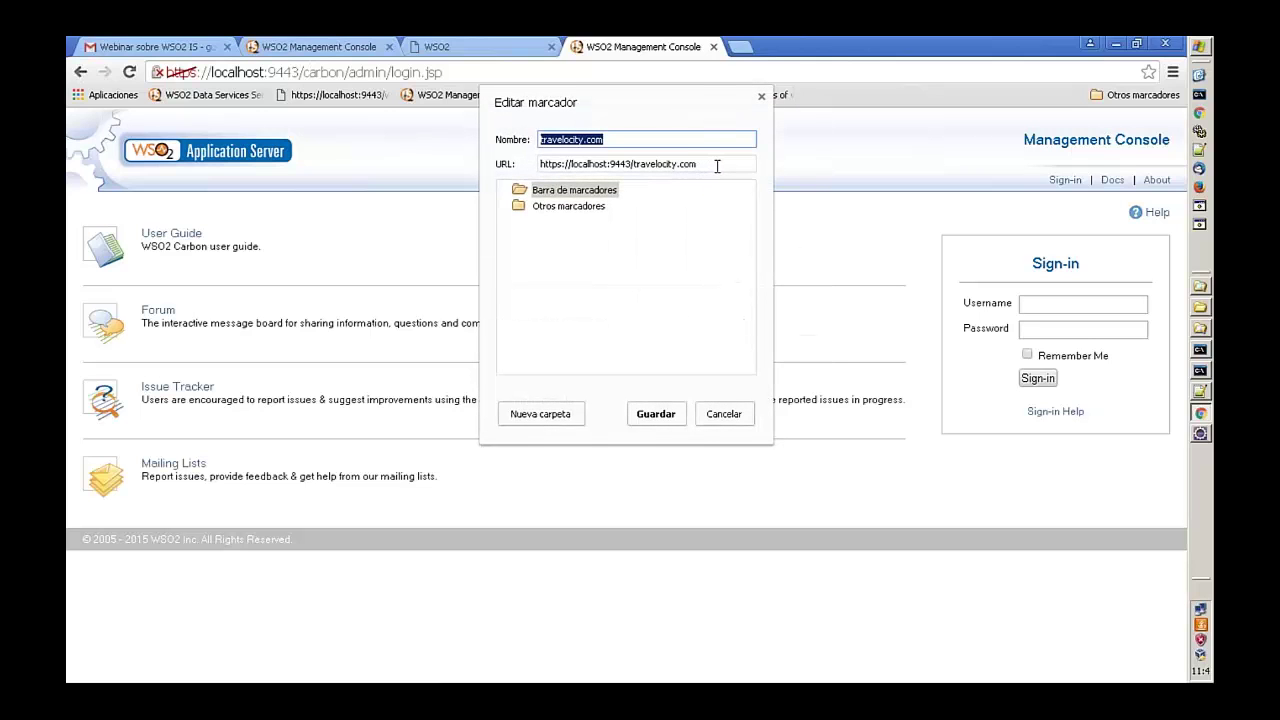
{"action": "key", "text": "Escape"}
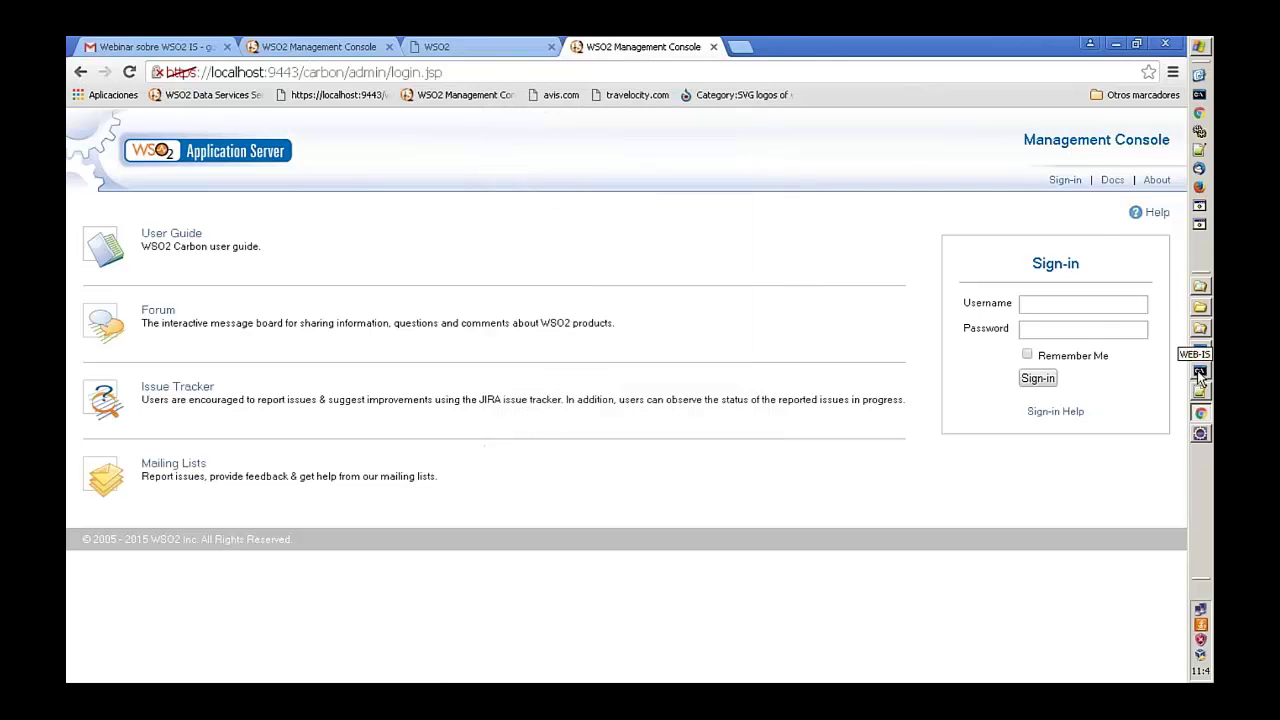
{"action": "left_click", "coordinate": [1200, 370]}
{"action": "left_click", "coordinate": [1200, 350]}
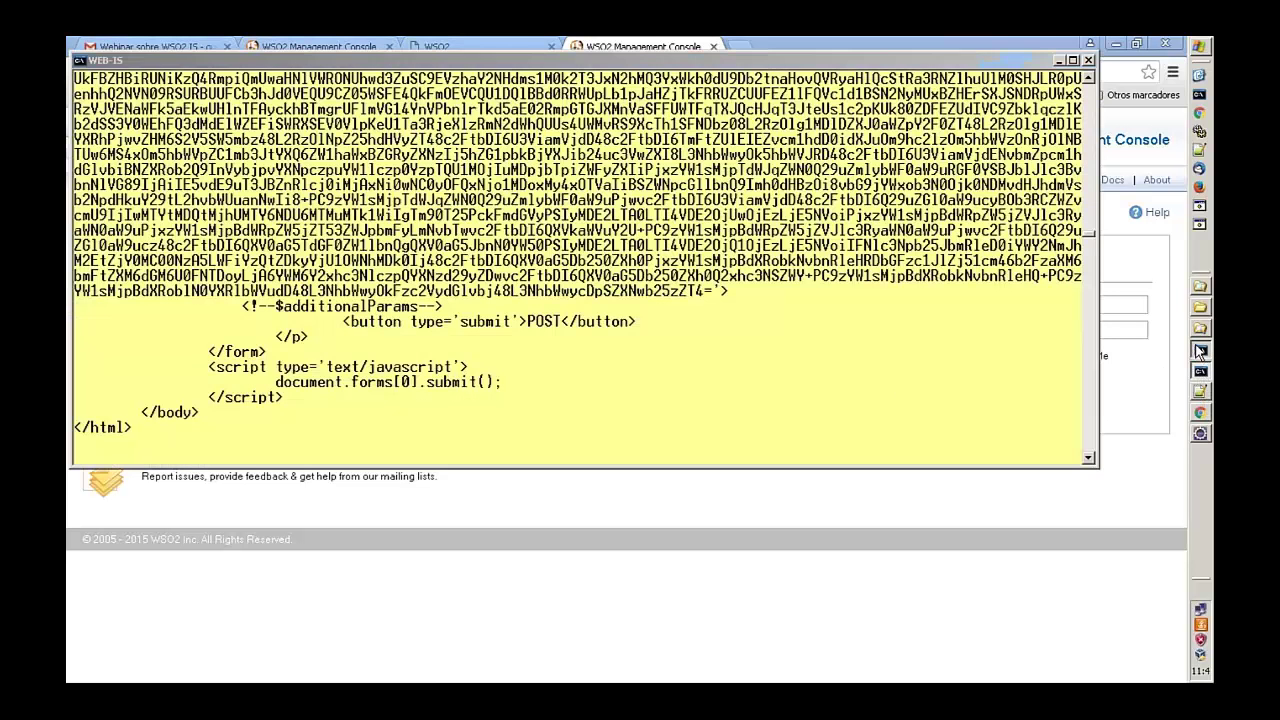
{"action": "left_click", "coordinate": [588, 566]}
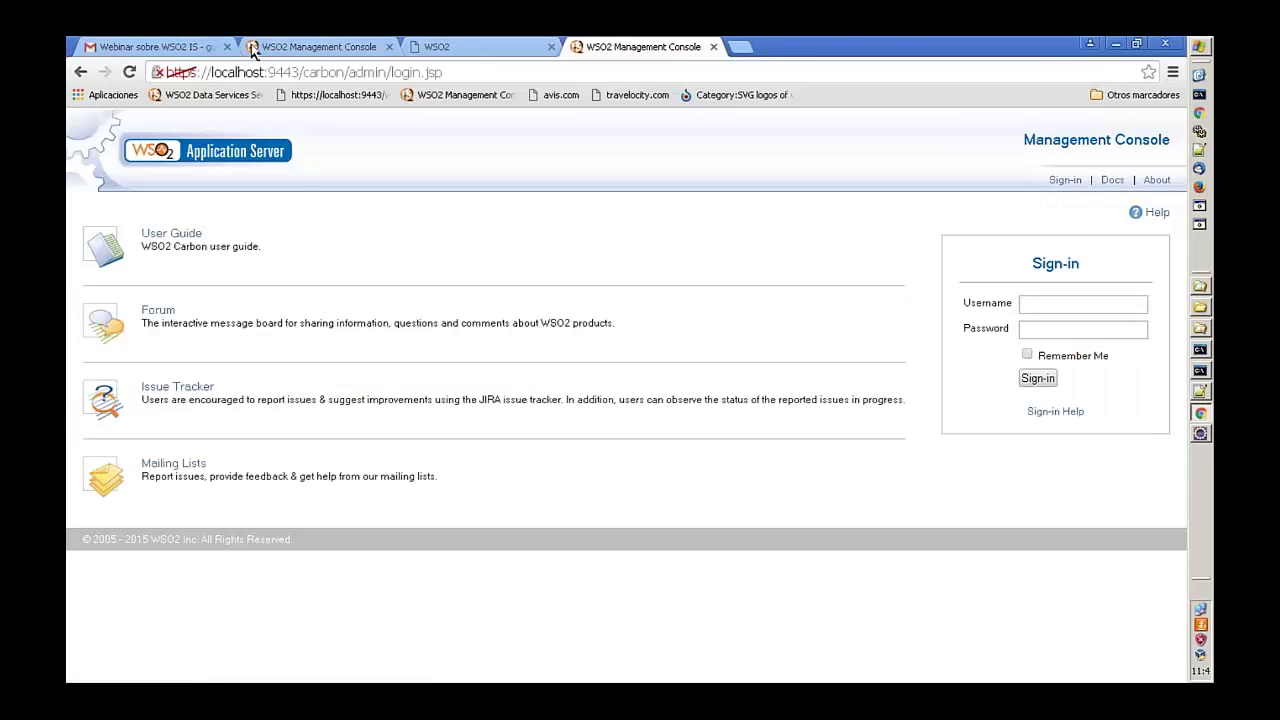
- Run Maven clean on the avis.com project in Eclipse
{"action": "left_click", "coordinate": [295, 50]}
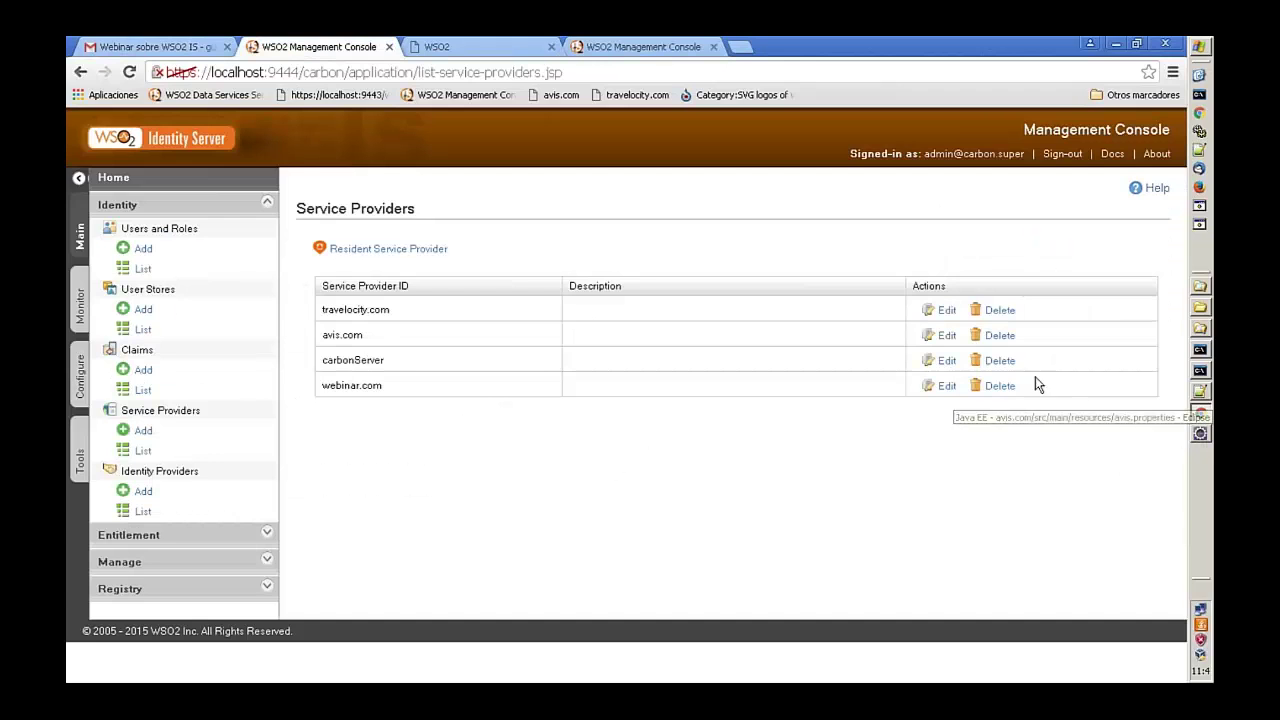
{"action": "left_click", "coordinate": [1200, 433]}
{"action": "left_click", "coordinate": [163, 130]}
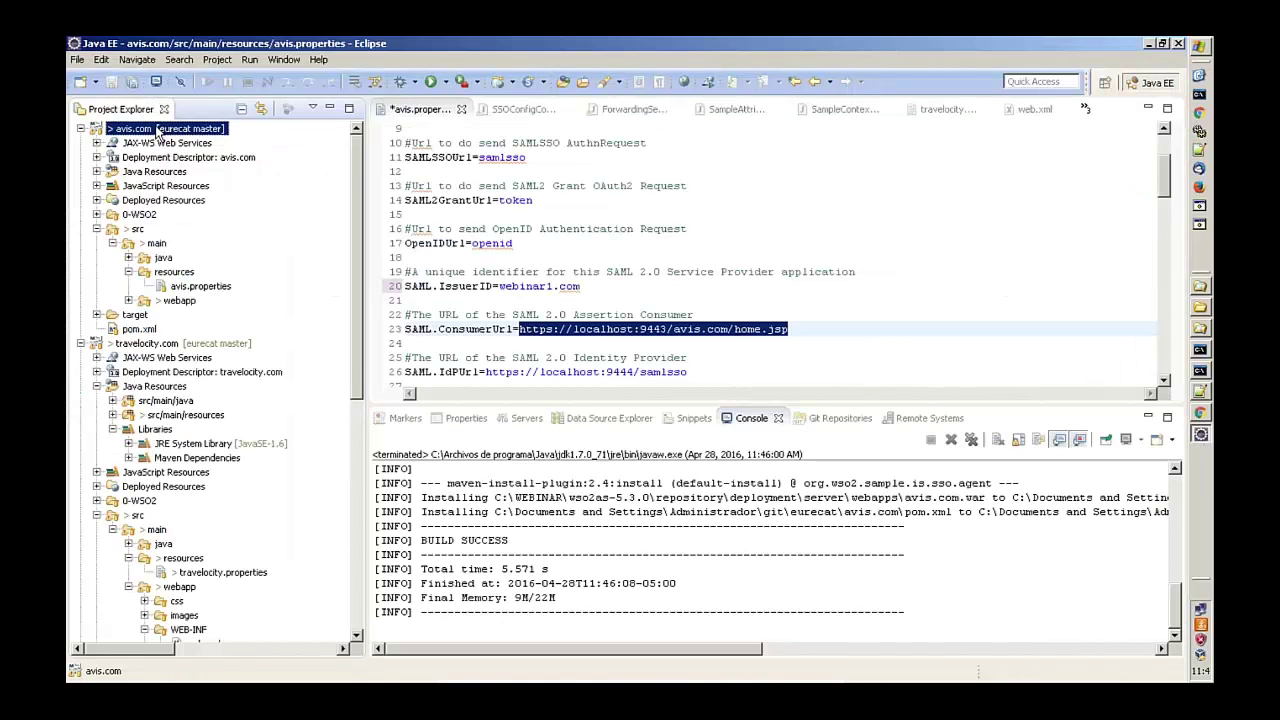
{"action": "right_click", "coordinate": [157, 133]}
{"action": "mouse_move", "coordinate": [395, 449]}
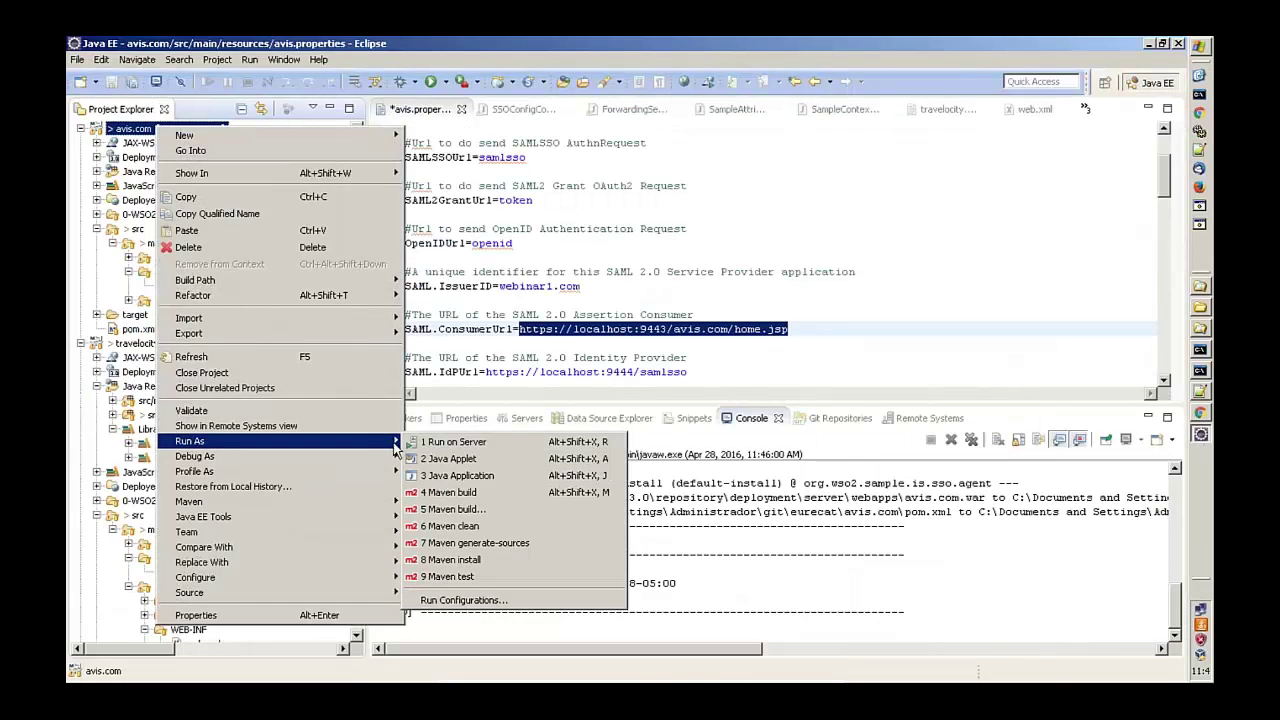
{"action": "left_click", "coordinate": [450, 526]}
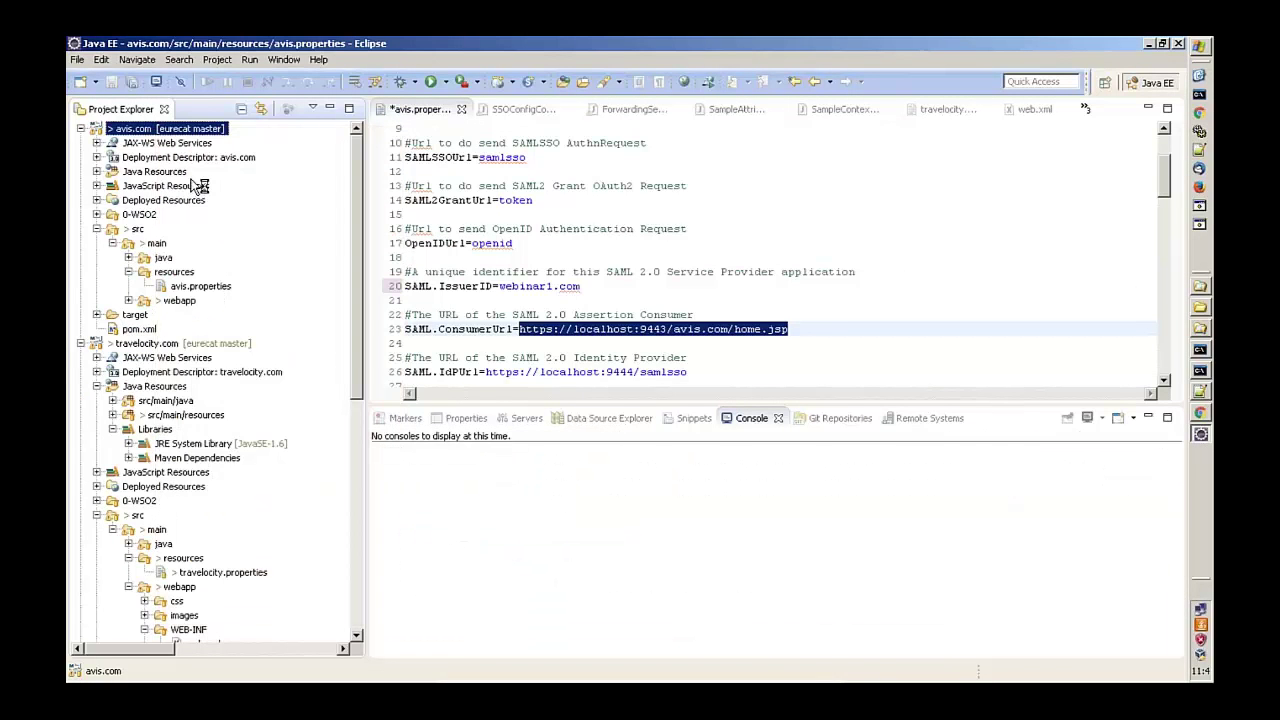
- Run Maven install on avis.com and verify the webinar1.com issuer on line 20
{"action": "right_click", "coordinate": [160, 132]}
{"action": "mouse_move", "coordinate": [248, 446]}
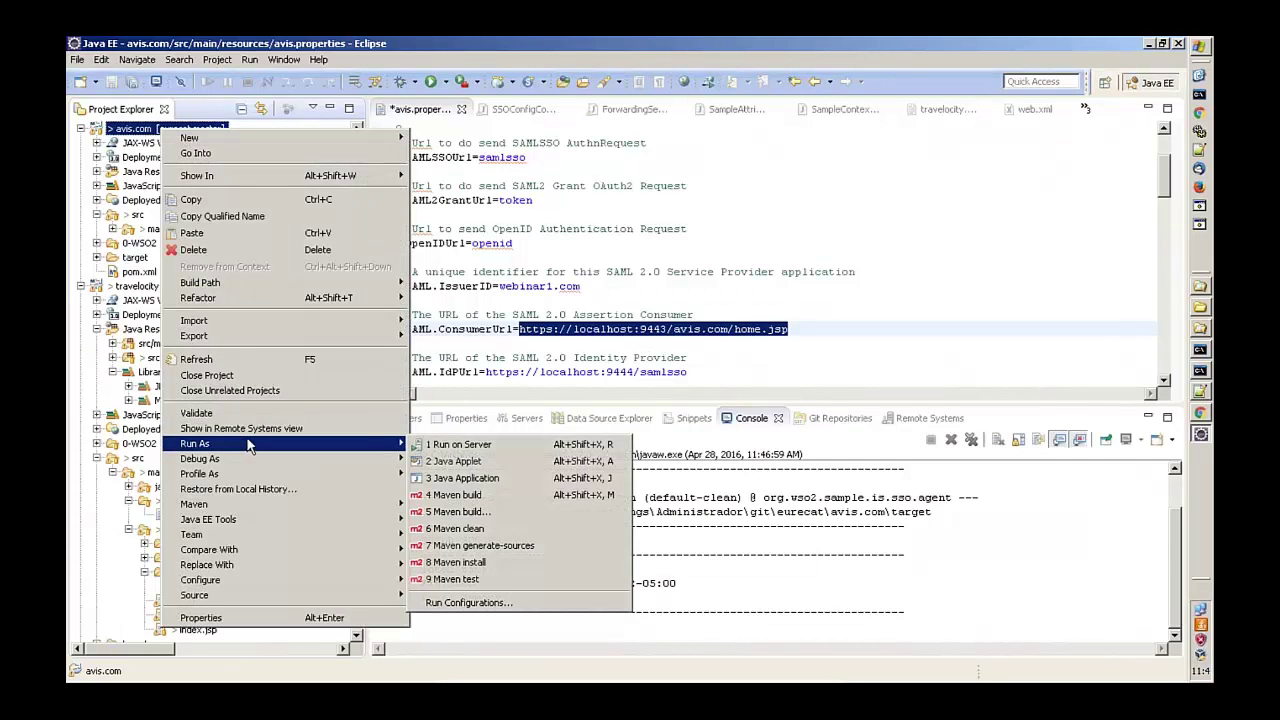
{"action": "left_click", "coordinate": [456, 562]}
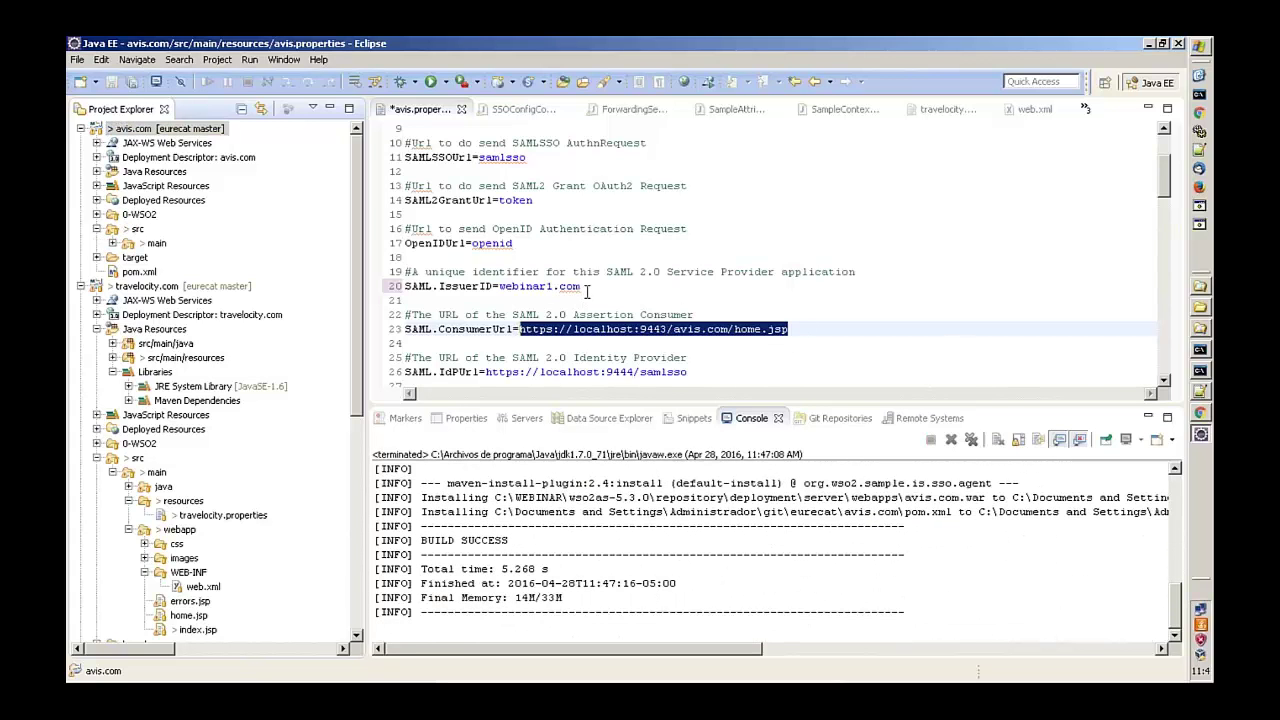
{"action": "left_click_drag", "start_coordinate": [580, 286], "coordinate": [499, 286]}
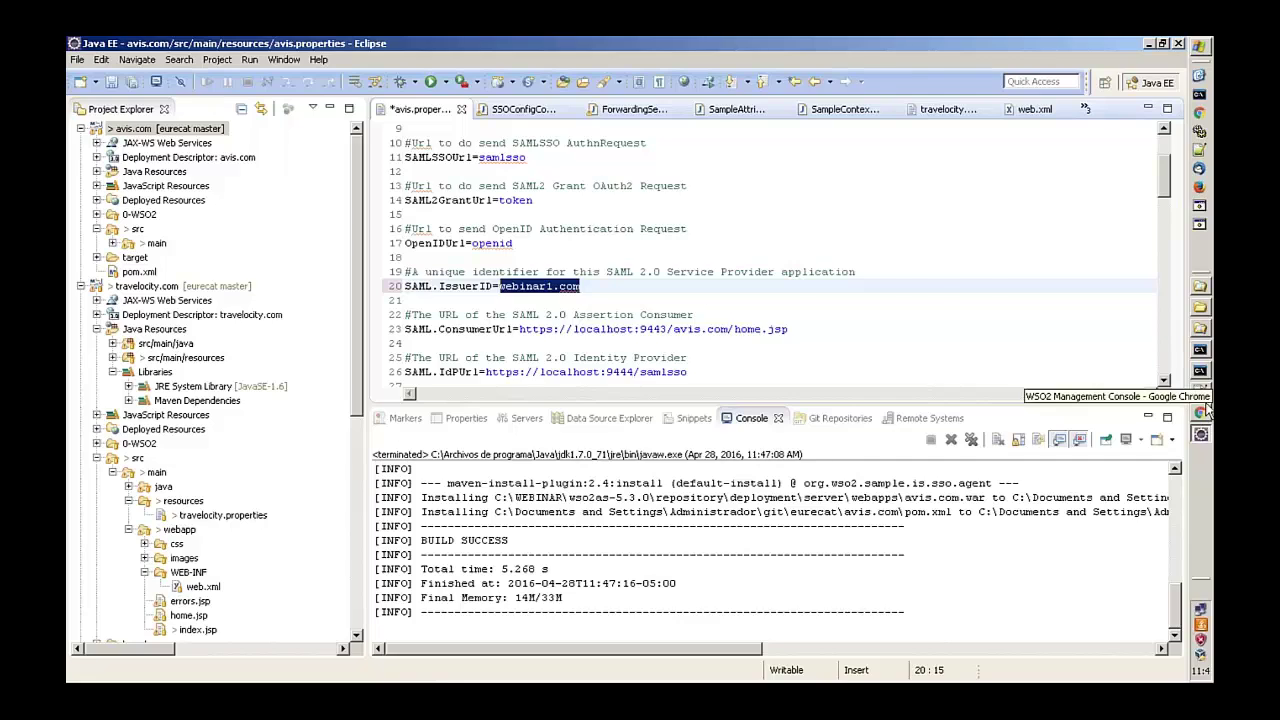
{"action": "left_click", "coordinate": [1201, 352]}
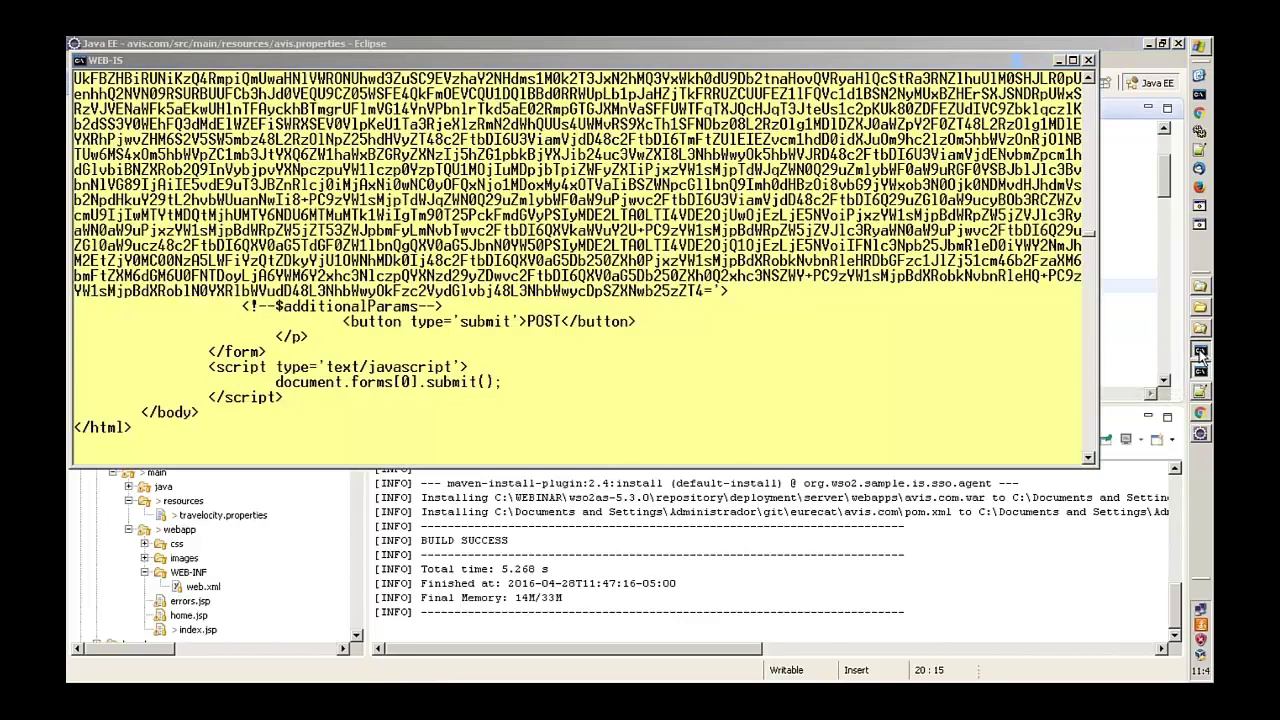
- Load the avis.com bookmark in a new tab and confirm the administrator is logged in
{"action": "left_click", "coordinate": [1202, 356]}
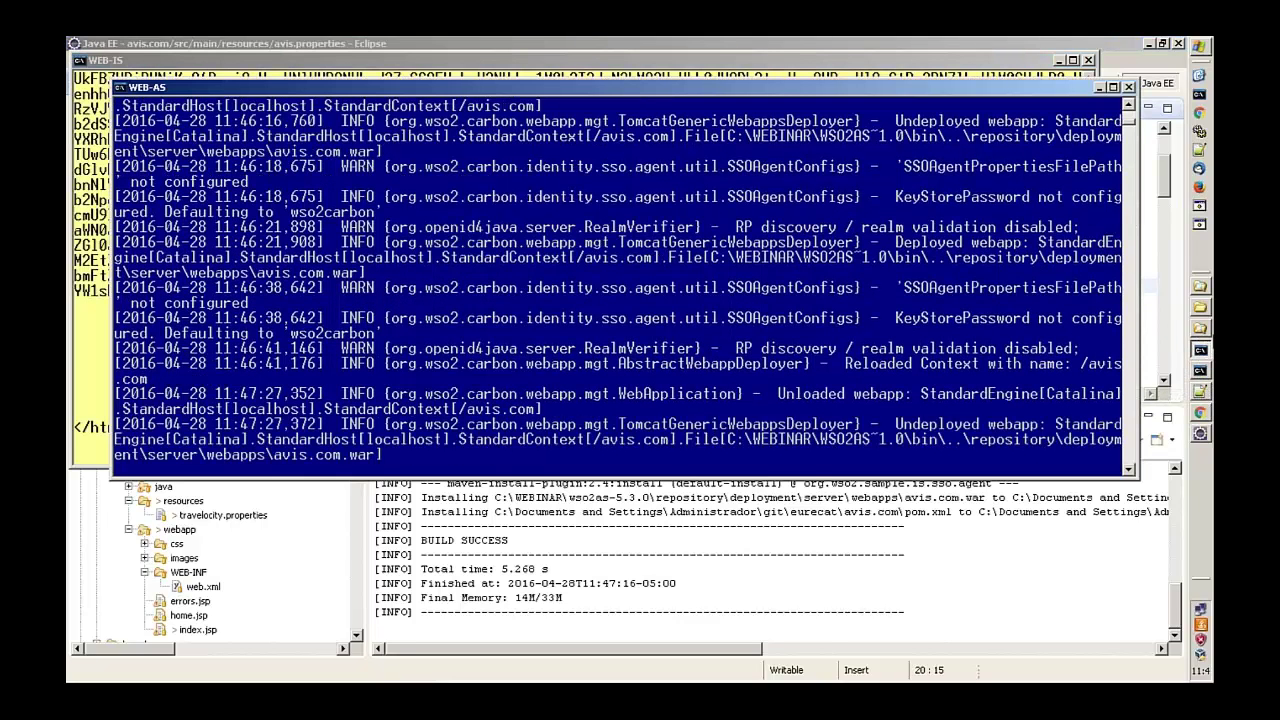
{"action": "left_click", "coordinate": [1201, 413]}
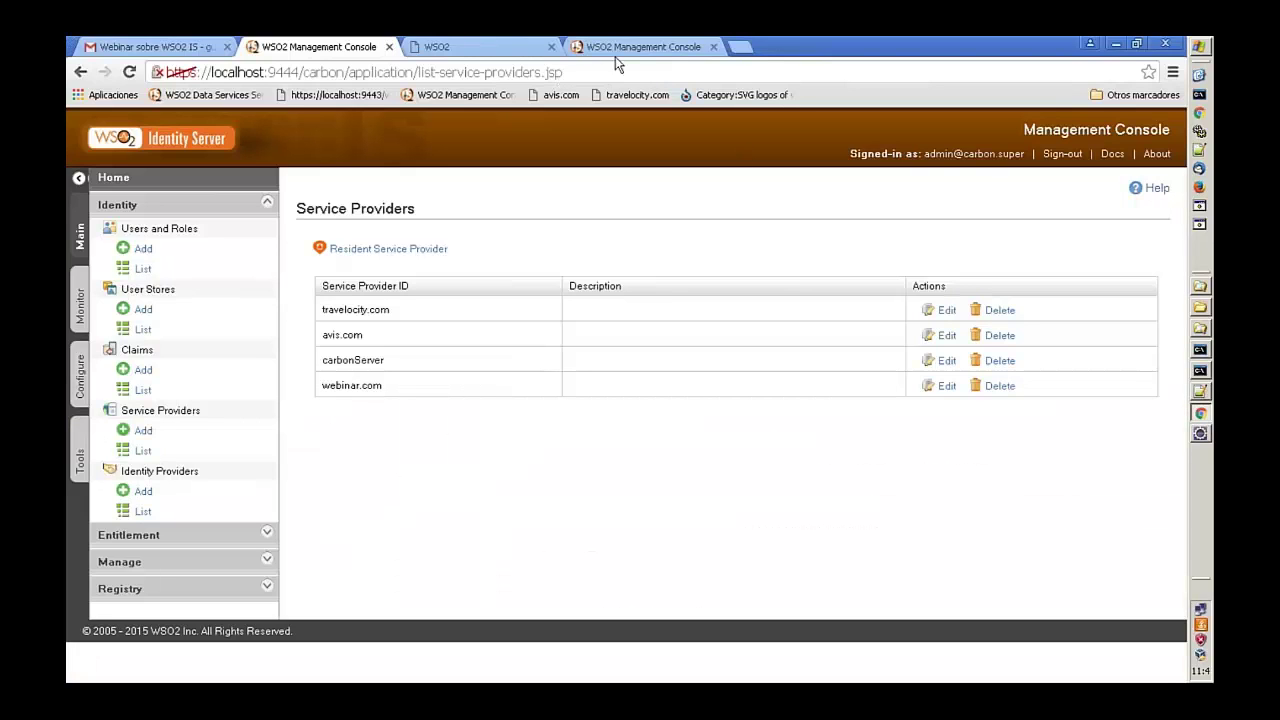
{"action": "left_click", "coordinate": [741, 47]}
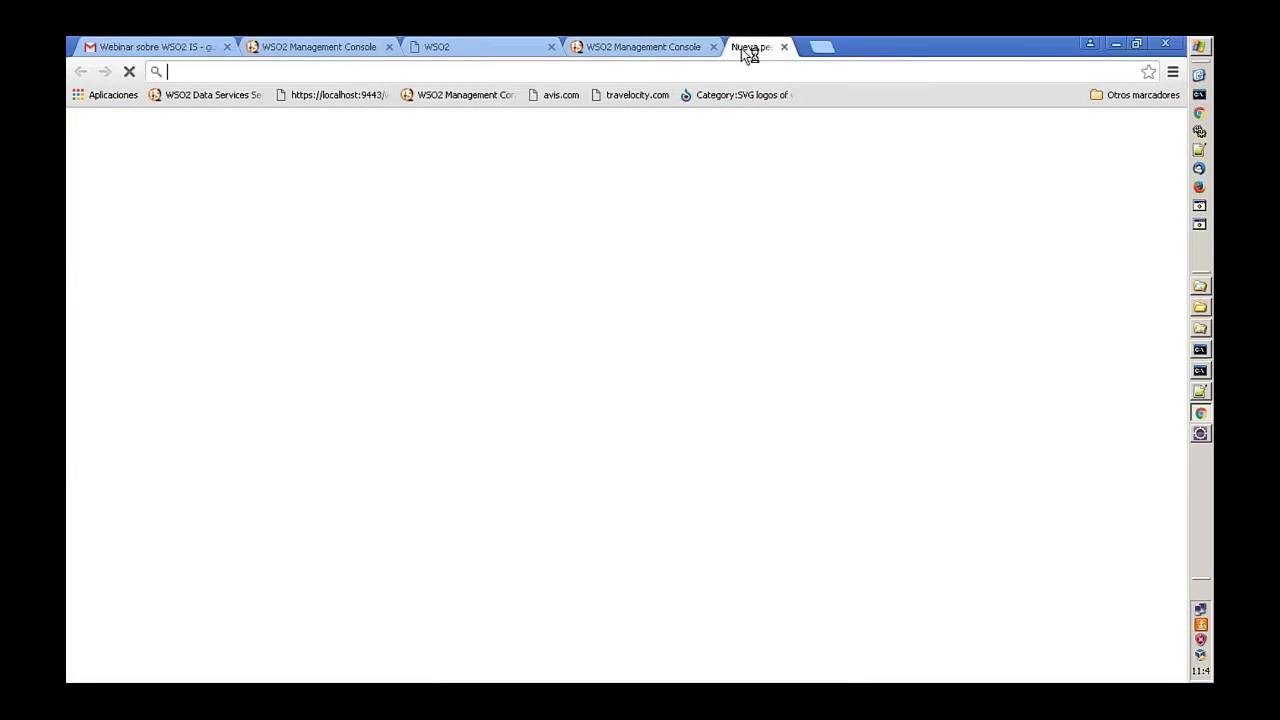
{"action": "left_click", "coordinate": [562, 95]}
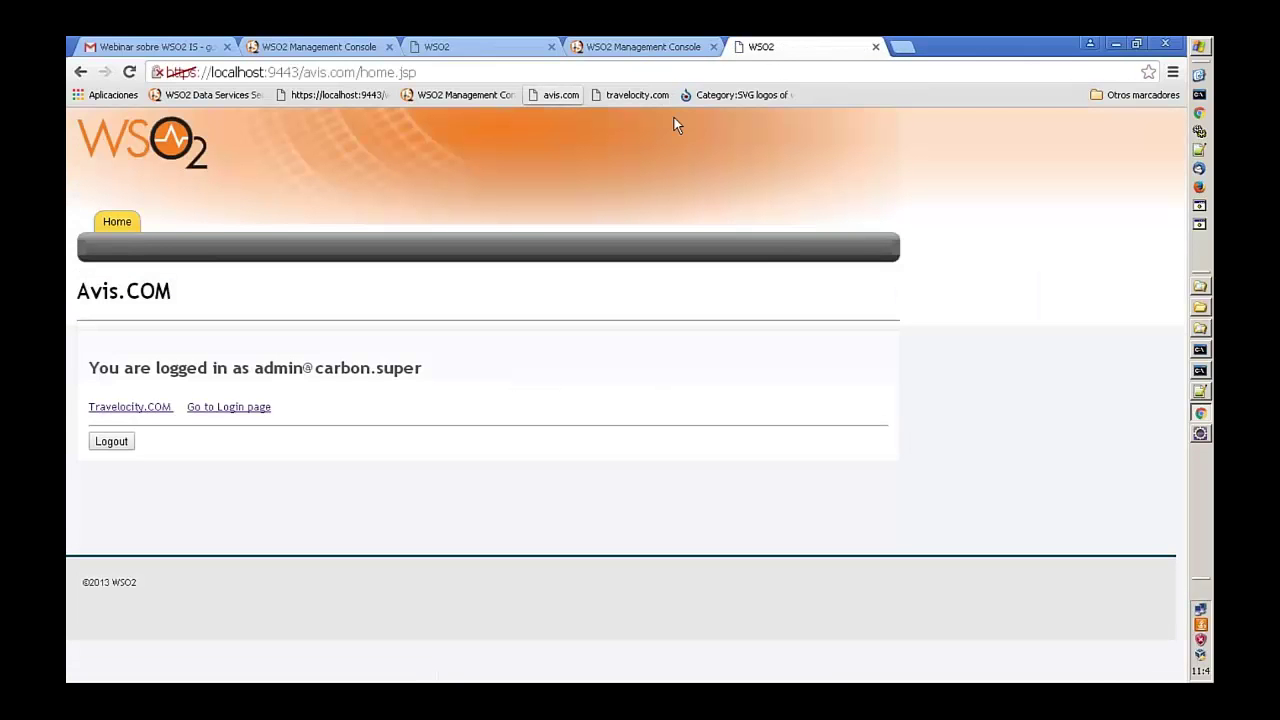
{"action": "left_click", "coordinate": [150, 408]}
{"action": "left_click", "coordinate": [1200, 373]}
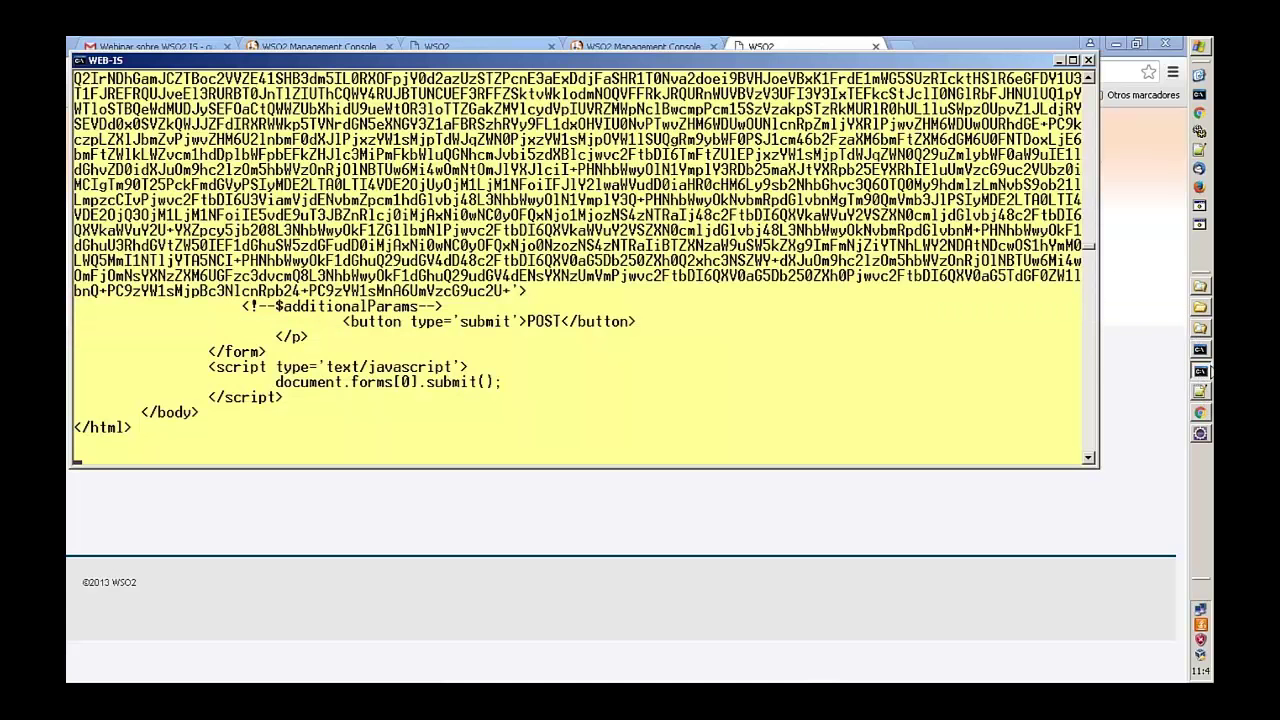
- Scroll the Identity Server log through the avis.com SAML response, highlighting the assertion's subject name
{"action": "left_click", "coordinate": [1200, 350]}
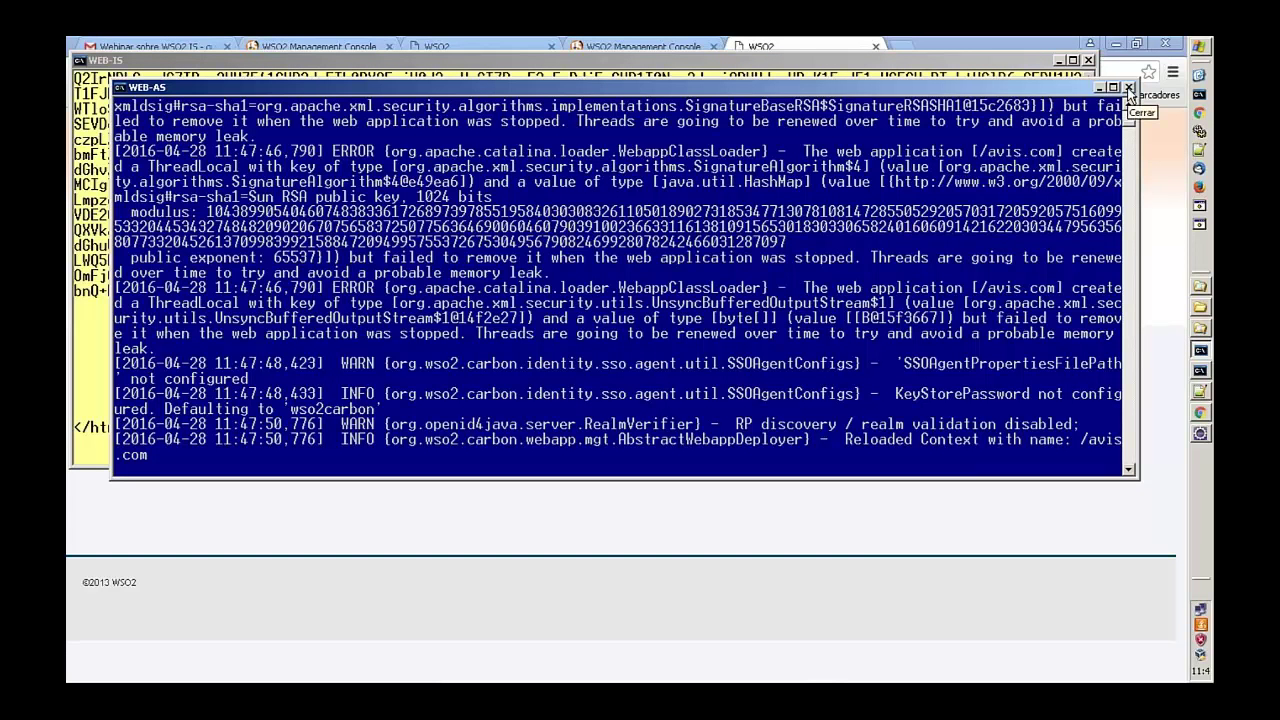
{"action": "left_click", "coordinate": [772, 58]}
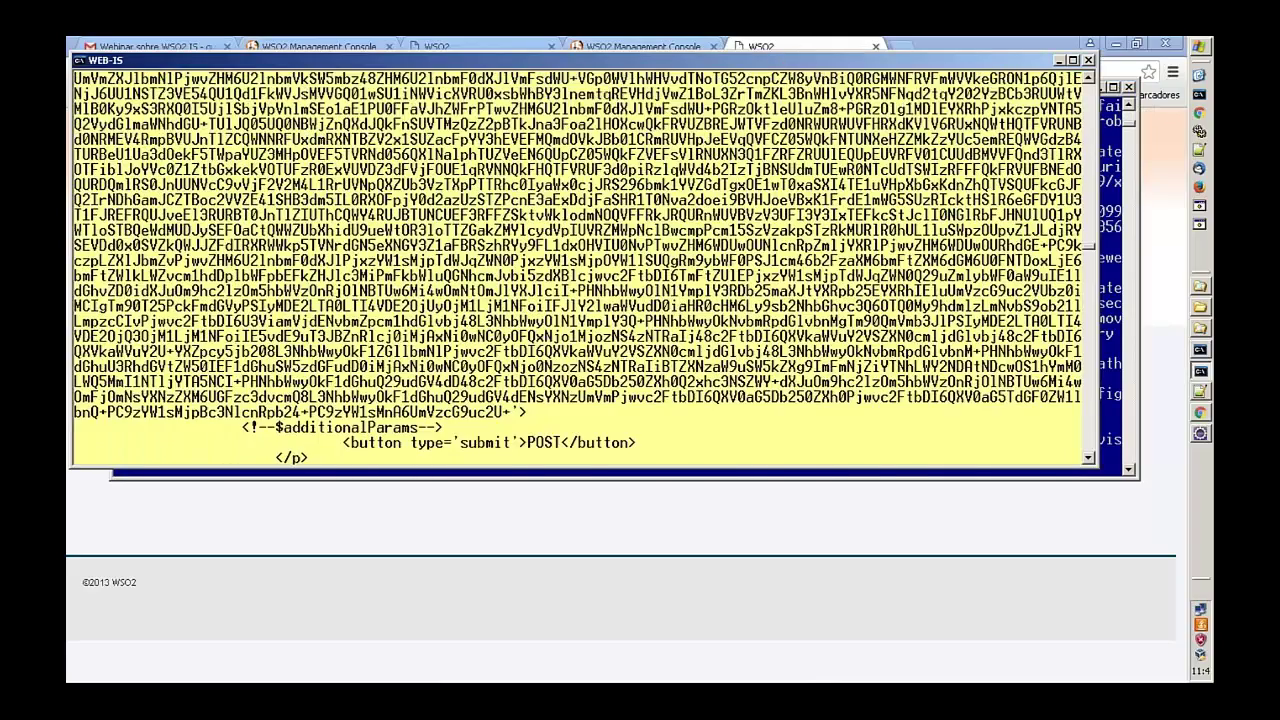
{"action": "scroll", "coordinate": [310, 248], "scroll_direction": "up", "scroll_amount": 1}
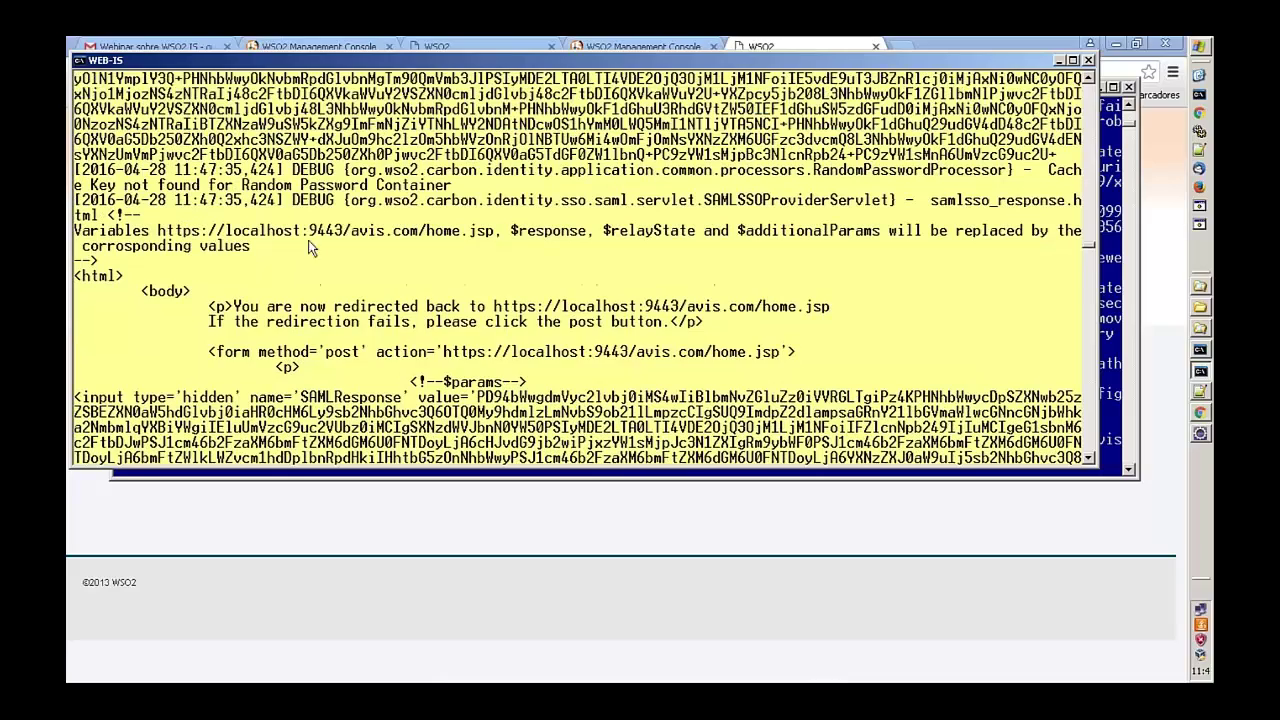
{"action": "scroll", "coordinate": [372, 250], "scroll_direction": "up", "scroll_amount": 1}
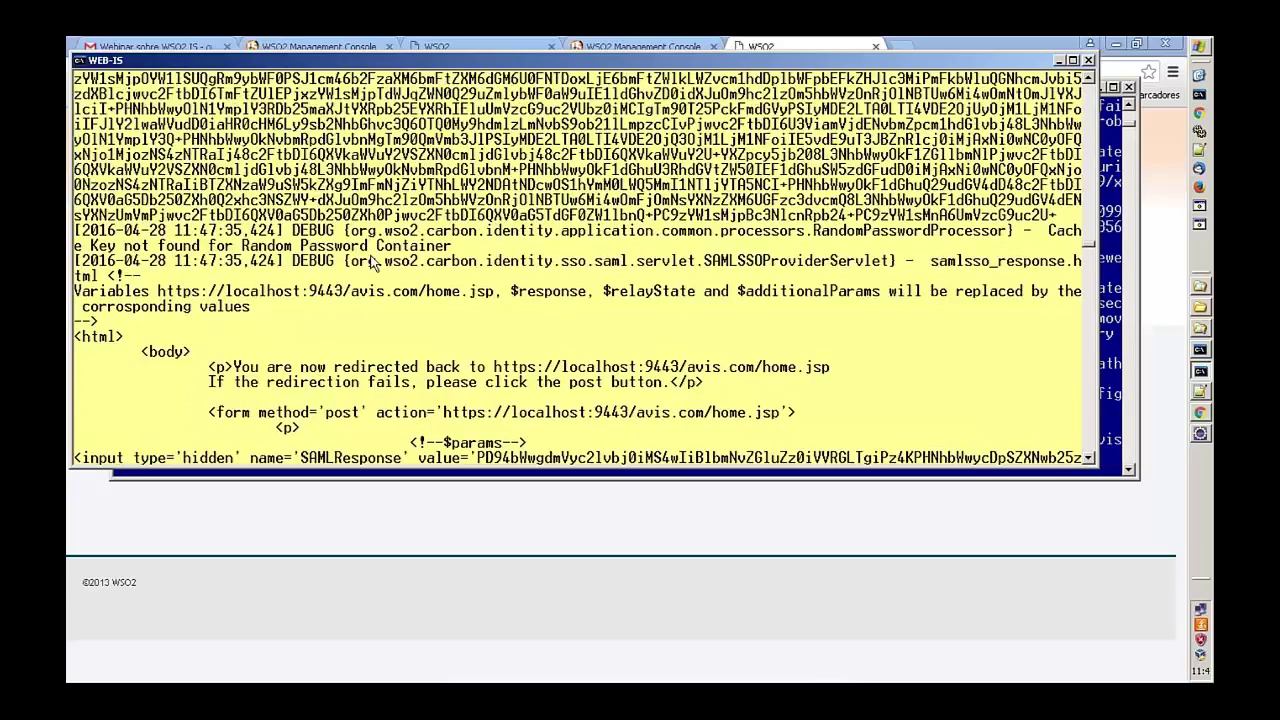
{"action": "scroll", "coordinate": [372, 262], "scroll_direction": "up", "scroll_amount": 2}
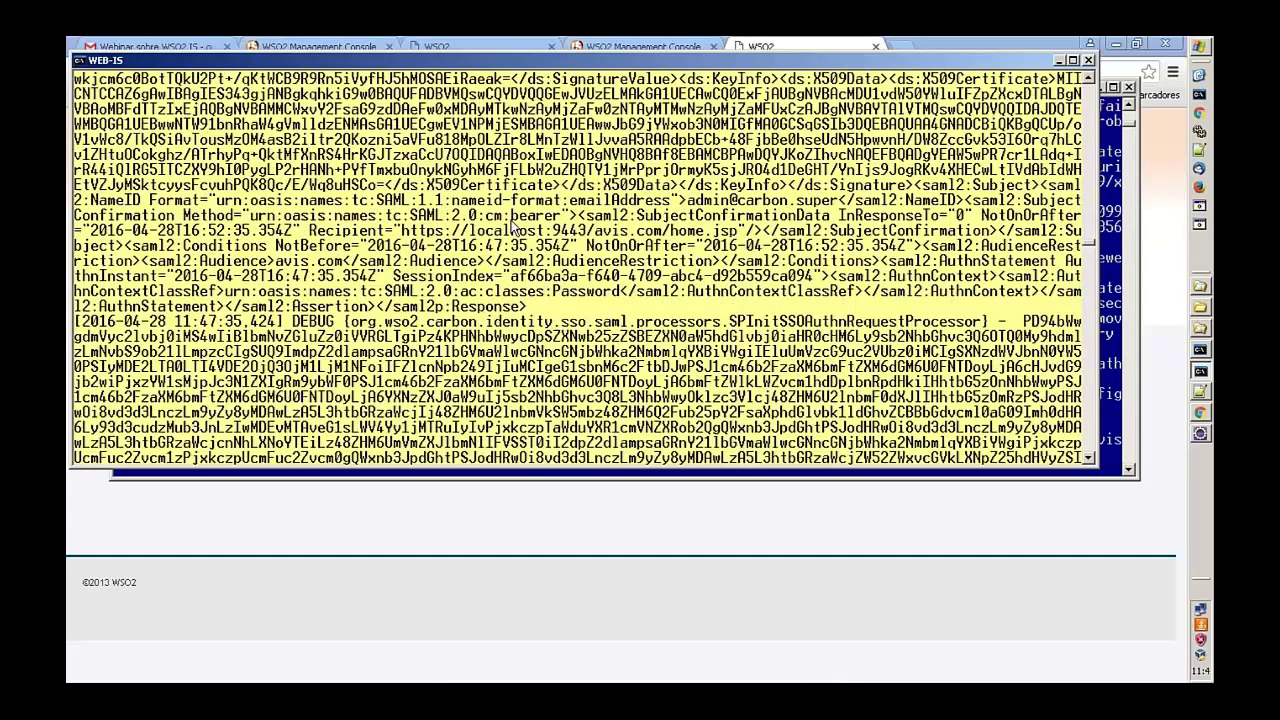
{"action": "left_click_drag", "start_coordinate": [689, 203], "coordinate": [838, 203]}
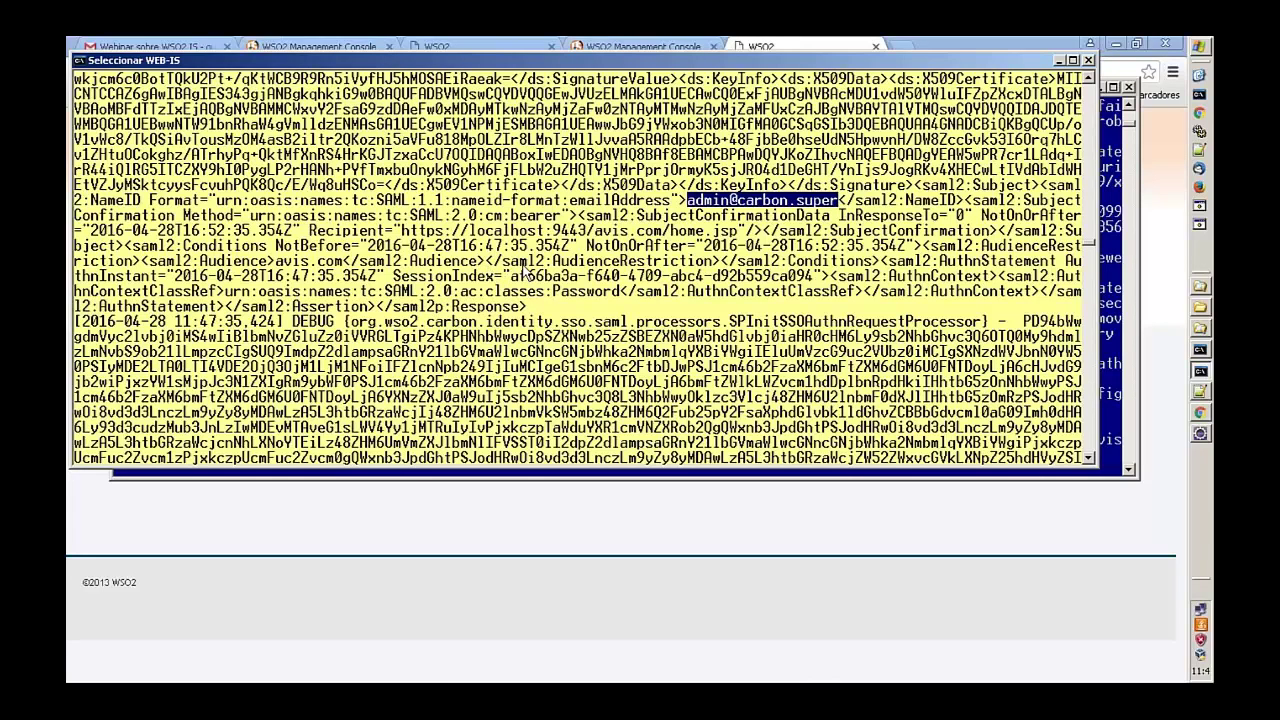
{"action": "scroll", "coordinate": [524, 270], "scroll_direction": "up", "scroll_amount": 15}
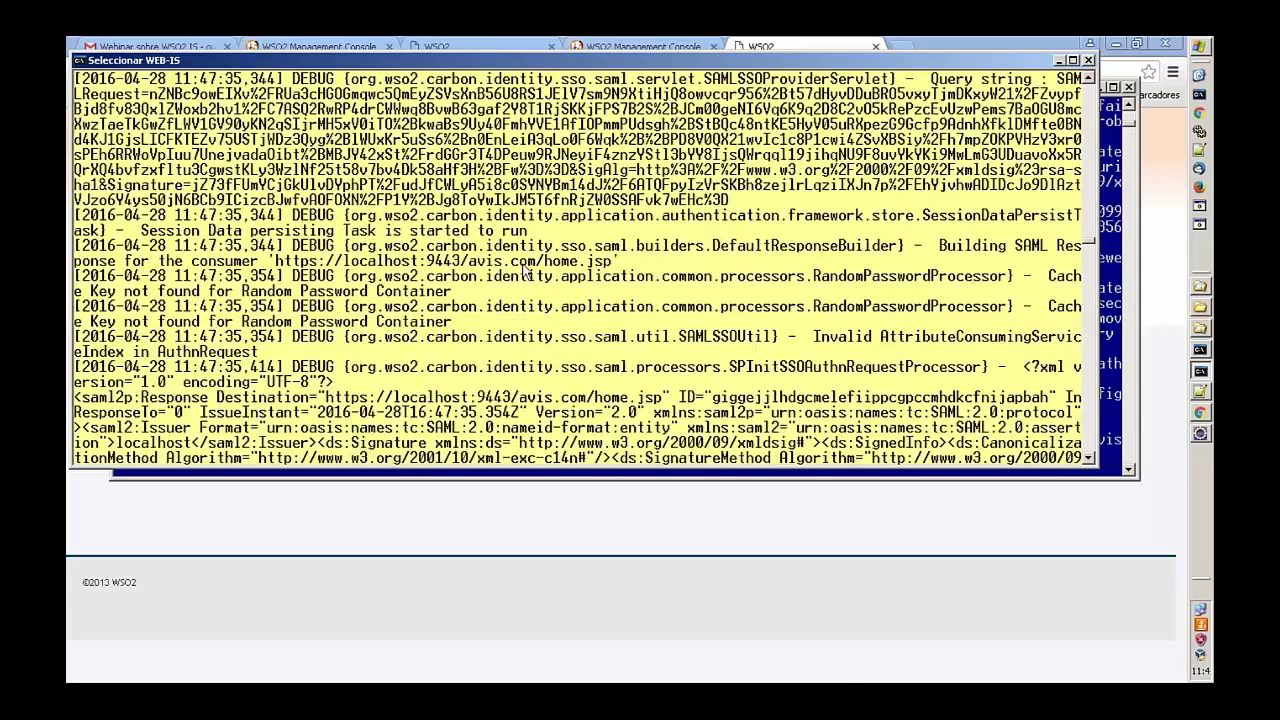
{"action": "scroll", "coordinate": [524, 270], "scroll_direction": "down", "scroll_amount": 2}
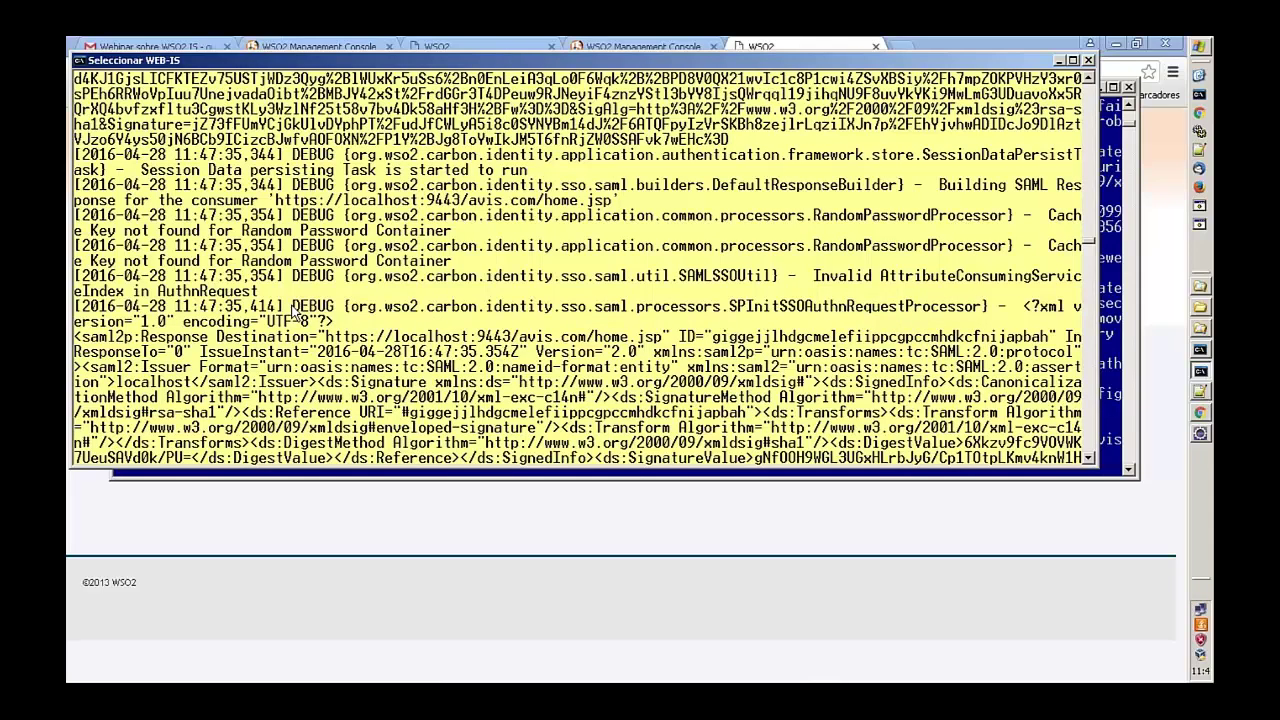
{"action": "scroll", "coordinate": [297, 313], "scroll_direction": "down", "scroll_amount": 15}
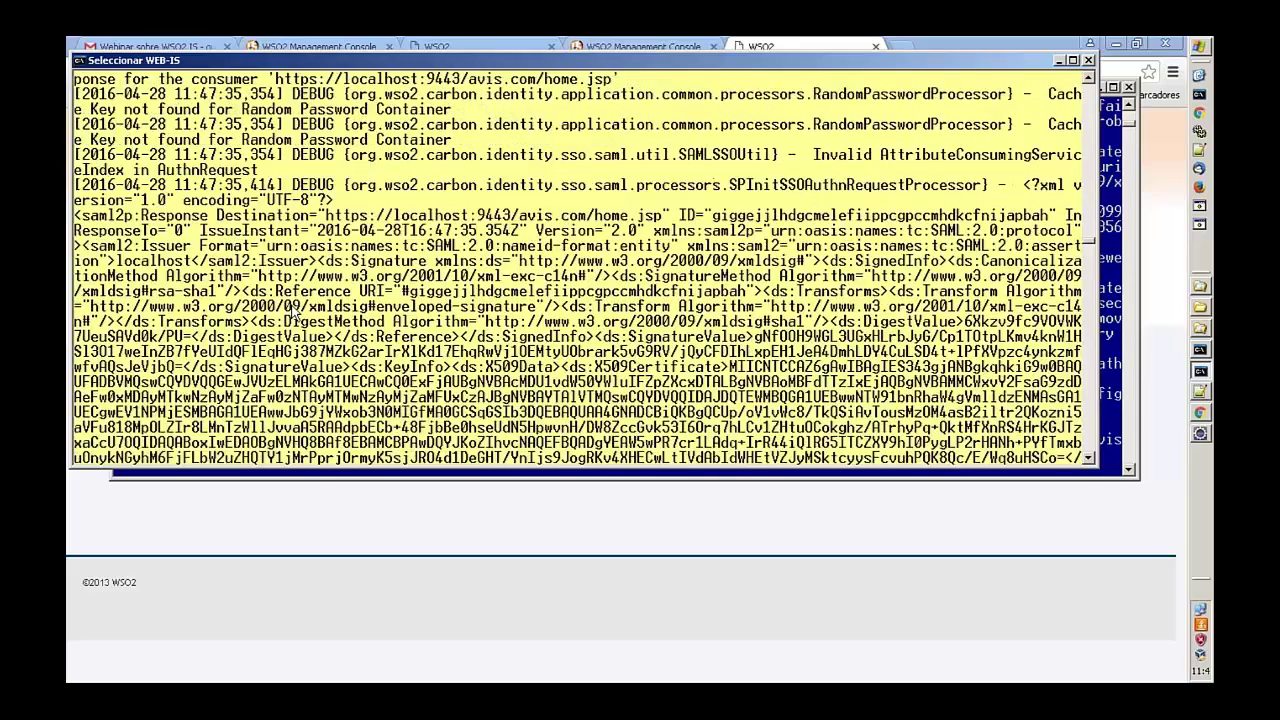
{"action": "scroll", "coordinate": [297, 318], "scroll_direction": "up", "scroll_amount": 3}
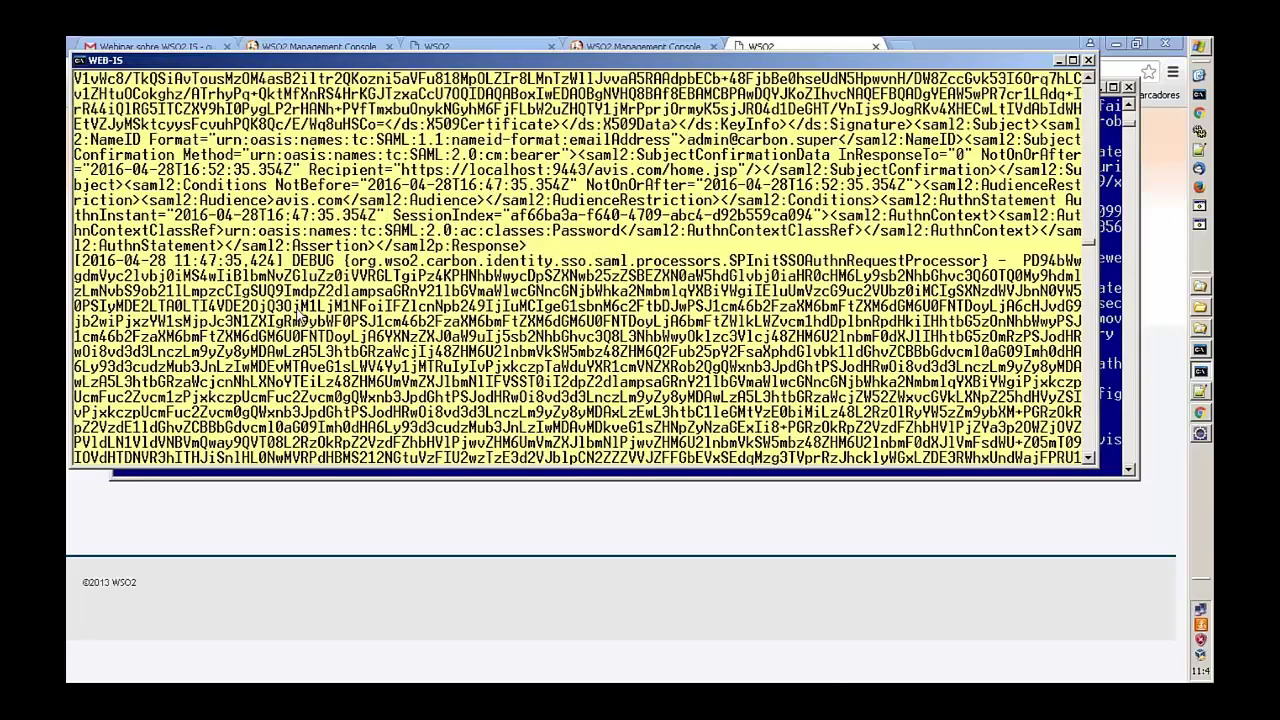
{"action": "left_click", "coordinate": [216, 529]}
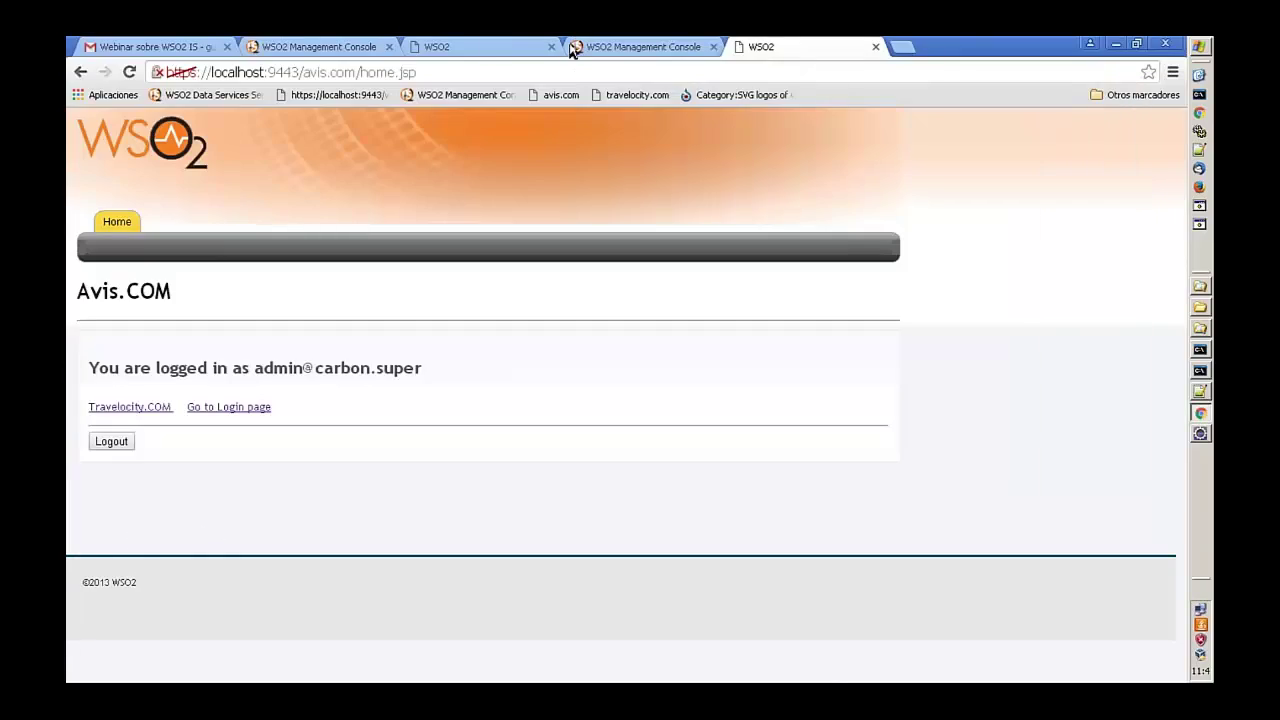
- Log in to Travelocity via SSO in a new tab, log out, then retry login
{"action": "left_click", "coordinate": [904, 48]}
{"action": "left_click", "coordinate": [637, 95]}
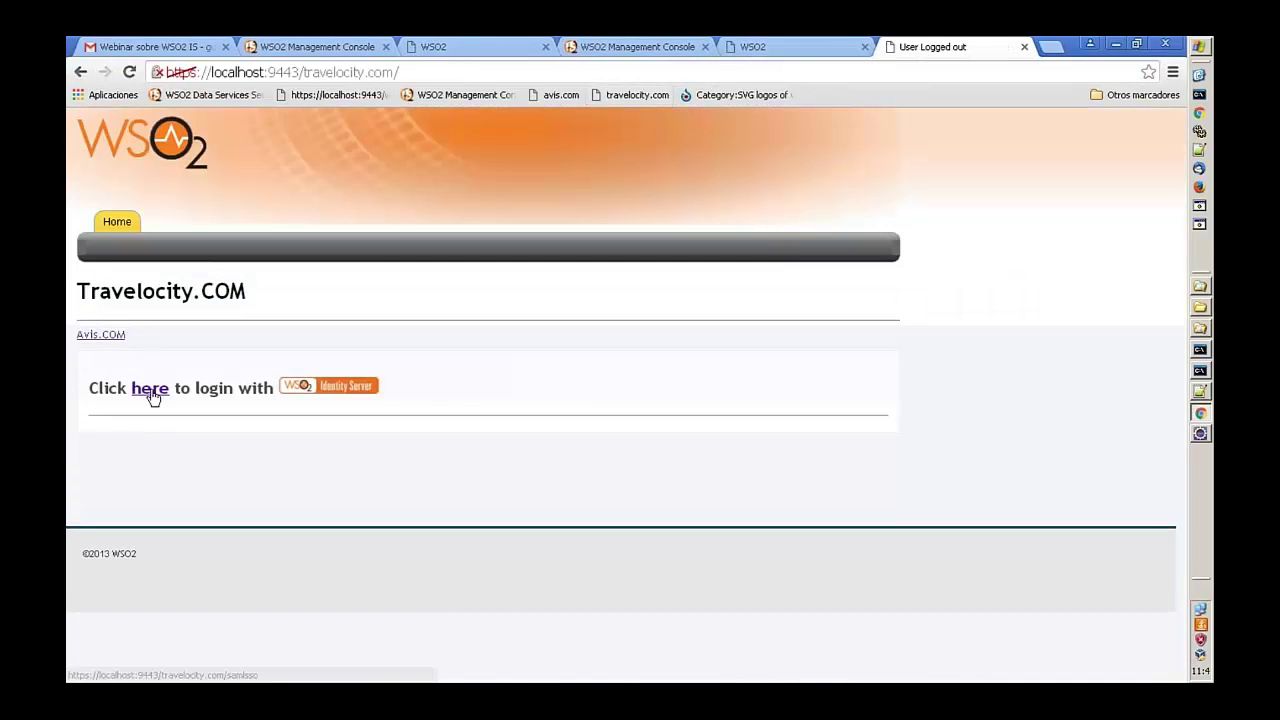
{"action": "left_click", "coordinate": [150, 390]}
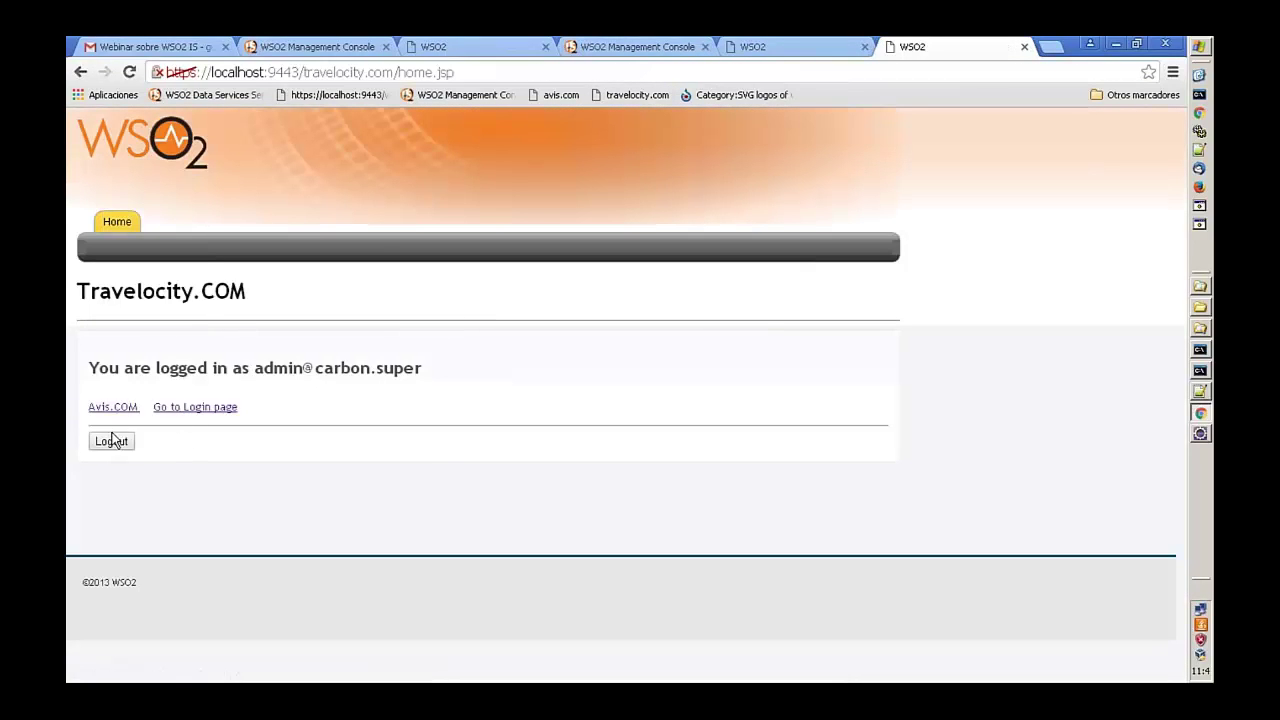
{"action": "left_click", "coordinate": [113, 443]}
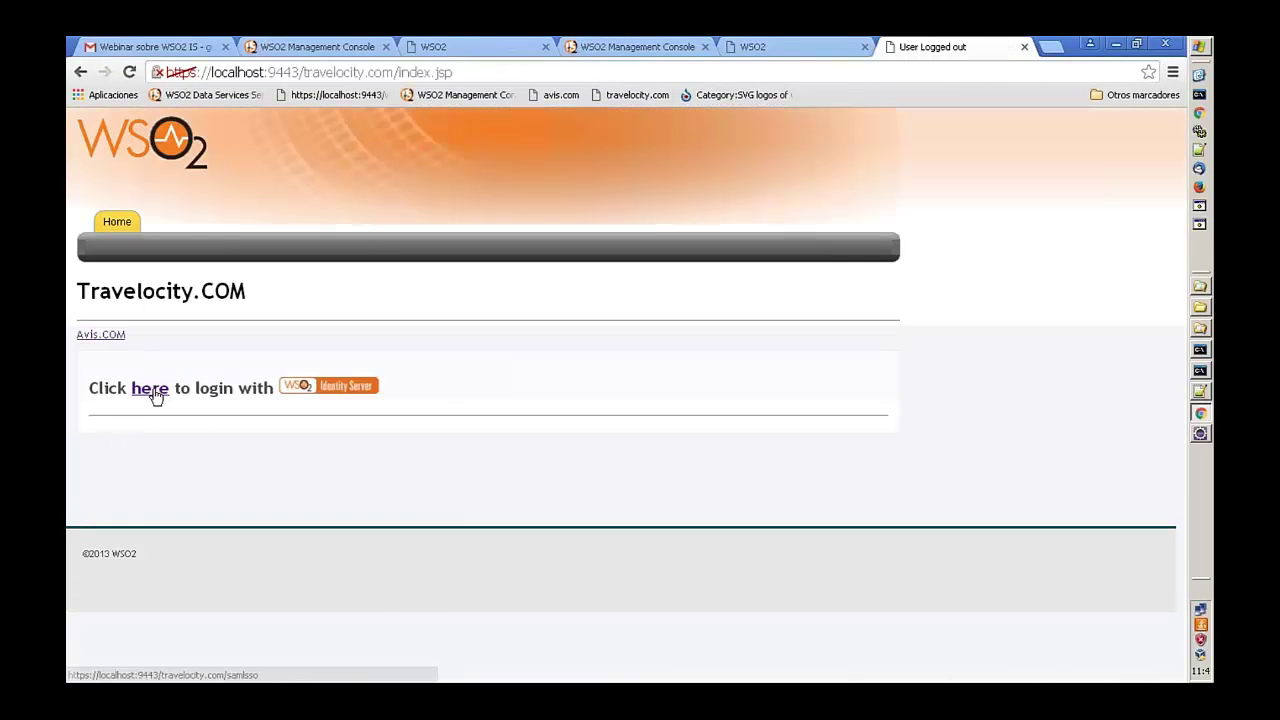
{"action": "left_click", "coordinate": [150, 389]}
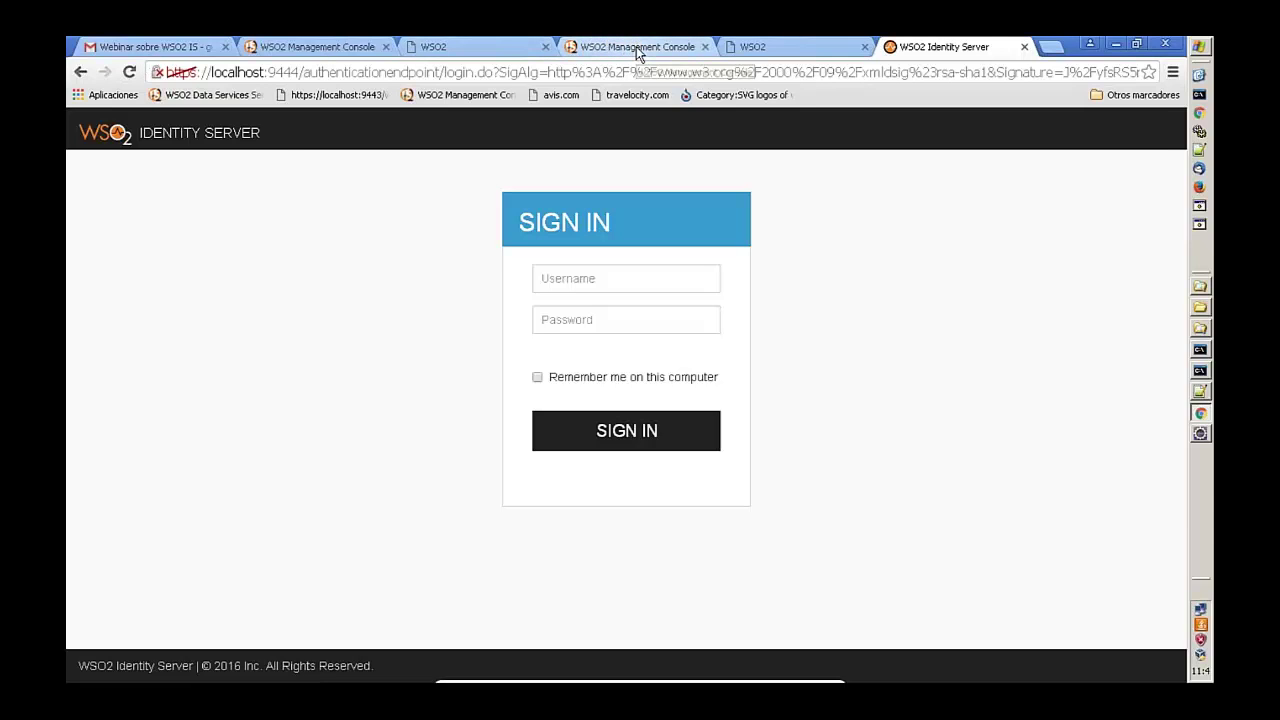
- Return to the Identity Server console and go to the Identity Providers list
{"action": "left_click", "coordinate": [637, 48]}
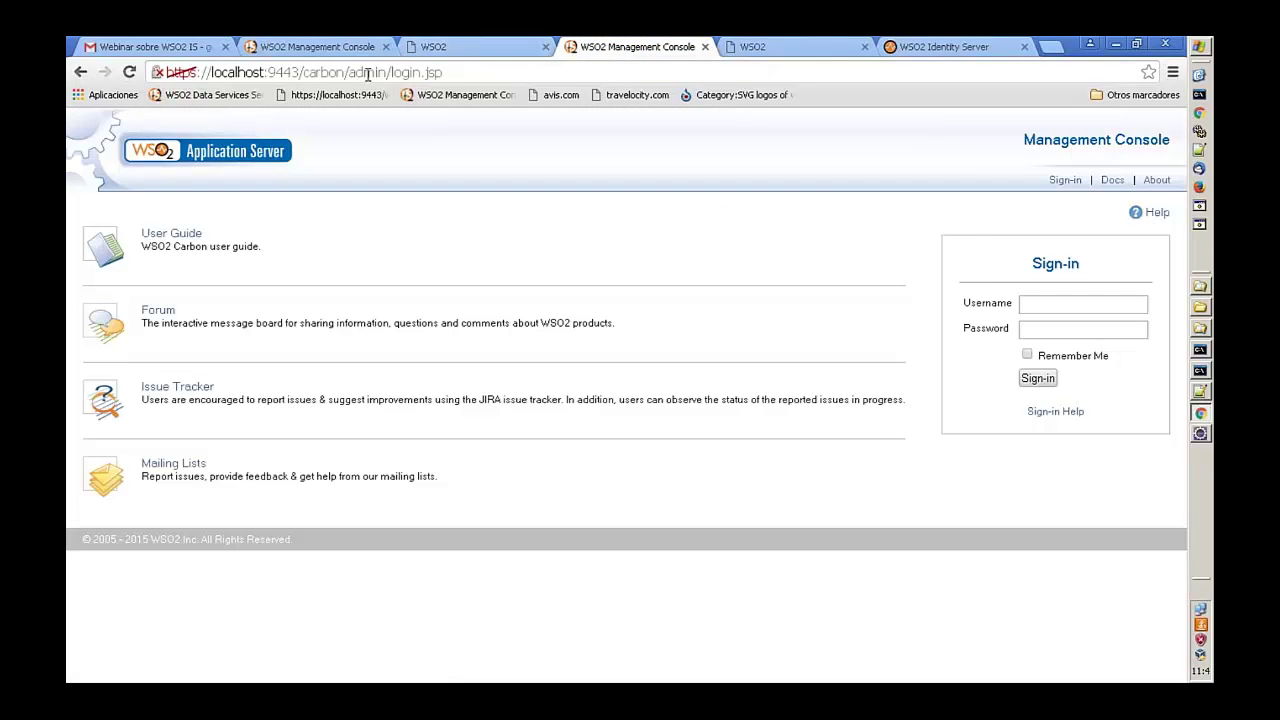
{"action": "left_click", "coordinate": [318, 47]}
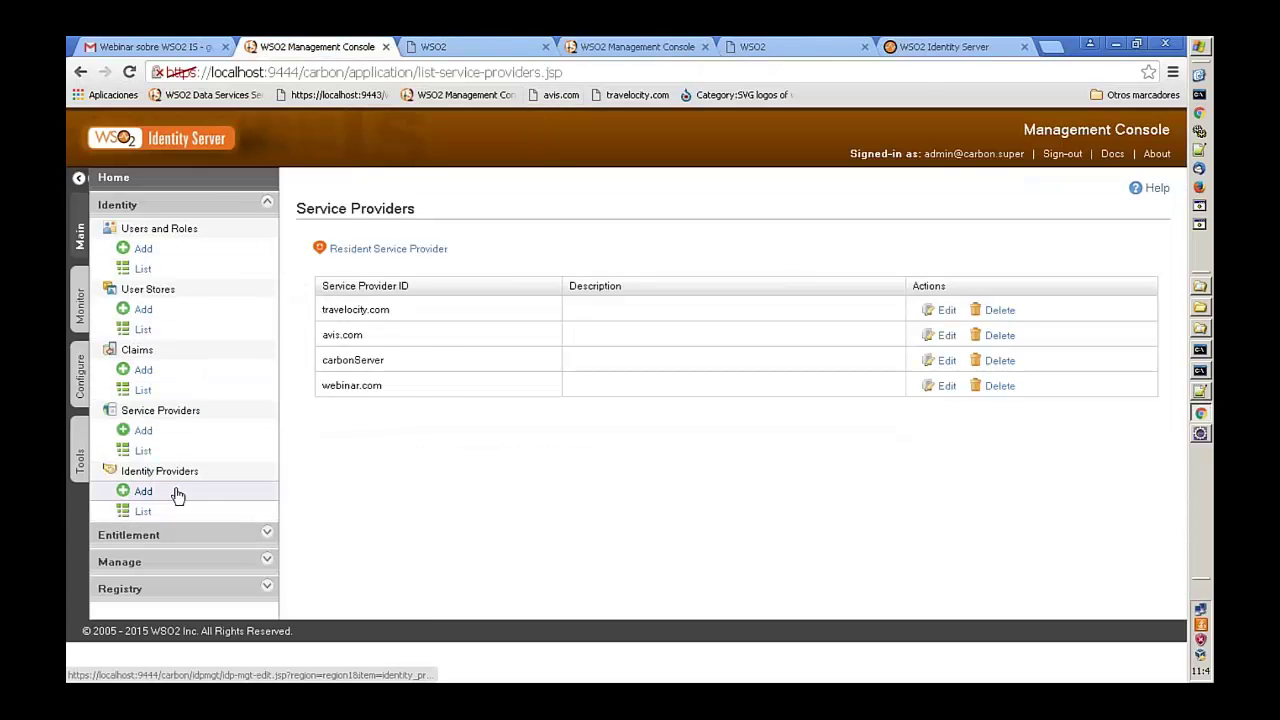
{"action": "left_click", "coordinate": [150, 513]}
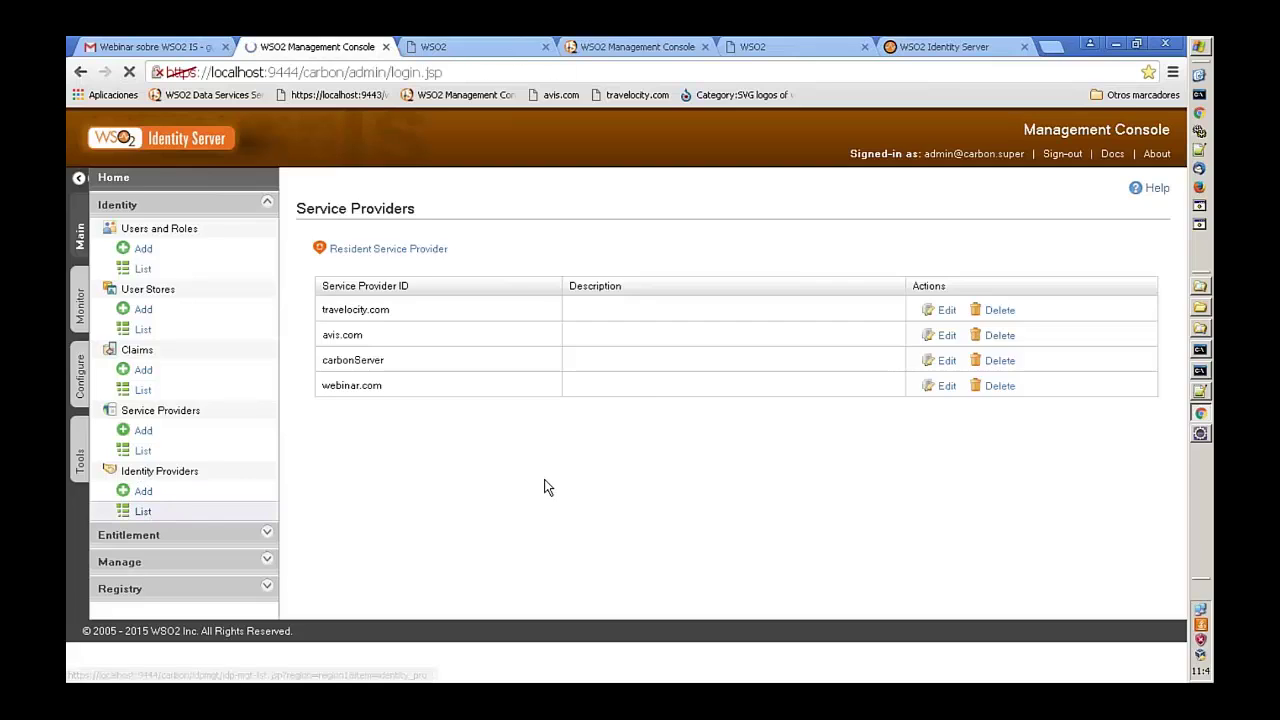
- Sign in with the administrator username and password, then open Identity Providers > Add
{"action": "type", "text": "admin"}
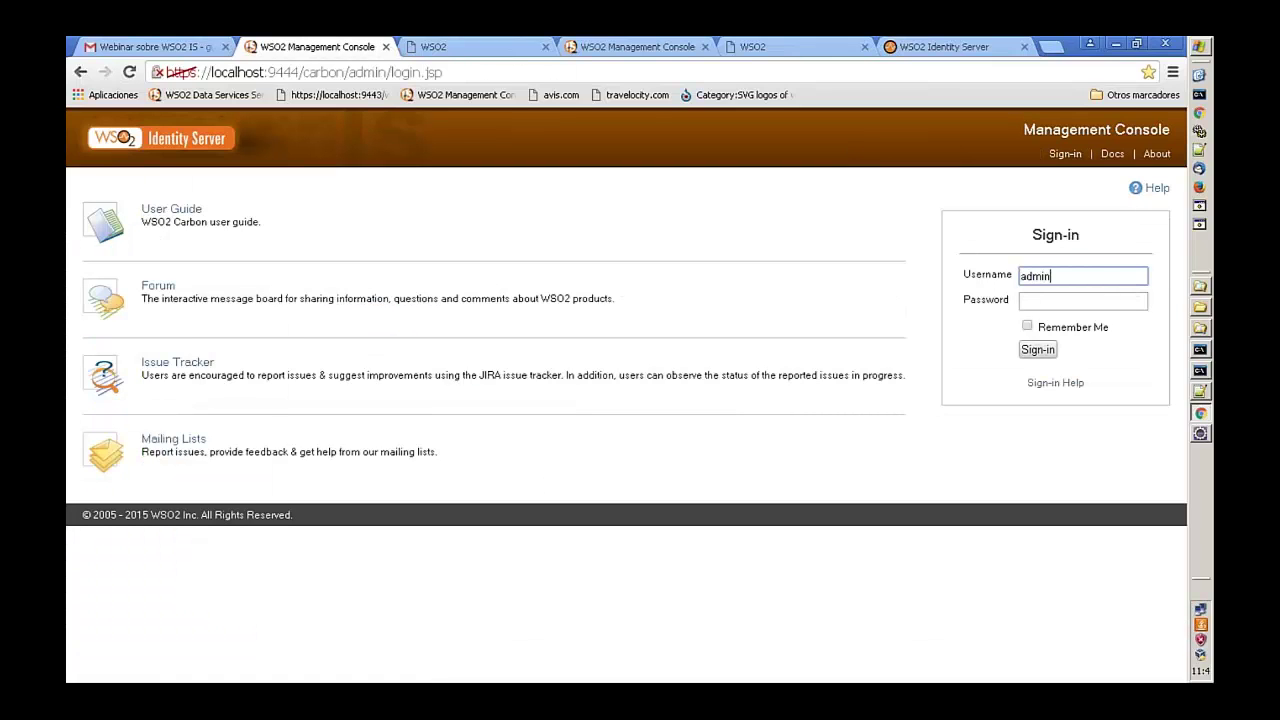
{"action": "key", "text": "Tab"}
{"action": "type", "text": "admin"}
{"action": "key", "text": "Return"}
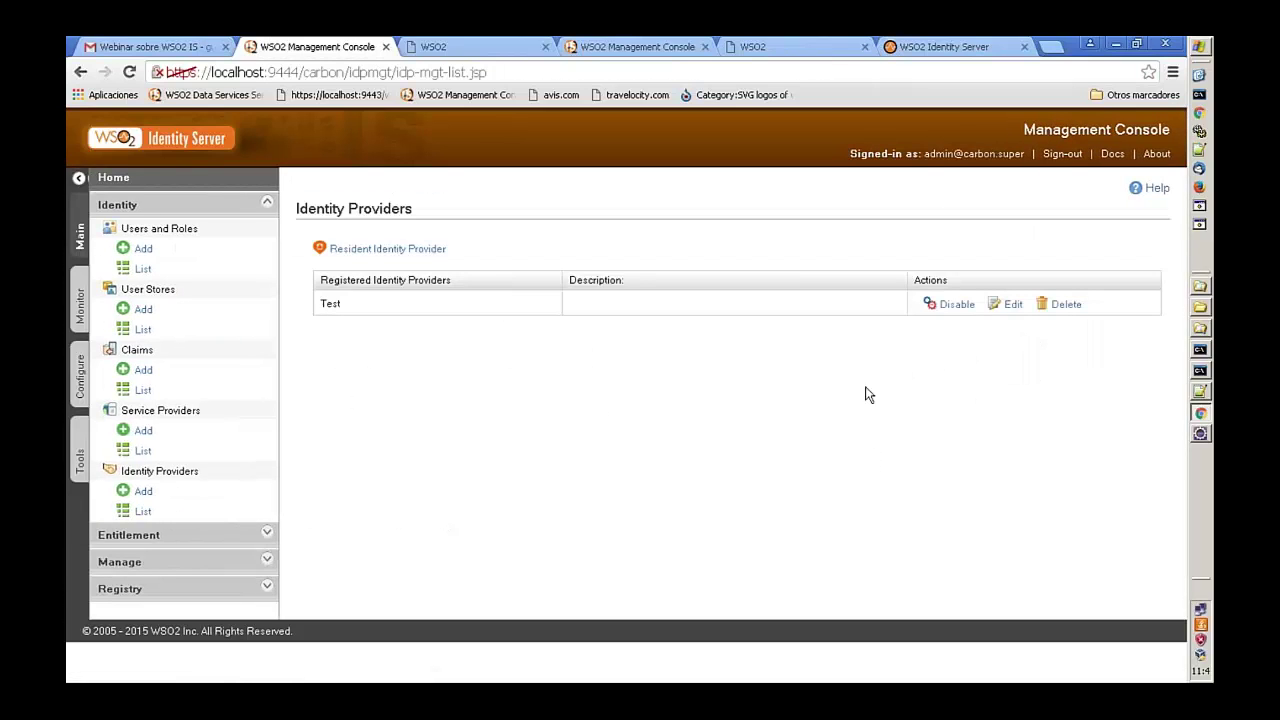
{"action": "left_click", "coordinate": [145, 493]}
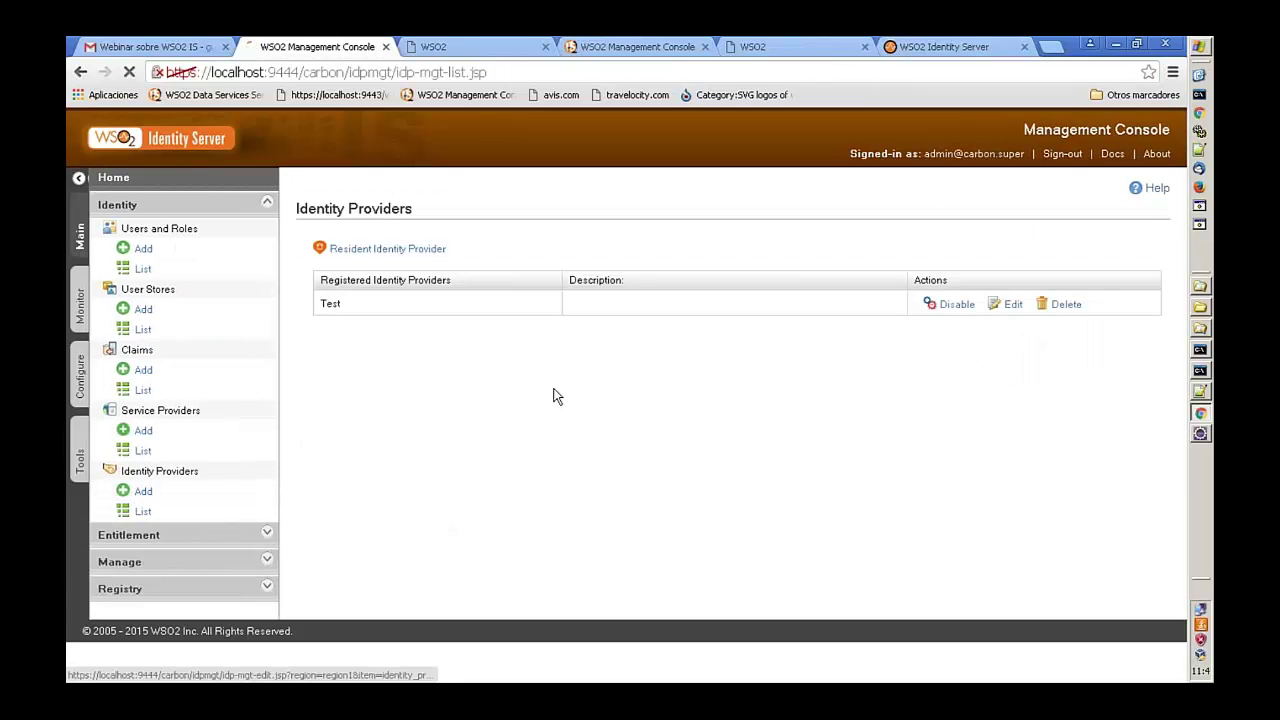
- Name the identity provider 'Google' and expand Federated Authenticators > OAuth2/OpenID Connect Configuration
{"action": "left_click", "coordinate": [610, 290]}
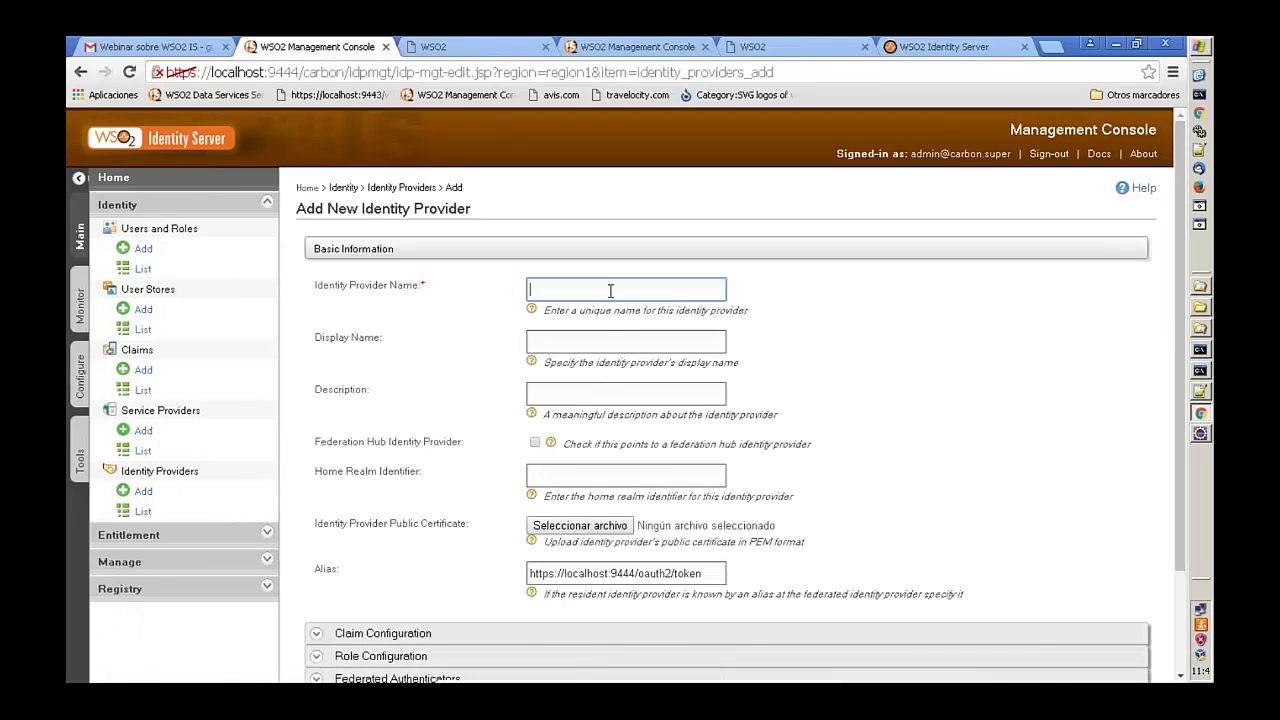
{"action": "type", "text": "Google"}
{"action": "scroll", "coordinate": [517, 461], "scroll_direction": "down", "scroll_amount": 3}
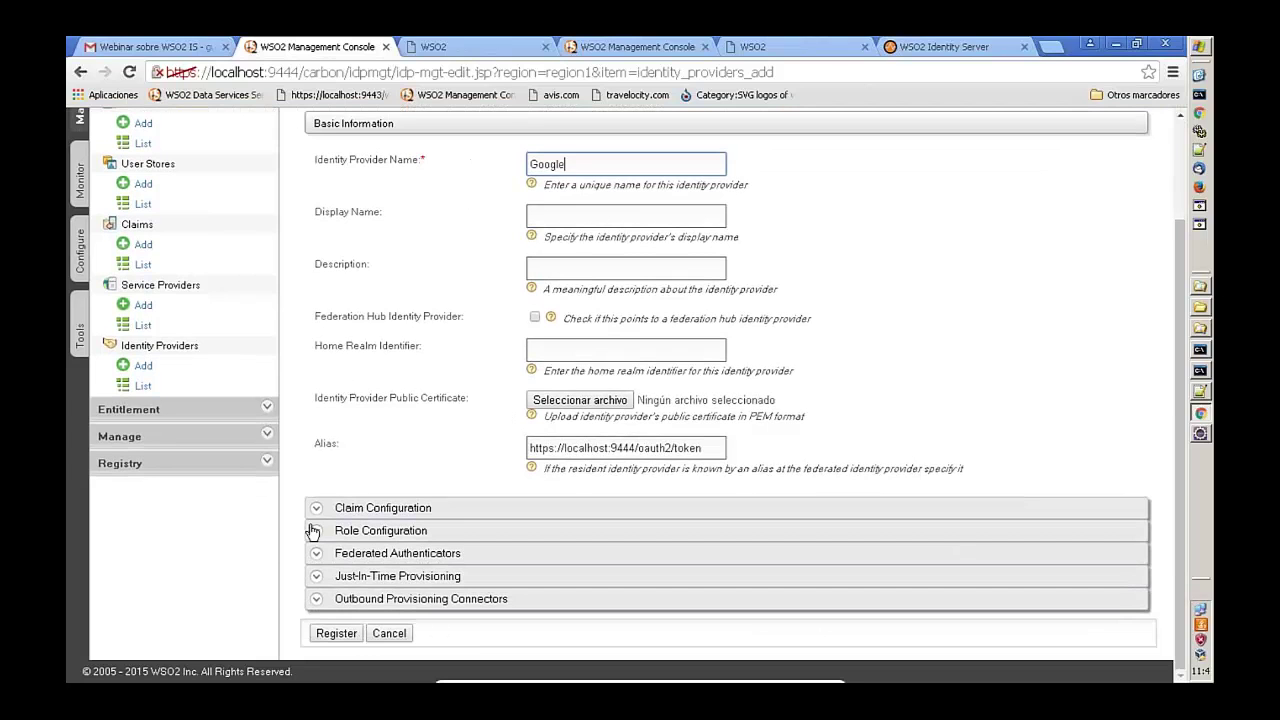
{"action": "left_click", "coordinate": [316, 558]}
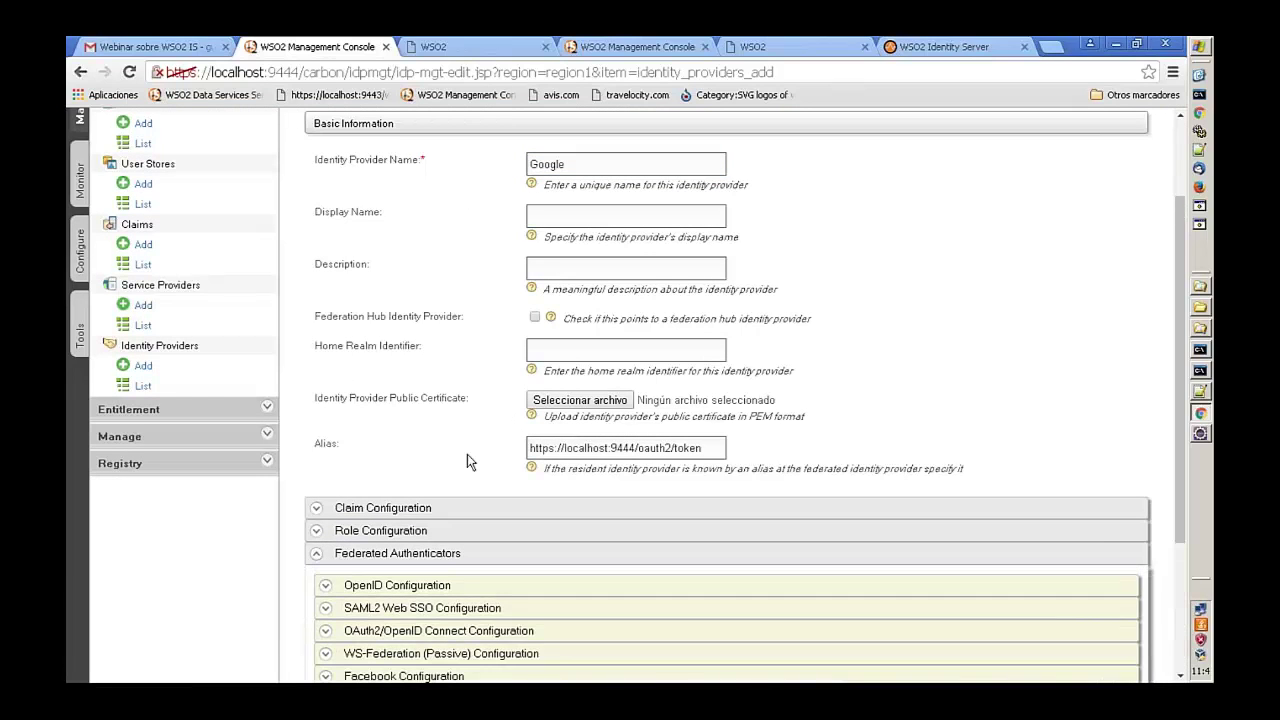
{"action": "scroll", "coordinate": [467, 454], "scroll_direction": "down", "scroll_amount": 3}
{"action": "scroll", "coordinate": [467, 454], "scroll_direction": "down", "scroll_amount": 1}
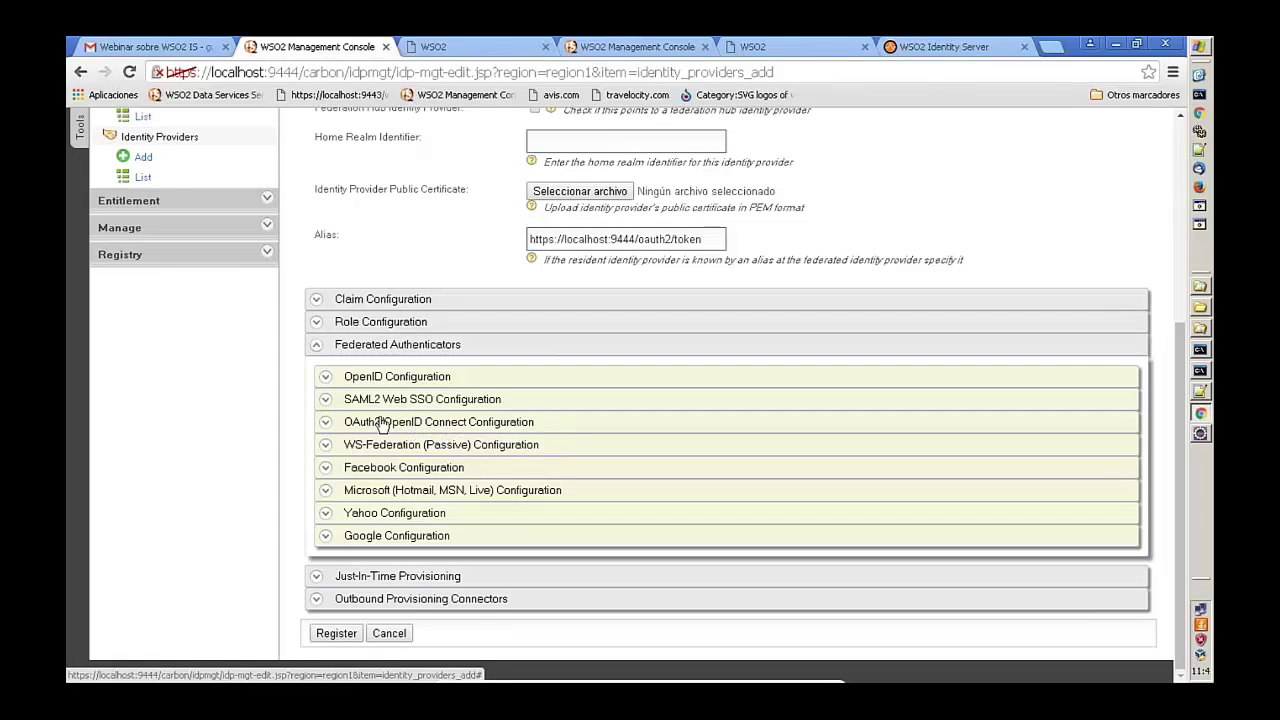
{"action": "left_click", "coordinate": [328, 424]}
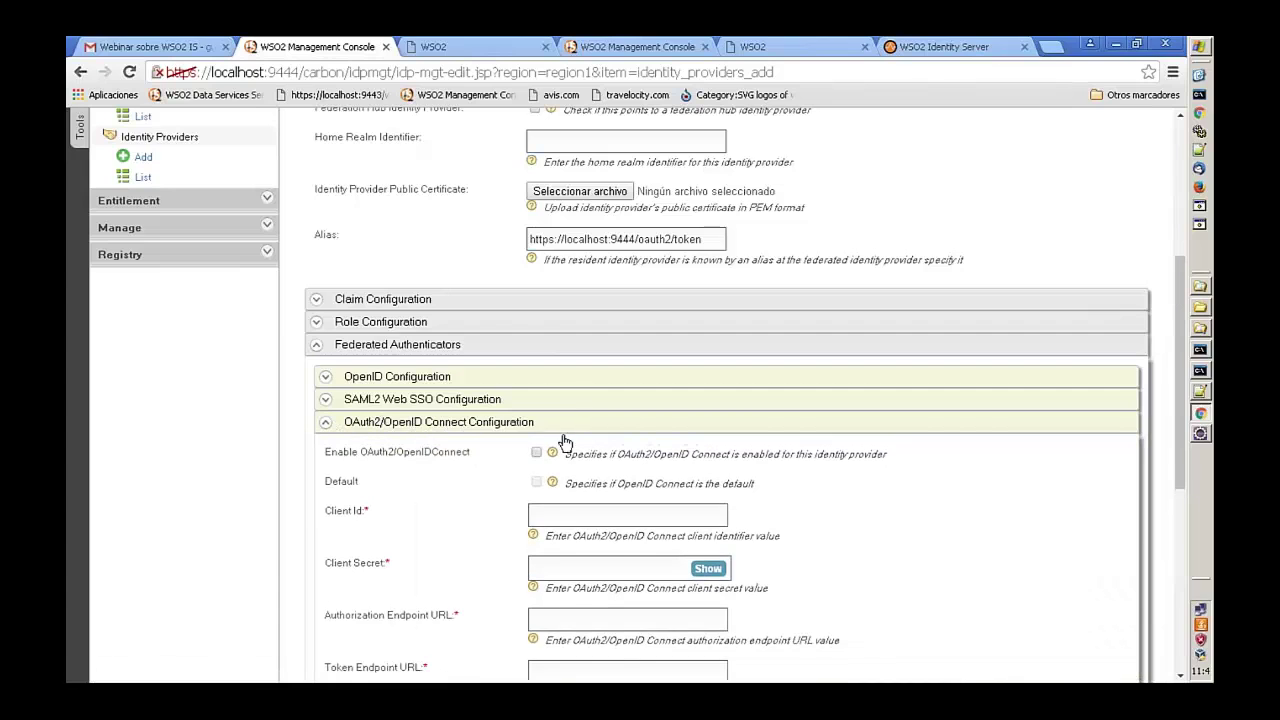
- Highlight the Client Id and Client Secret labels, then bring up Gmail's Google apps grid
{"action": "scroll", "coordinate": [555, 456], "scroll_direction": "down", "scroll_amount": 1}
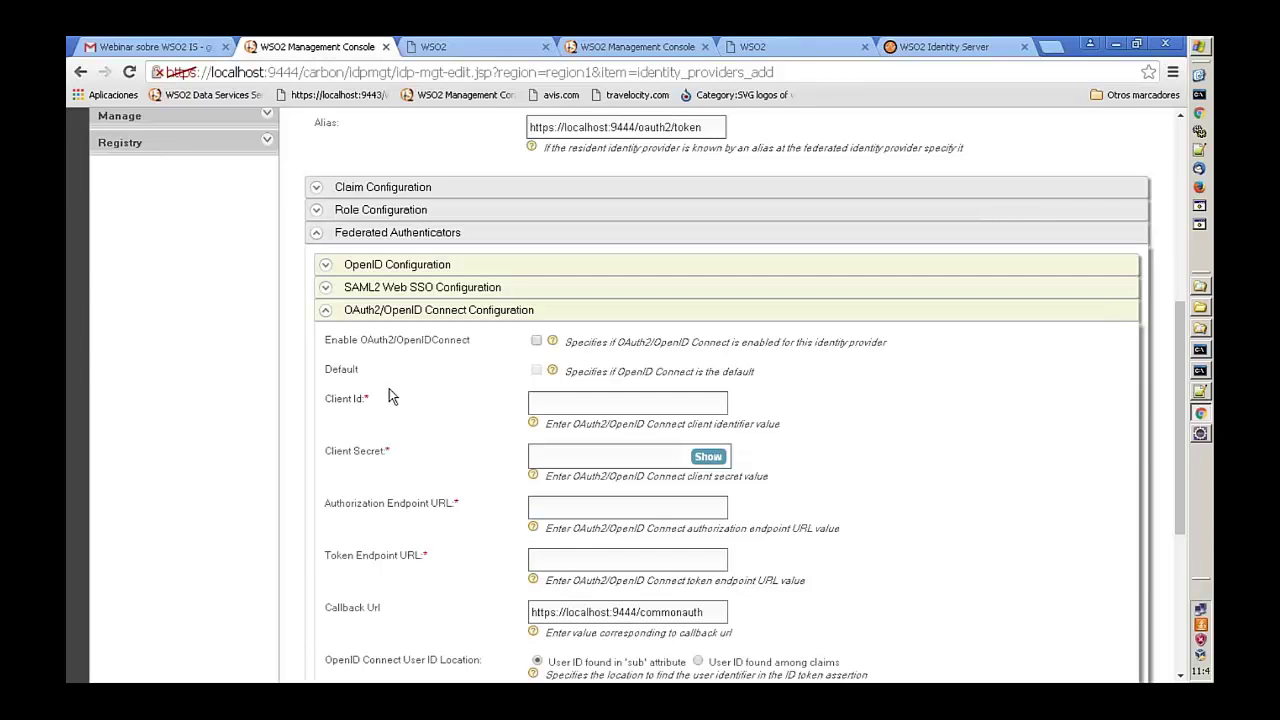
{"action": "left_click_drag", "start_coordinate": [322, 400], "coordinate": [380, 397]}
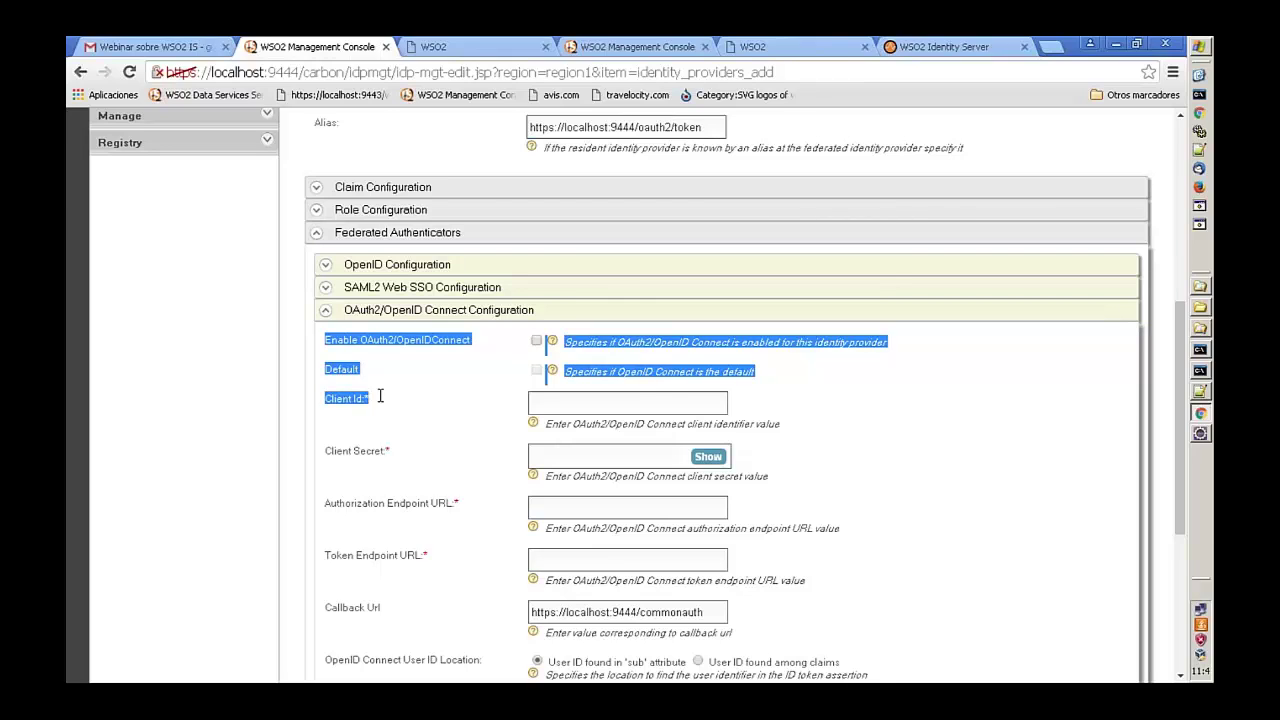
{"action": "left_click", "coordinate": [380, 397]}
{"action": "left_click_drag", "start_coordinate": [326, 451], "coordinate": [394, 448]}
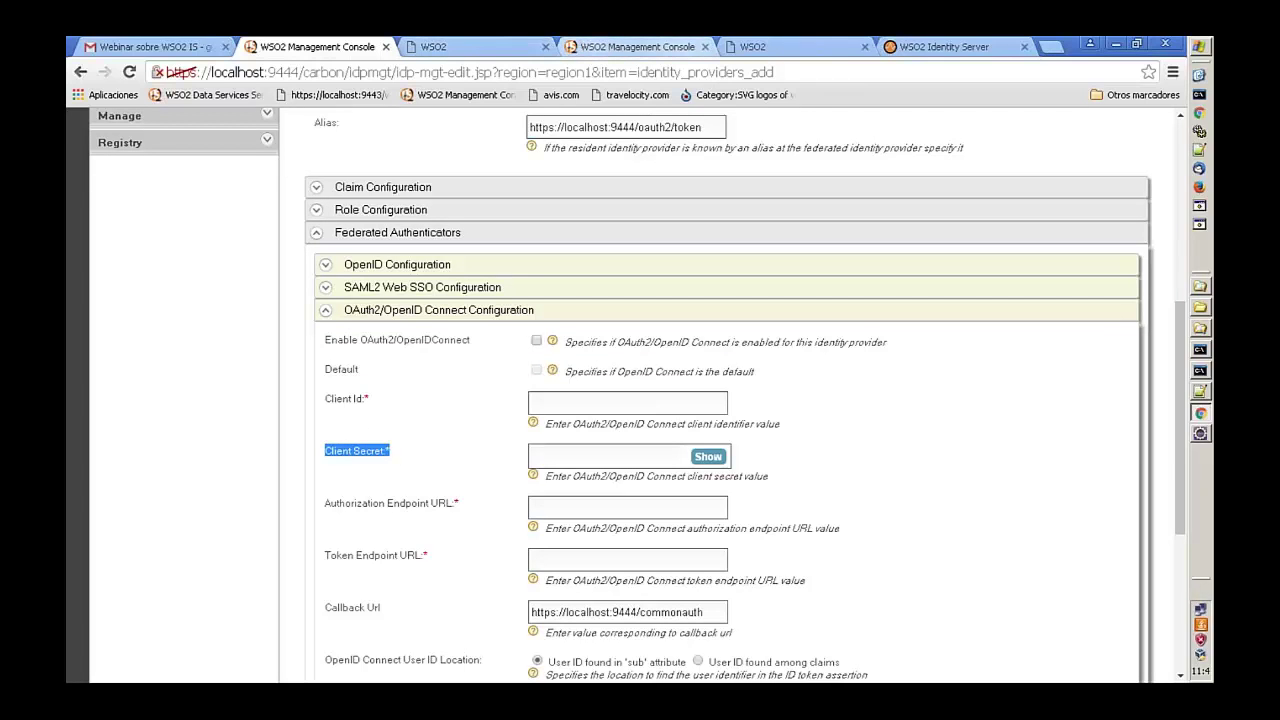
{"action": "left_click", "coordinate": [160, 47]}
{"action": "left_click", "coordinate": [1073, 133]}
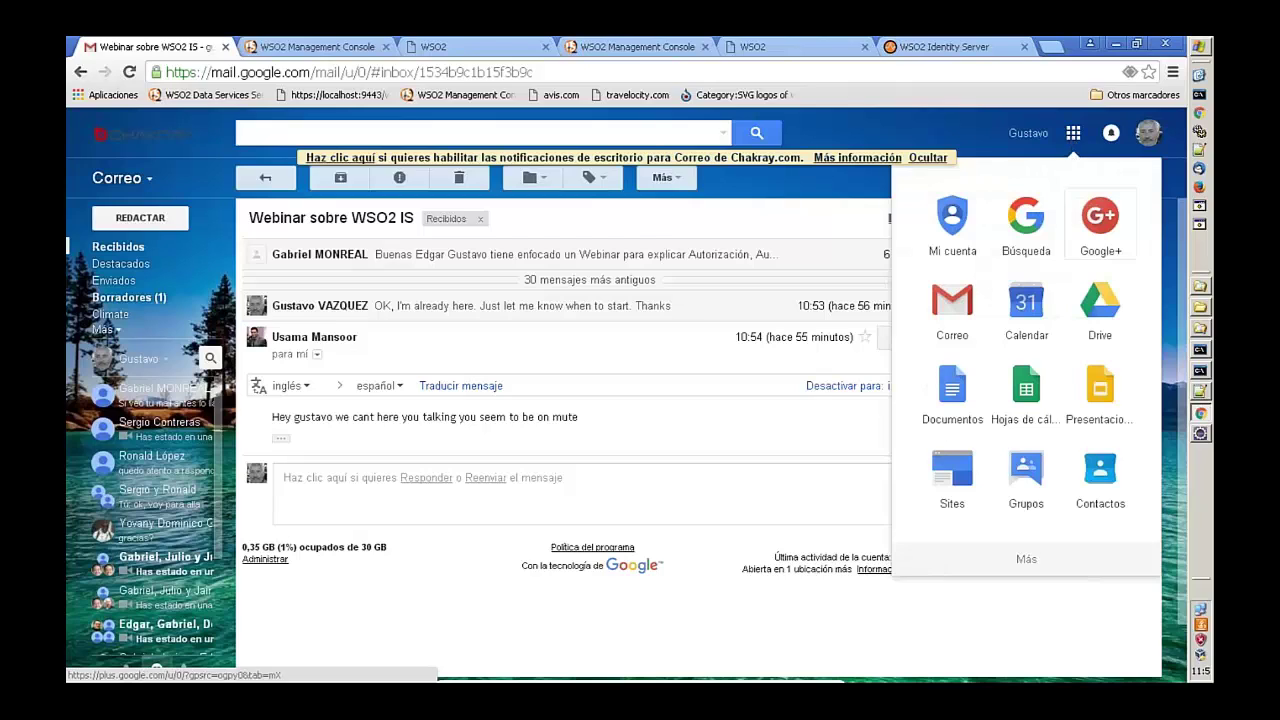
- Open Google Drive and a new tab, then type 'deve' into the address bar
{"action": "left_click", "coordinate": [1100, 300]}
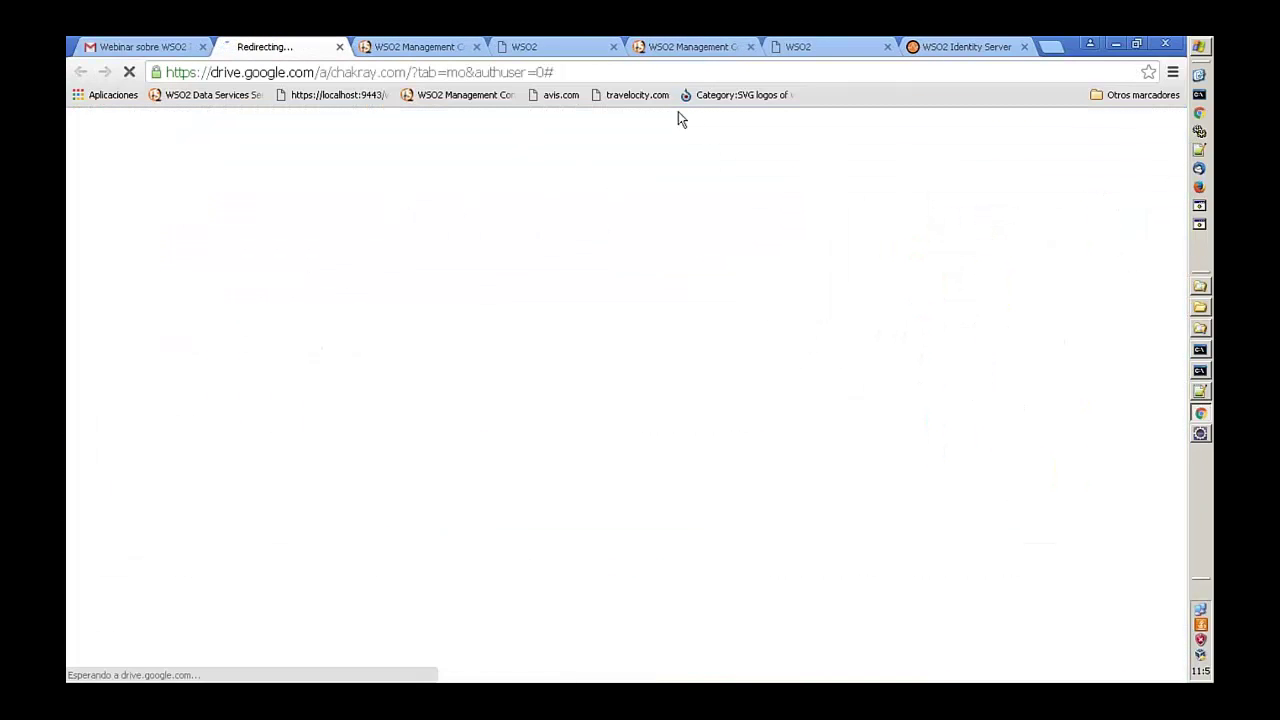
{"action": "left_click", "coordinate": [1052, 47]}
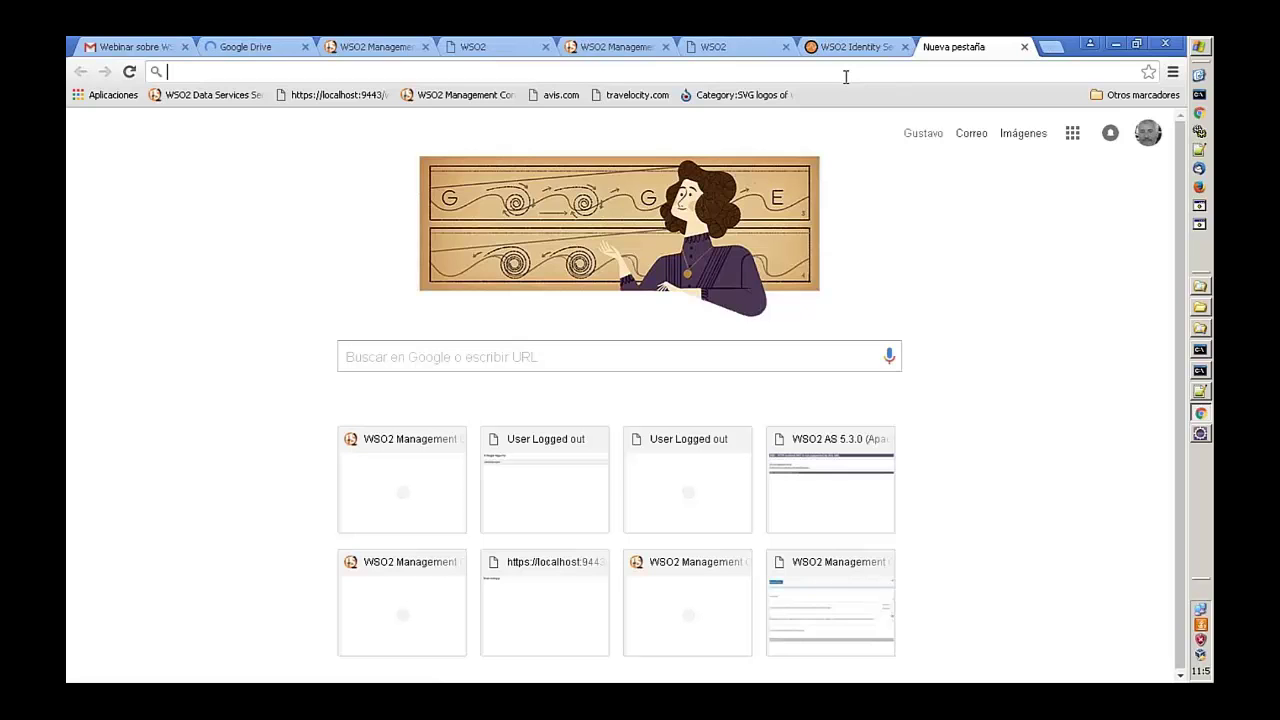
{"action": "left_click", "coordinate": [223, 48]}
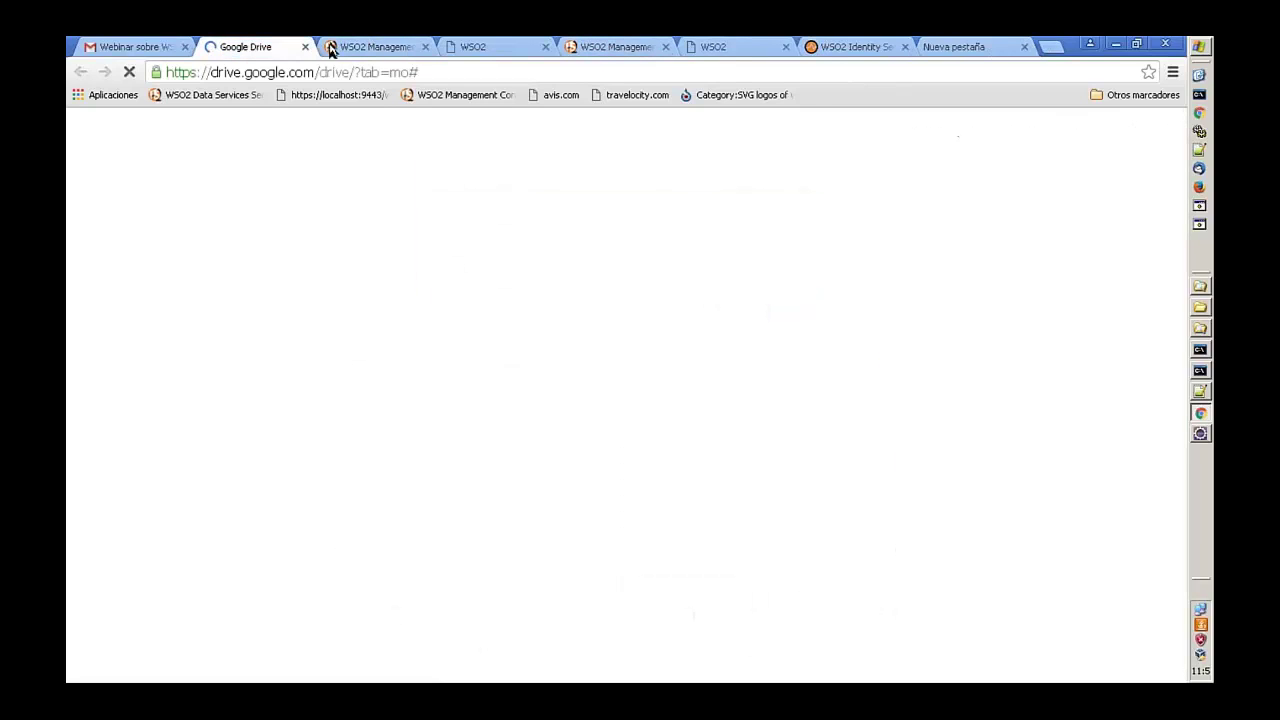
{"action": "left_click", "coordinate": [965, 45]}
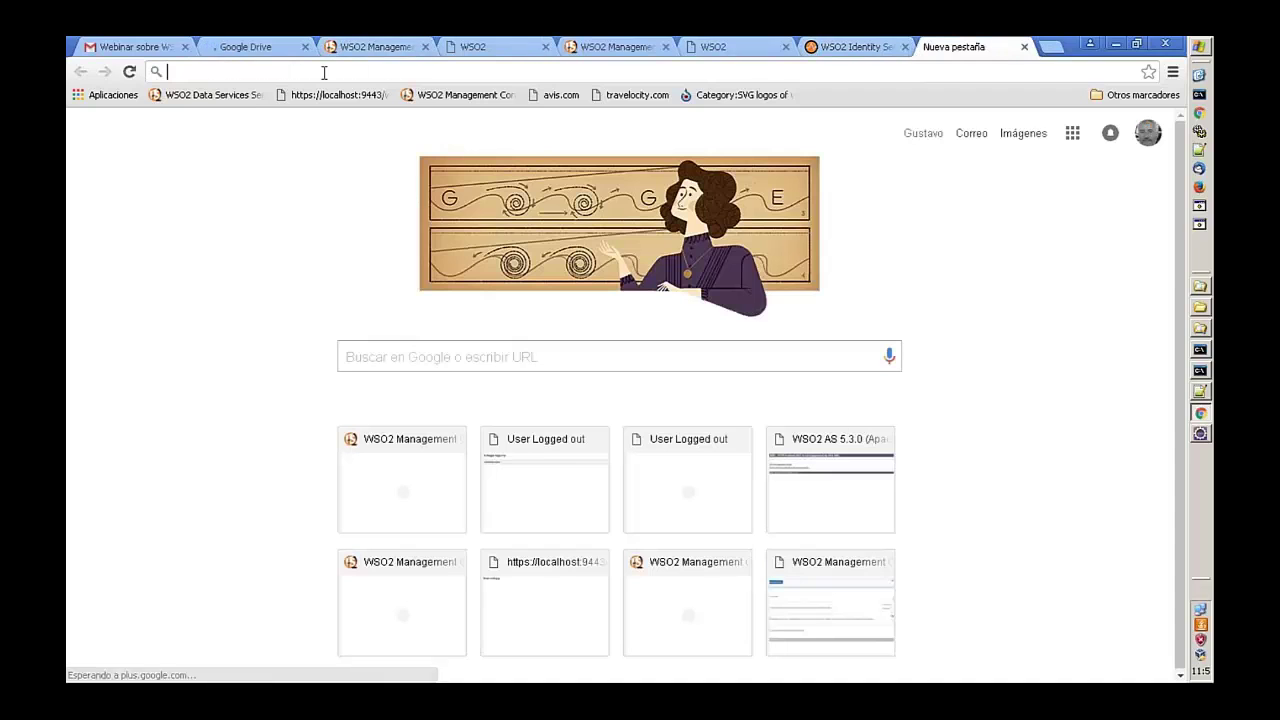
{"action": "type", "text": "goog"}
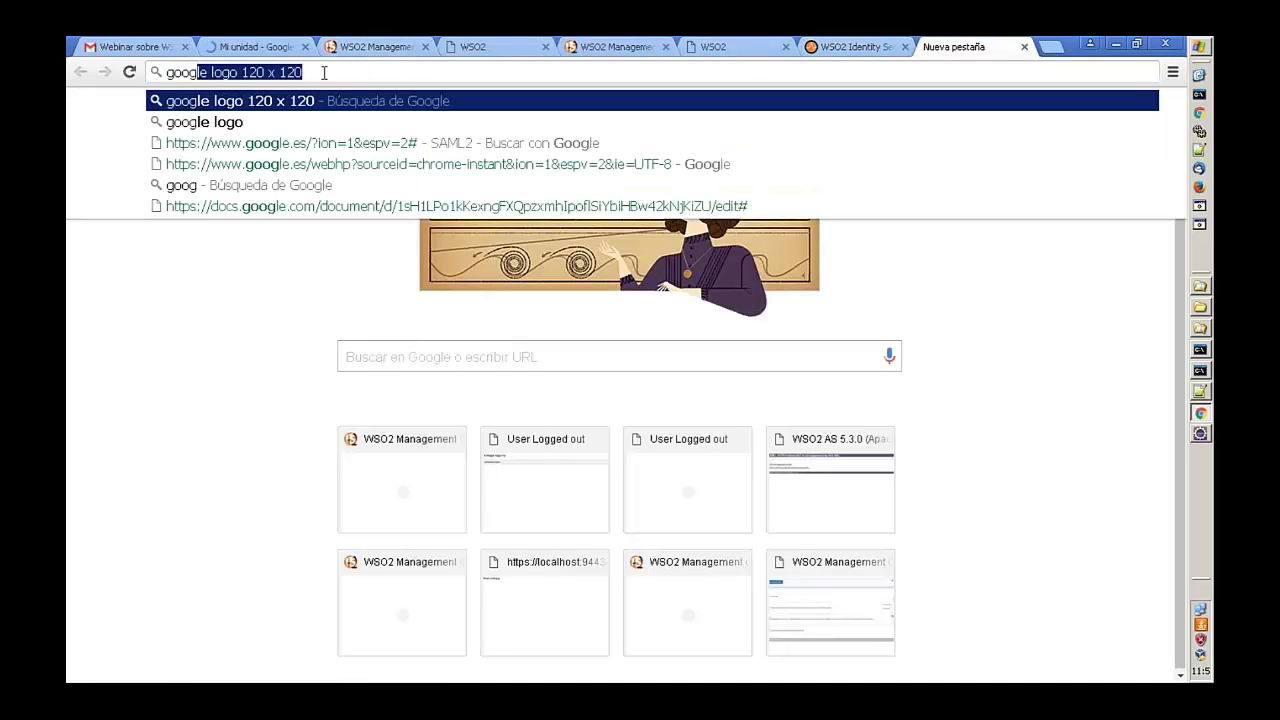
{"action": "key", "text": "BackSpace"}
{"action": "key", "text": "BackSpace"}
{"action": "key", "text": "BackSpace"}
{"action": "key", "text": "BackSpace"}
{"action": "key", "text": "BackSpace"}
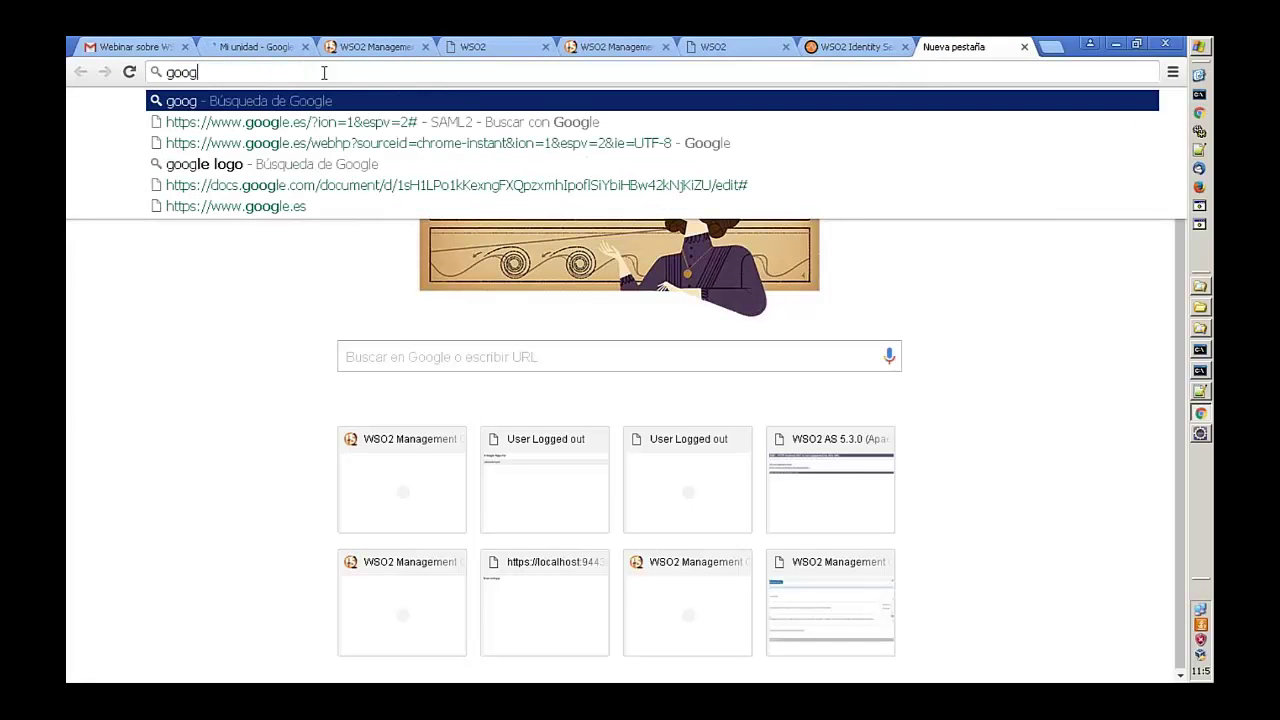
{"action": "type", "text": "de"}
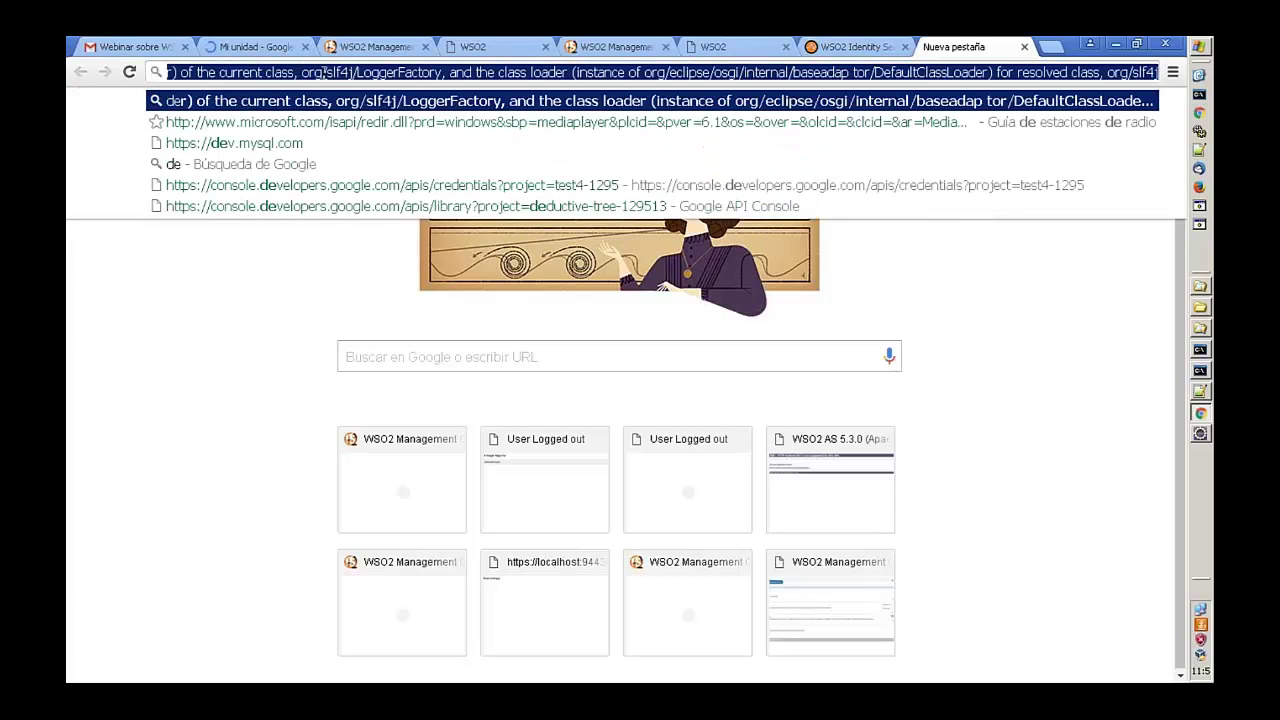
{"action": "type", "text": "velop"}
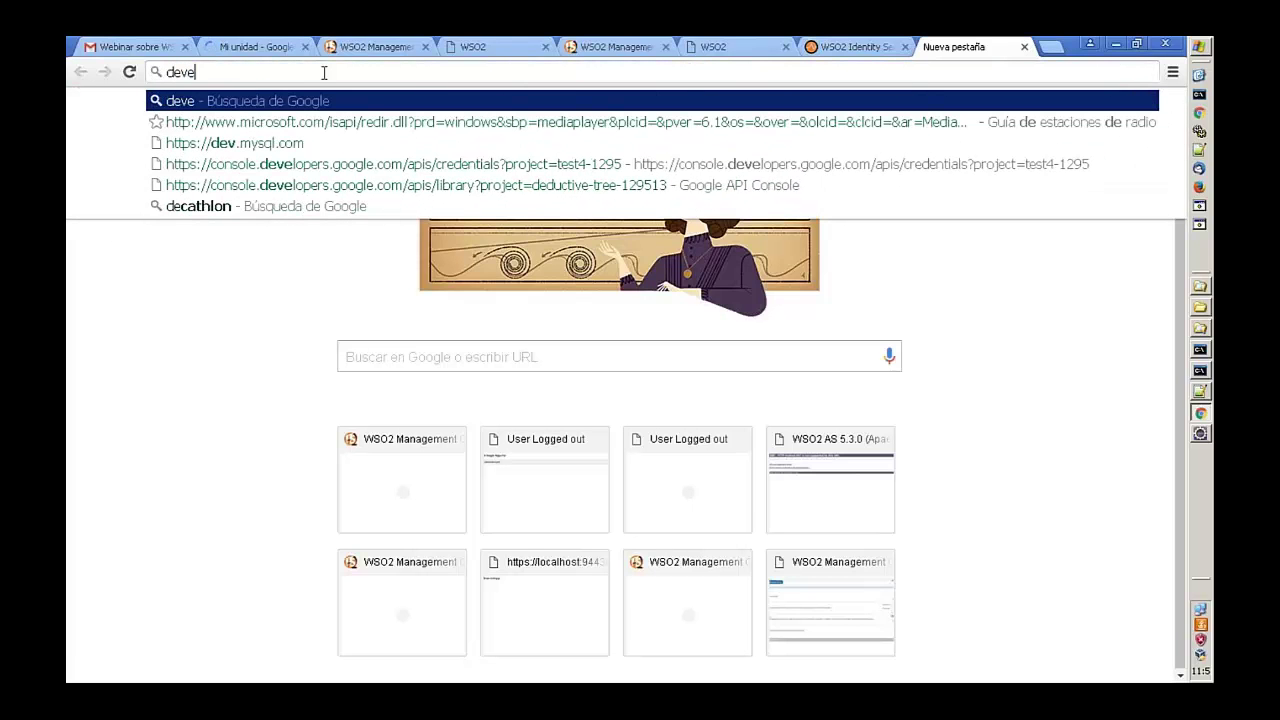
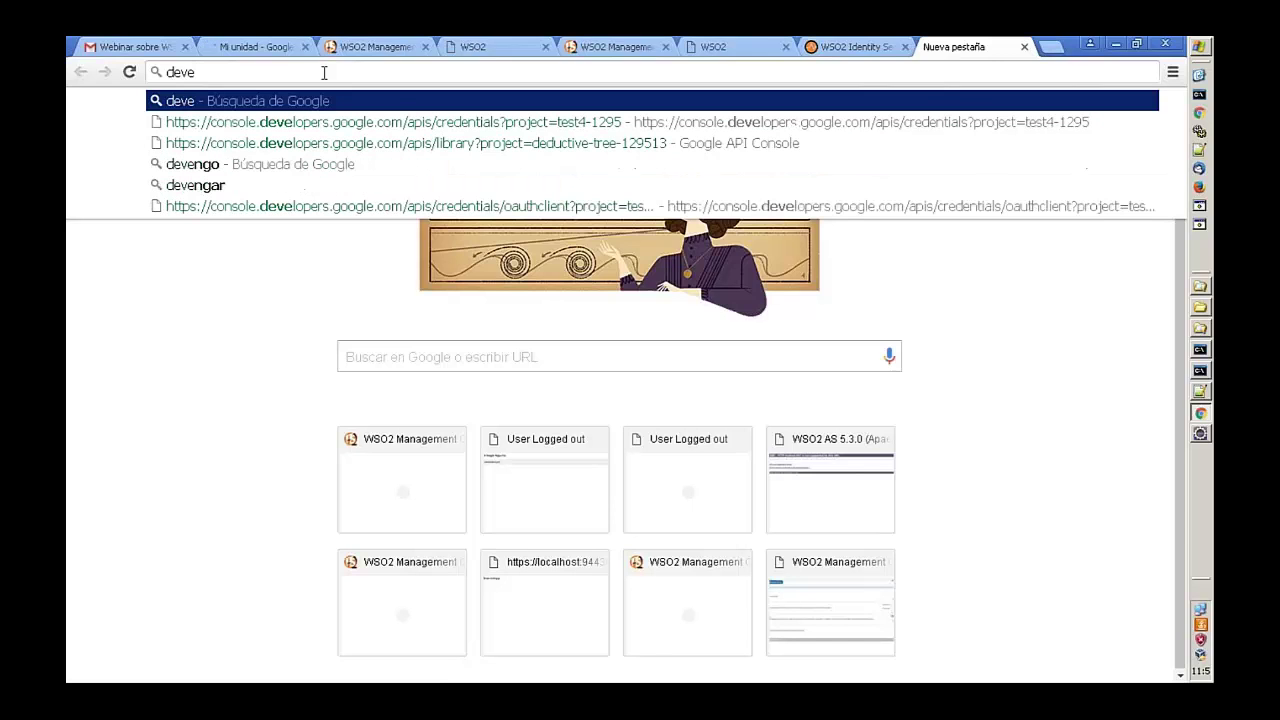
- Go to the Google API Console and start a new project from the project list
{"action": "type", "text": "lop"}
{"action": "left_click", "coordinate": [785, 145]}
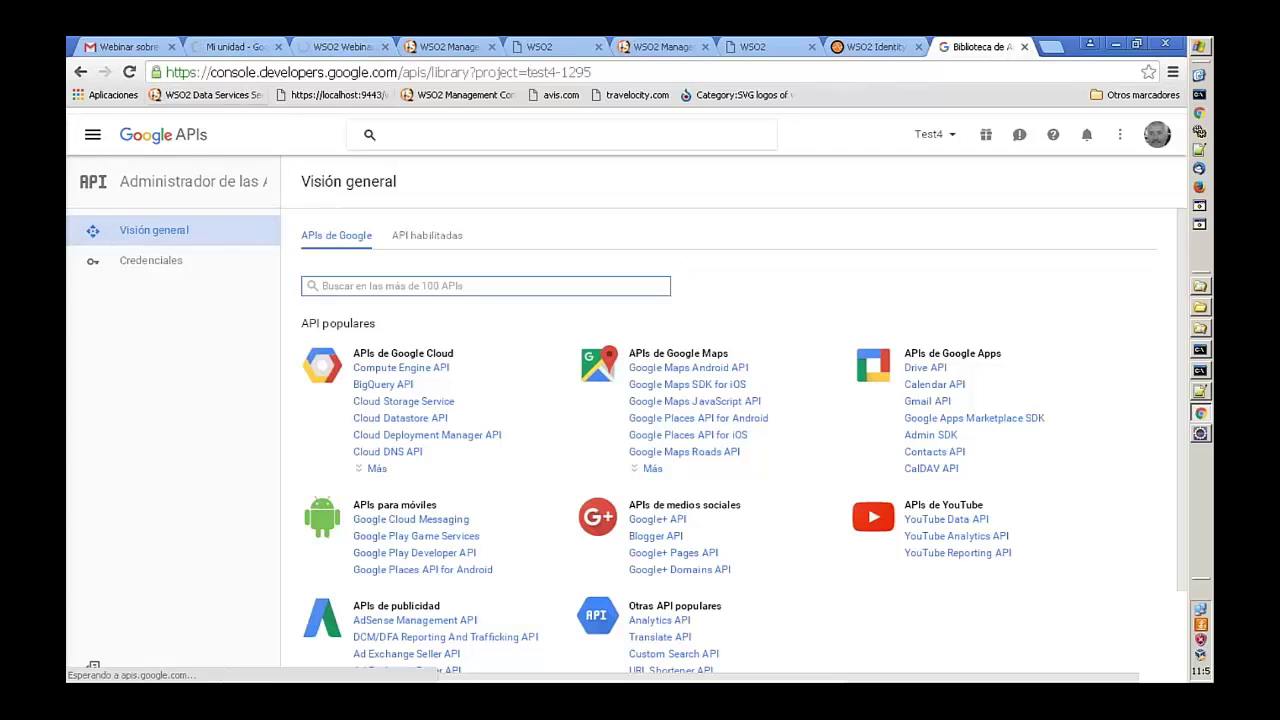
{"action": "left_click", "coordinate": [953, 138]}
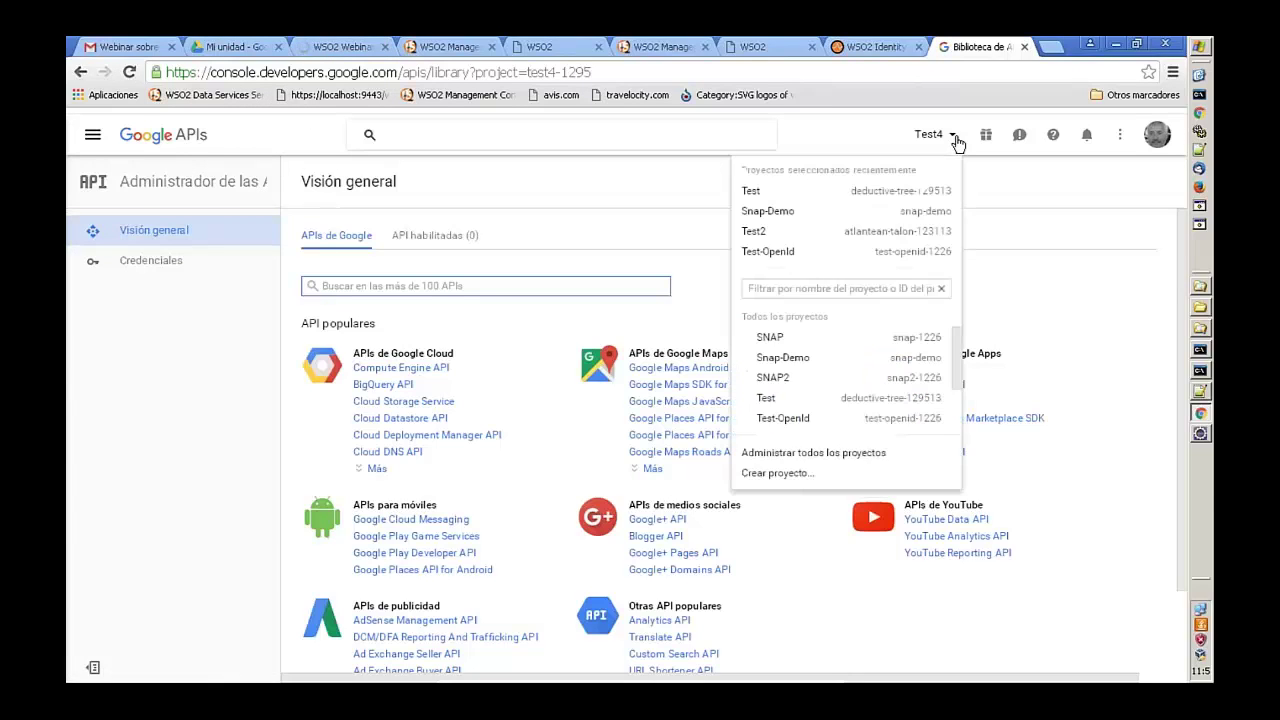
{"action": "left_click", "coordinate": [790, 470]}
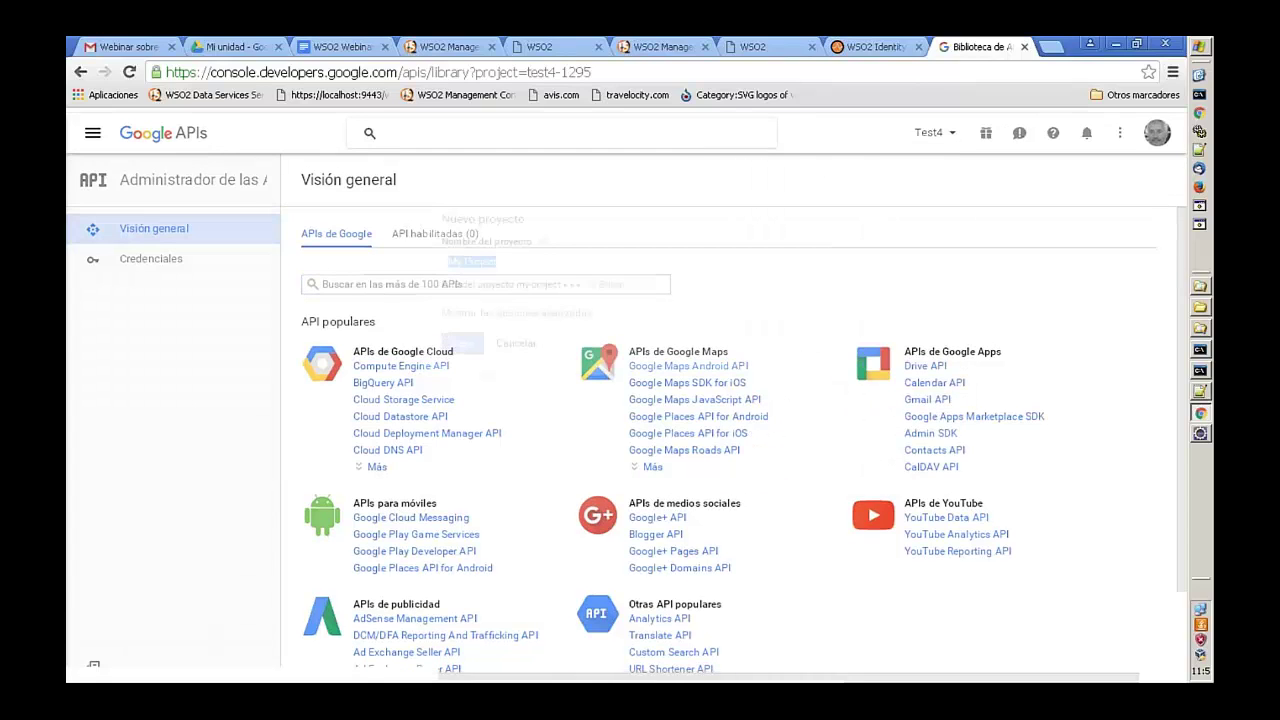
- Name the new project 'Webinar', fixing the capitalisation typo, and create it
{"action": "type", "text": "WEbinar"}
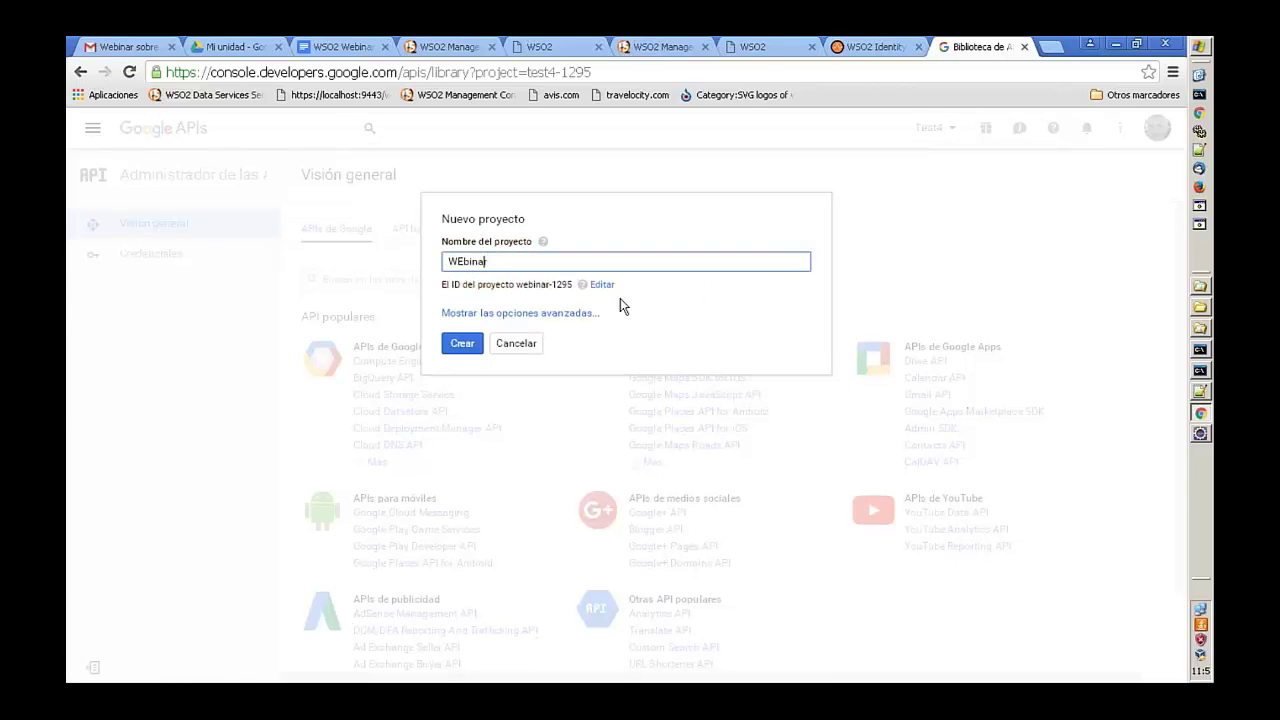
{"action": "key", "text": "Left"}
{"action": "key", "text": "Left"}
{"action": "key", "text": "Left"}
{"action": "key", "text": "Left"}
{"action": "key", "text": "Left"}
{"action": "key", "text": "BackSpace"}
{"action": "type", "text": "e"}
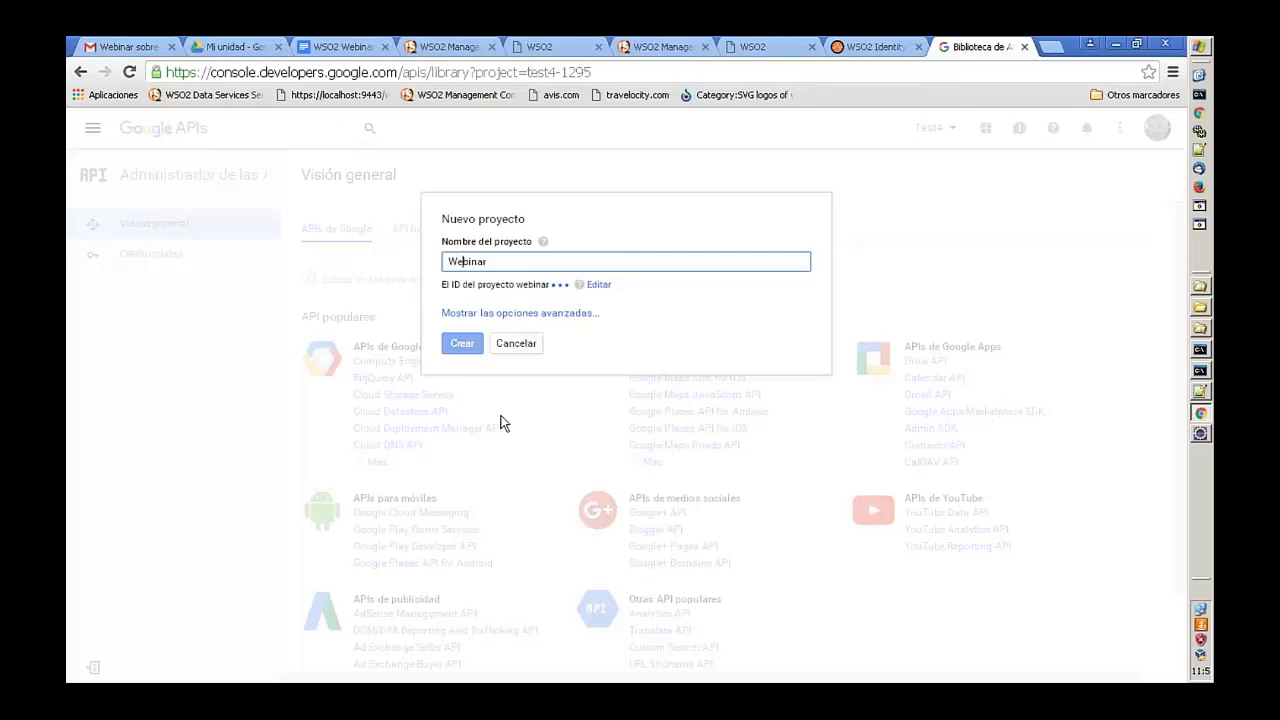
{"action": "left_click", "coordinate": [470, 345]}
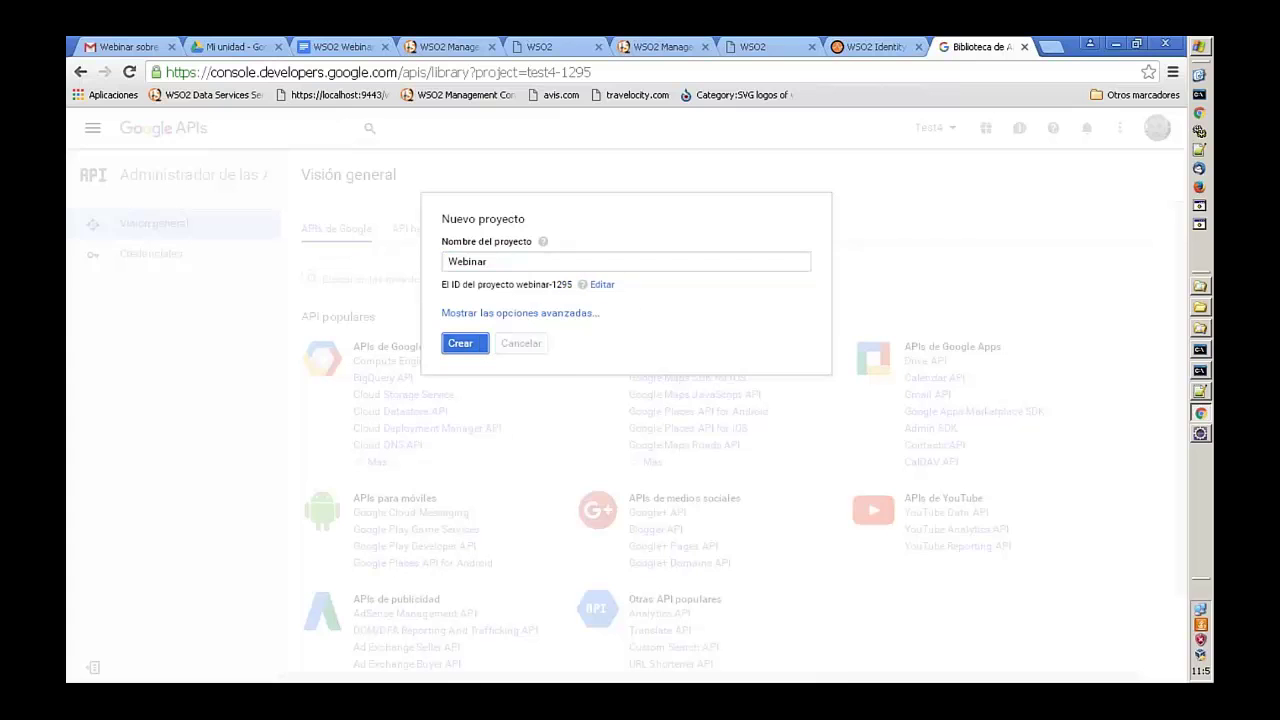
{"action": "key", "text": "ctrl+3"}
- Find the guide's OAuth client ID instructions (7.5) under IMPLEMENTACIÓN, then return to the API library
{"action": "scroll", "coordinate": [505, 512], "scroll_direction": "down", "scroll_amount": 5}
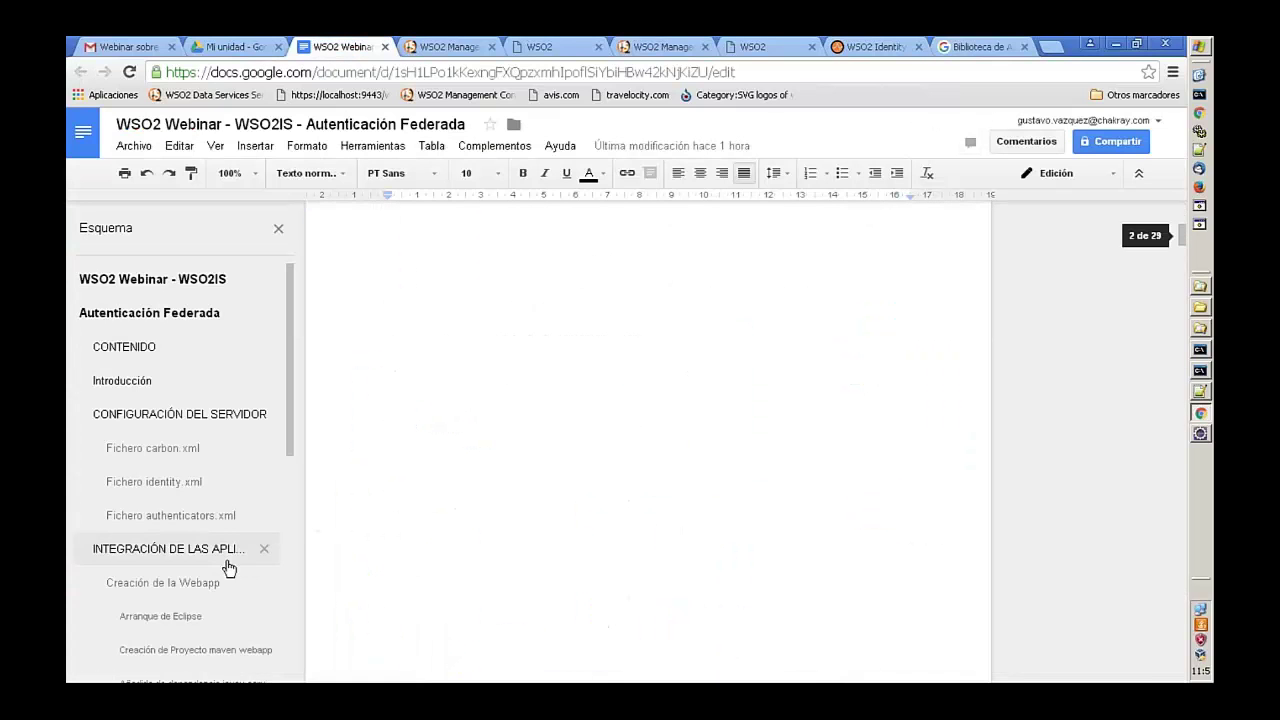
{"action": "scroll", "coordinate": [228, 568], "scroll_direction": "down", "scroll_amount": 5}
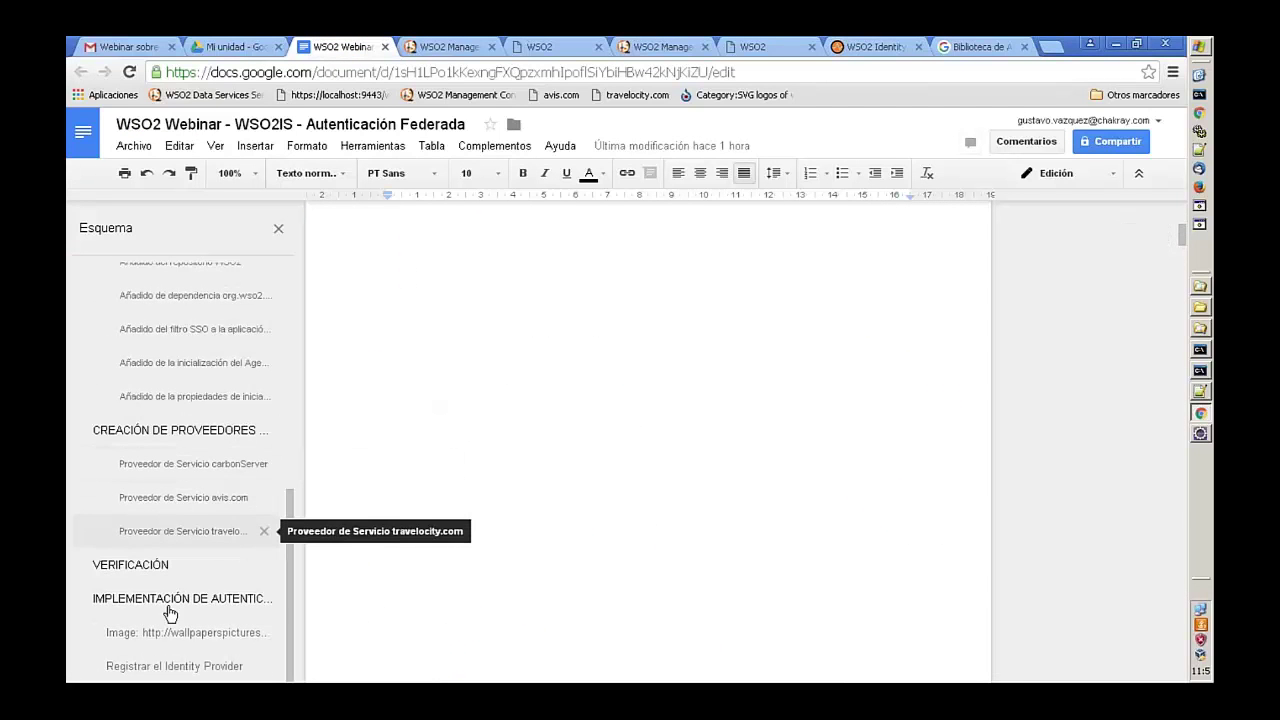
{"action": "left_click", "coordinate": [176, 602]}
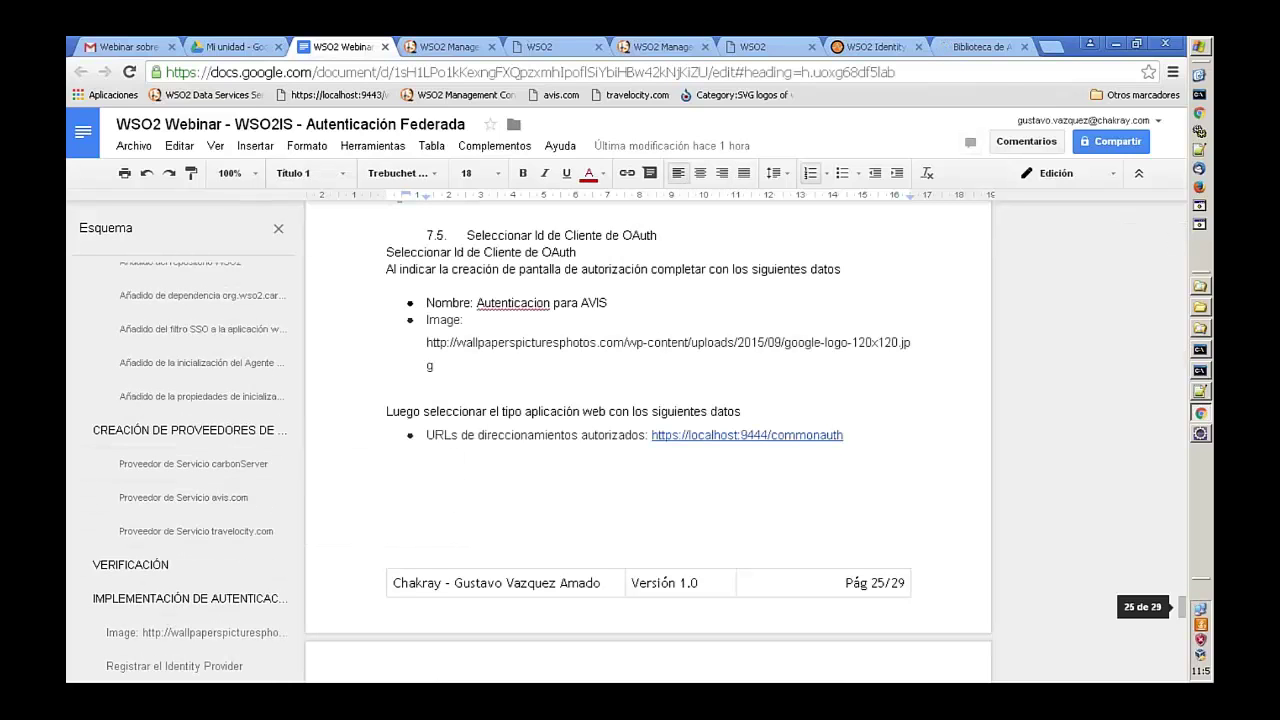
{"action": "scroll", "coordinate": [620, 341], "scroll_direction": "up", "scroll_amount": 3}
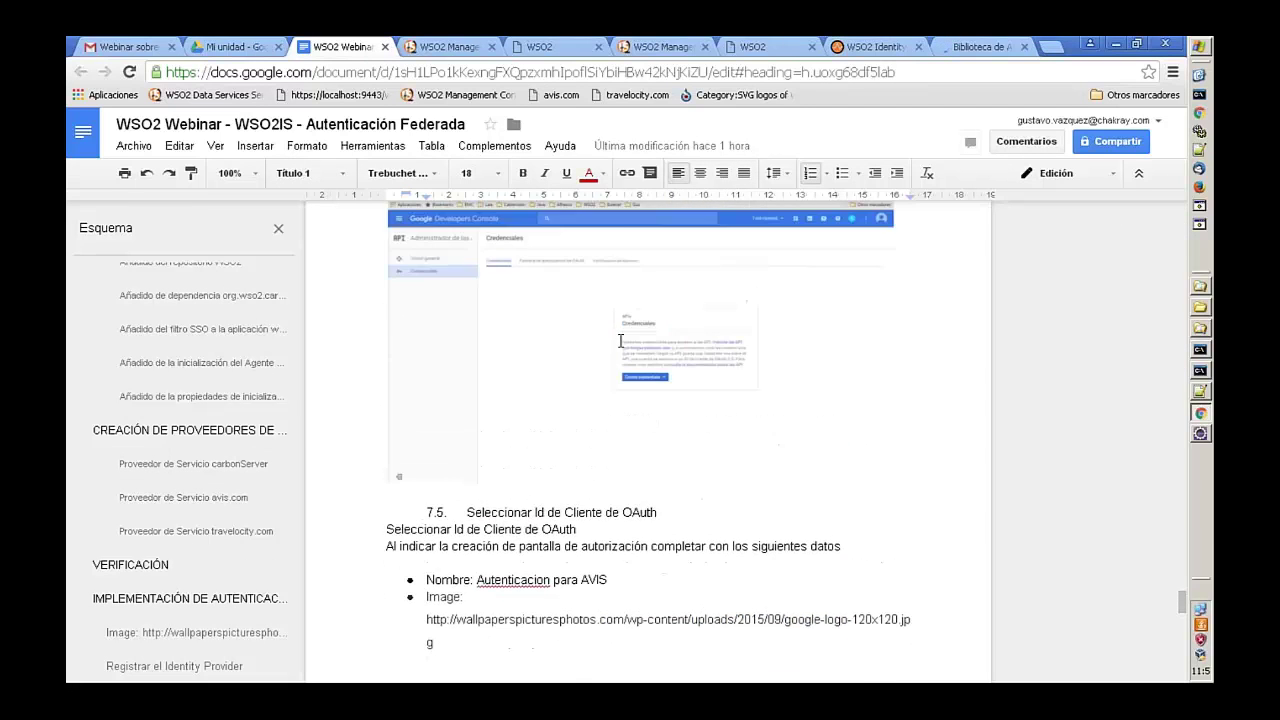
{"action": "scroll", "coordinate": [620, 341], "scroll_direction": "up", "scroll_amount": 6}
{"action": "scroll", "coordinate": [620, 341], "scroll_direction": "down", "scroll_amount": 3}
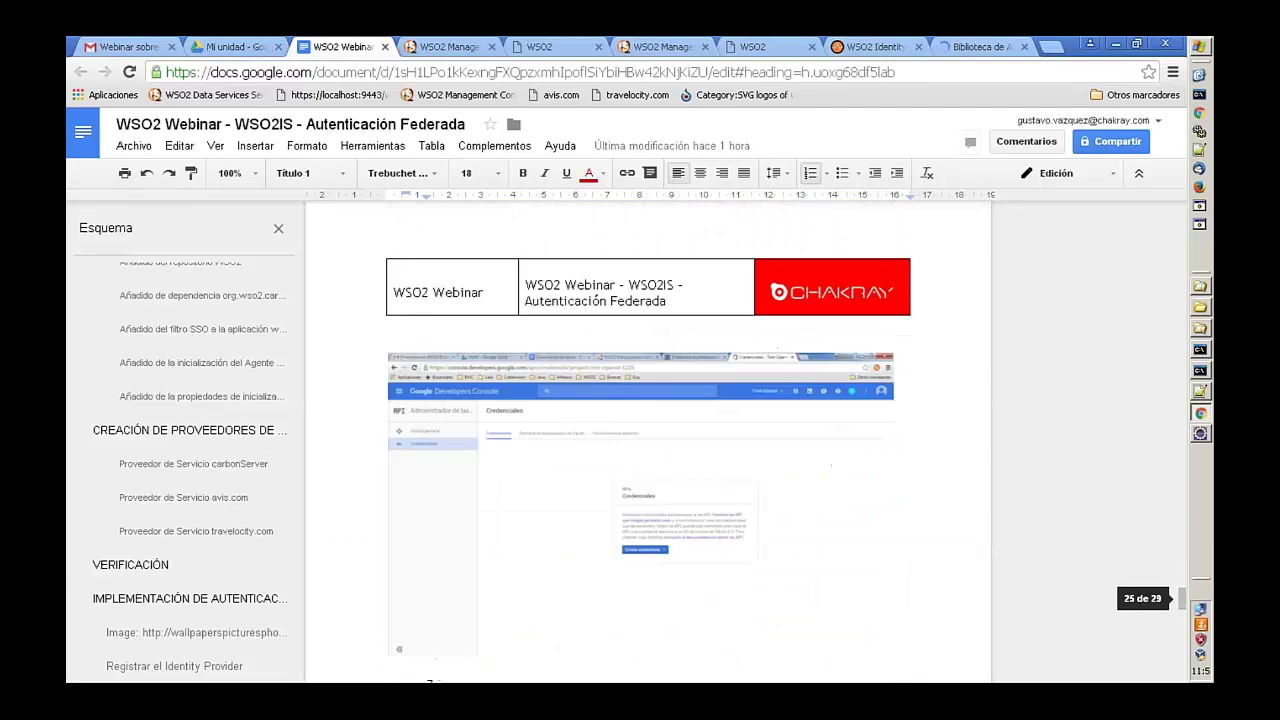
{"action": "scroll", "coordinate": [620, 341], "scroll_direction": "down", "scroll_amount": 4}
{"action": "left_click", "coordinate": [985, 47]}
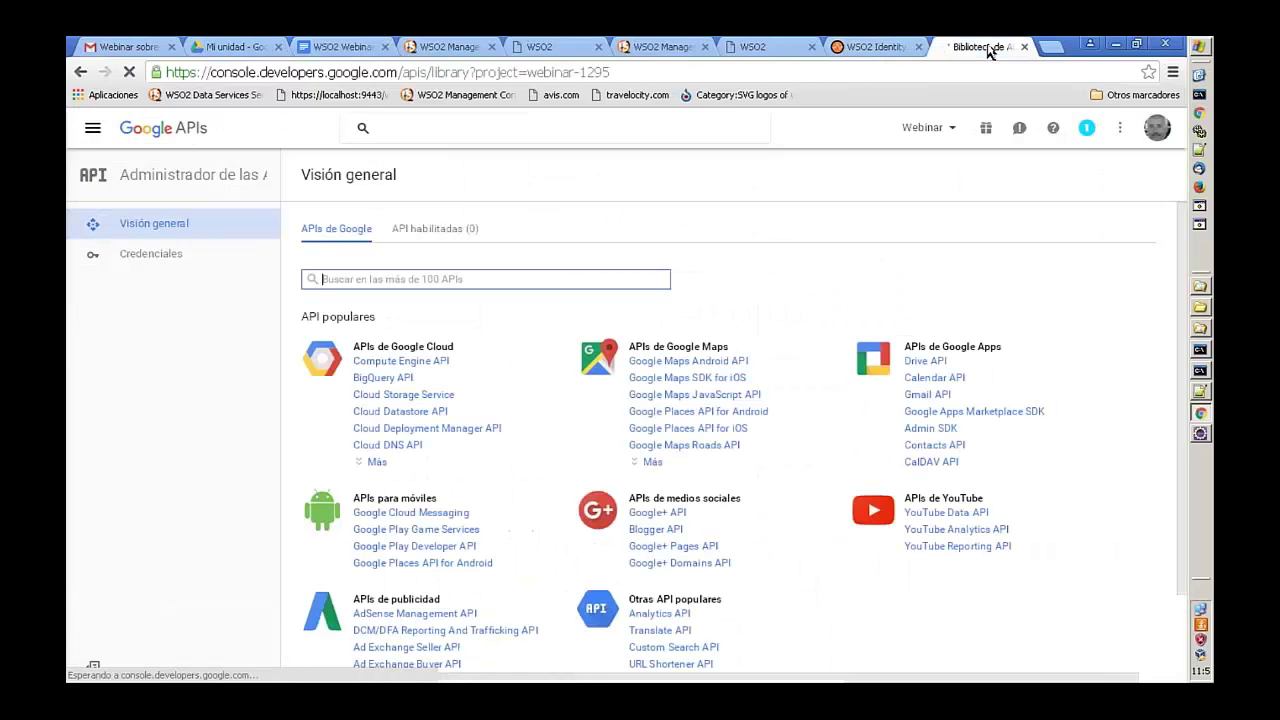
- On Credenciales, choose Crear credenciales > ID de cliente de OAuth and begin consent-screen setup
{"action": "left_click", "coordinate": [163, 253]}
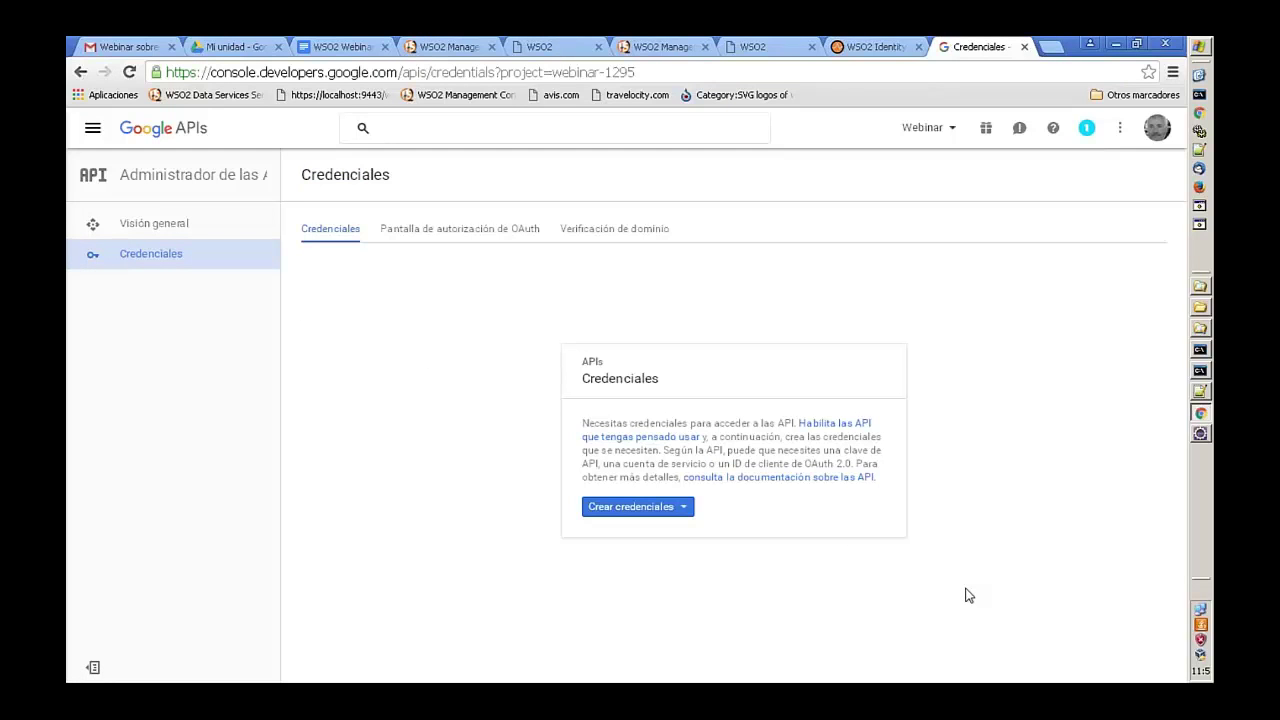
{"action": "left_click", "coordinate": [655, 512]}
{"action": "left_click", "coordinate": [677, 347]}
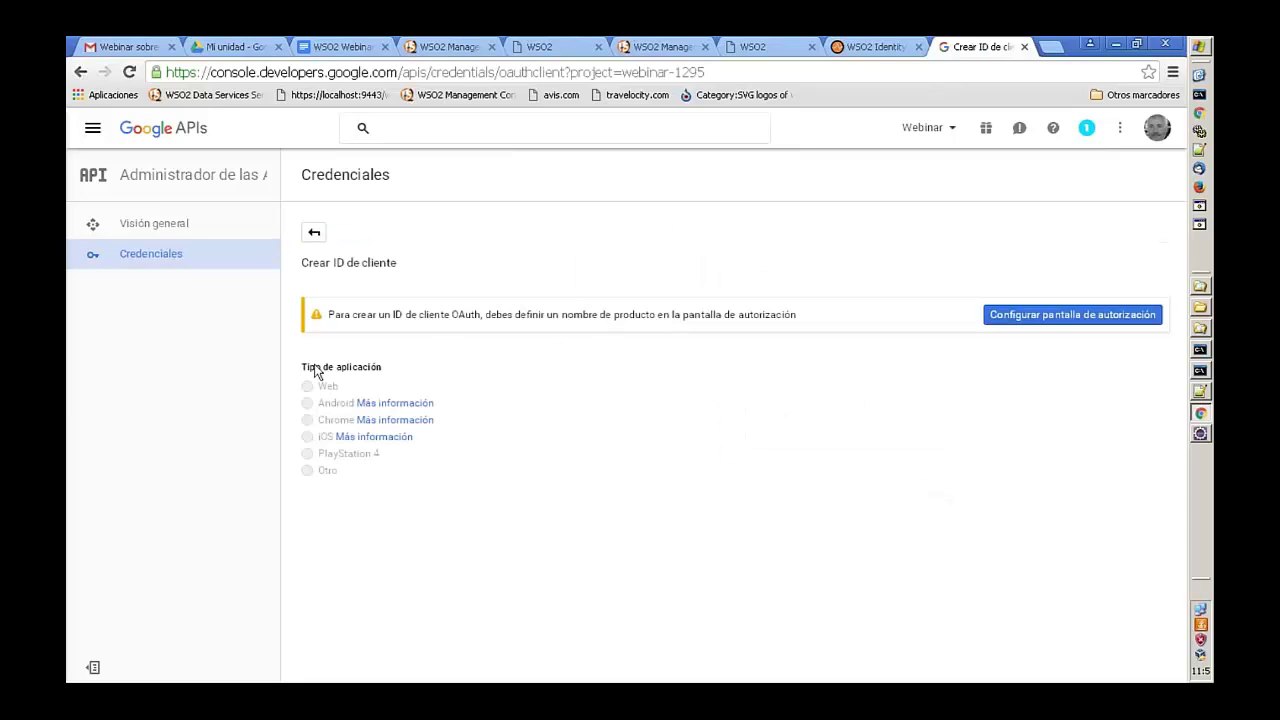
{"action": "left_click", "coordinate": [1033, 318]}
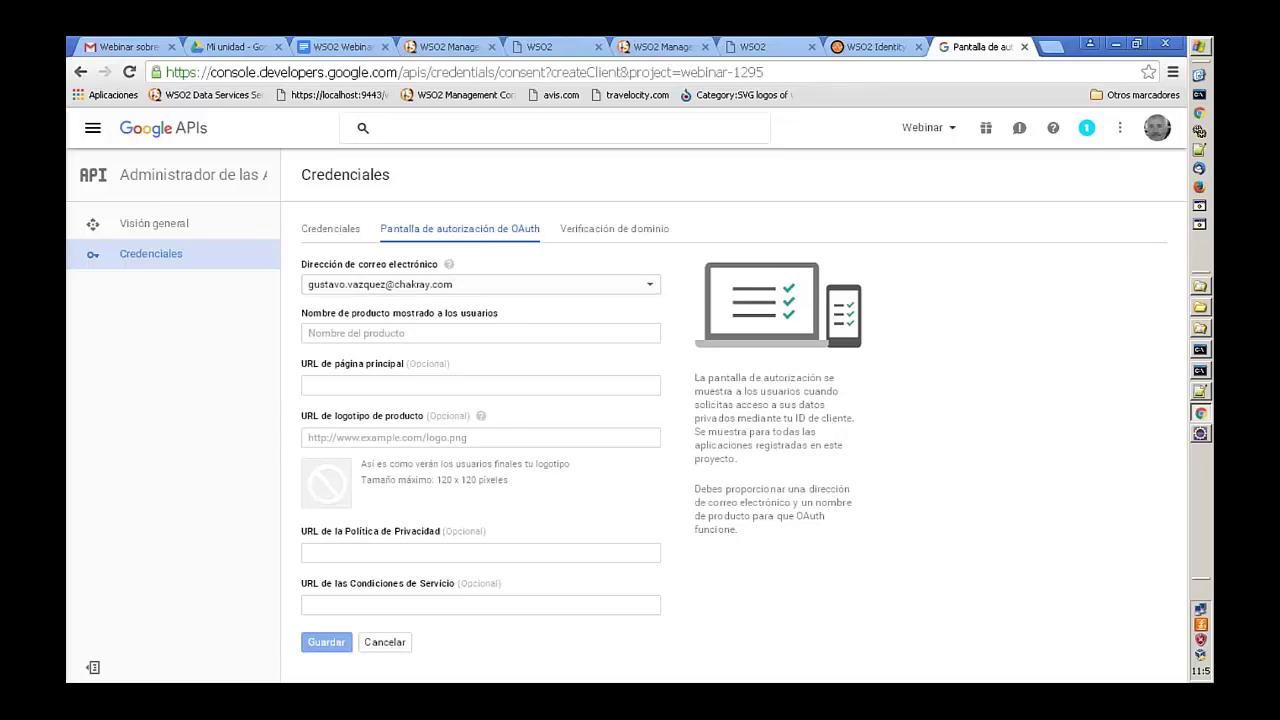
- Enter product name 'Webinar', paste the guide's Google logo URL as the logo, and save
{"action": "left_click", "coordinate": [426, 337]}
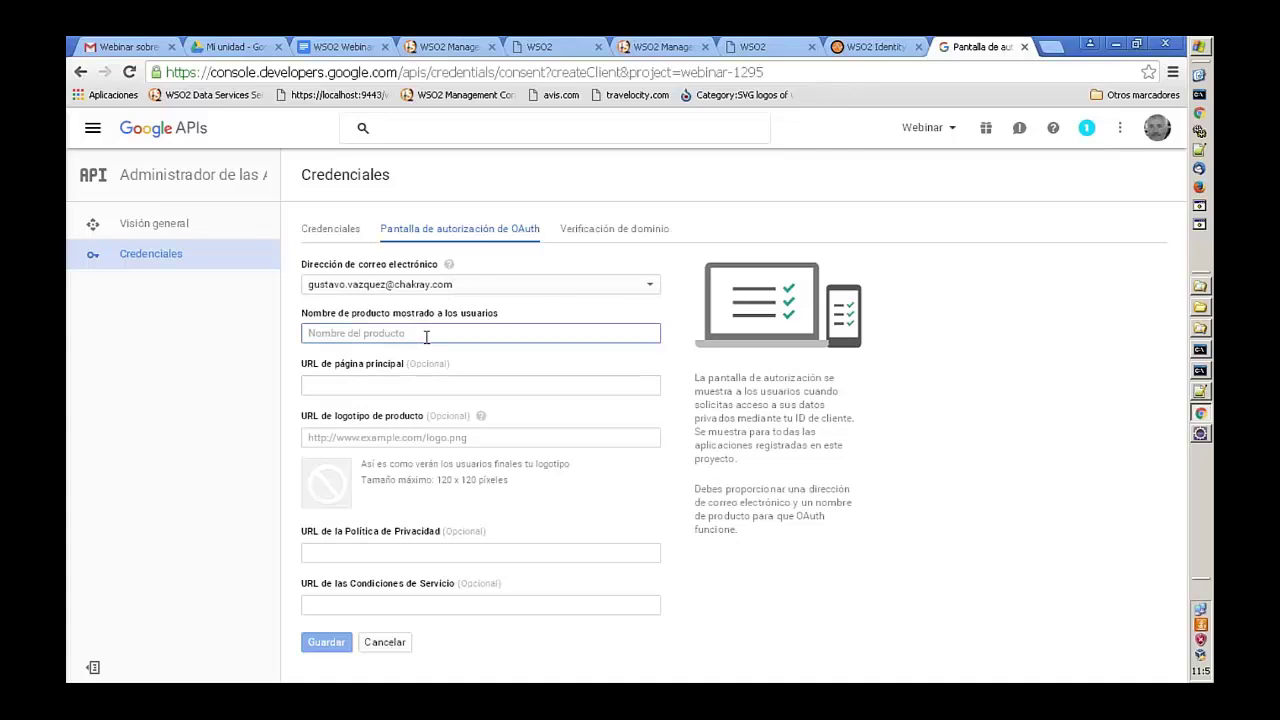
{"action": "type", "text": "Webinar"}
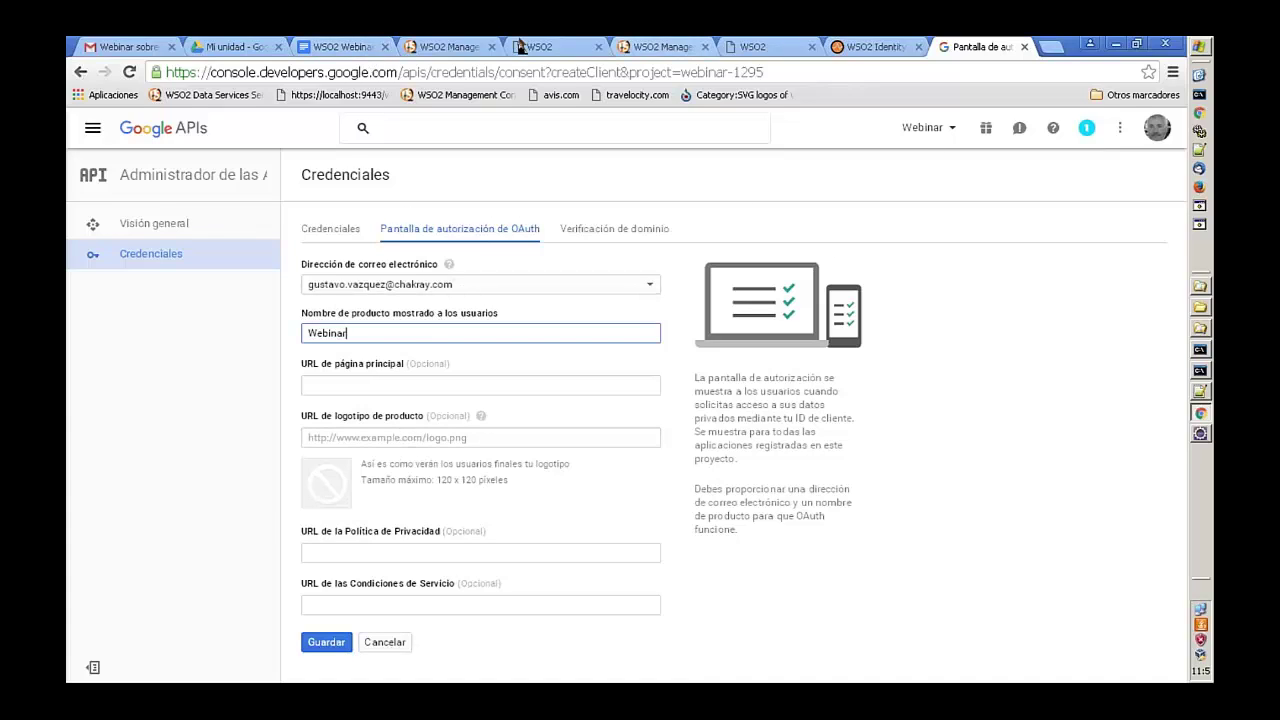
{"action": "left_click", "coordinate": [350, 46]}
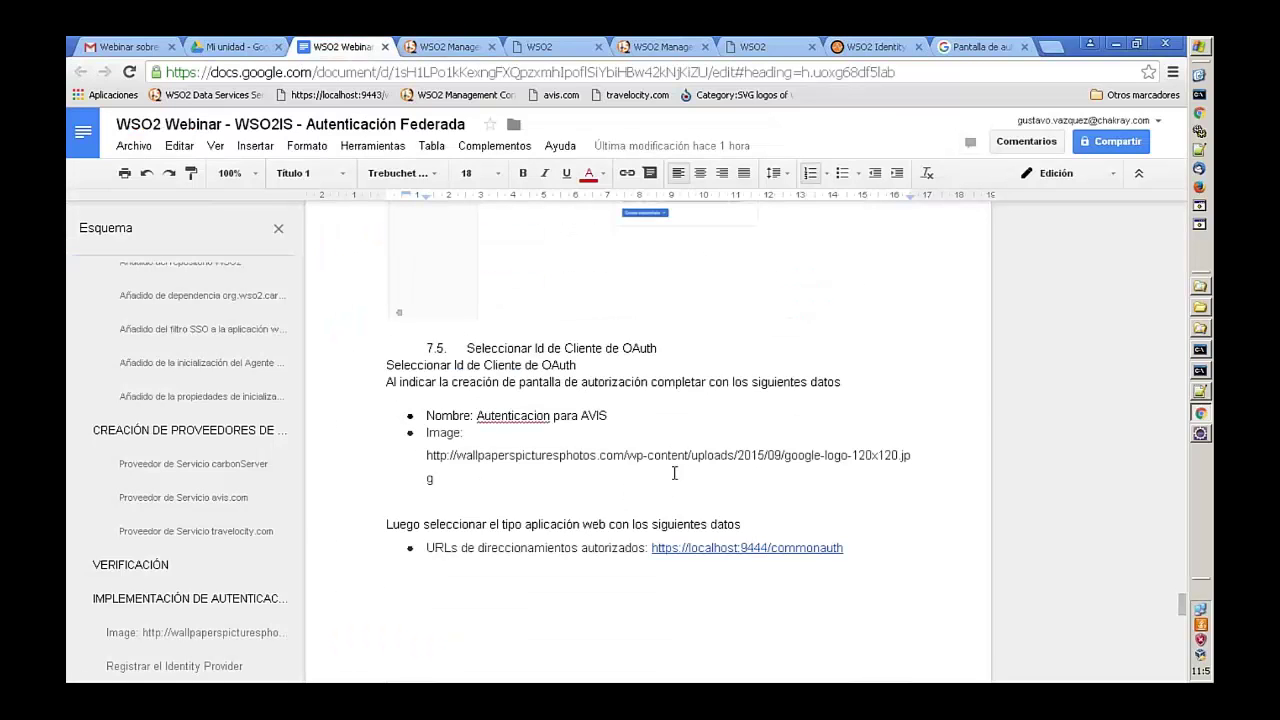
{"action": "left_click_drag", "start_coordinate": [449, 478], "coordinate": [425, 456]}
{"action": "key", "text": "ctrl+c"}
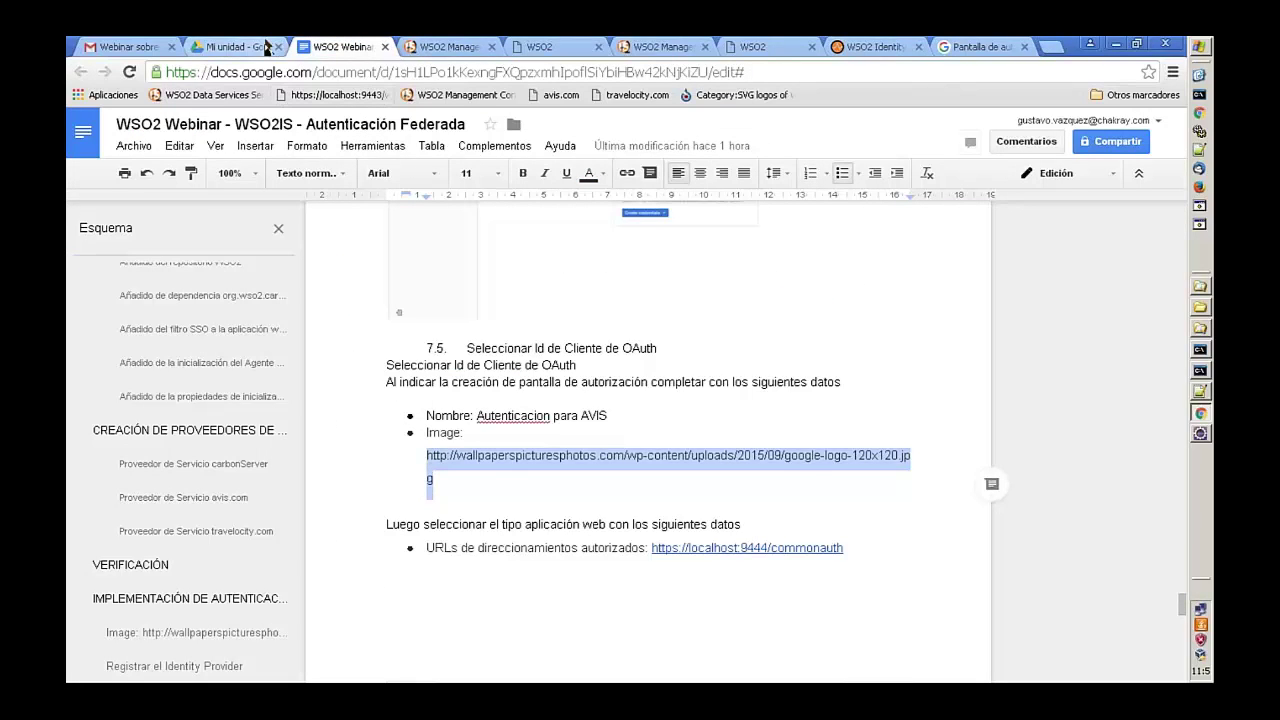
{"action": "left_click", "coordinate": [978, 46]}
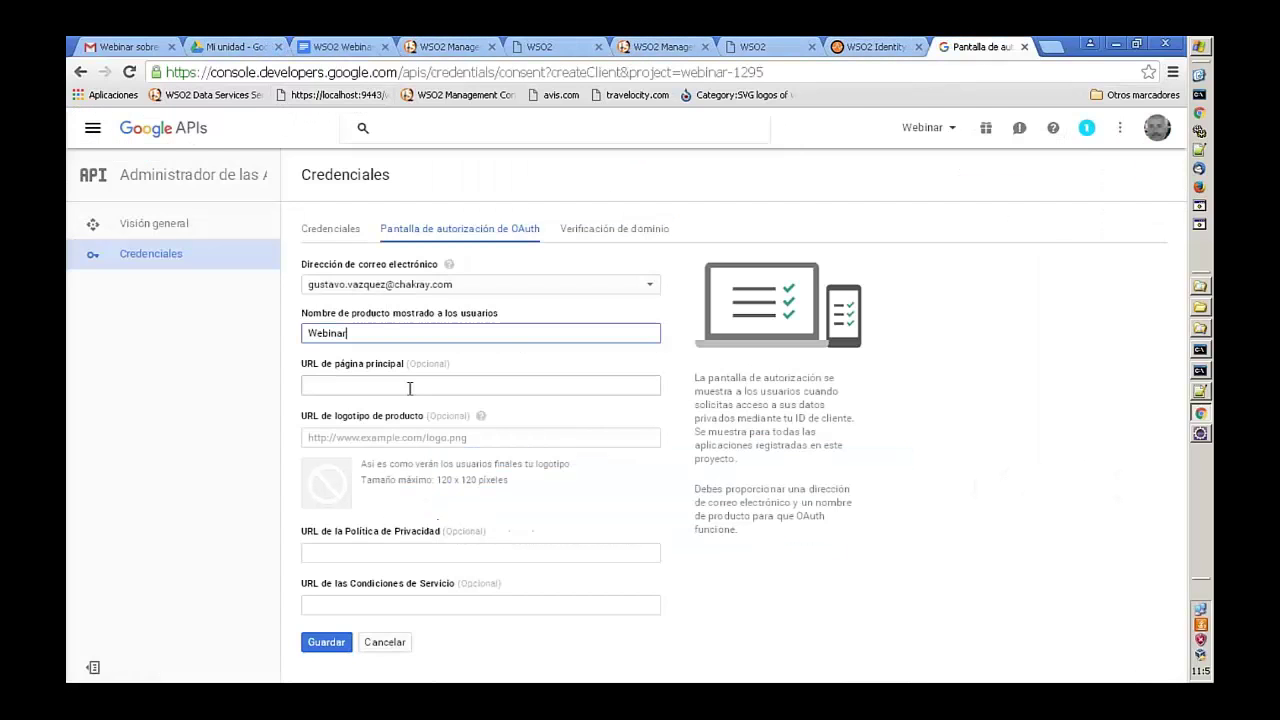
{"action": "left_click", "coordinate": [385, 438]}
{"action": "key", "text": "ctrl+v"}
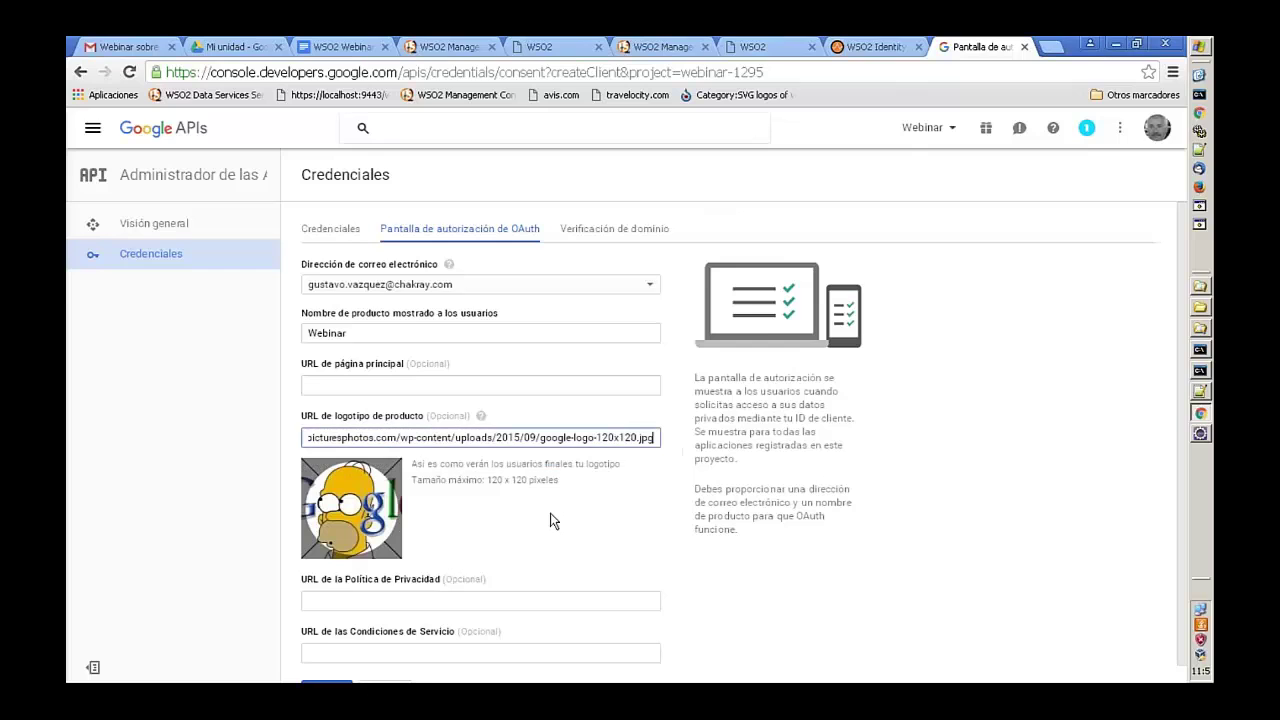
{"action": "scroll", "coordinate": [547, 510], "scroll_direction": "down", "scroll_amount": 1}
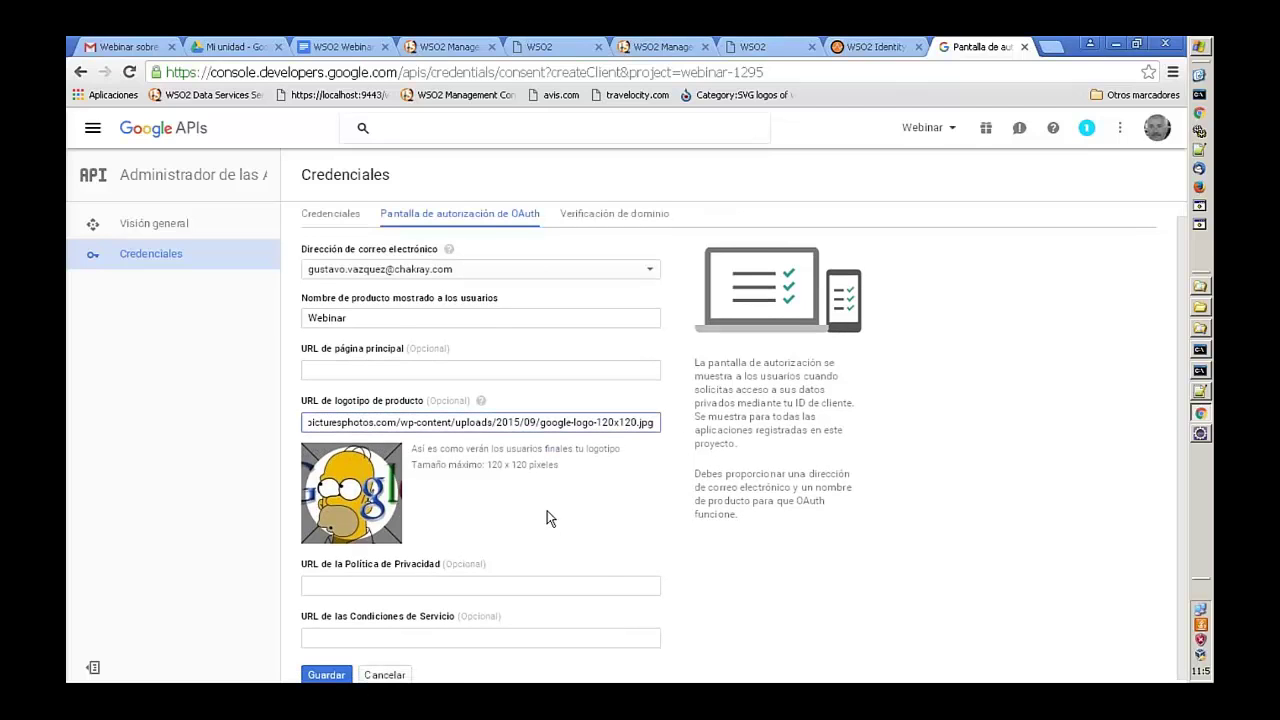
{"action": "left_click", "coordinate": [328, 672]}
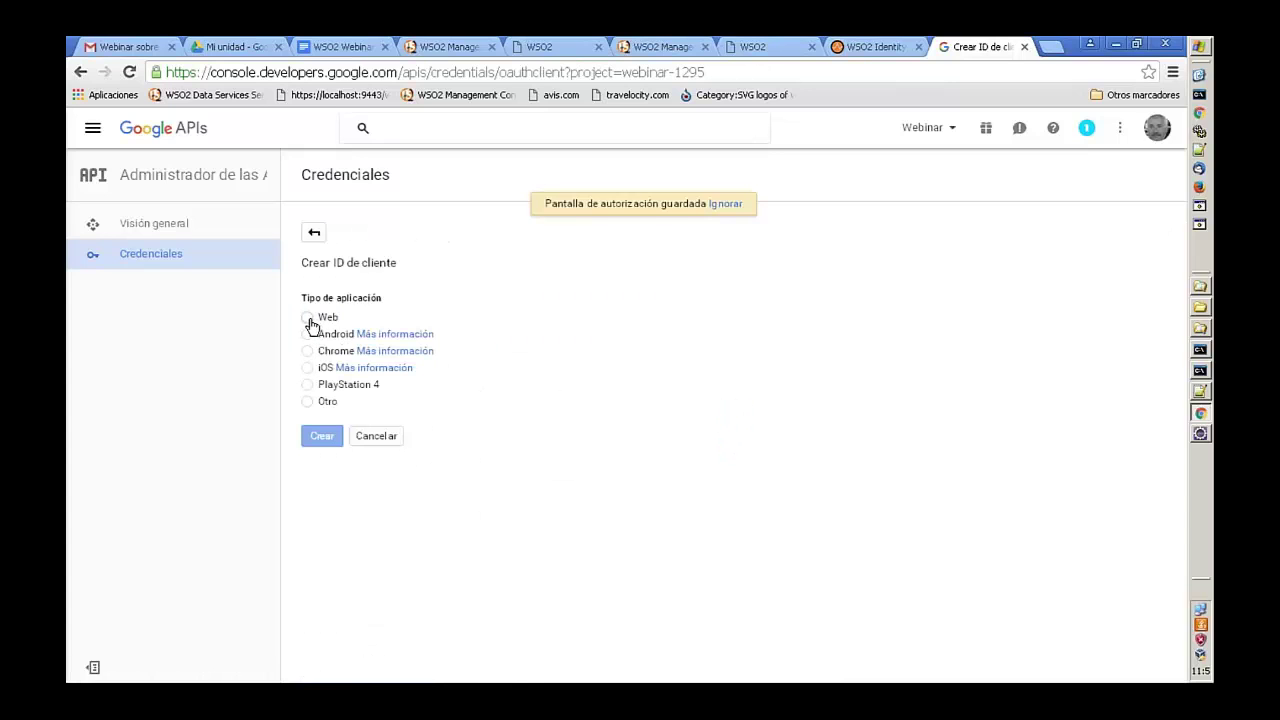
- Choose the Web application type and rename the client to 'Travelocity.com'
{"action": "left_click", "coordinate": [307, 317]}
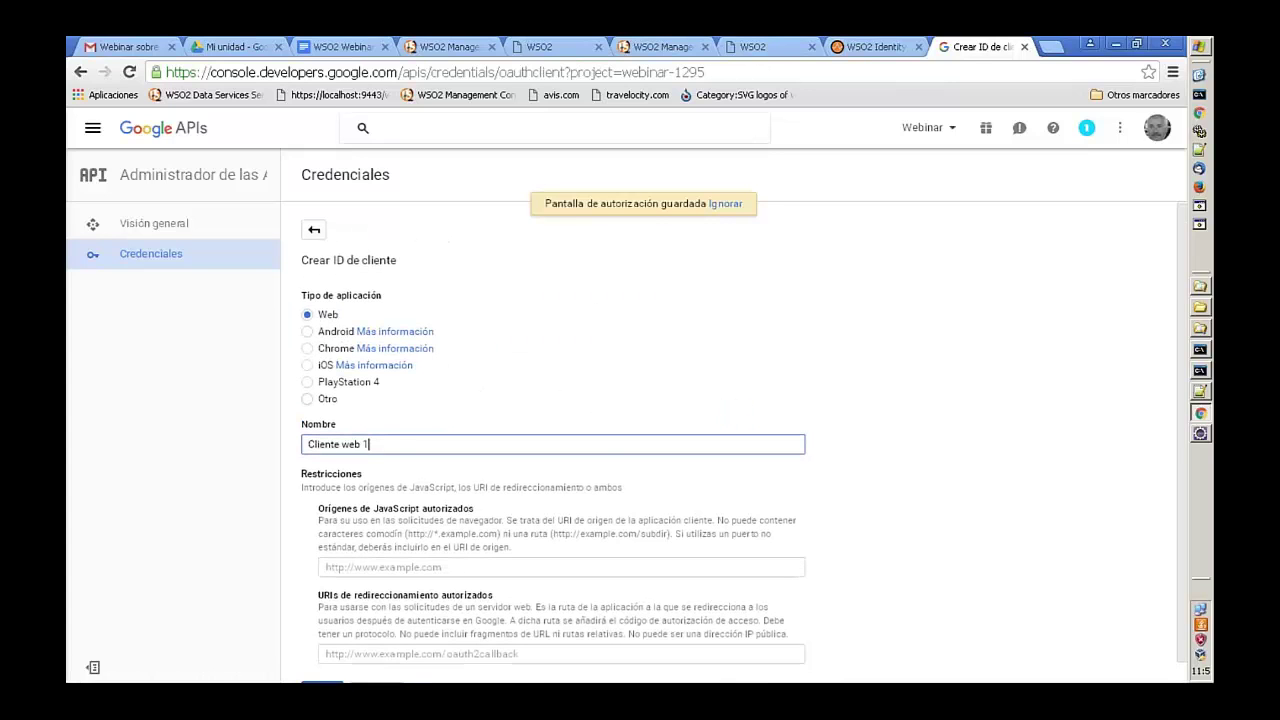
{"action": "triple_click", "coordinate": [310, 420]}
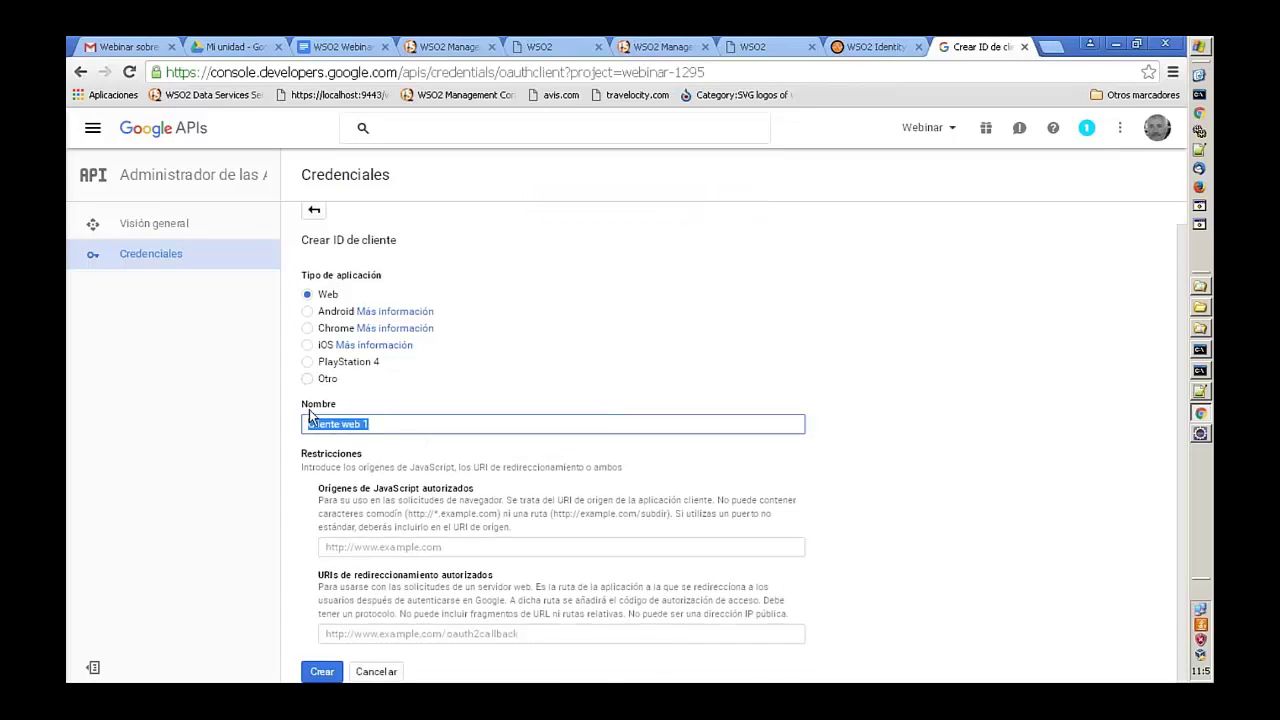
{"action": "key", "text": "BackSpace"}
{"action": "type", "text": "travelocity.com"}
{"action": "key", "text": "Home"}
{"action": "key", "text": "Delete"}
{"action": "type", "text": "T"}
{"action": "key", "text": "End"}
{"action": "left_click", "coordinate": [340, 46]}
{"action": "scroll", "coordinate": [624, 520], "scroll_direction": "down", "scroll_amount": 1}
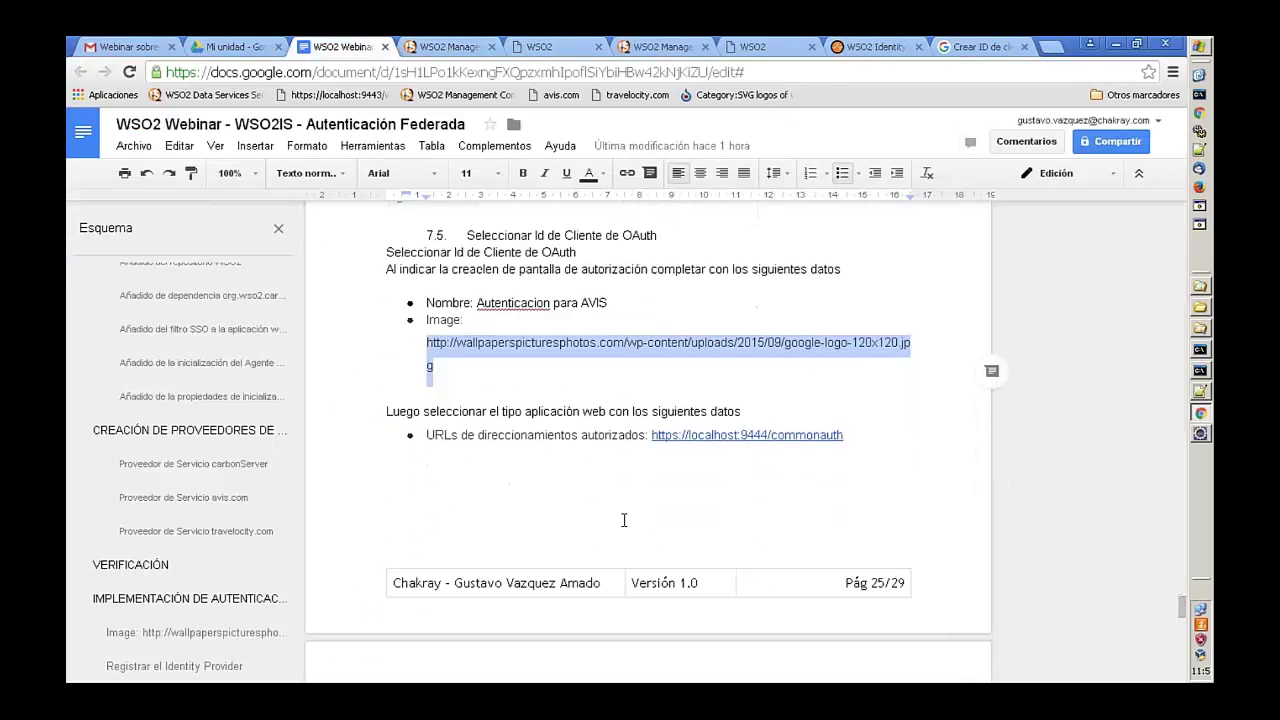
{"action": "left_click_drag", "start_coordinate": [845, 435], "coordinate": [650, 434]}
{"action": "key", "text": "ctrl+c"}
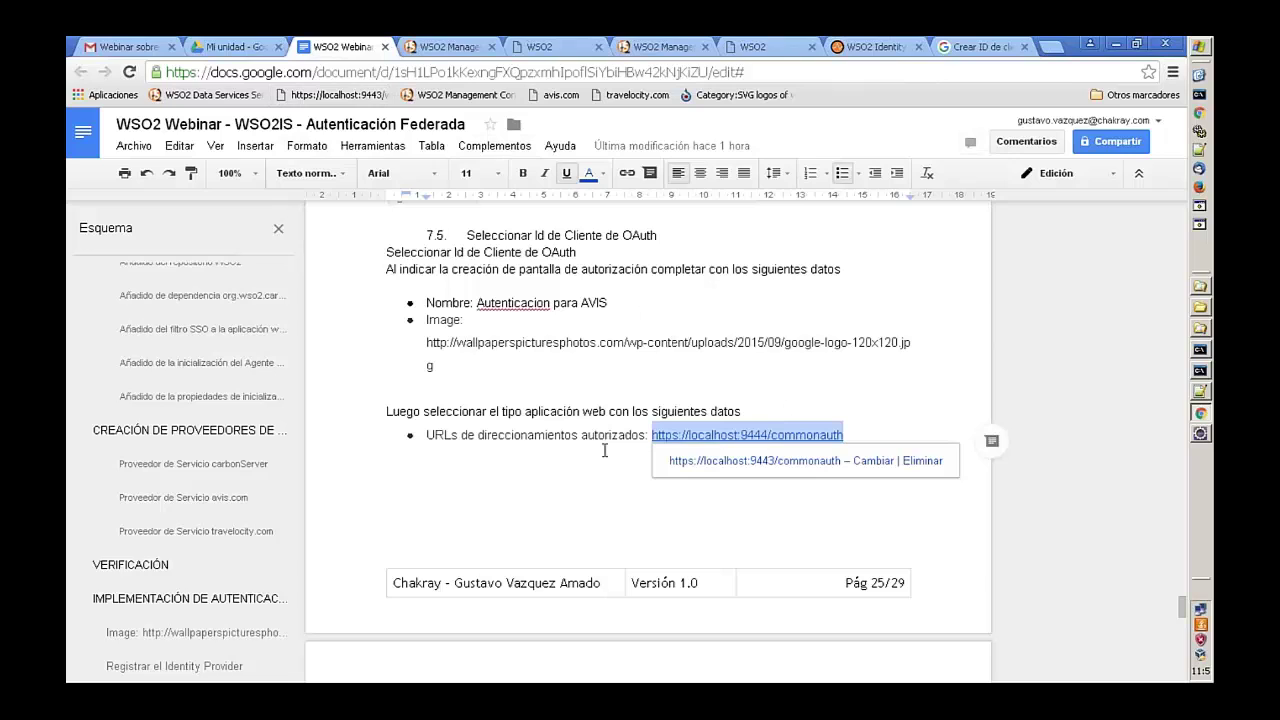
{"action": "left_click", "coordinate": [963, 50]}
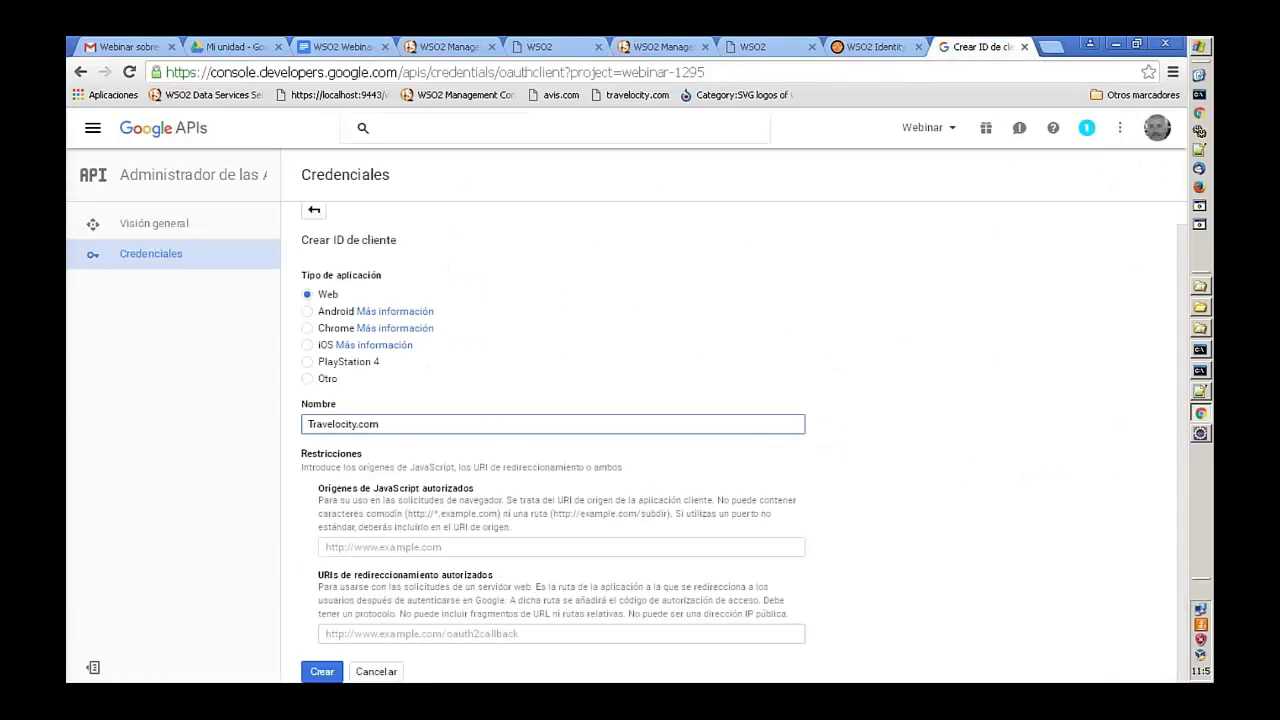
{"action": "left_click", "coordinate": [339, 633]}
{"action": "key", "text": "ctrl+v"}
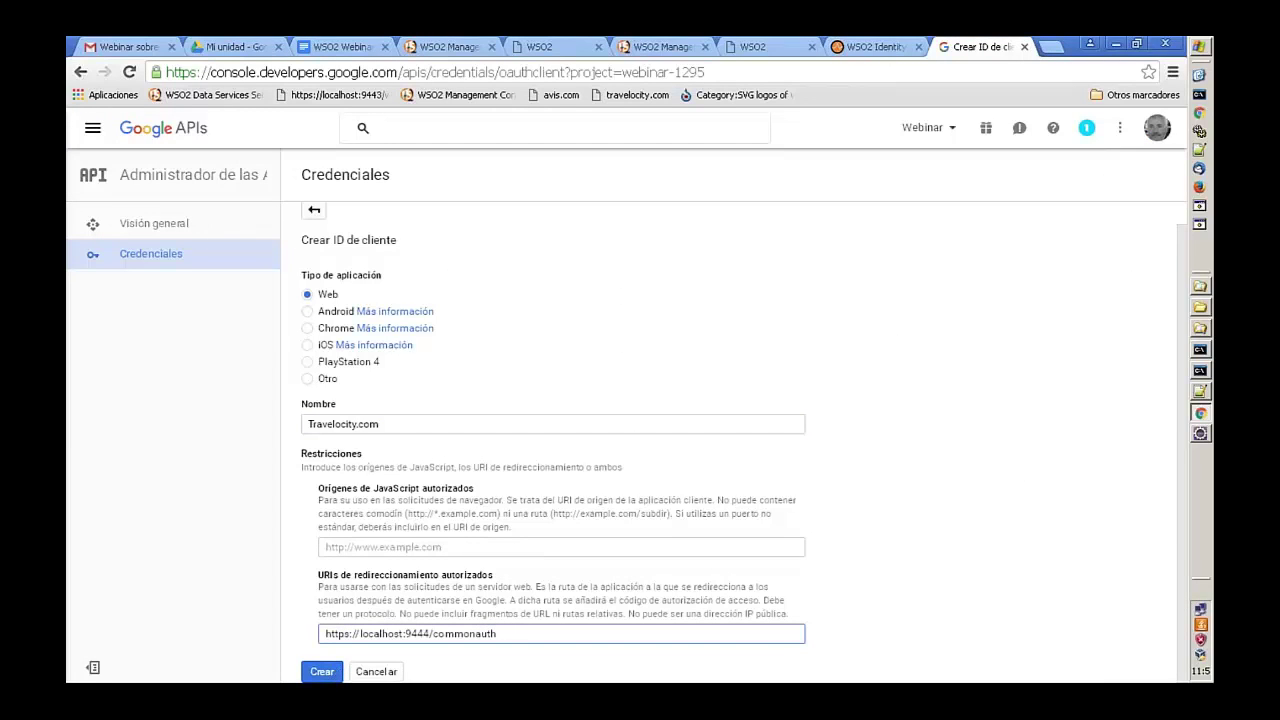
{"action": "left_click", "coordinate": [322, 672]}
{"action": "scroll", "coordinate": [669, 460], "scroll_direction": "down", "scroll_amount": 1}
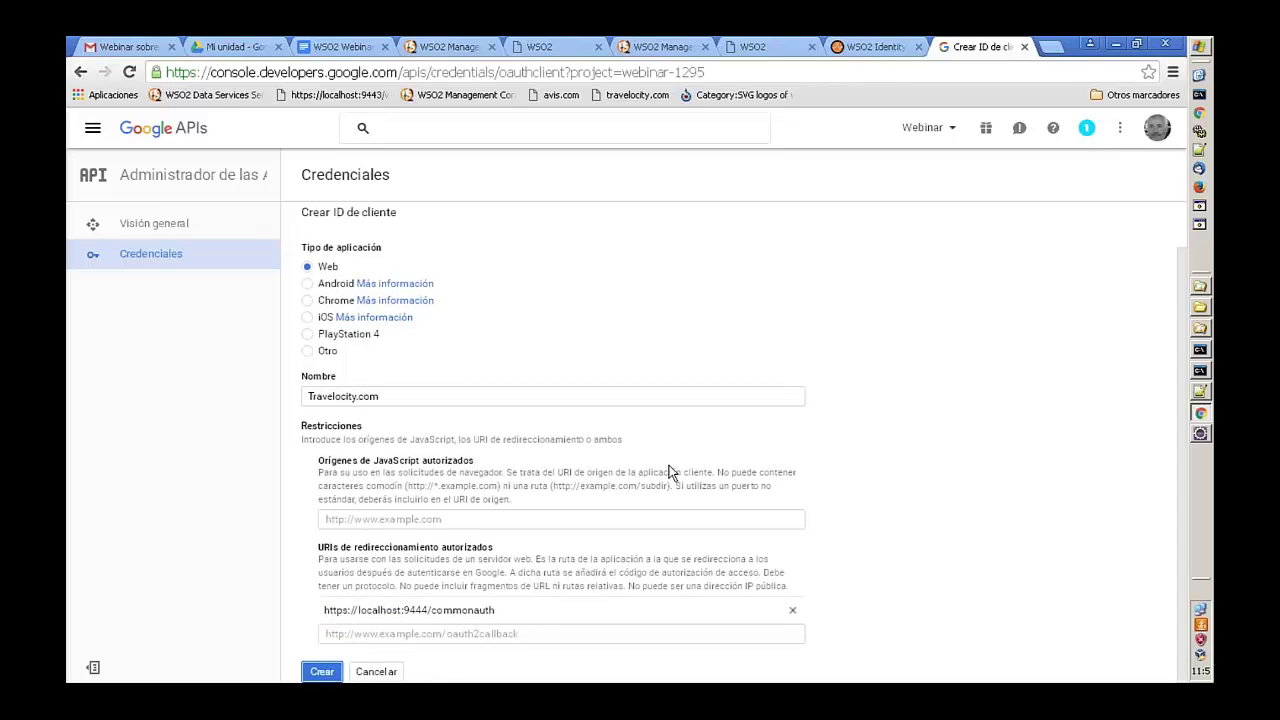
{"action": "left_click", "coordinate": [320, 672]}
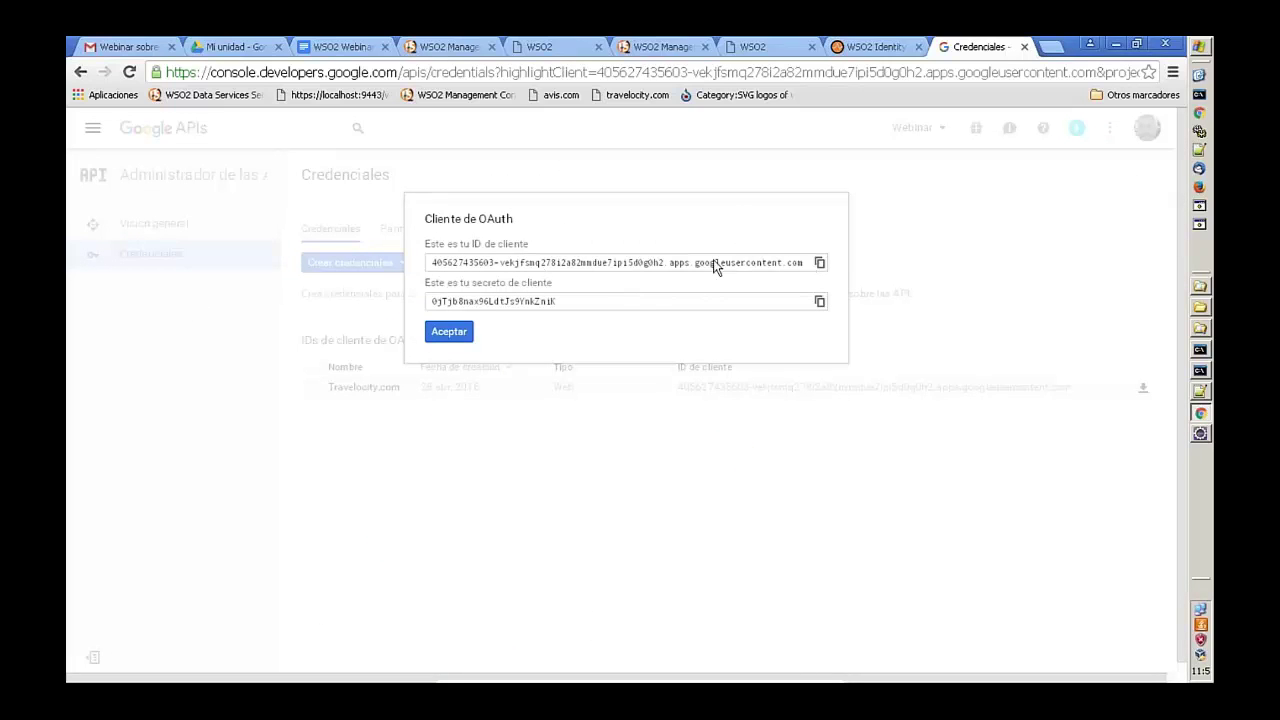
- Copy the Google OAuth client ID into the WSO2 identity provider's Client Id field
{"action": "left_click", "coordinate": [820, 263]}
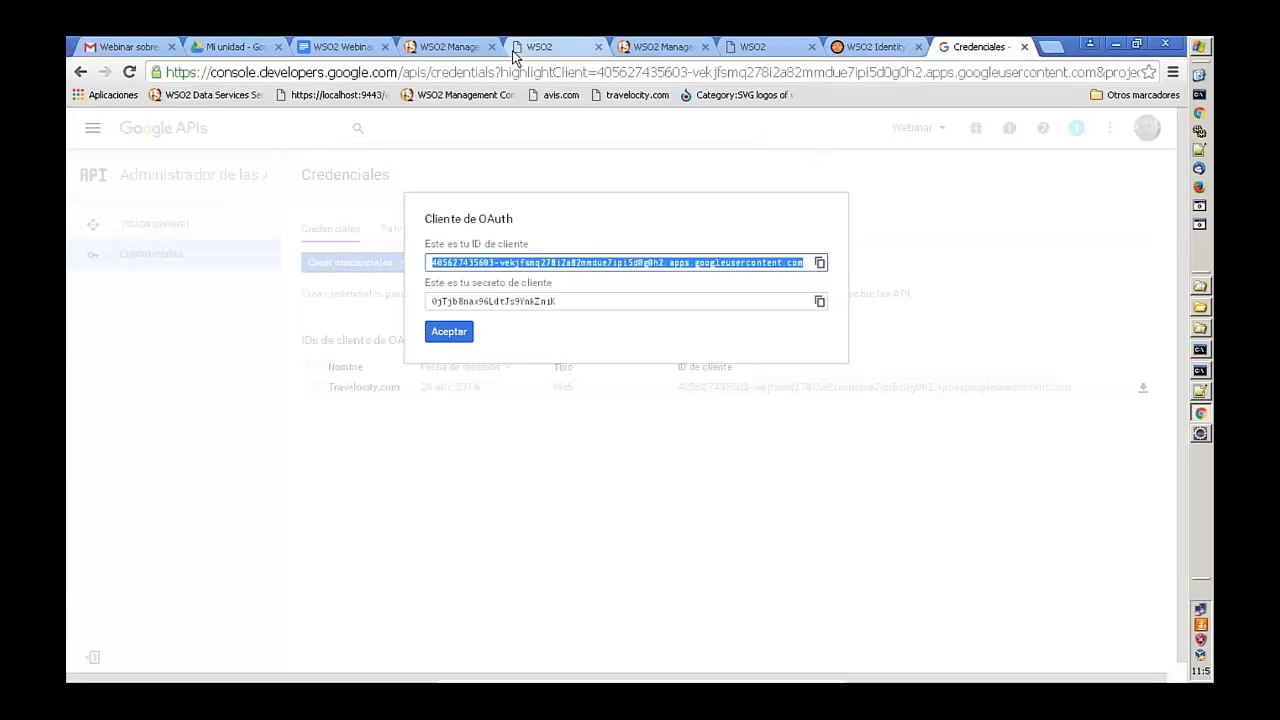
{"action": "left_click", "coordinate": [450, 46]}
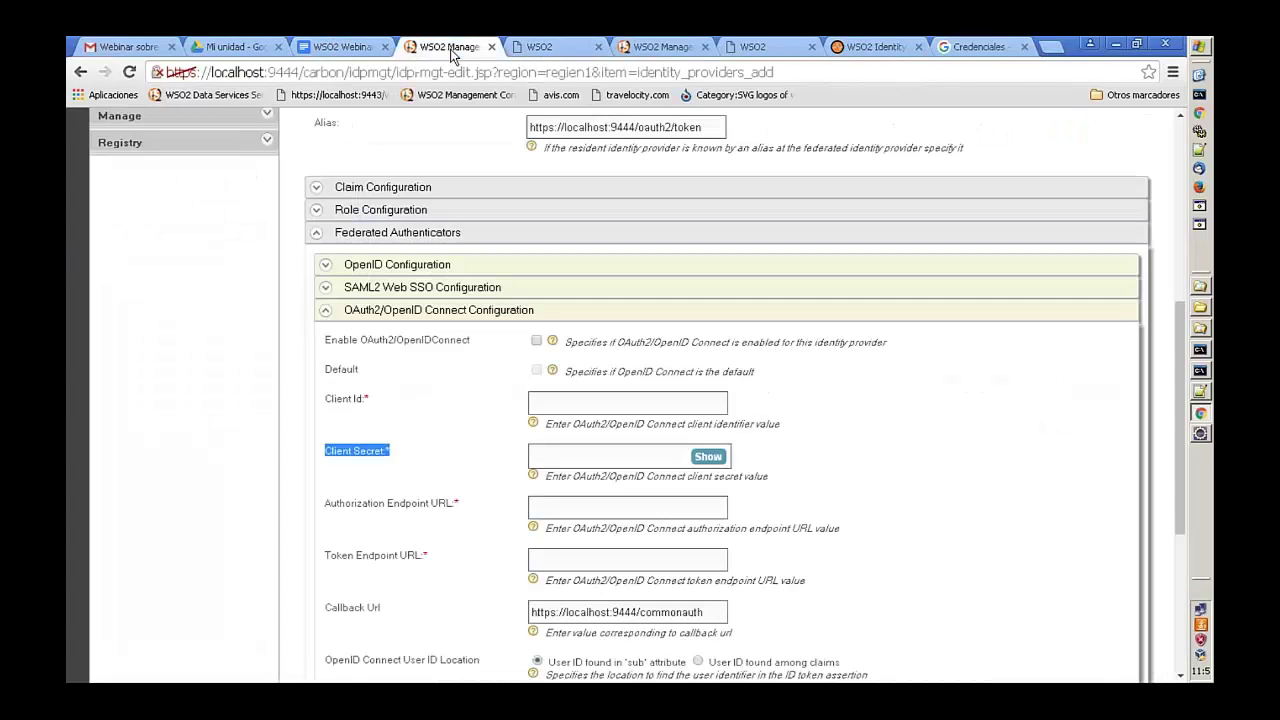
{"action": "left_click", "coordinate": [605, 400]}
{"action": "key", "text": "ctrl+v"}
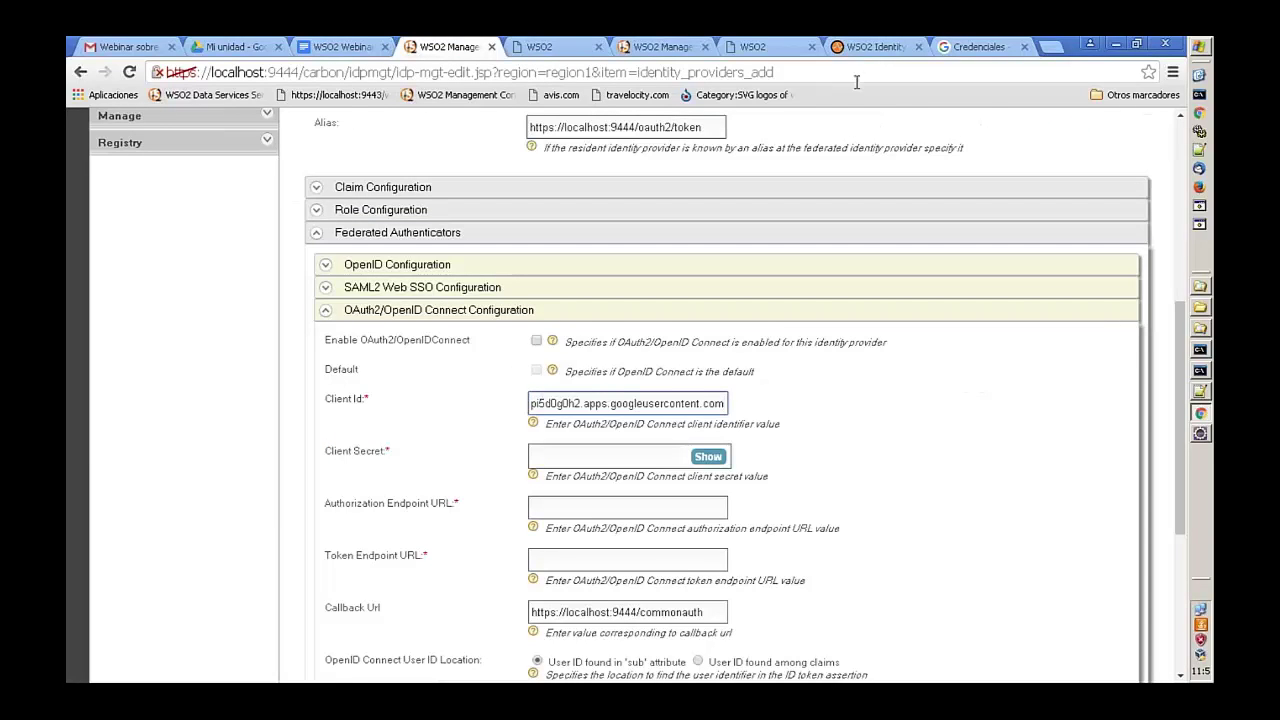
- Copy the Google OAuth client secret into WSO2's Client Secret field
{"action": "left_click", "coordinate": [975, 46]}
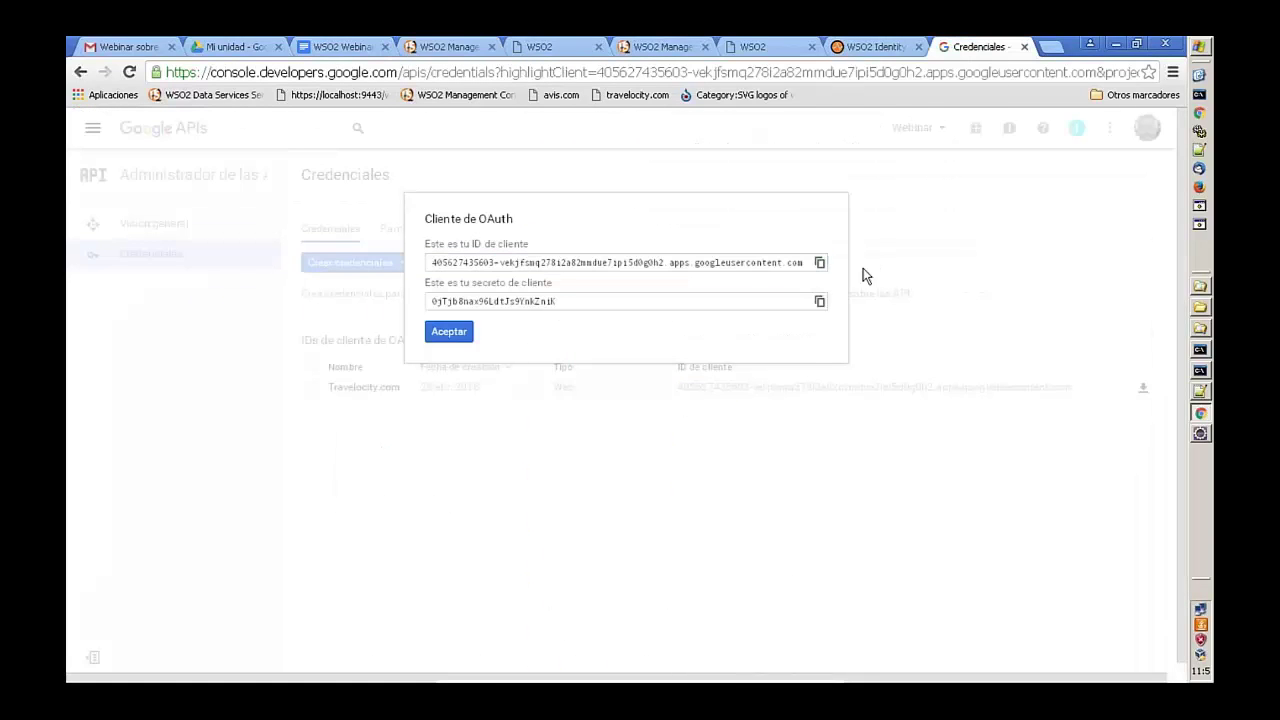
{"action": "left_click", "coordinate": [820, 302]}
{"action": "left_click", "coordinate": [330, 47]}
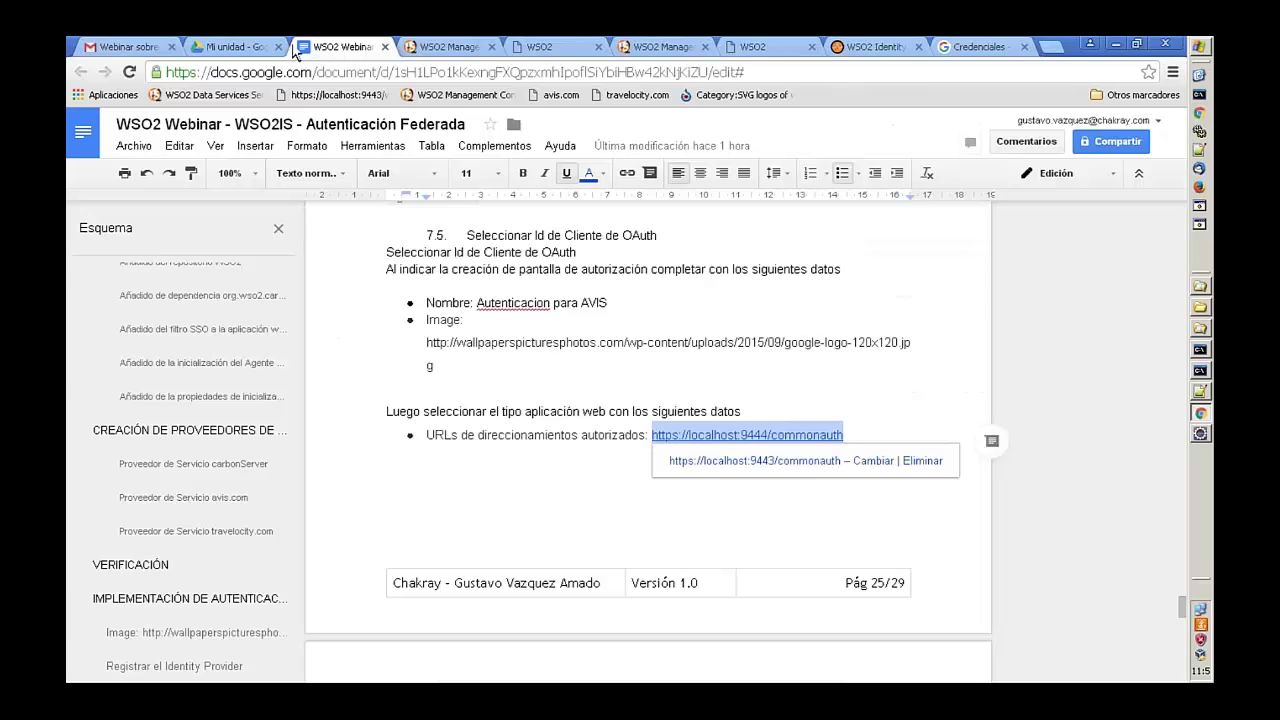
{"action": "left_click", "coordinate": [448, 46]}
{"action": "left_click", "coordinate": [614, 455]}
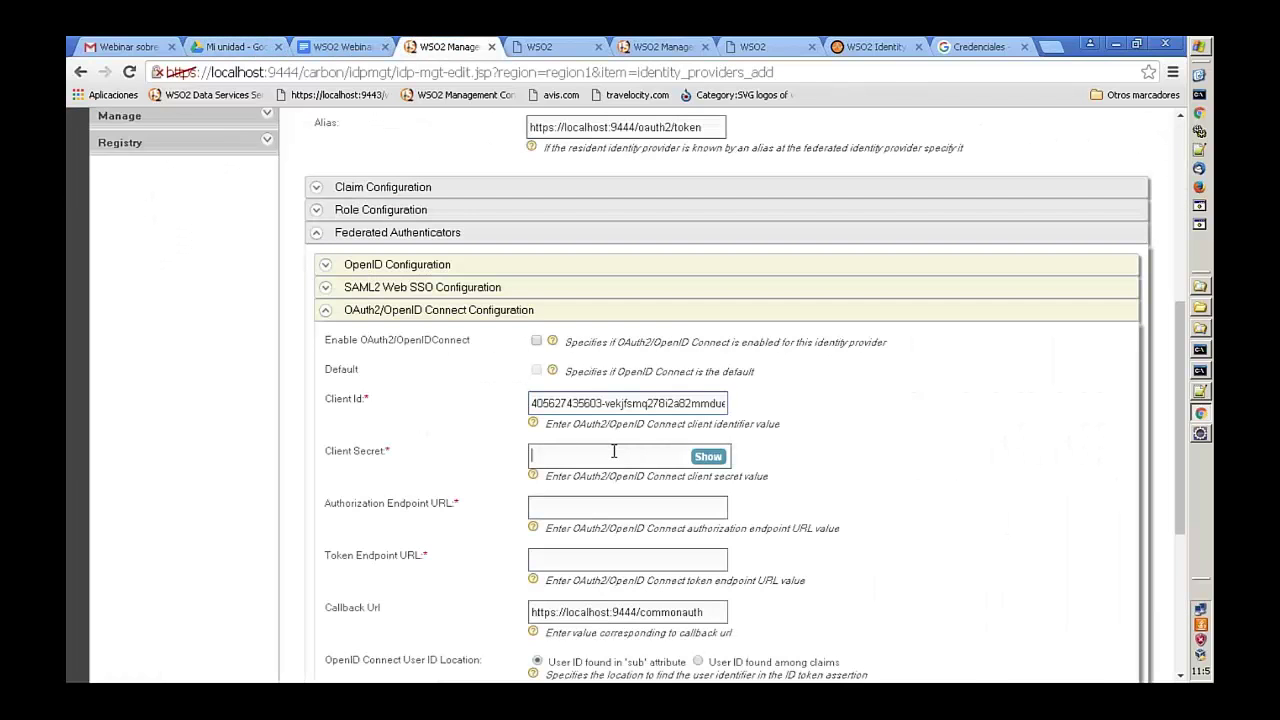
{"action": "key", "text": "ctrl+v"}
{"action": "left_click", "coordinate": [540, 505]}
{"action": "left_click", "coordinate": [363, 46]}
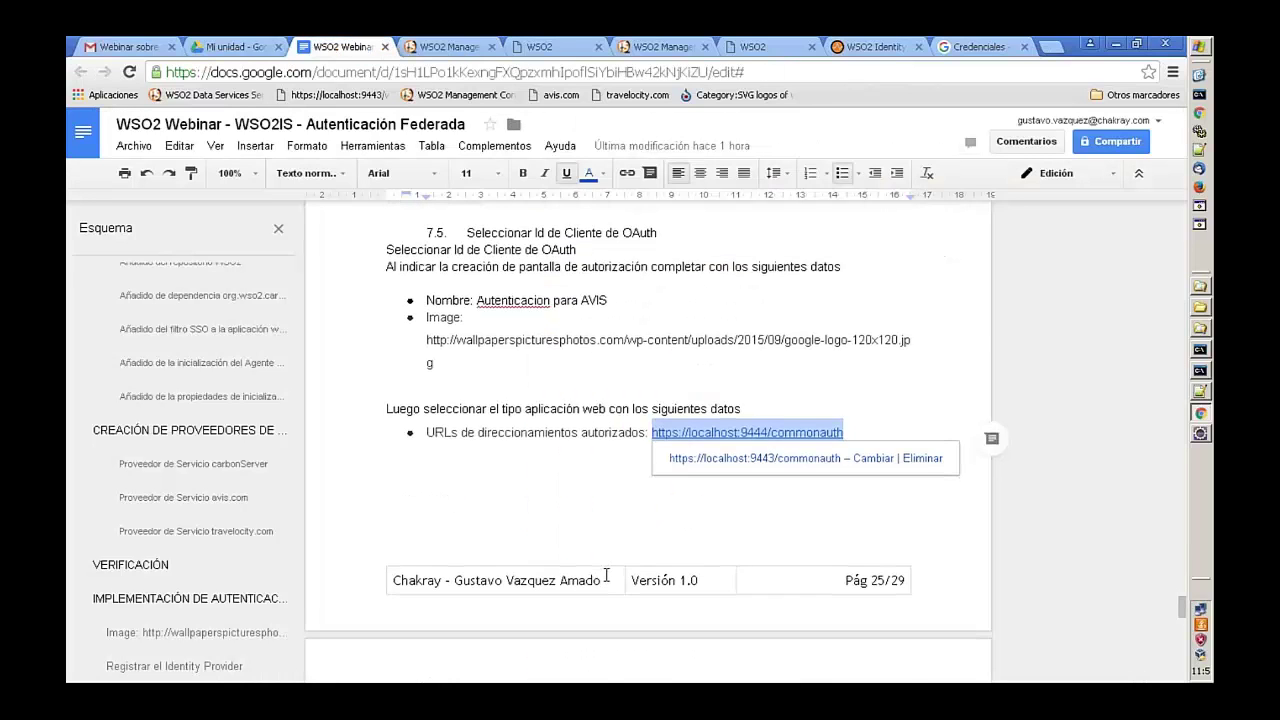
{"action": "scroll", "coordinate": [607, 575], "scroll_direction": "down", "scroll_amount": 1}
{"action": "scroll", "coordinate": [607, 575], "scroll_direction": "down", "scroll_amount": 10}
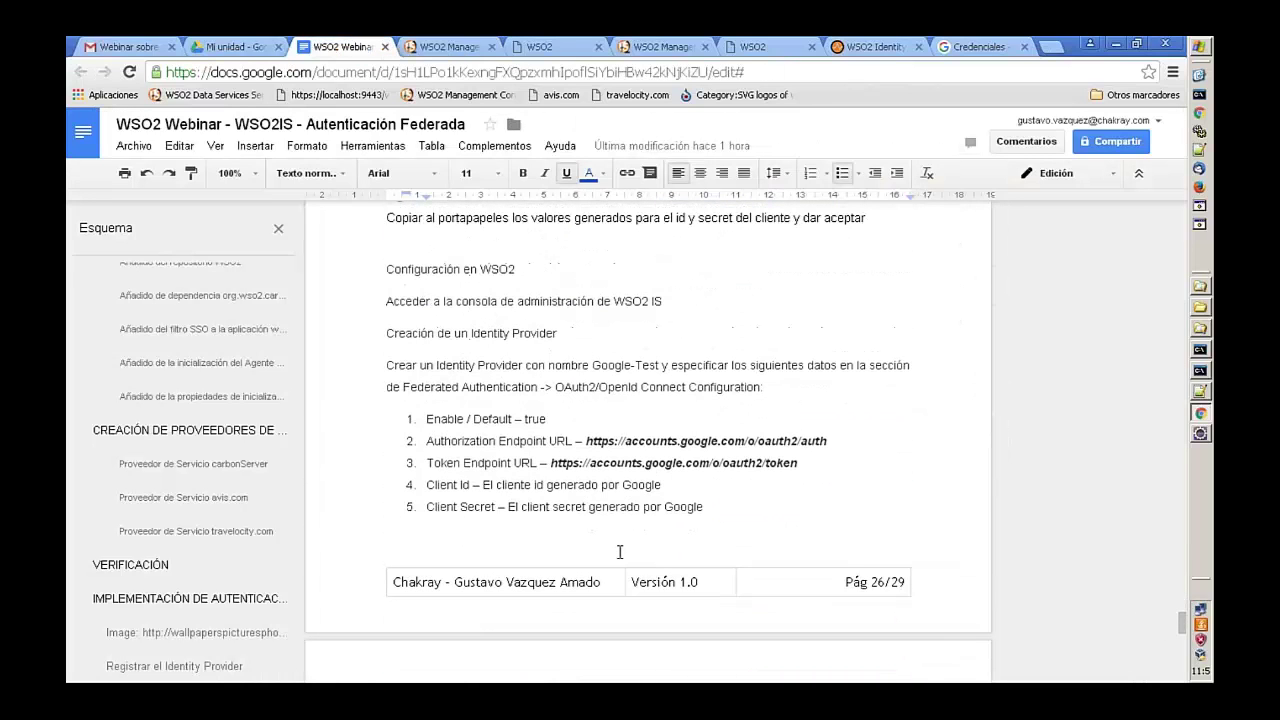
{"action": "left_click_drag", "start_coordinate": [830, 441], "coordinate": [586, 441]}
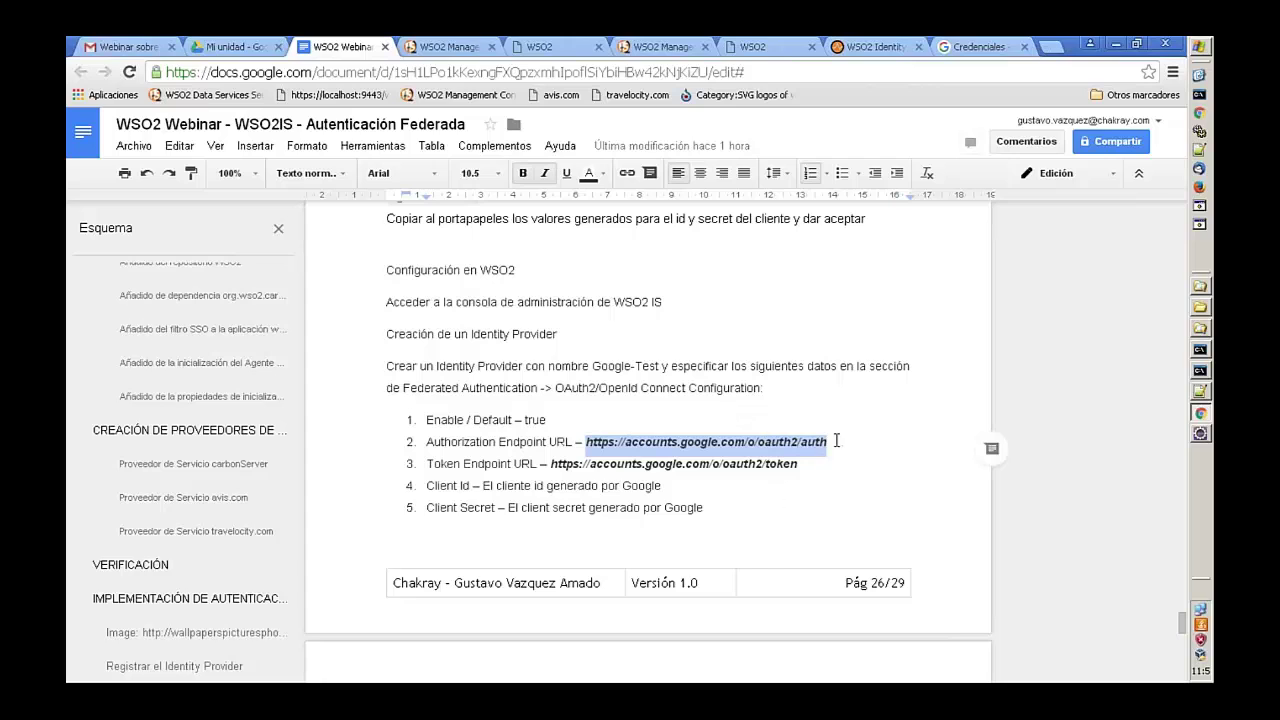
{"action": "left_click", "coordinate": [448, 46]}
{"action": "left_click", "coordinate": [587, 510]}
- Set the Authorization Endpoint to .../o/oauth2/auth and the Token Endpoint to the matching token URL
{"action": "key", "text": "ctrl+v"}
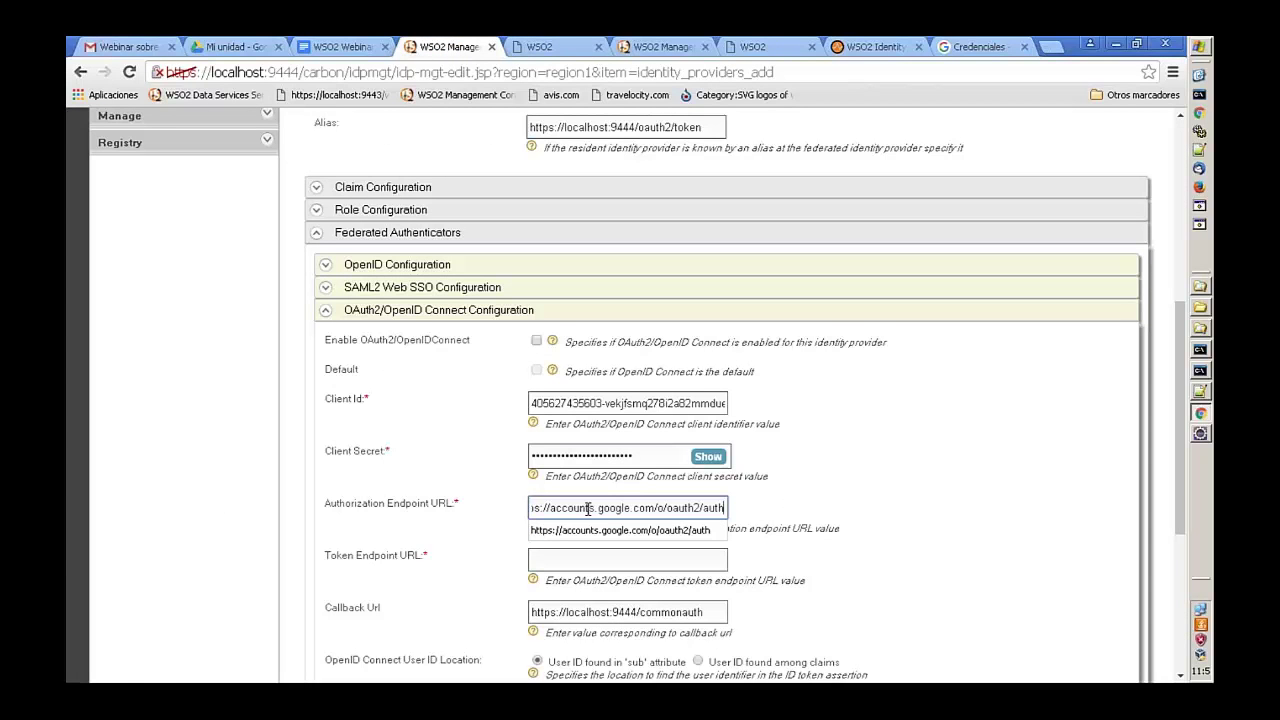
{"action": "left_click", "coordinate": [564, 556]}
{"action": "key", "text": "ctrl+v"}
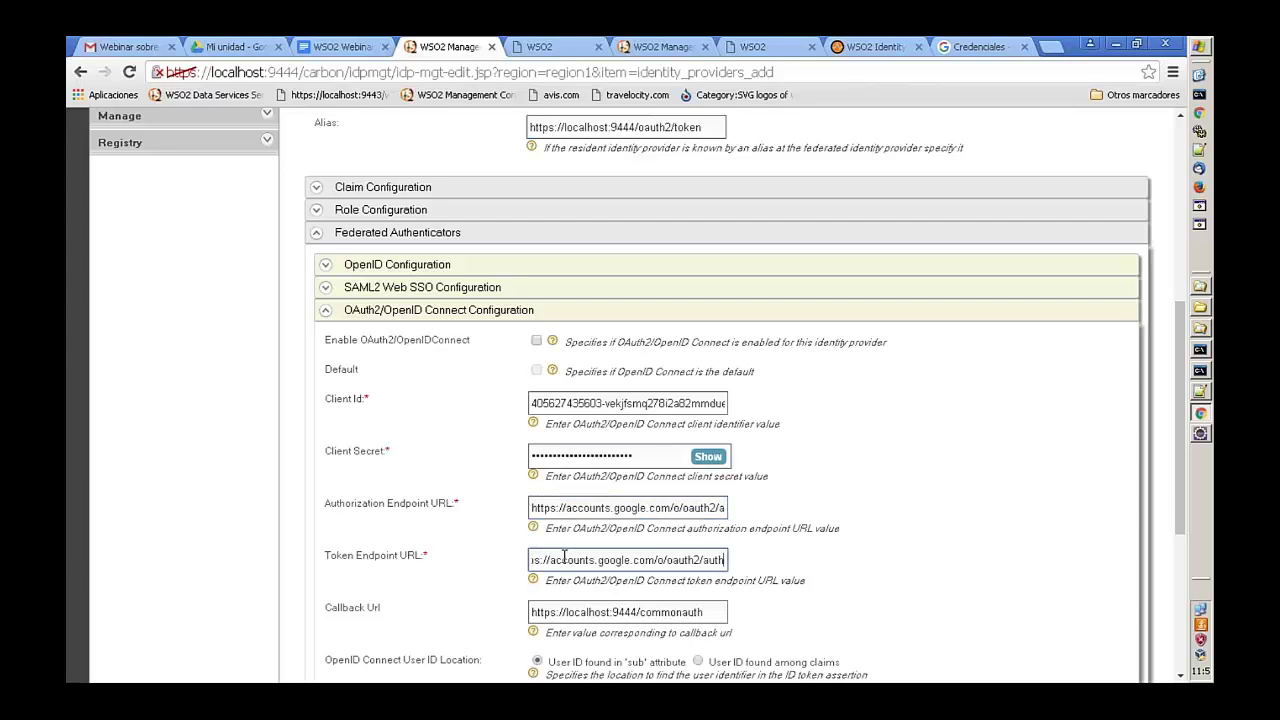
{"action": "key", "text": "BackSpace"}
{"action": "key", "text": "BackSpace"}
{"action": "key", "text": "BackSpace"}
{"action": "key", "text": "BackSpace"}
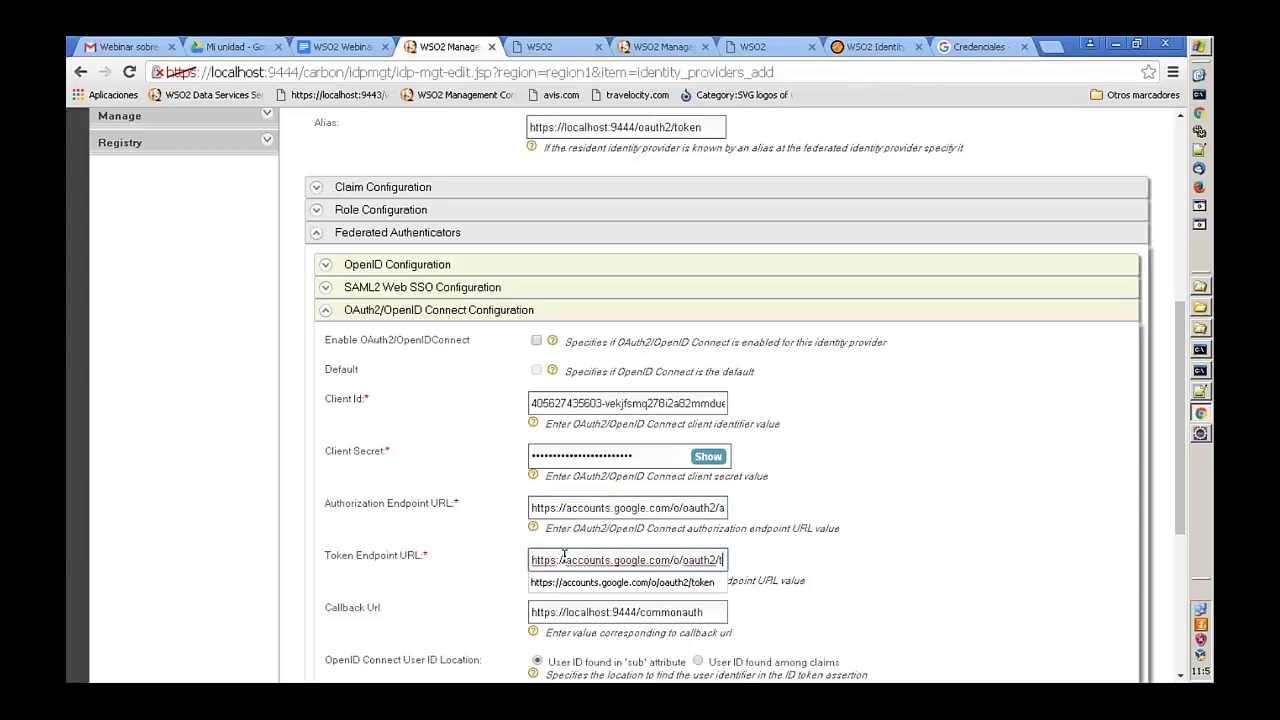
{"action": "type", "text": "token"}
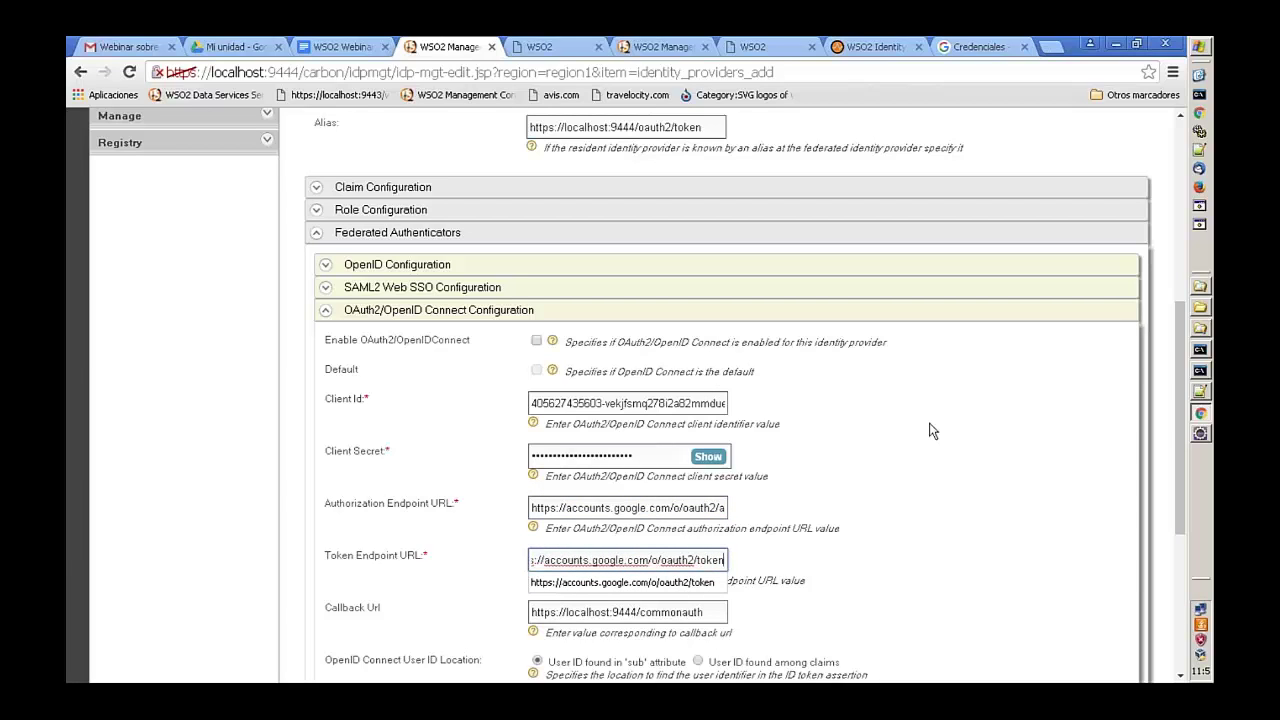
- Set Additional Query Parameters to 'scope=openid email' and register the Google identity provider
{"action": "scroll", "coordinate": [929, 425], "scroll_direction": "down", "scroll_amount": 3}
{"action": "left_click", "coordinate": [701, 372]}
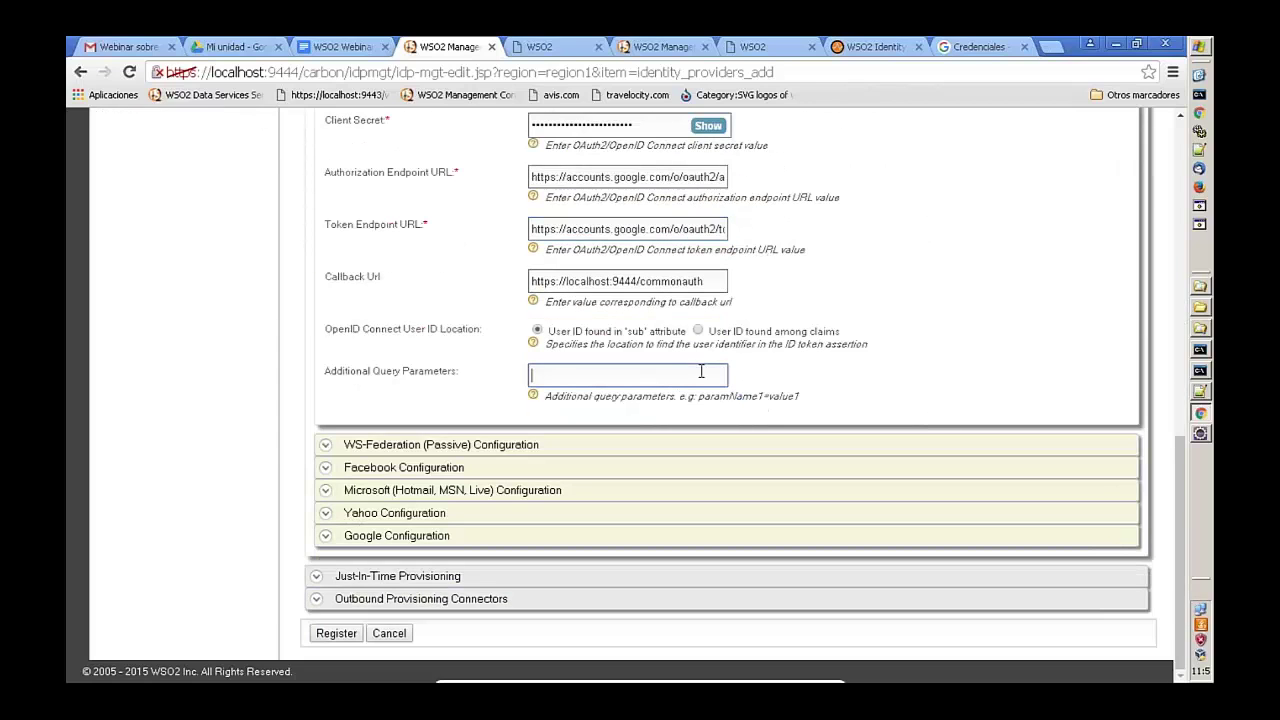
{"action": "type", "text": "sco"}
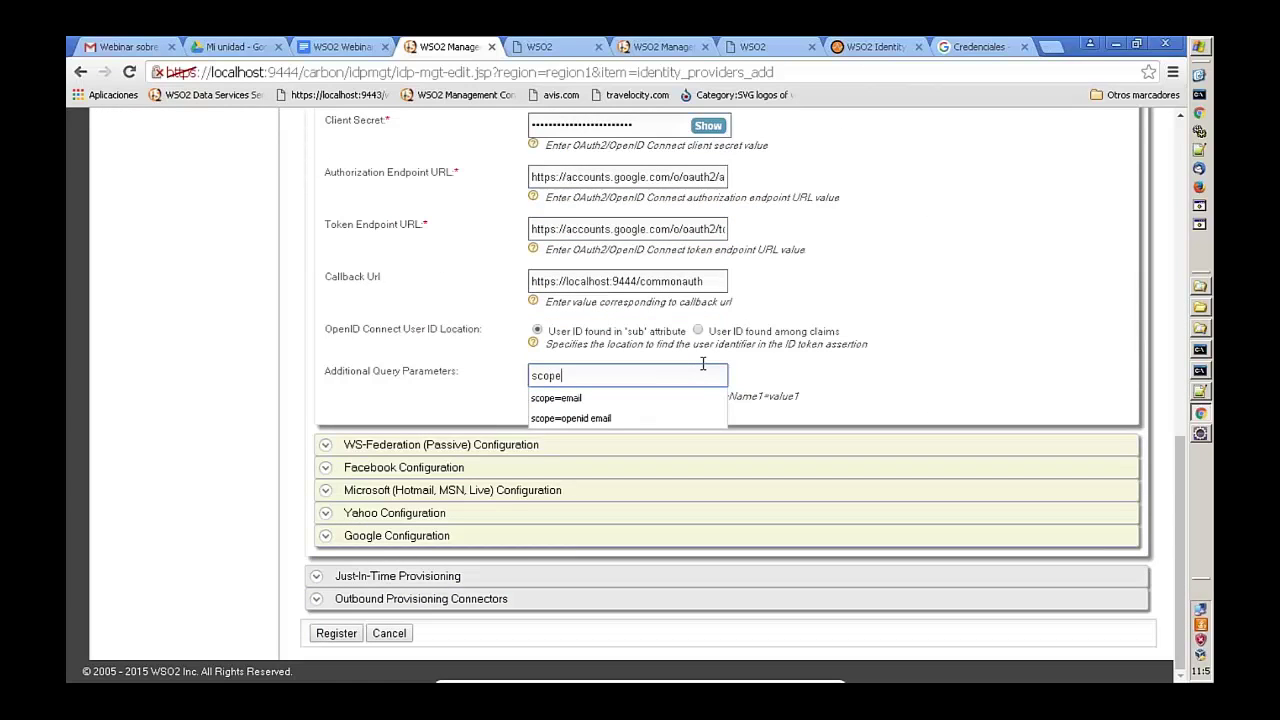
{"action": "type", "text": "pe"}
{"action": "key", "text": "Down"}
{"action": "key", "text": "Down"}
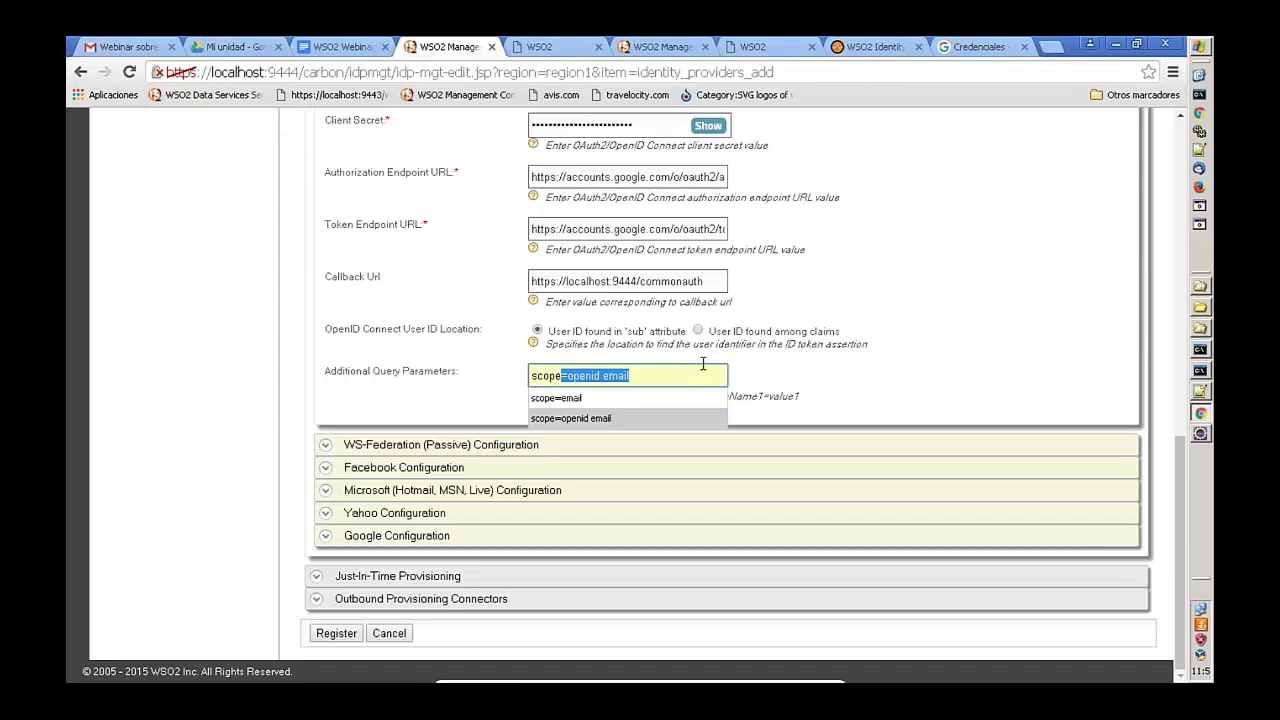
{"action": "key", "text": "Return"}
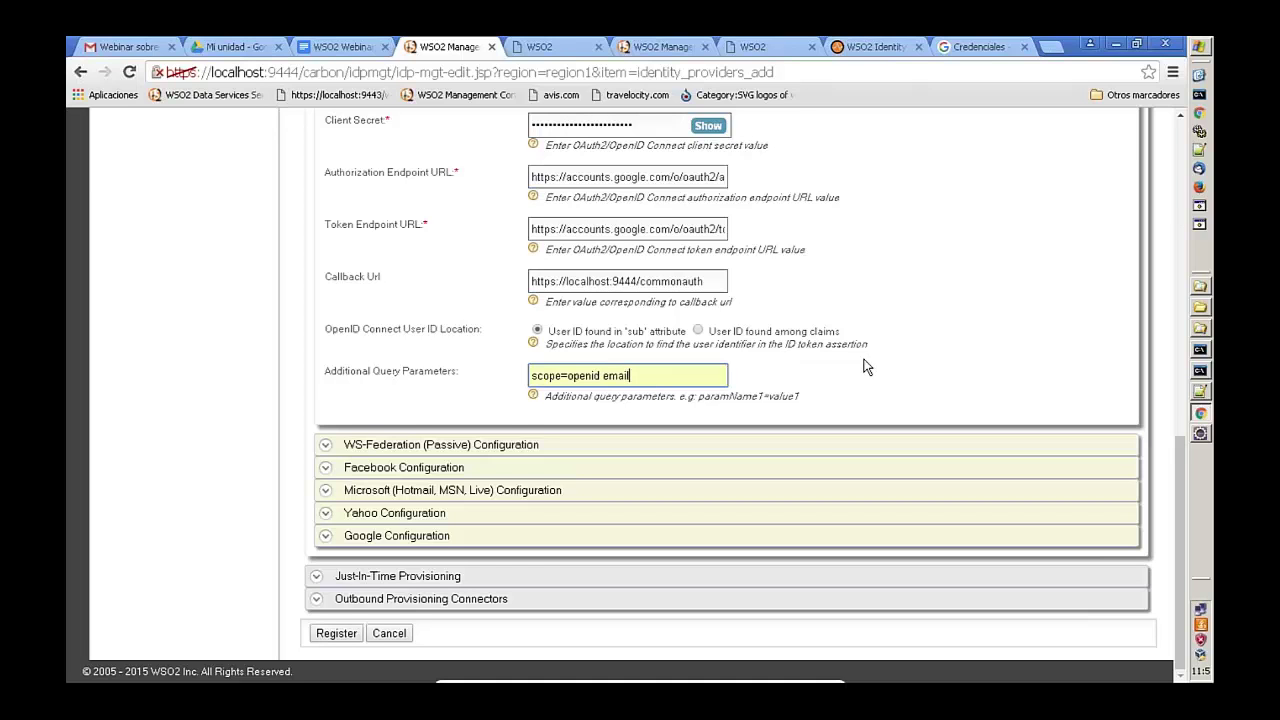
{"action": "scroll", "coordinate": [866, 367], "scroll_direction": "up", "scroll_amount": 4}
{"action": "scroll", "coordinate": [866, 367], "scroll_direction": "down", "scroll_amount": 4}
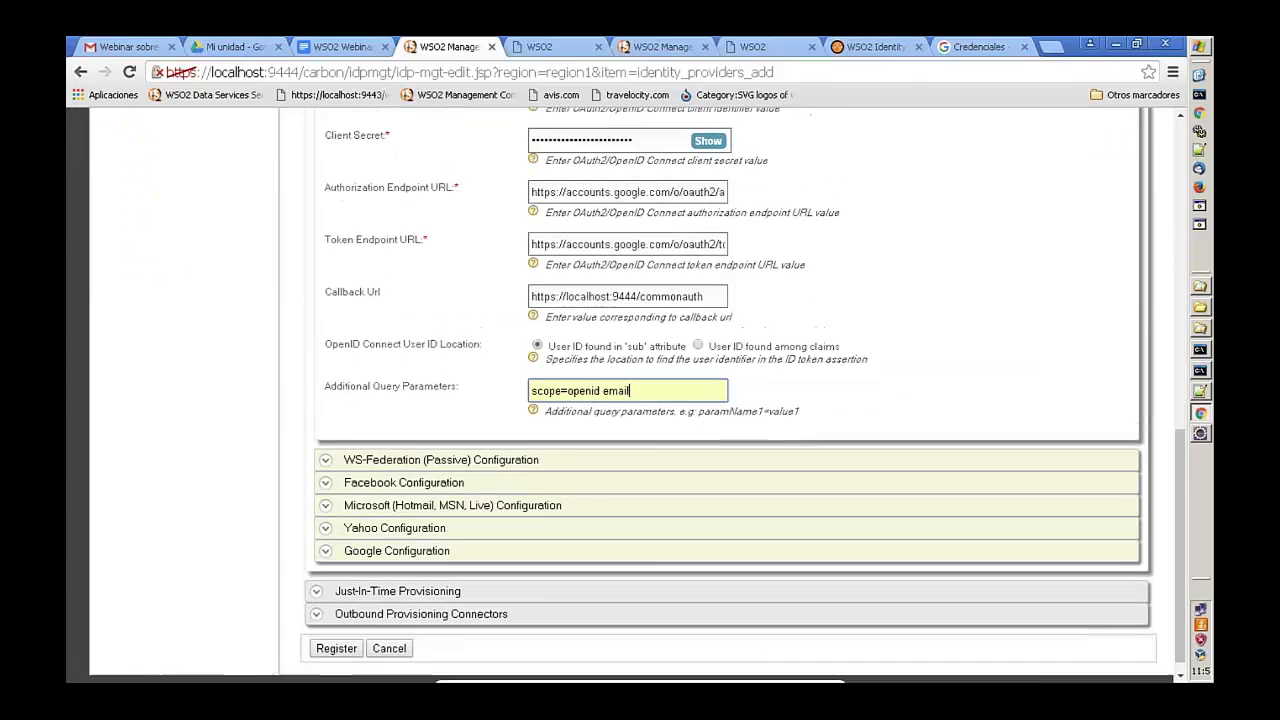
{"action": "scroll", "coordinate": [640, 400], "scroll_direction": "up", "scroll_amount": 3}
{"action": "scroll", "coordinate": [640, 400], "scroll_direction": "down", "scroll_amount": 3}
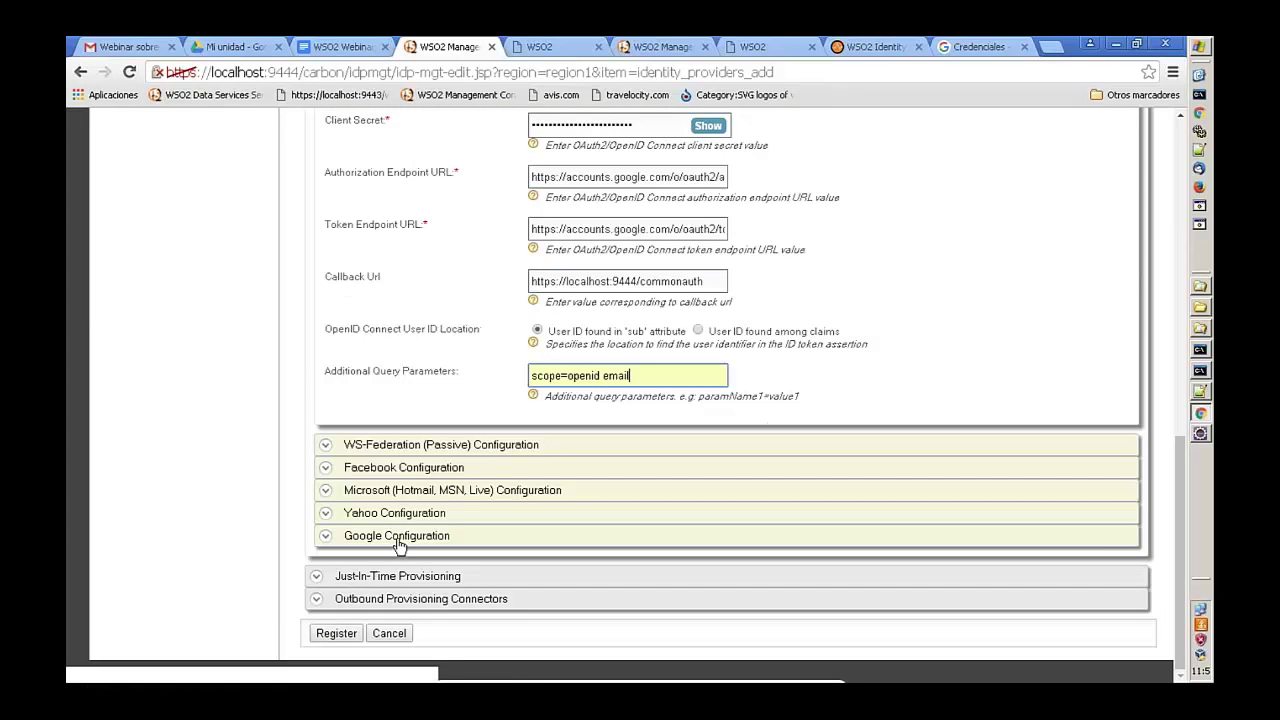
{"action": "left_click", "coordinate": [334, 636]}
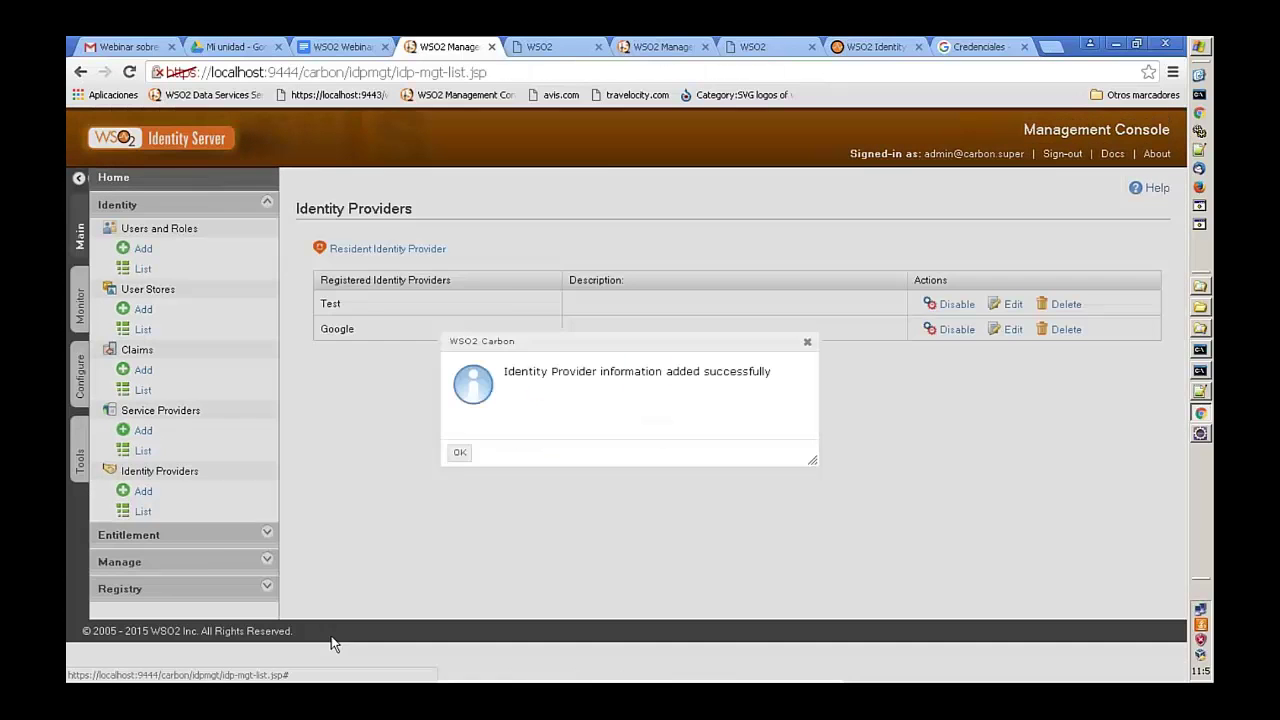
- Dismiss the success notice and edit the webinar.com service provider's Local & Outbound Authentication settings
{"action": "left_click", "coordinate": [459, 454]}
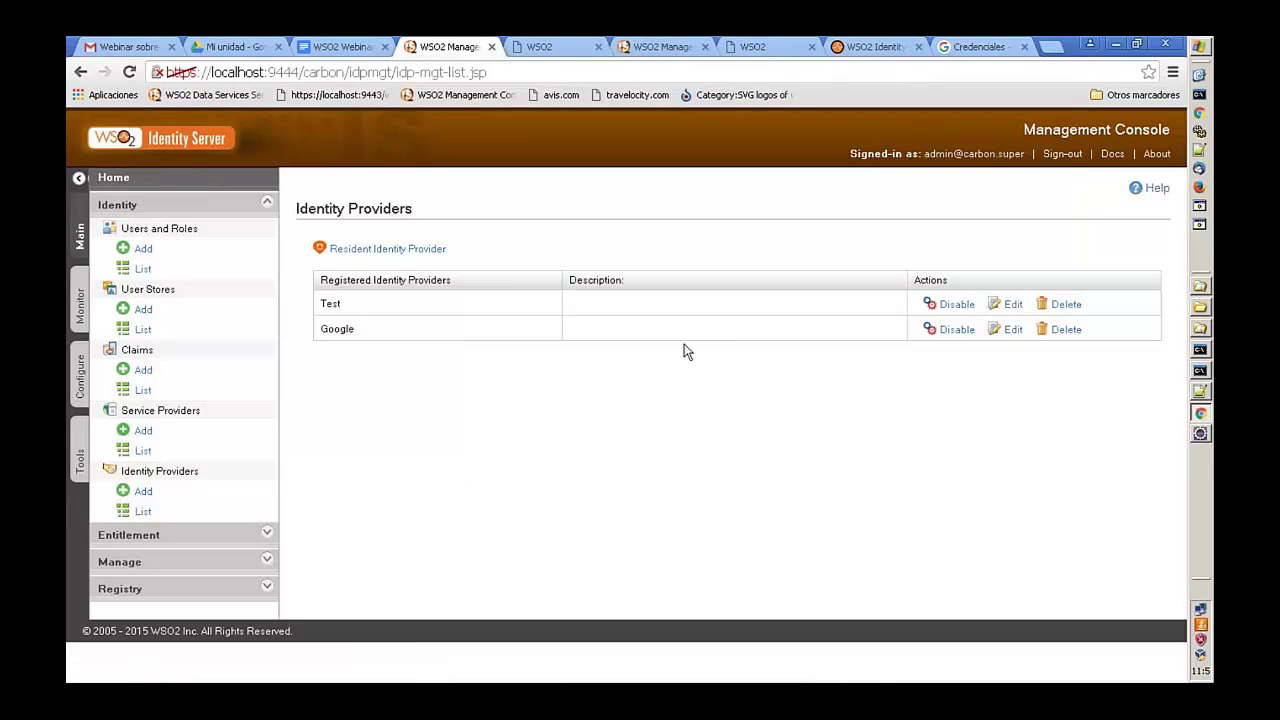
{"action": "left_click", "coordinate": [145, 451]}
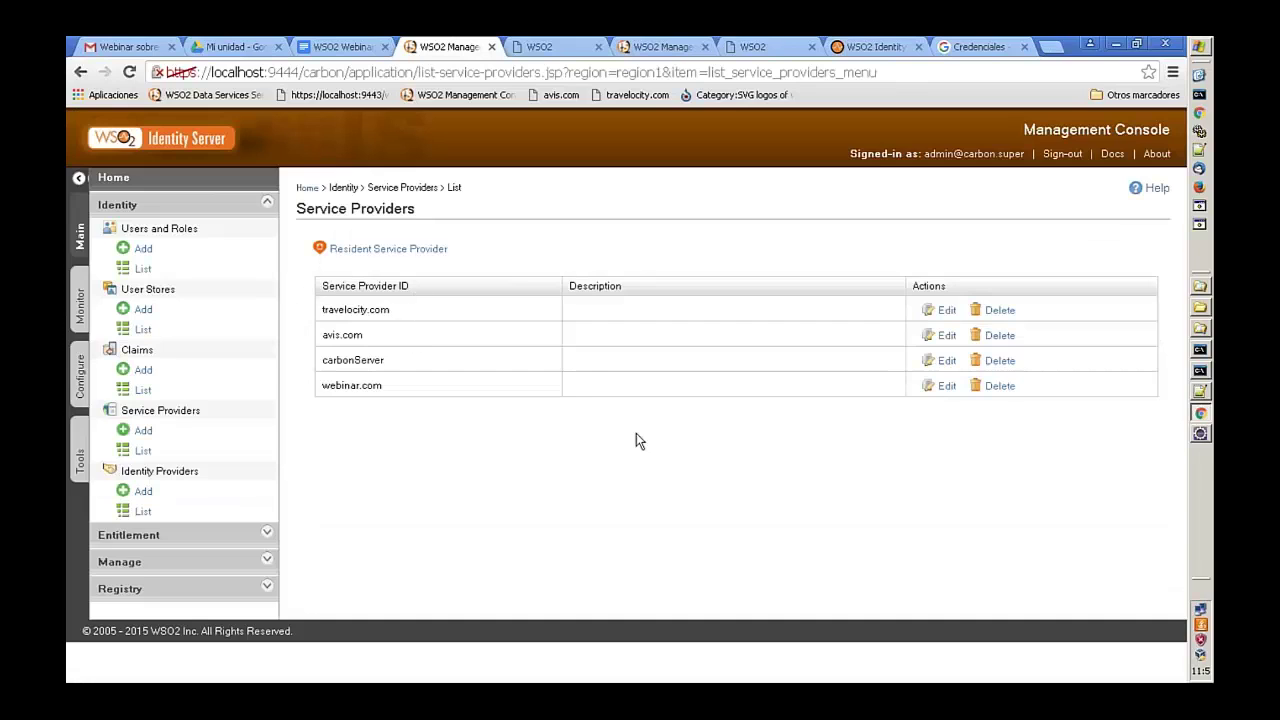
{"action": "left_click", "coordinate": [947, 386]}
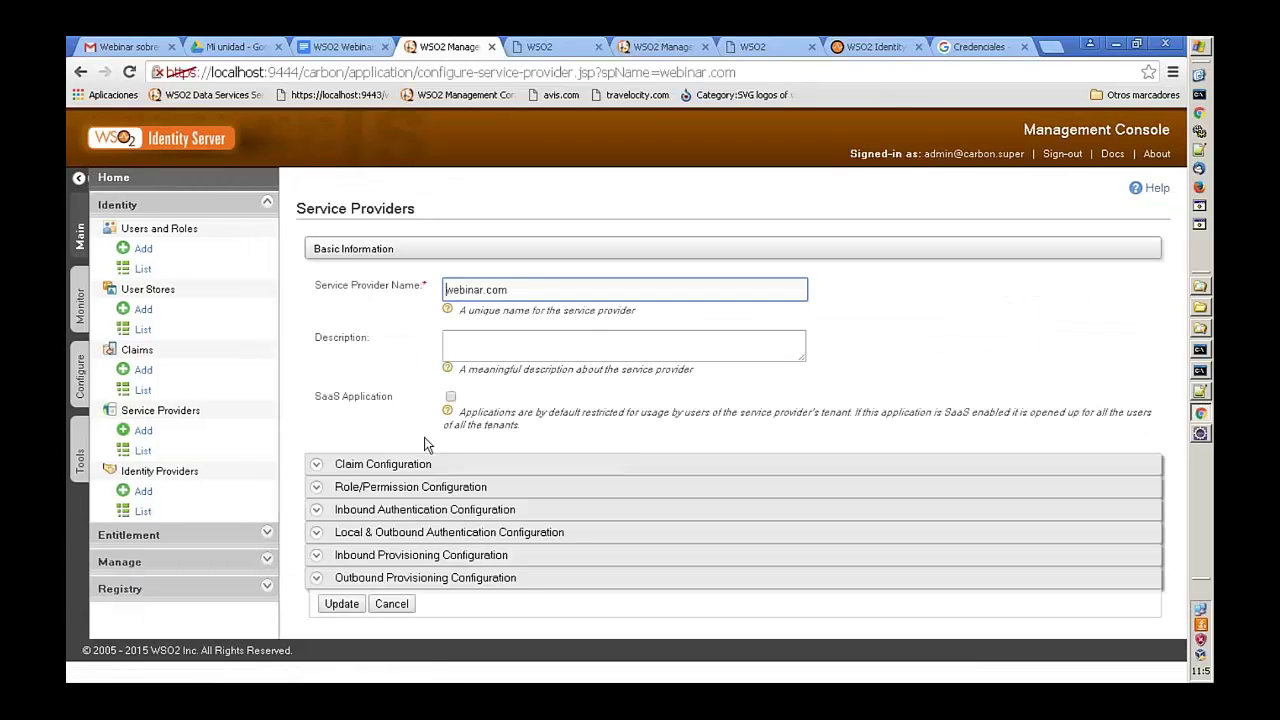
{"action": "left_click", "coordinate": [318, 535]}
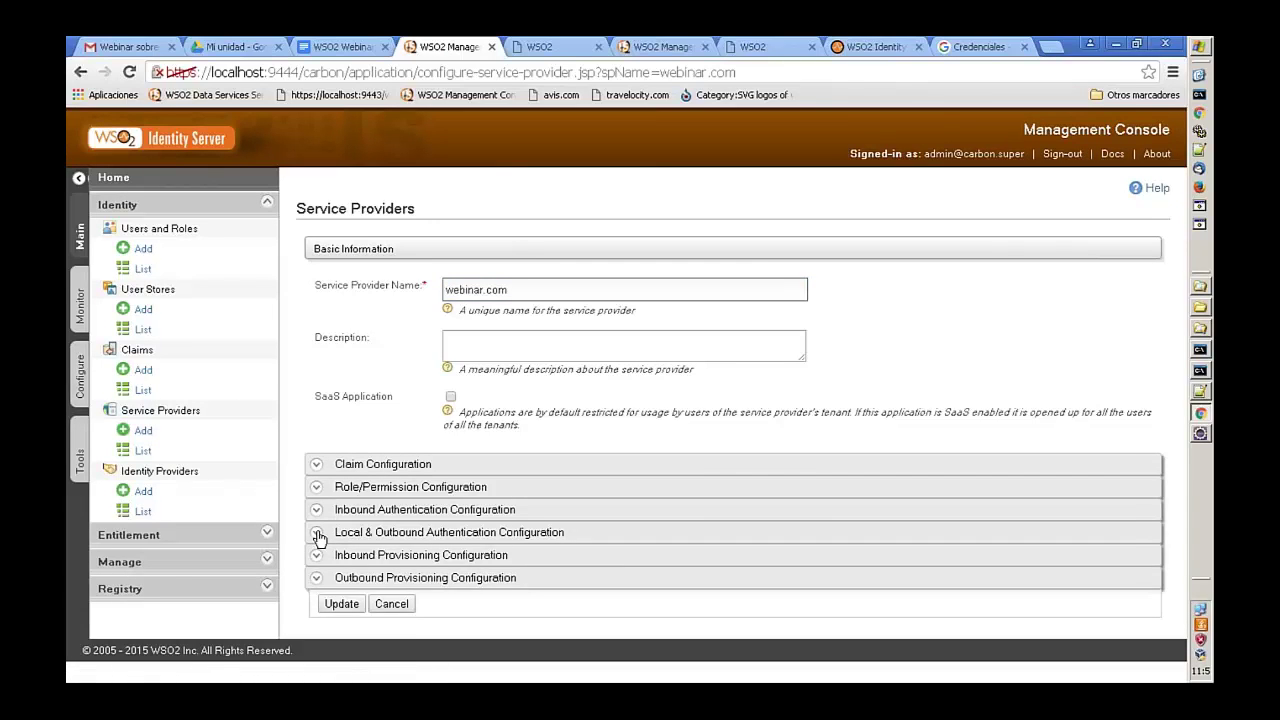
{"action": "left_click", "coordinate": [318, 535]}
- Add a first authentication step in Advanced Configuration, leaving Test as the federated authenticator
{"action": "scroll", "coordinate": [318, 535], "scroll_direction": "down", "scroll_amount": 2}
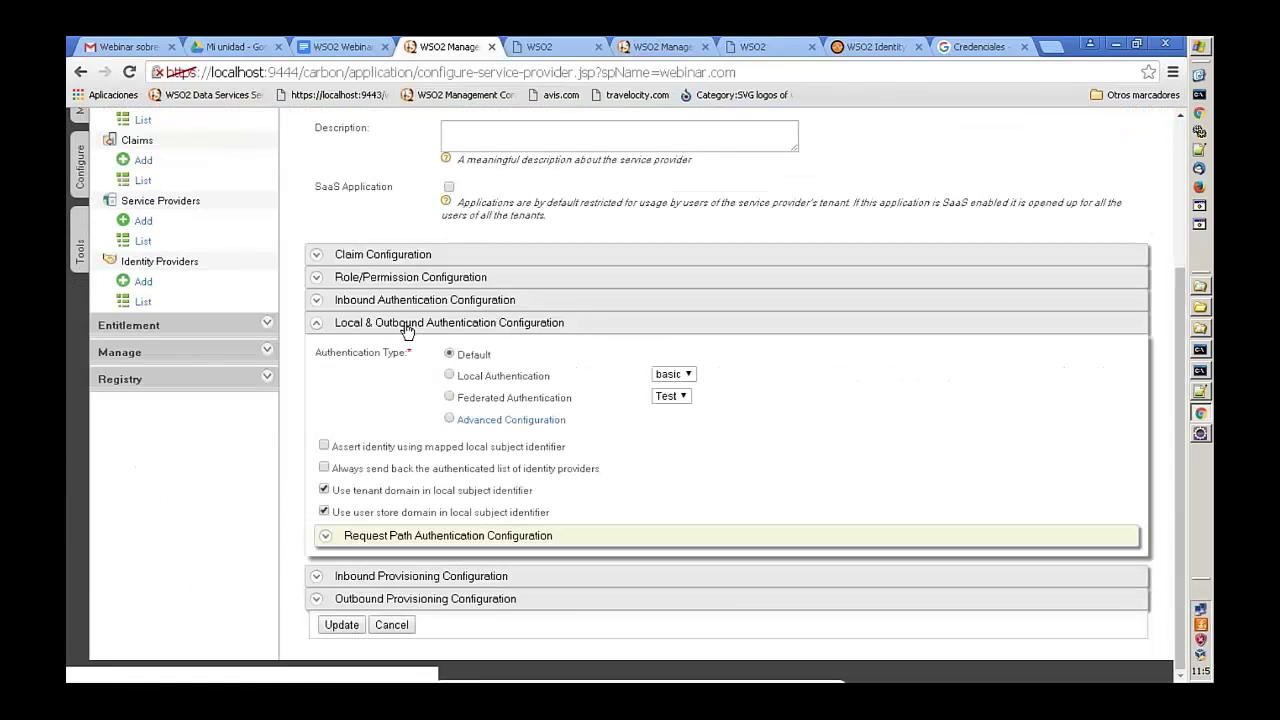
{"action": "left_click", "coordinate": [449, 419]}
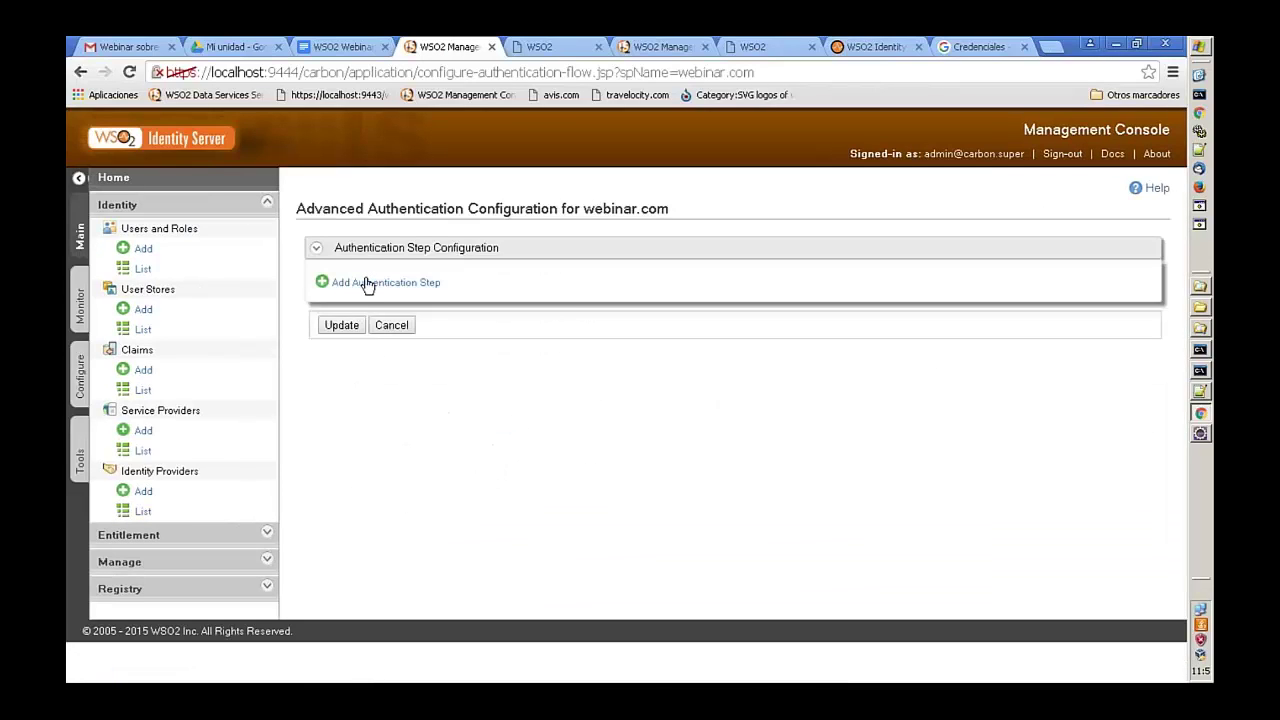
{"action": "left_click", "coordinate": [368, 284]}
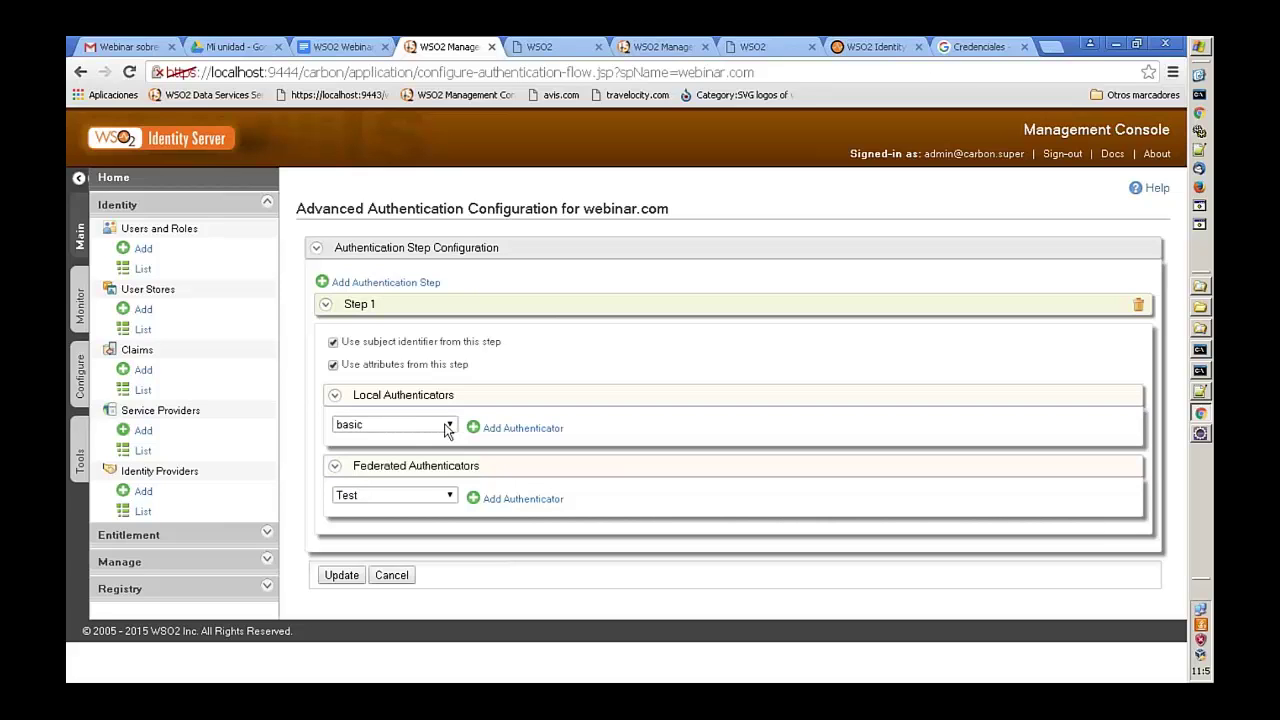
{"action": "left_click", "coordinate": [452, 494]}
{"action": "left_click", "coordinate": [452, 494]}
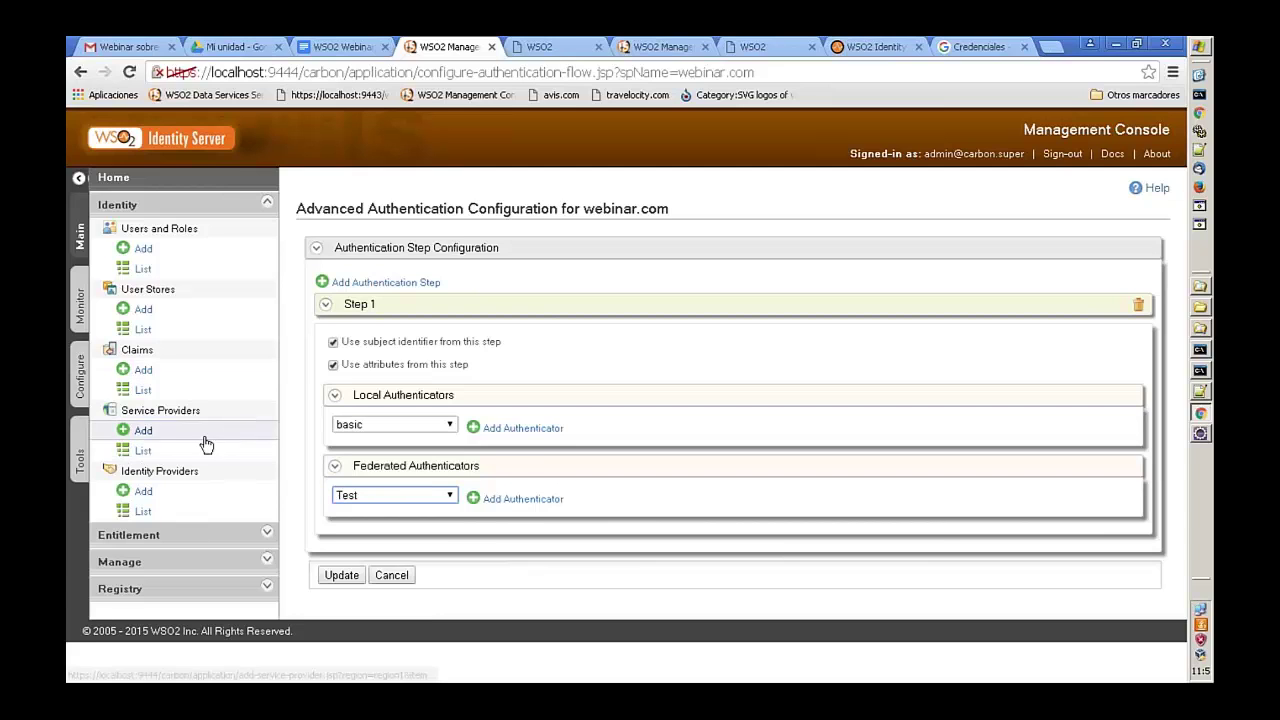
{"action": "left_click", "coordinate": [174, 510]}
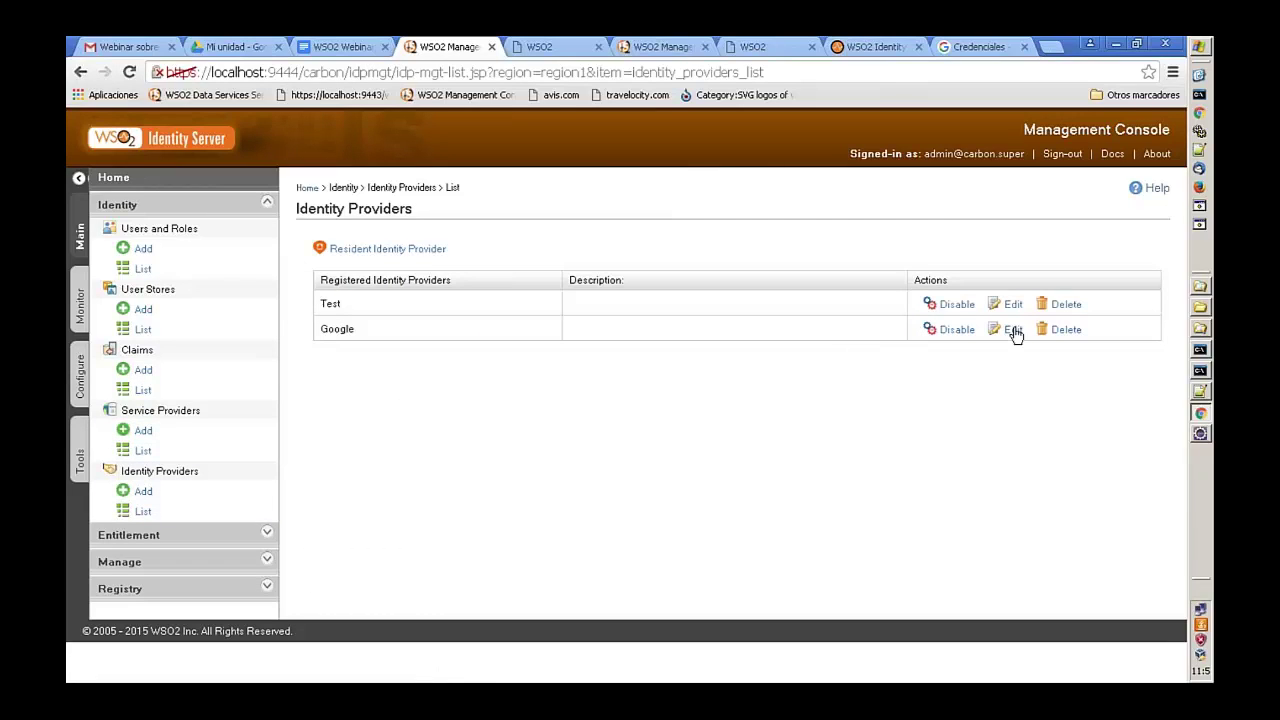
- Edit the Google identity provider, expand Federated Authenticators > OAuth2/OpenID Connect, and Update it
{"action": "left_click", "coordinate": [1010, 330]}
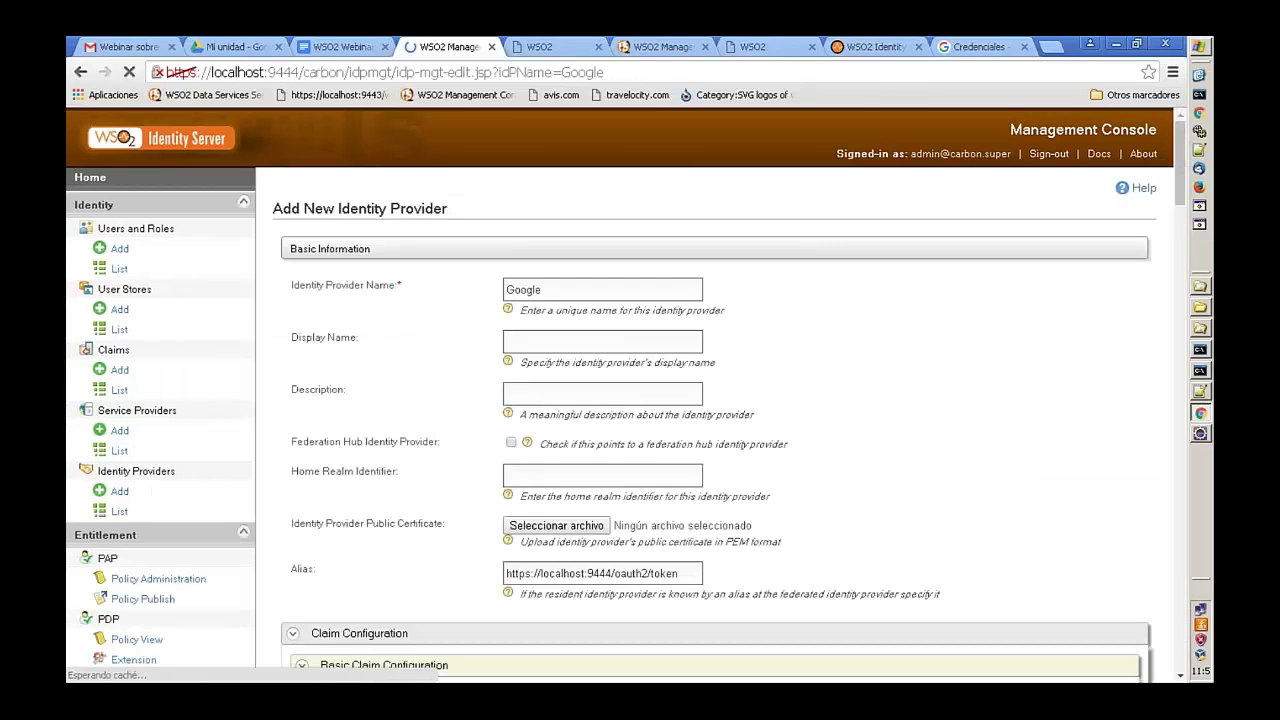
{"action": "scroll", "coordinate": [463, 496], "scroll_direction": "down", "scroll_amount": 3}
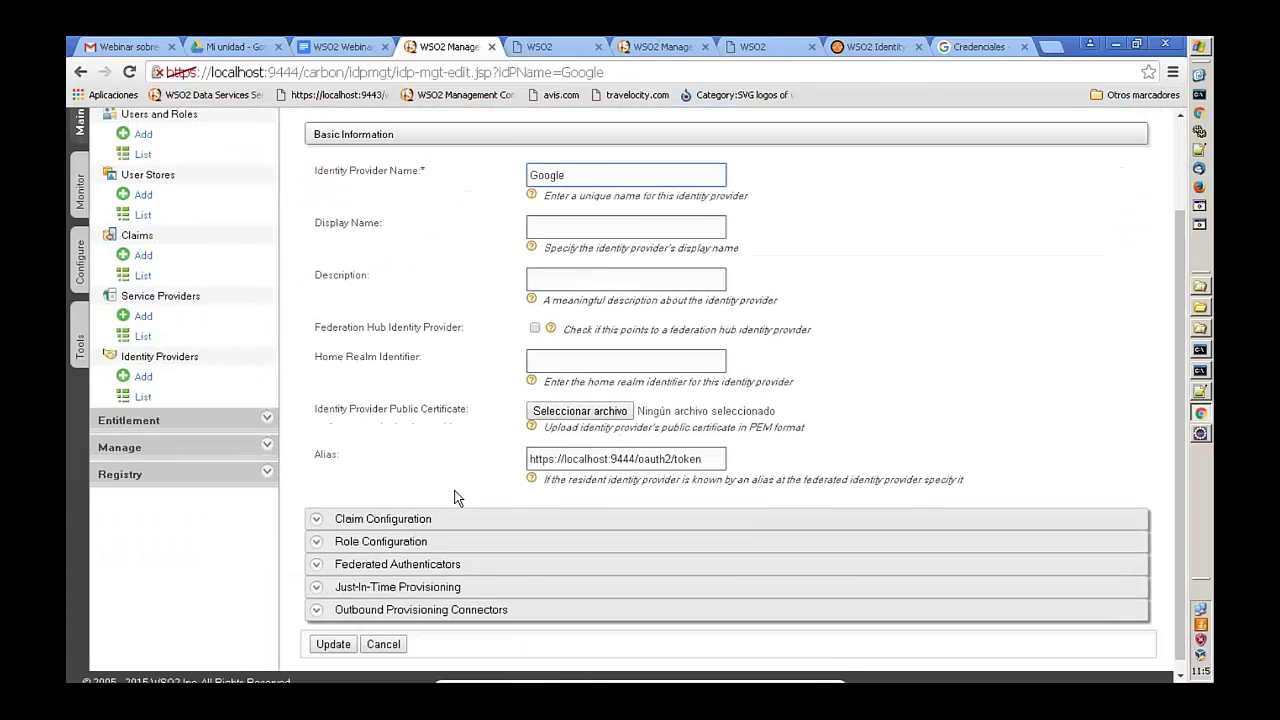
{"action": "left_click", "coordinate": [341, 542]}
{"action": "scroll", "coordinate": [341, 540], "scroll_direction": "down", "scroll_amount": 2}
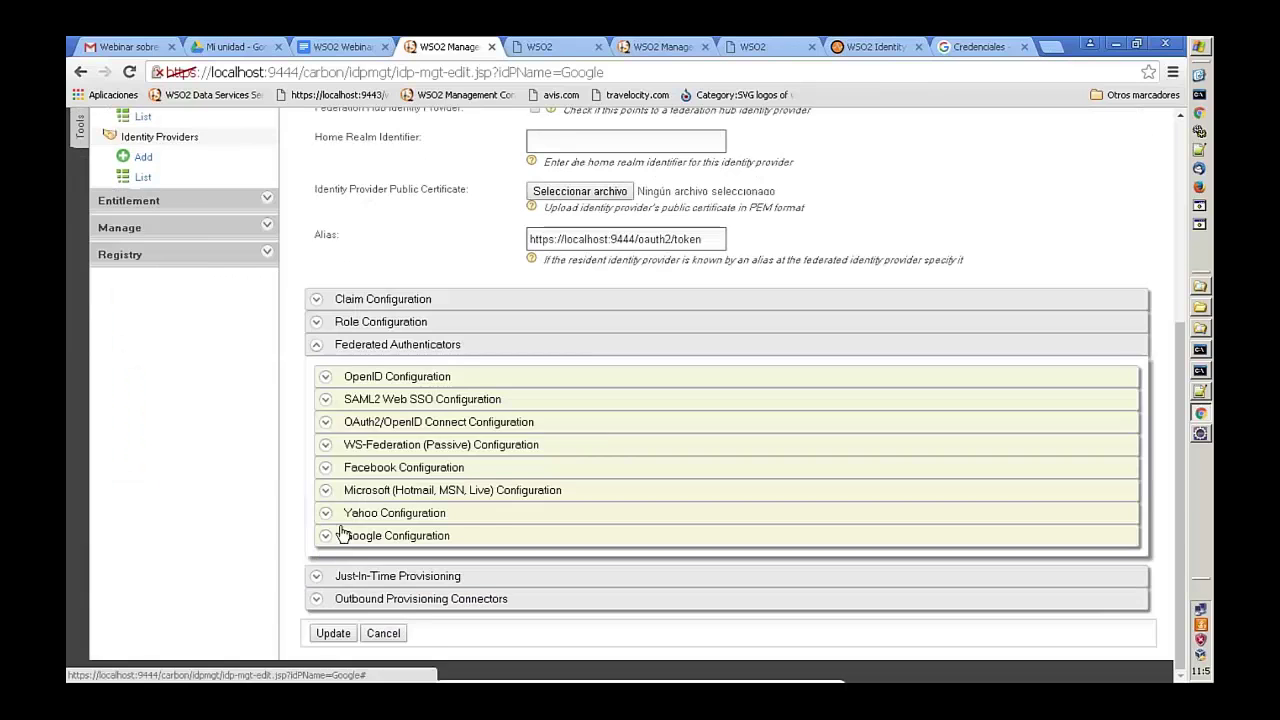
{"action": "left_click", "coordinate": [330, 424]}
{"action": "scroll", "coordinate": [419, 467], "scroll_direction": "down", "scroll_amount": 2}
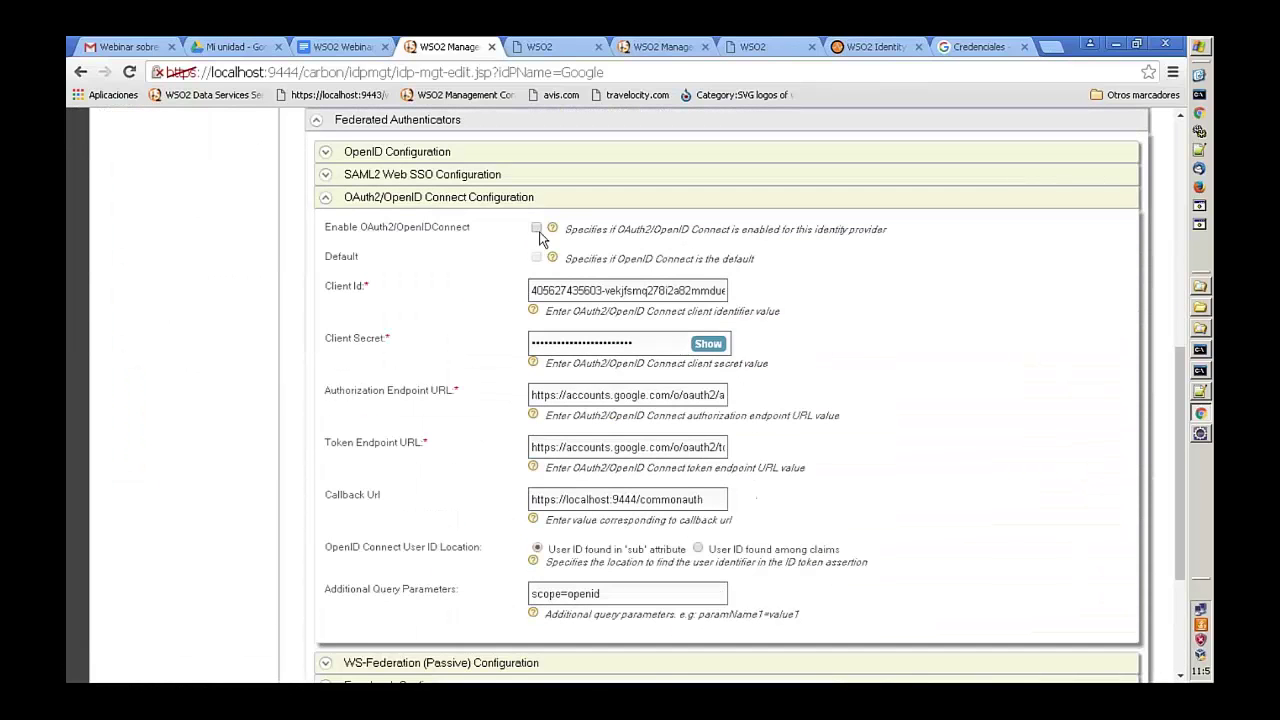
{"action": "scroll", "coordinate": [420, 500], "scroll_direction": "down", "scroll_amount": 3}
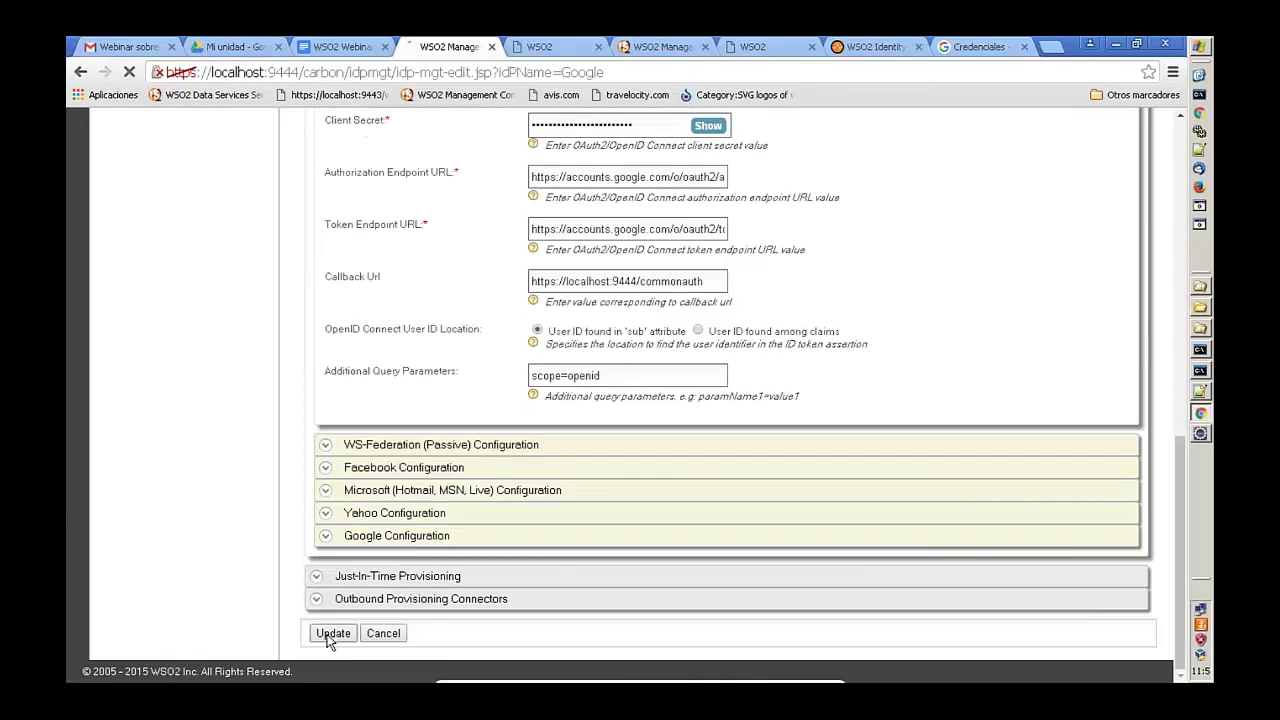
{"action": "left_click", "coordinate": [333, 634]}
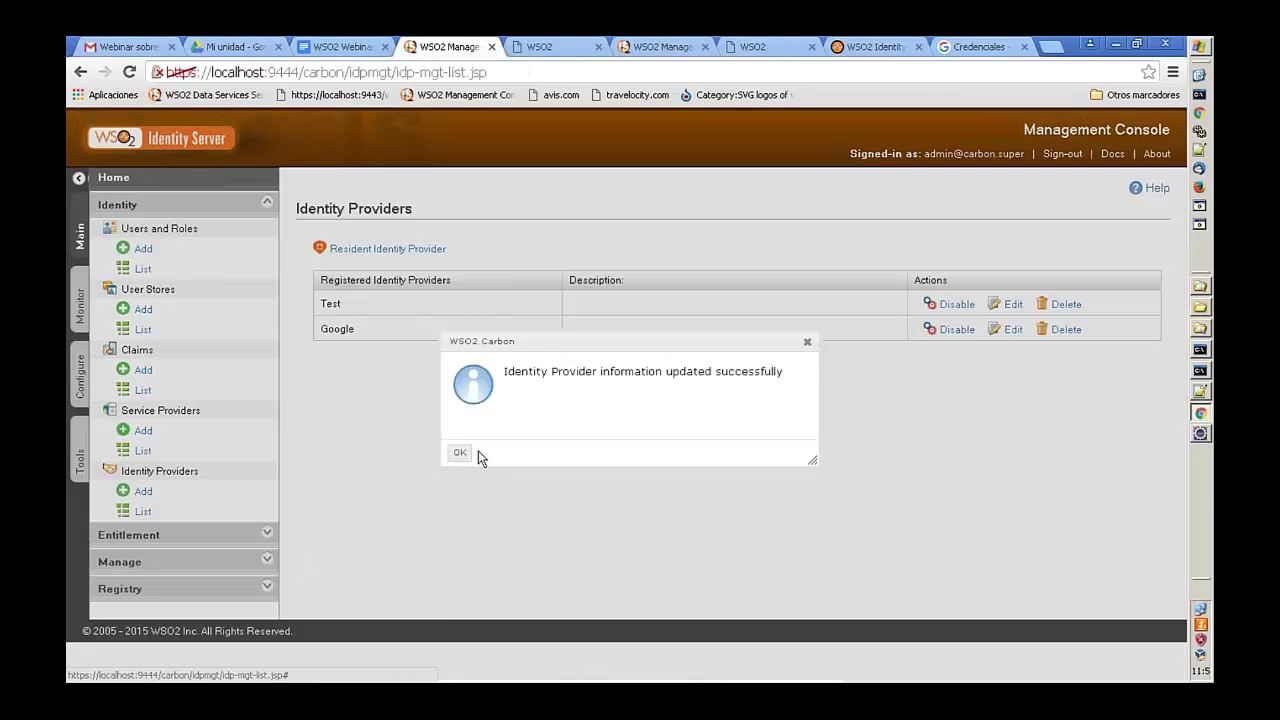
{"action": "left_click", "coordinate": [462, 452]}
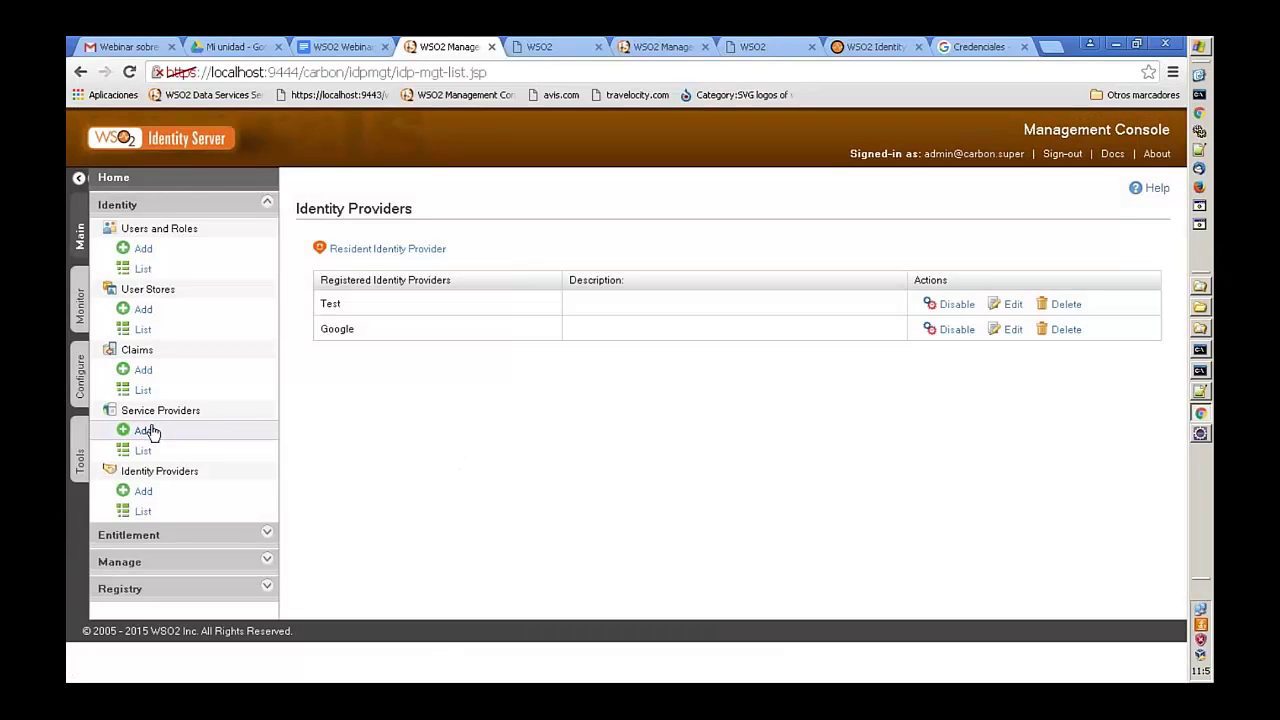
- Open webinar.com's Local & Outbound advanced authentication configuration
{"action": "left_click", "coordinate": [143, 450]}
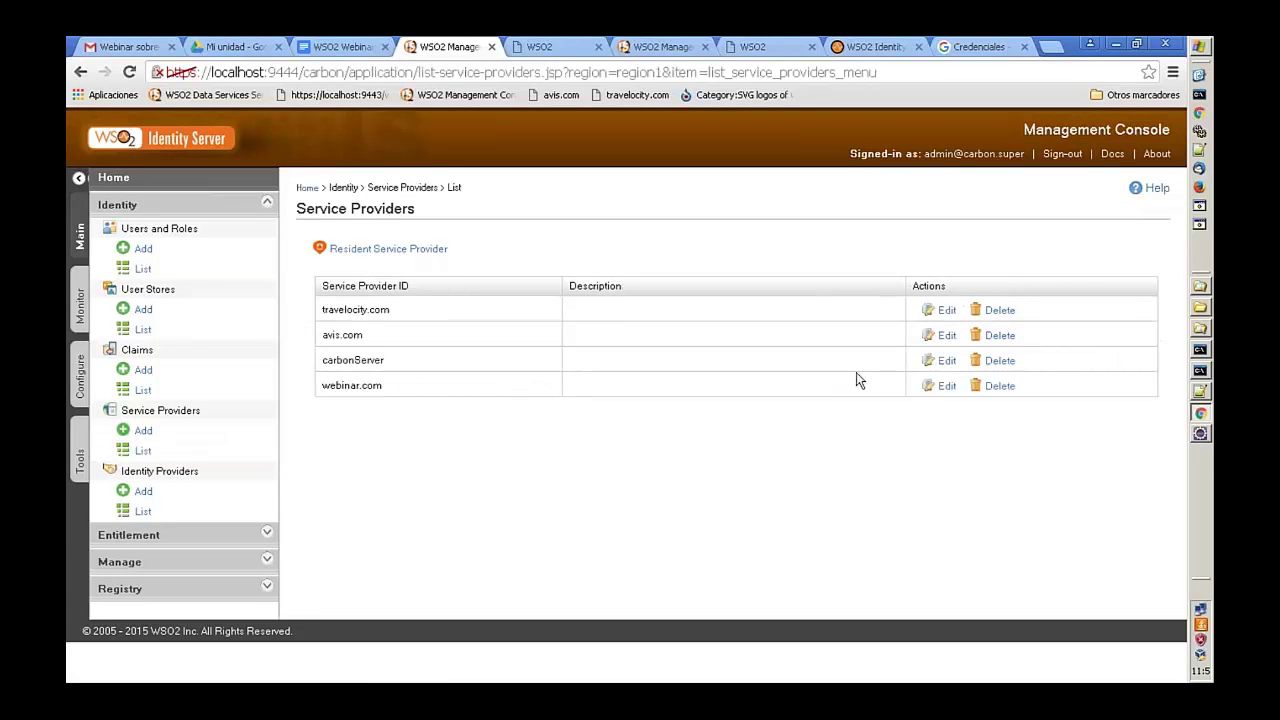
{"action": "left_click", "coordinate": [943, 387]}
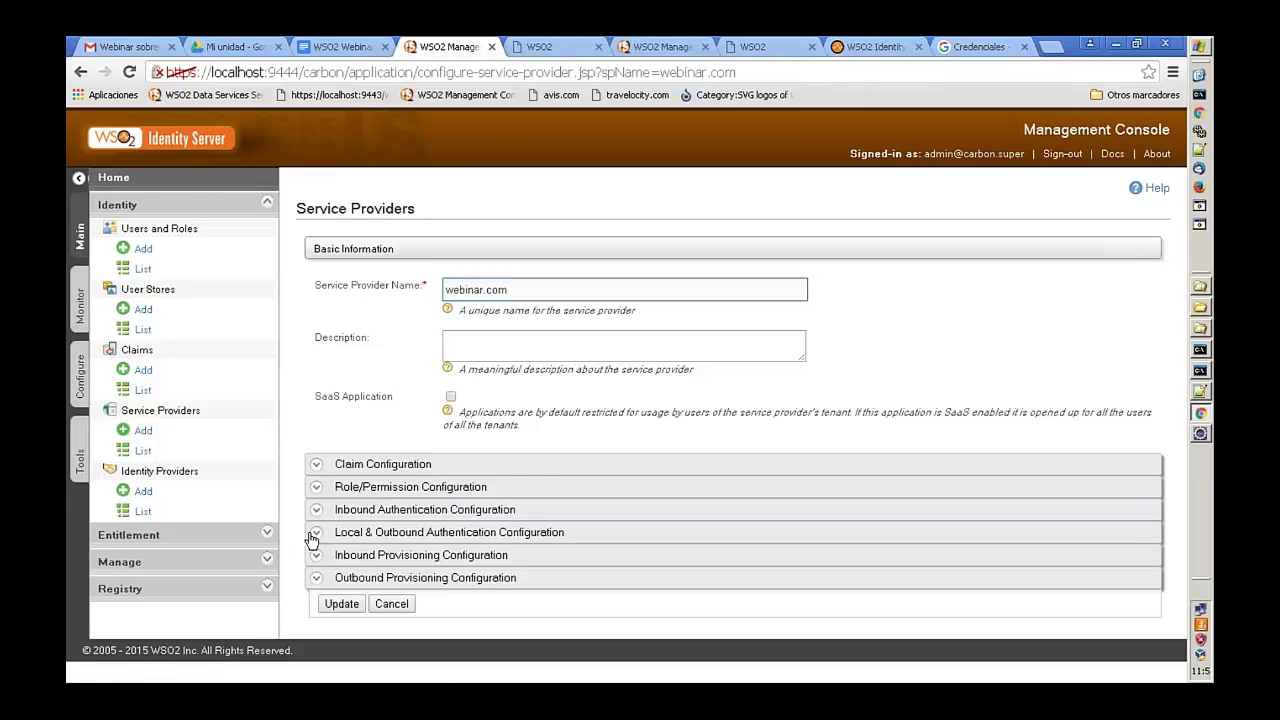
{"action": "left_click", "coordinate": [316, 533]}
{"action": "scroll", "coordinate": [362, 577], "scroll_direction": "down", "scroll_amount": 2}
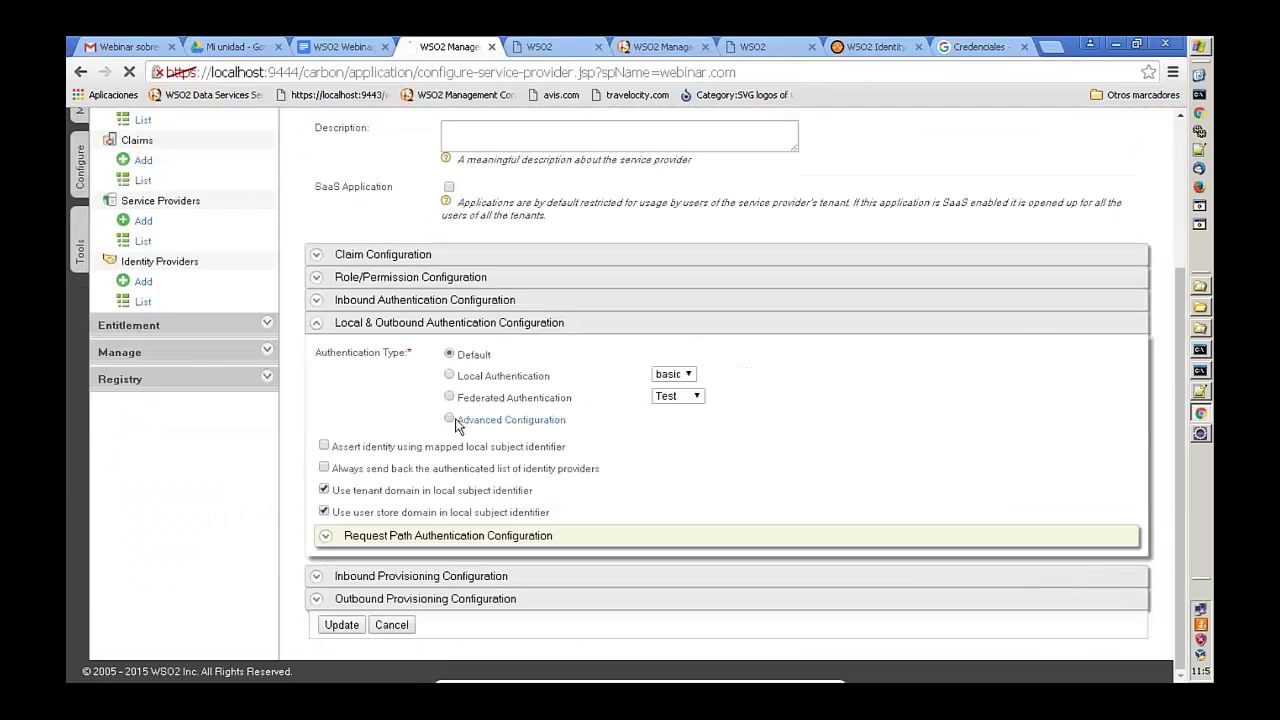
{"action": "left_click", "coordinate": [497, 423]}
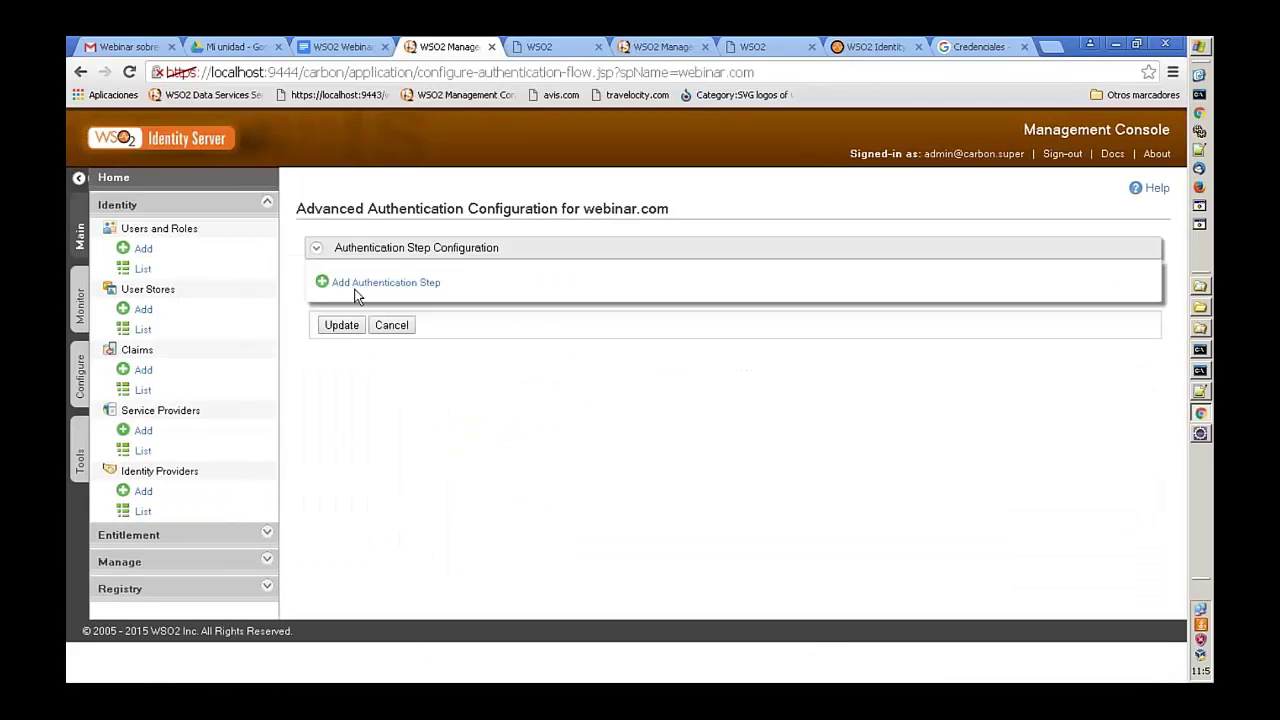
- Add one authentication step with basic local and Google federated authenticators, then update webinar.com
{"action": "left_click", "coordinate": [357, 285]}
{"action": "left_click", "coordinate": [450, 498]}
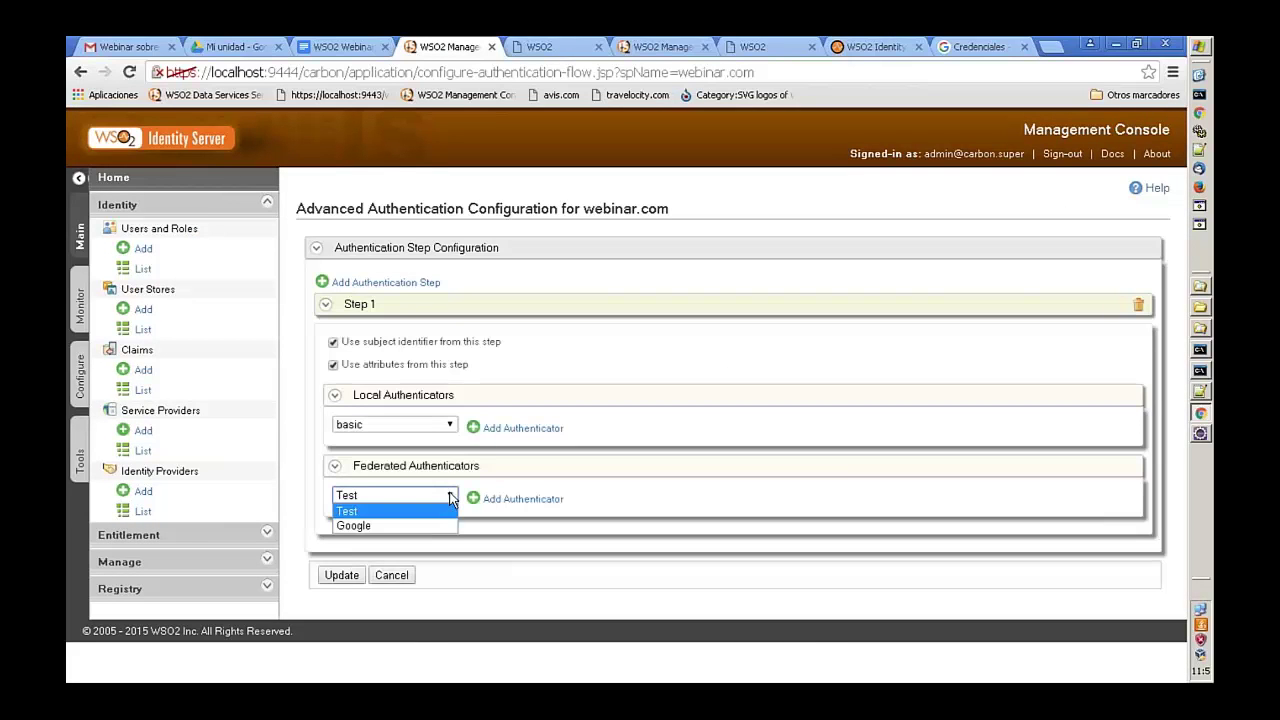
{"action": "left_click", "coordinate": [388, 524]}
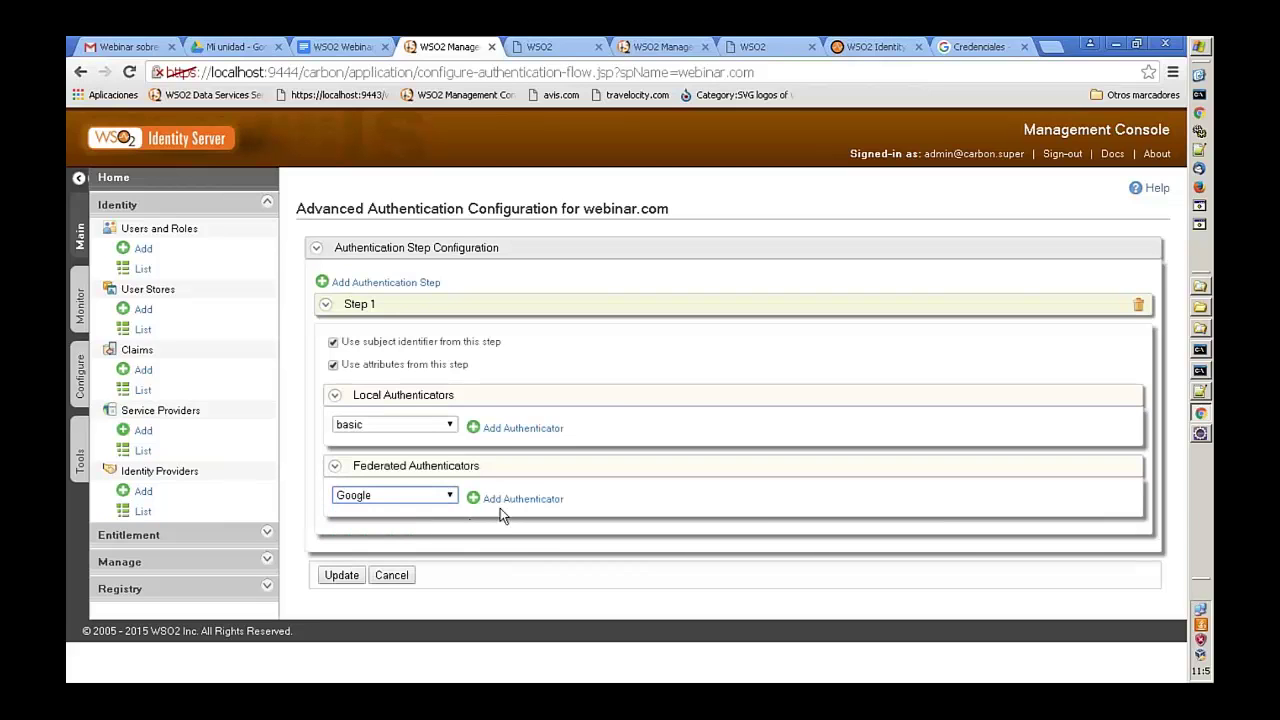
{"action": "left_click", "coordinate": [506, 498]}
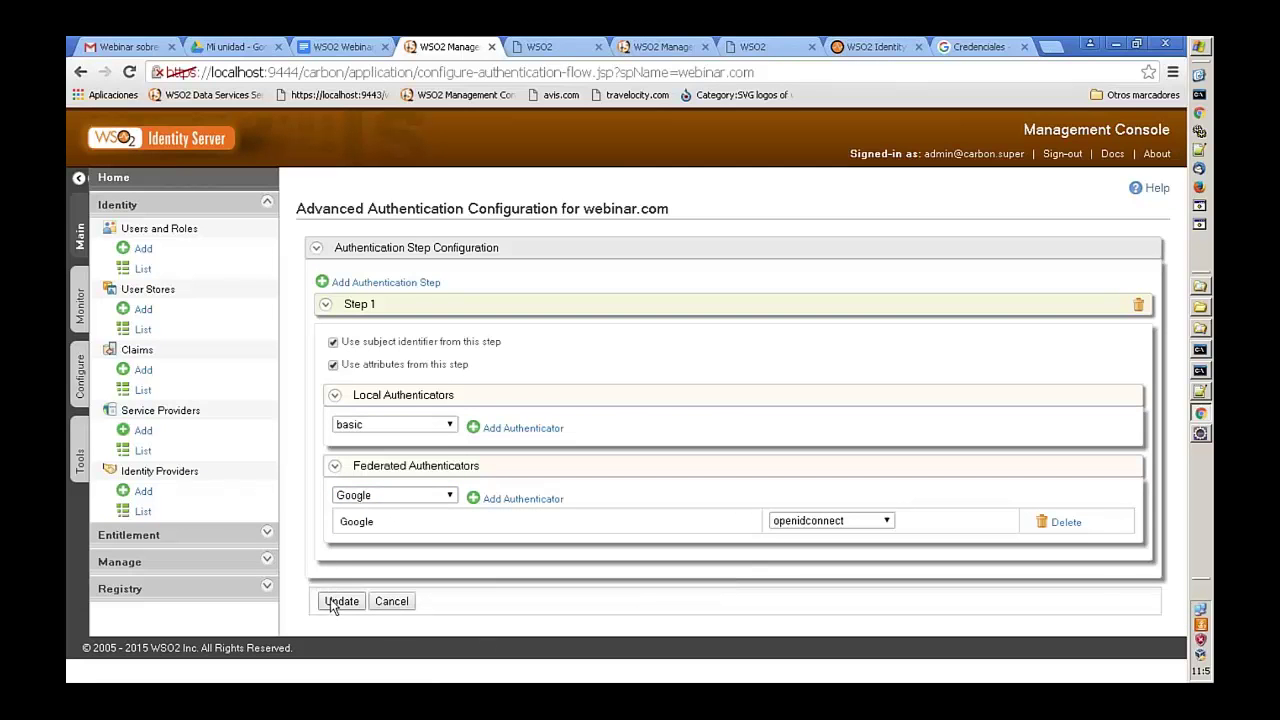
{"action": "left_click", "coordinate": [515, 429]}
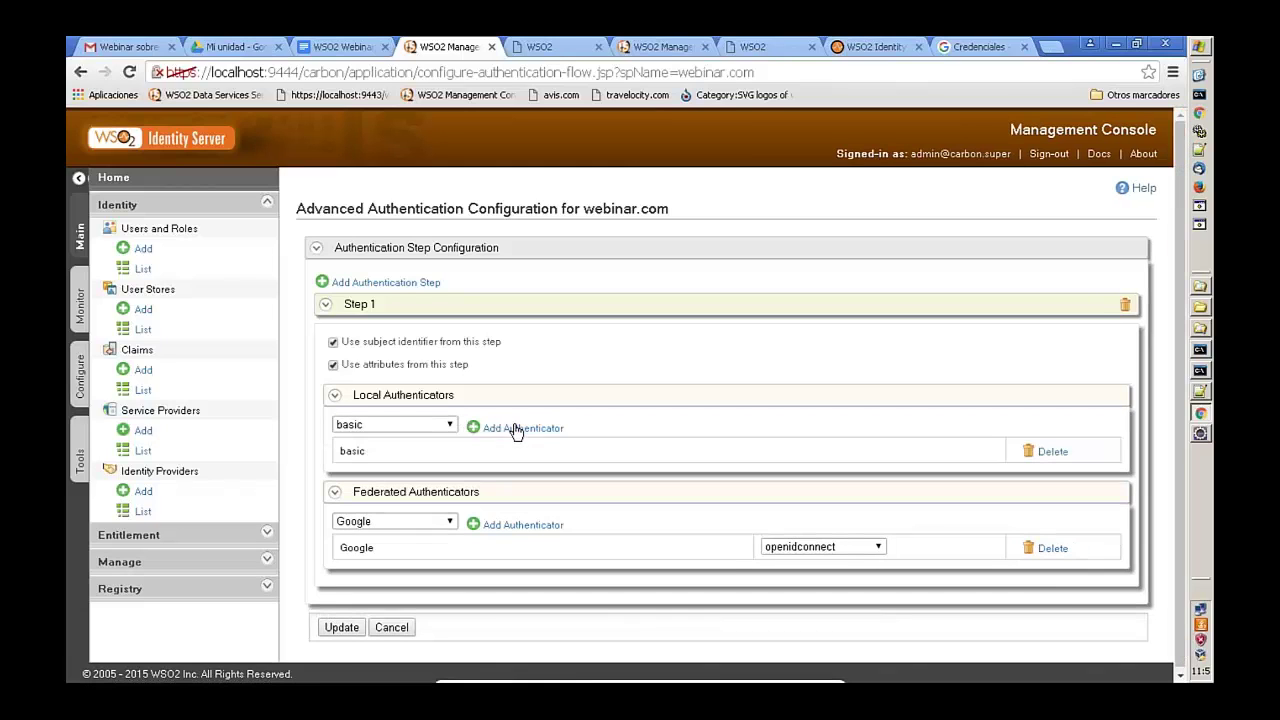
{"action": "left_click", "coordinate": [363, 628]}
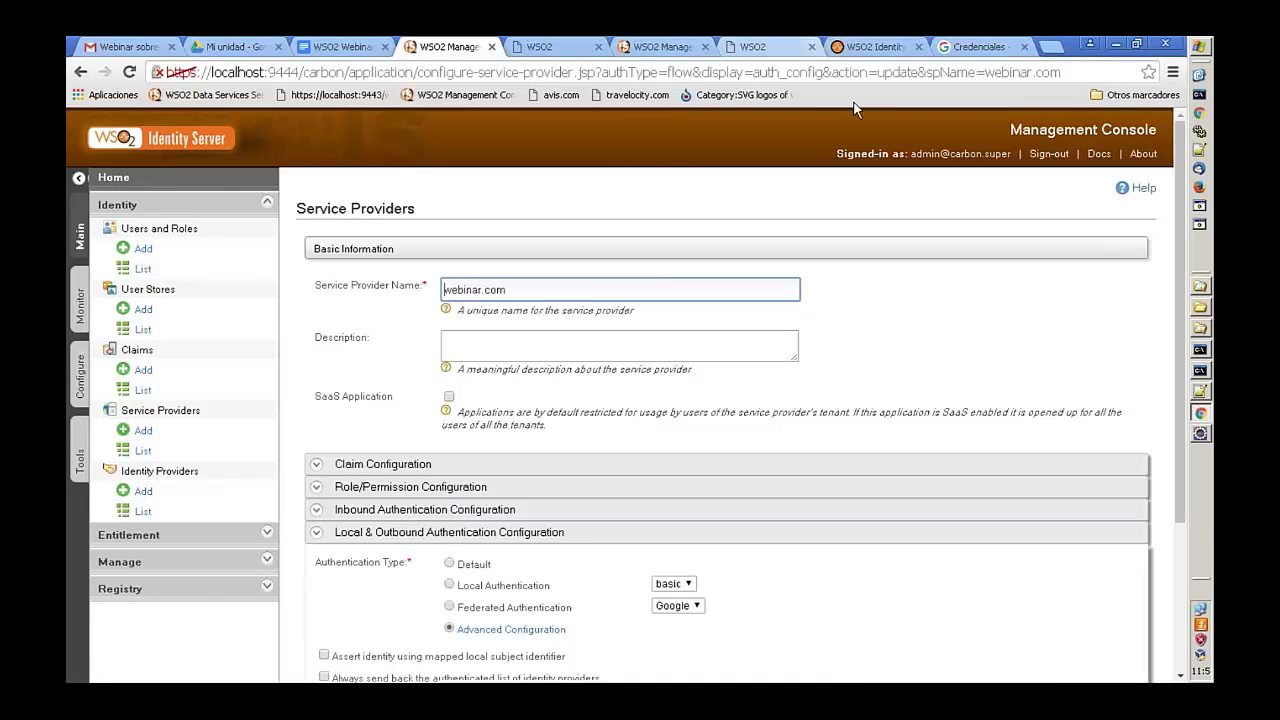
{"action": "scroll", "coordinate": [586, 394], "scroll_direction": "down", "scroll_amount": 1}
{"action": "scroll", "coordinate": [340, 655], "scroll_direction": "down", "scroll_amount": 4}
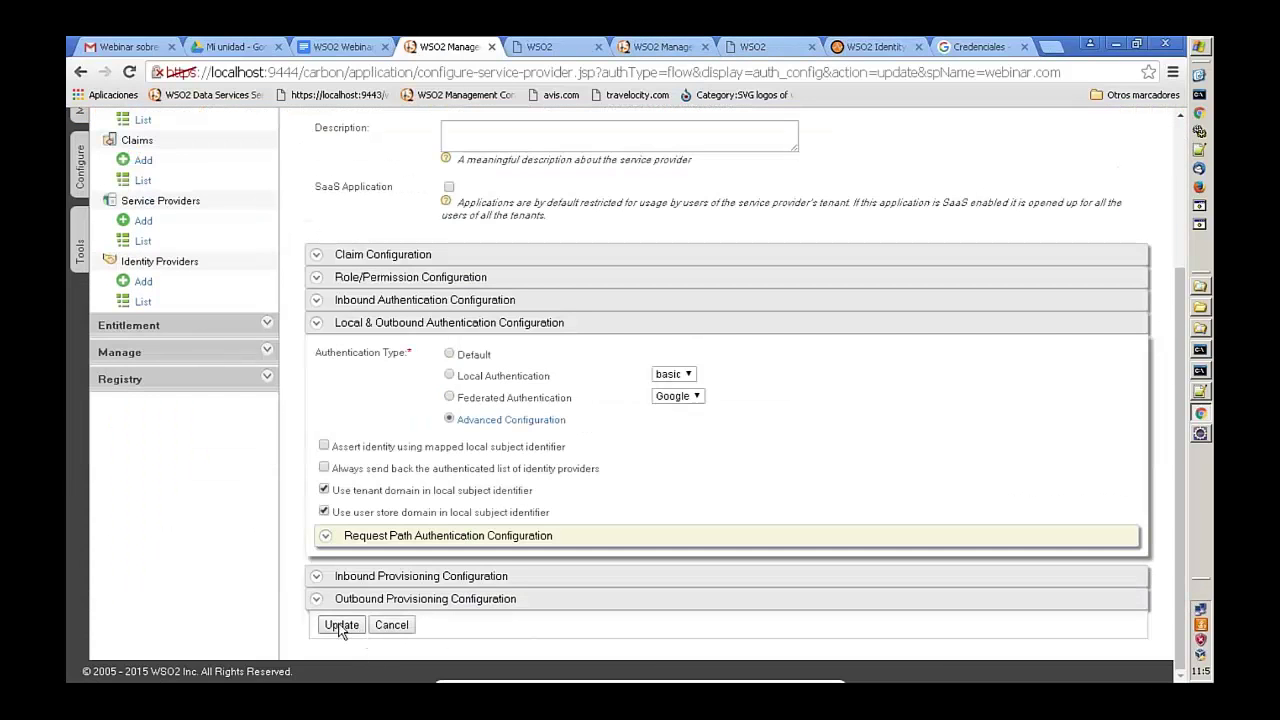
{"action": "left_click", "coordinate": [340, 626]}
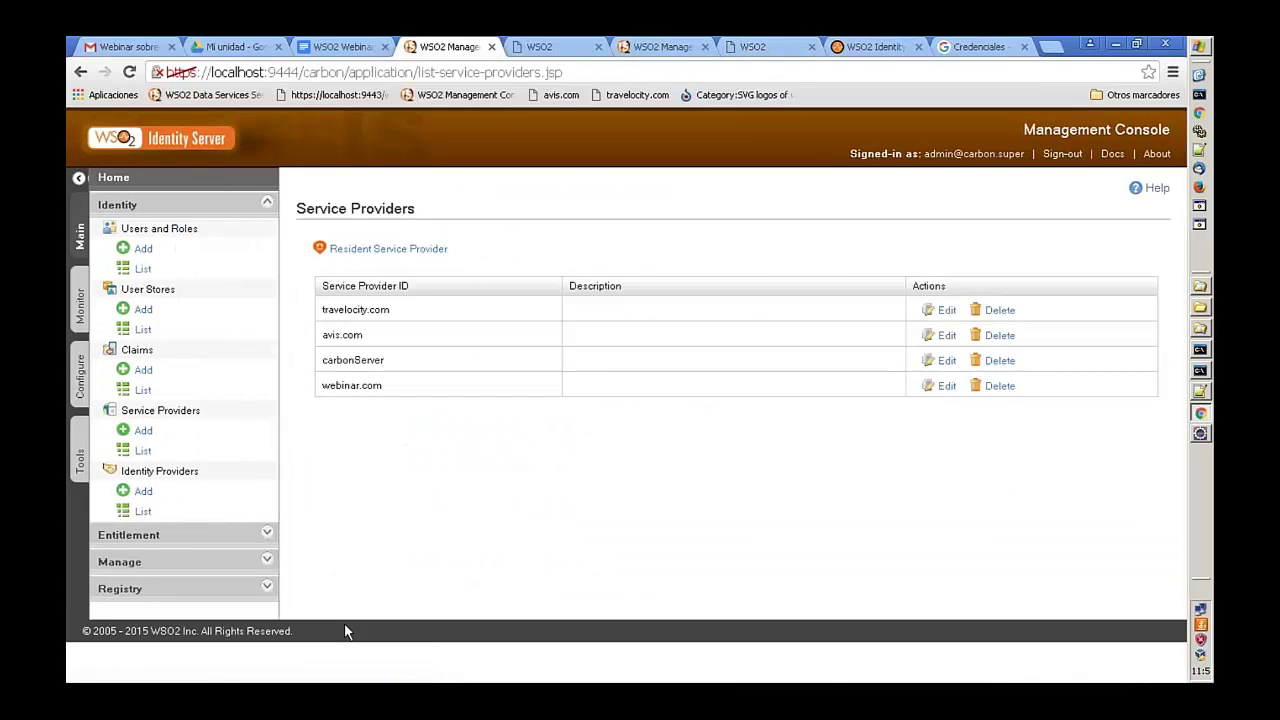
- Open the Travelocity sample app in a new tab and start its login
{"action": "left_click", "coordinate": [1003, 46]}
{"action": "left_click", "coordinate": [1048, 47]}
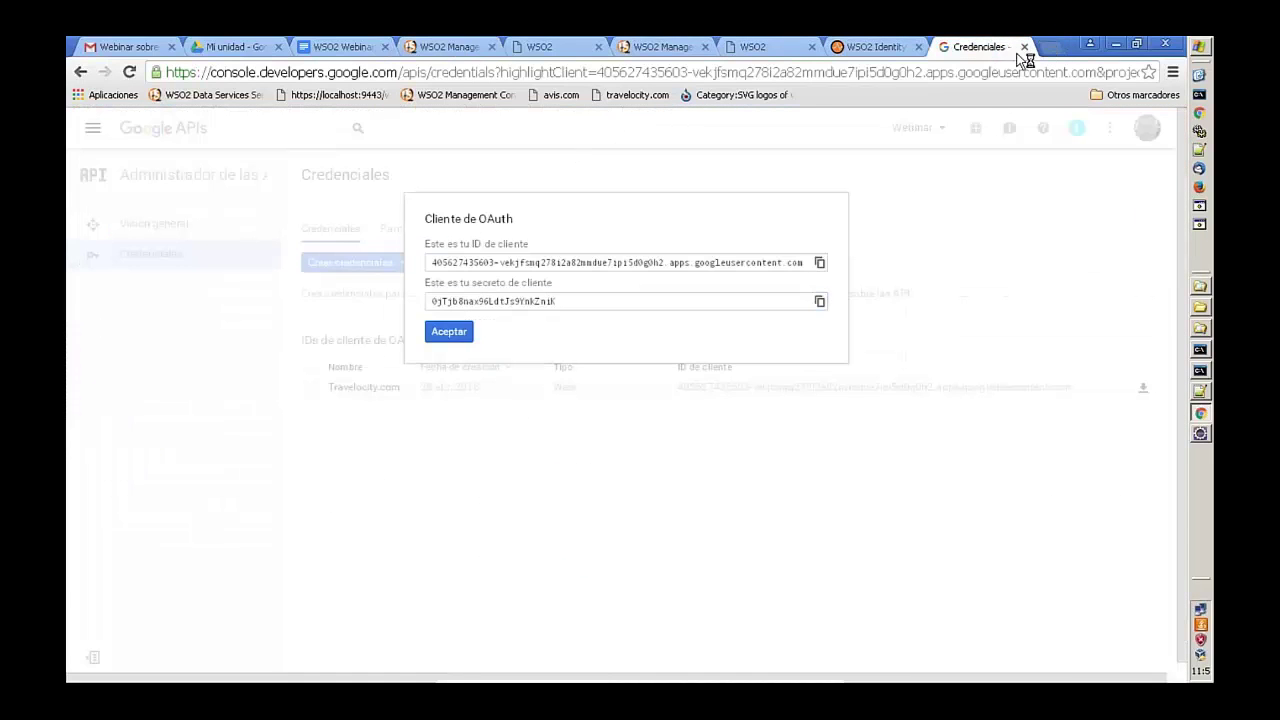
{"action": "left_click", "coordinate": [652, 96]}
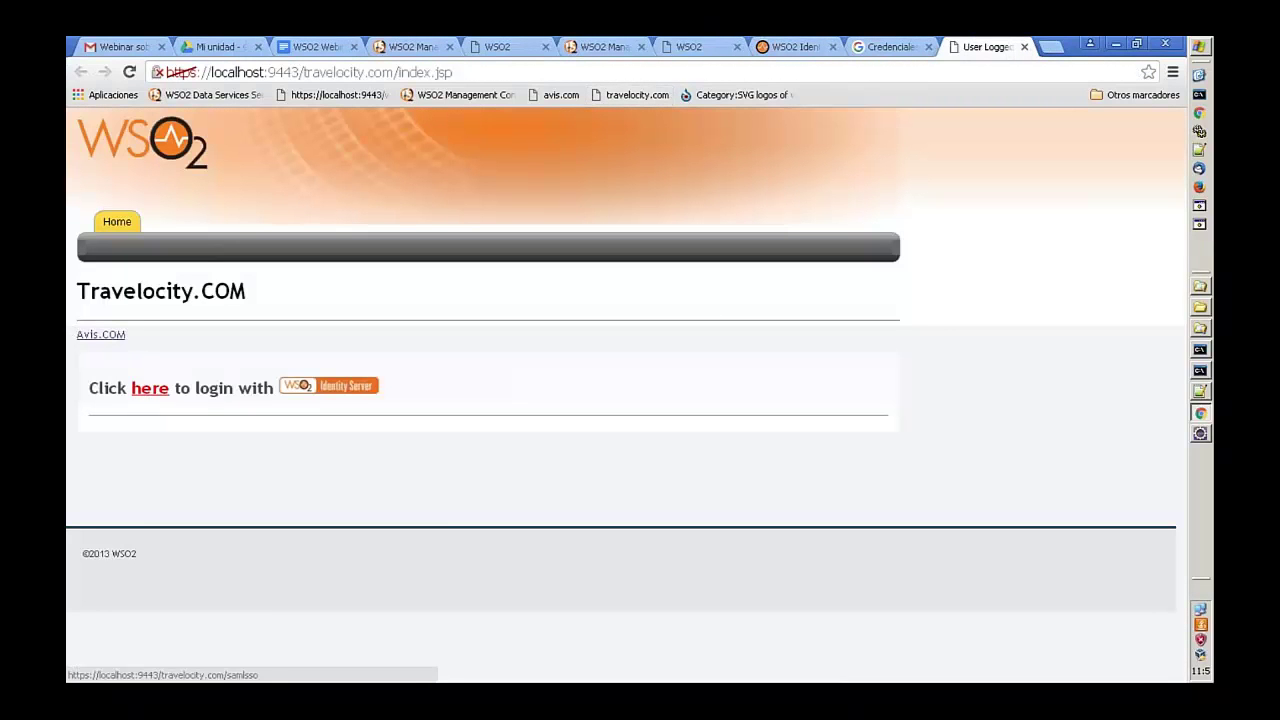
{"action": "left_click", "coordinate": [150, 388]}
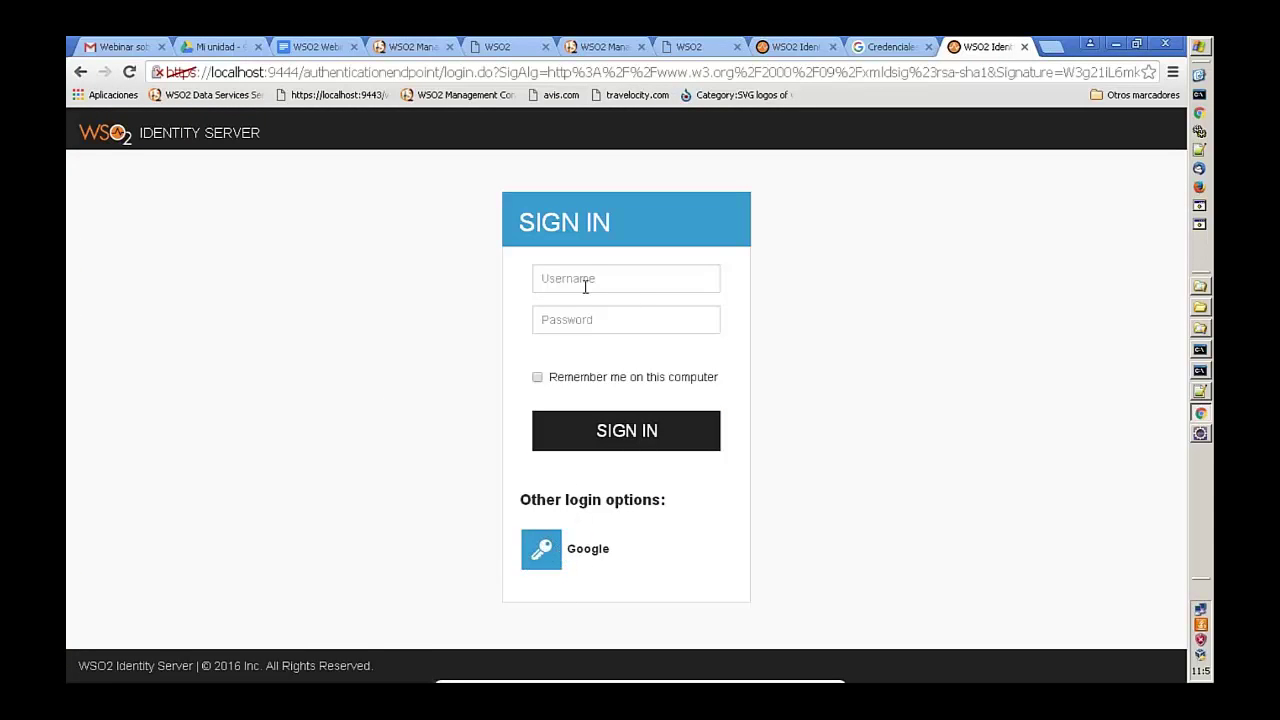
- Sign in with Google, allow access, and highlight the returned federated user ID
{"action": "left_click", "coordinate": [538, 558]}
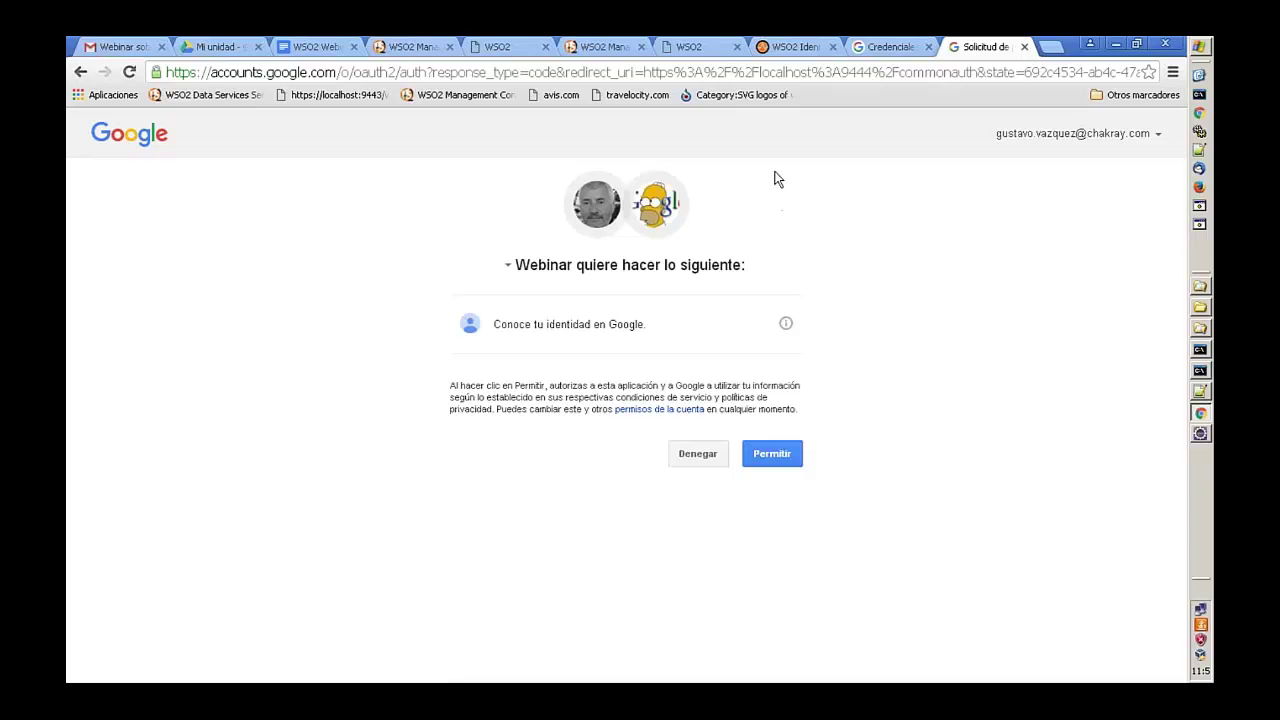
{"action": "left_click", "coordinate": [770, 457]}
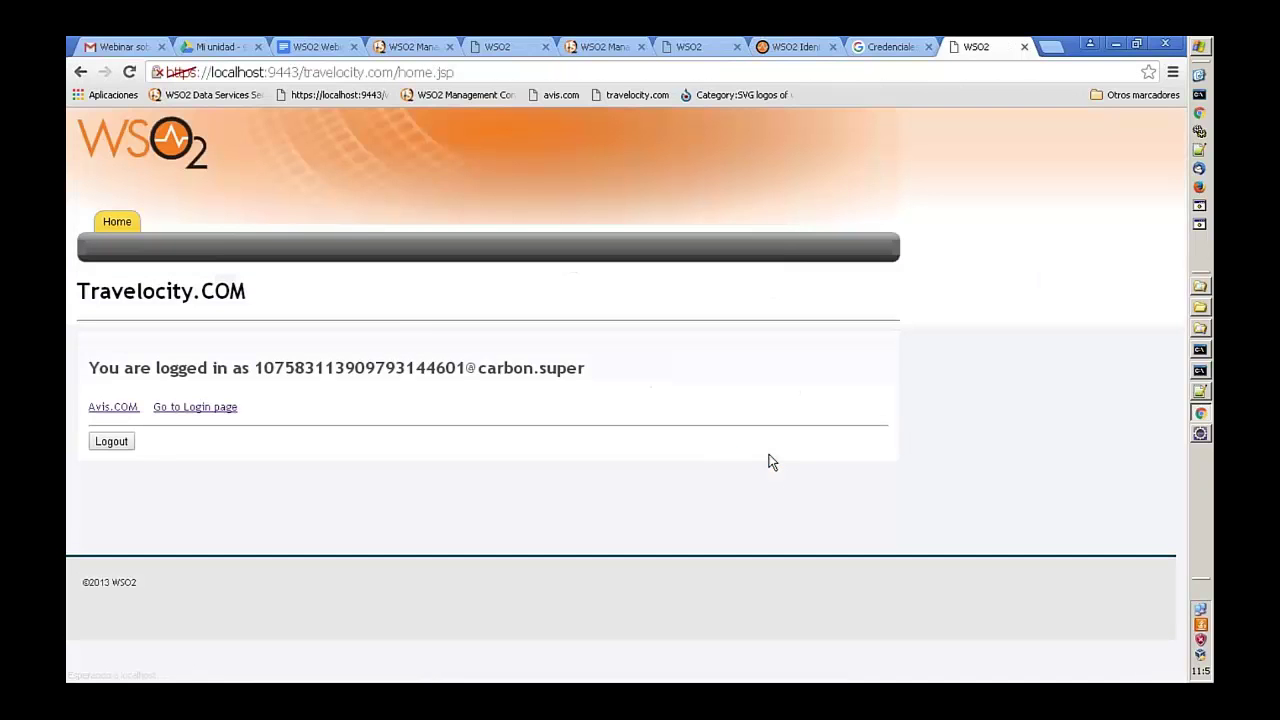
{"action": "left_click_drag", "start_coordinate": [256, 368], "coordinate": [469, 366]}
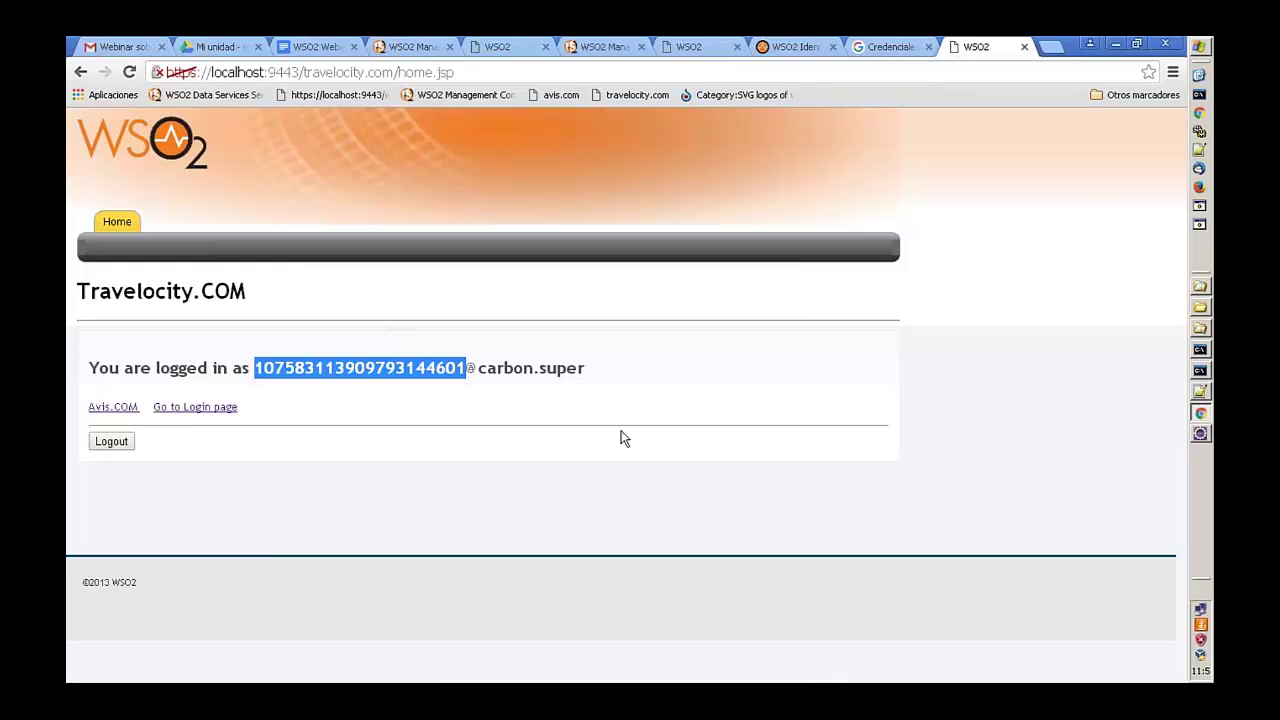
{"action": "left_click", "coordinate": [402, 46]}
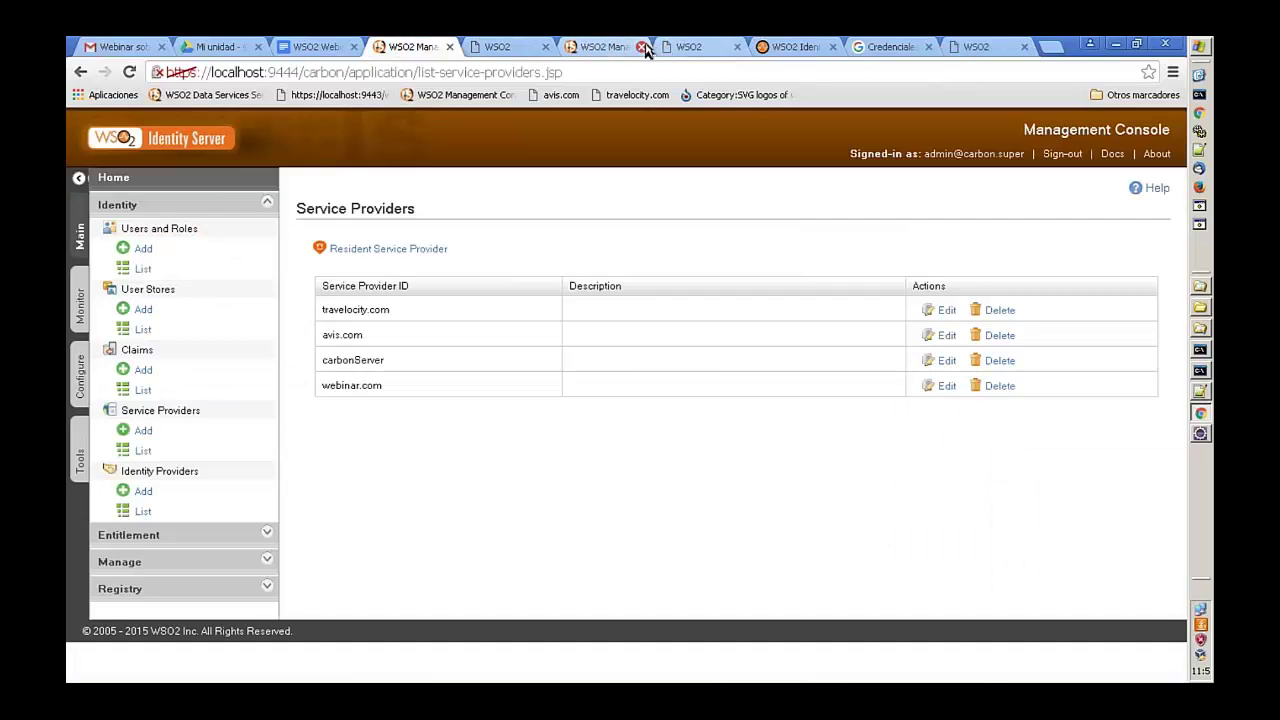
- Log back into the management console as admin
{"action": "left_click", "coordinate": [143, 511]}
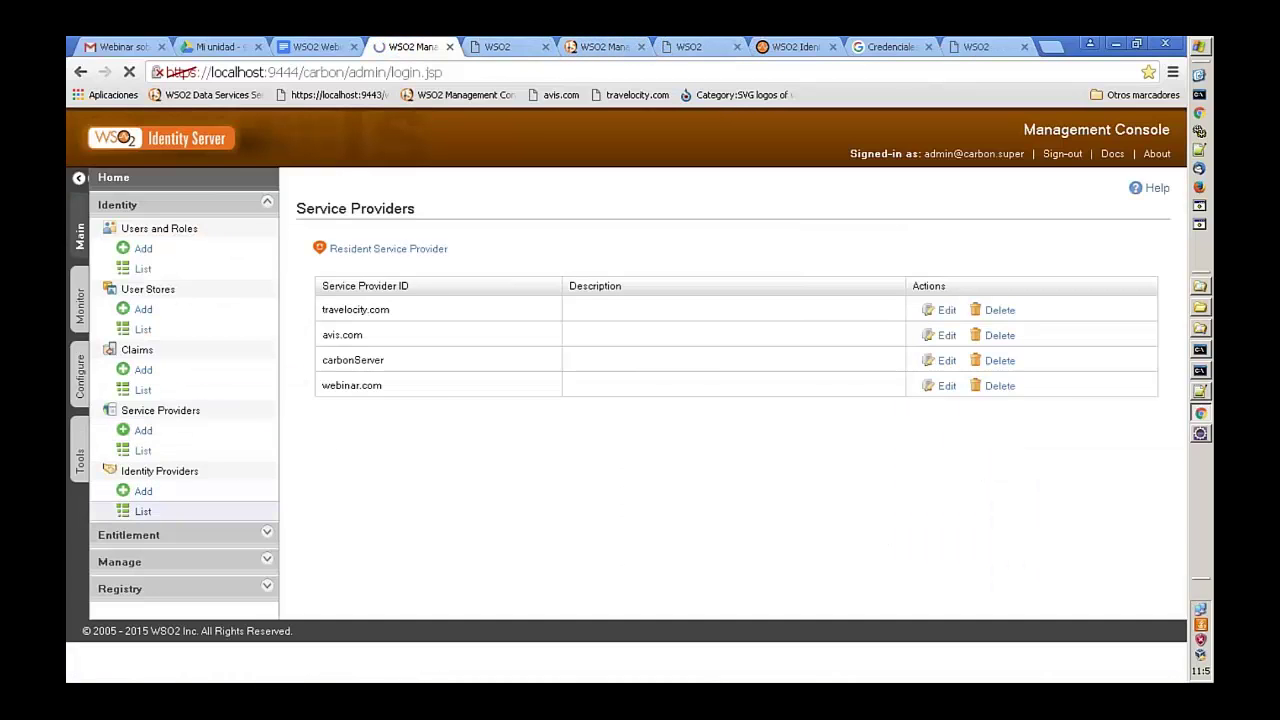
{"action": "type", "text": "adm"}
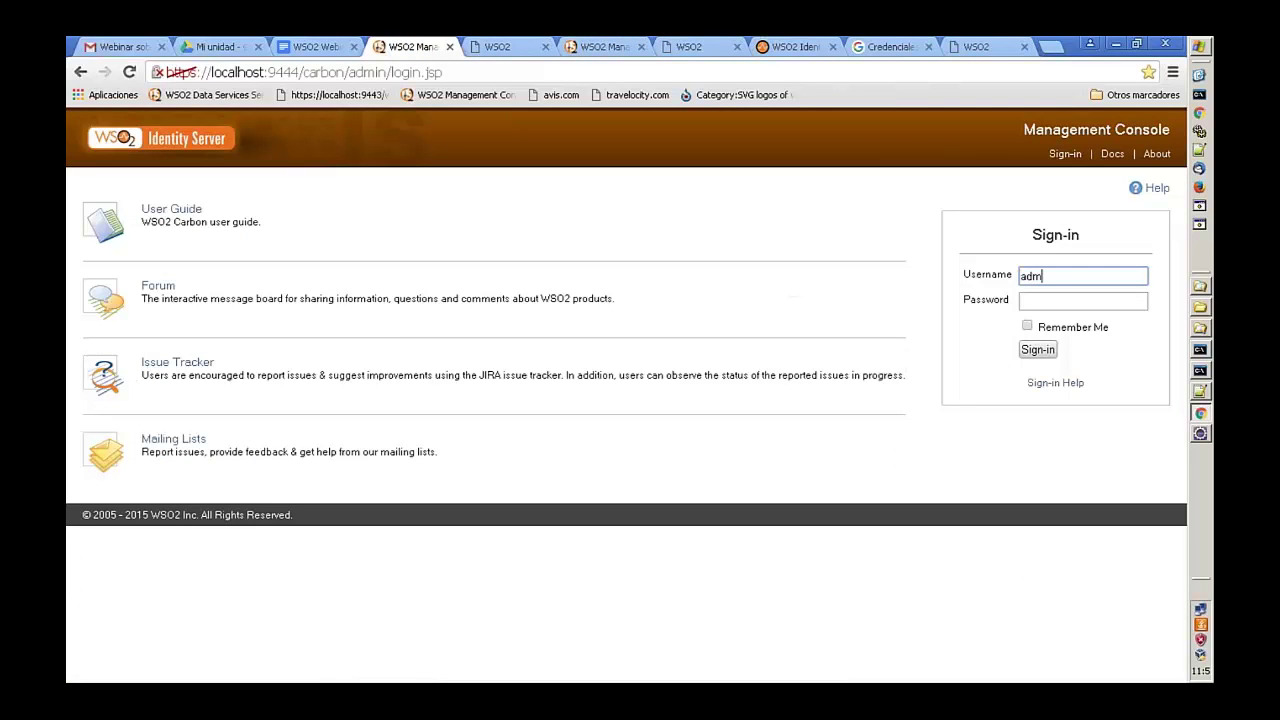
{"action": "type", "text": "in"}
{"action": "key", "text": "Tab"}
{"action": "type", "text": "admin"}
{"action": "key", "text": "Return"}
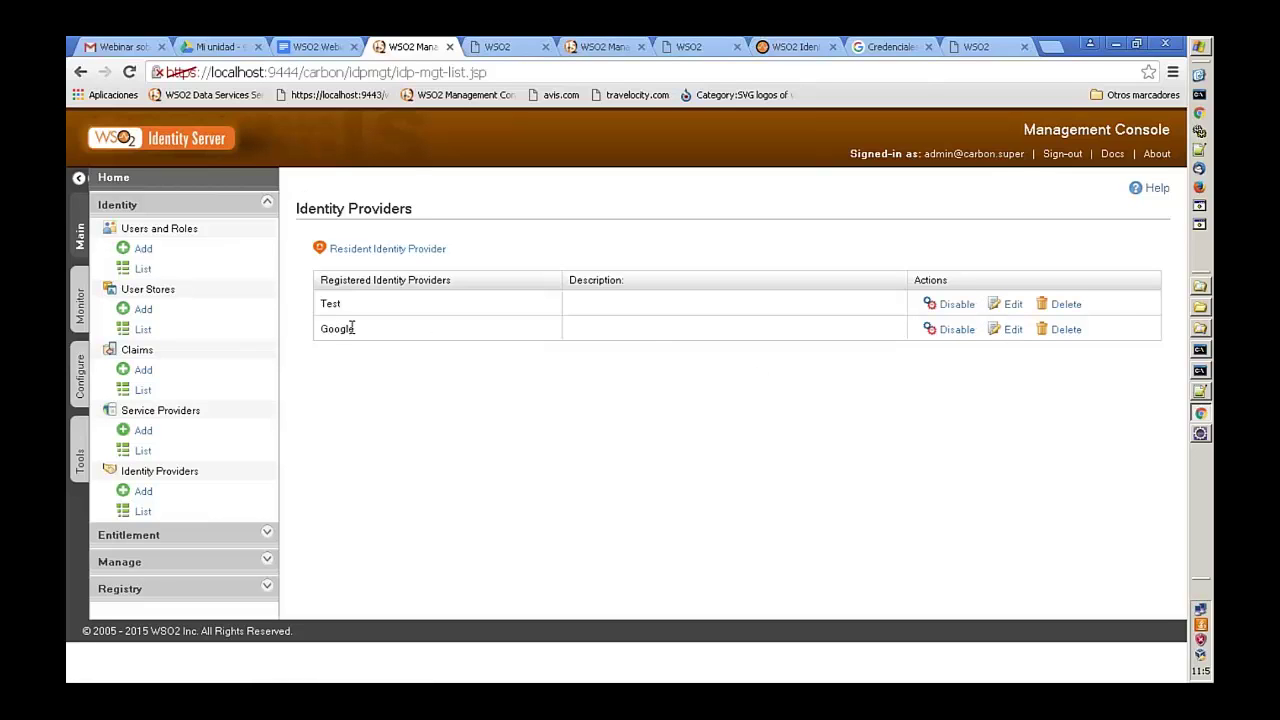
- Edit the Google identity provider and expand its OAuth2/OpenID Connect configuration
{"action": "left_click", "coordinate": [1013, 330]}
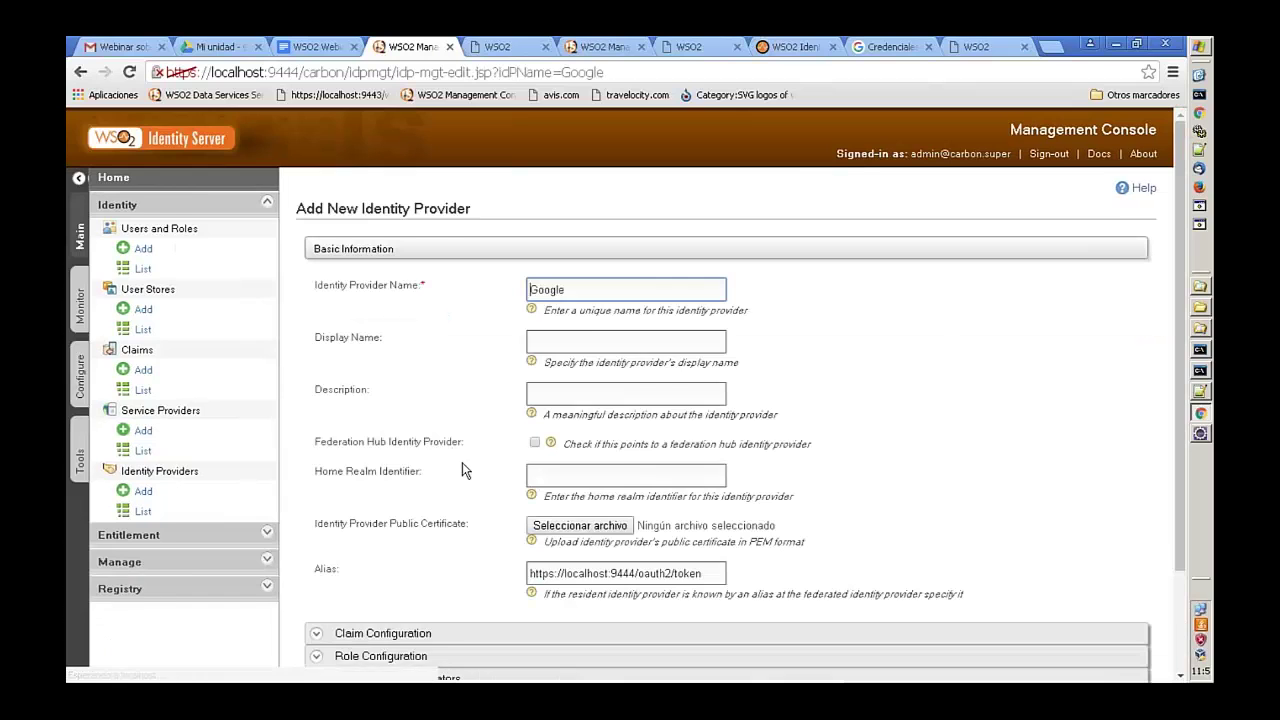
{"action": "scroll", "coordinate": [462, 463], "scroll_direction": "down", "scroll_amount": 3}
{"action": "left_click", "coordinate": [334, 555]}
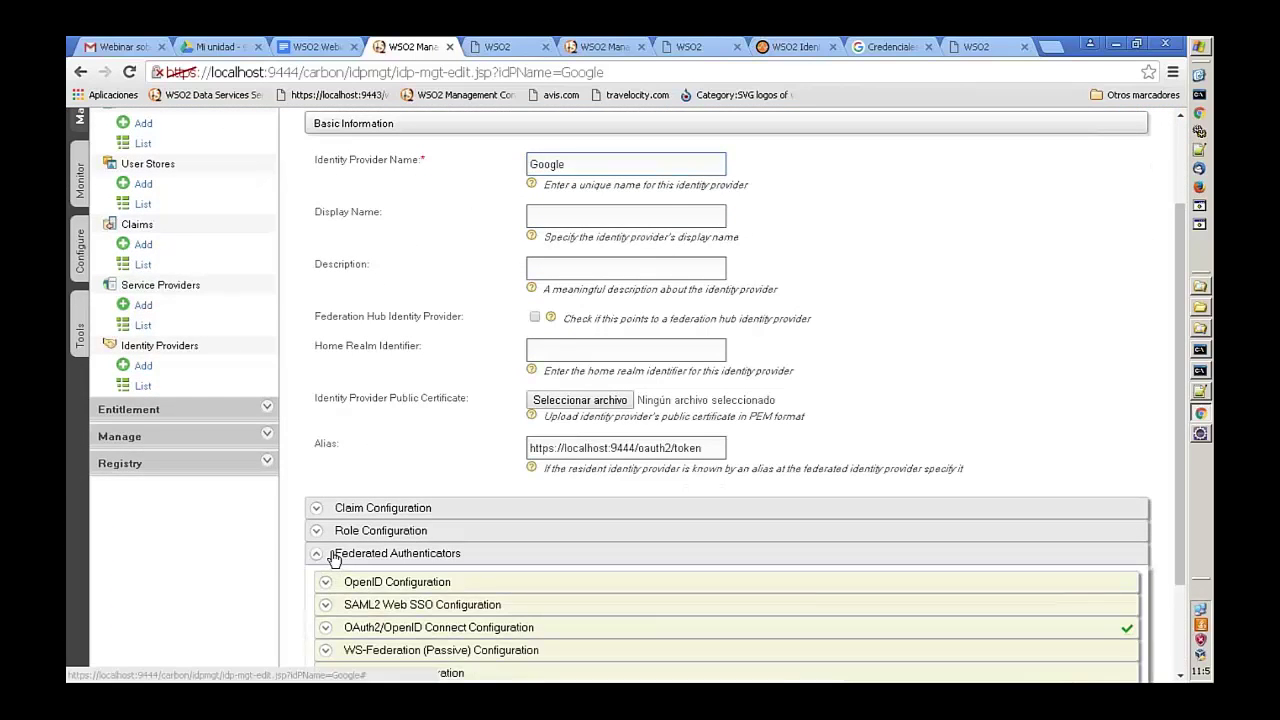
{"action": "scroll", "coordinate": [330, 540], "scroll_direction": "down", "scroll_amount": 5}
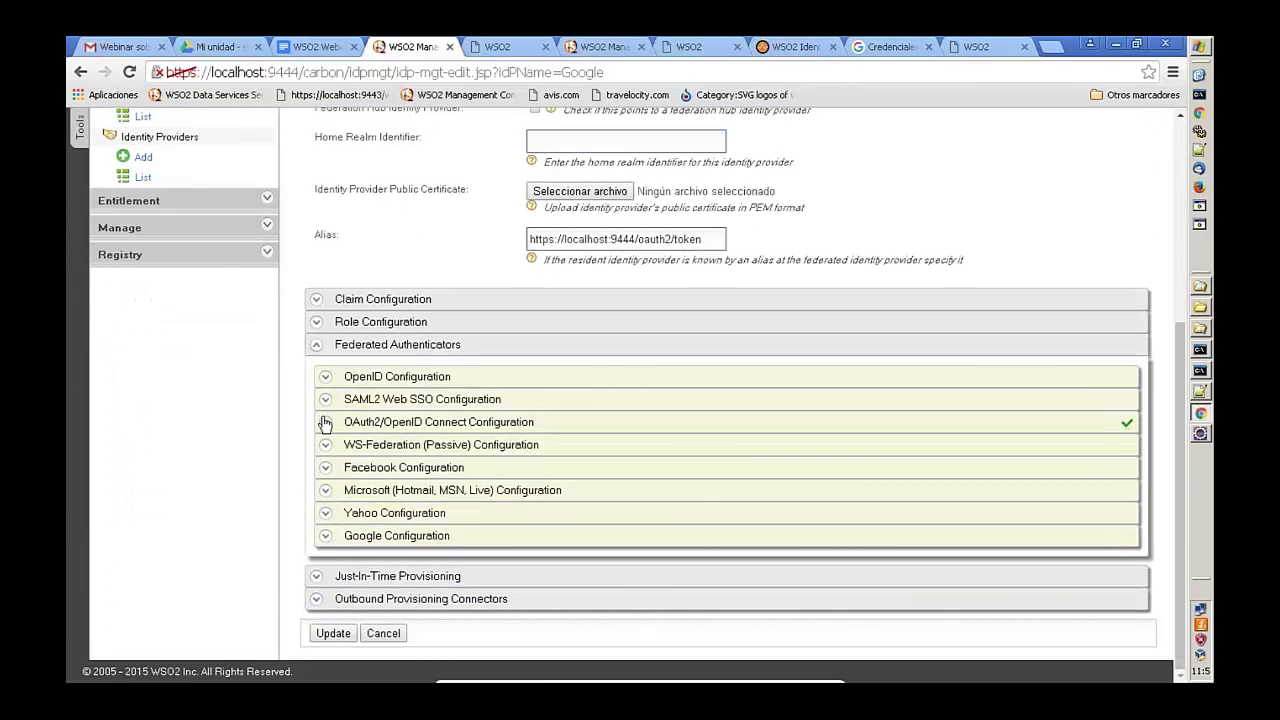
{"action": "left_click", "coordinate": [325, 422]}
{"action": "scroll", "coordinate": [441, 442], "scroll_direction": "down", "scroll_amount": 2}
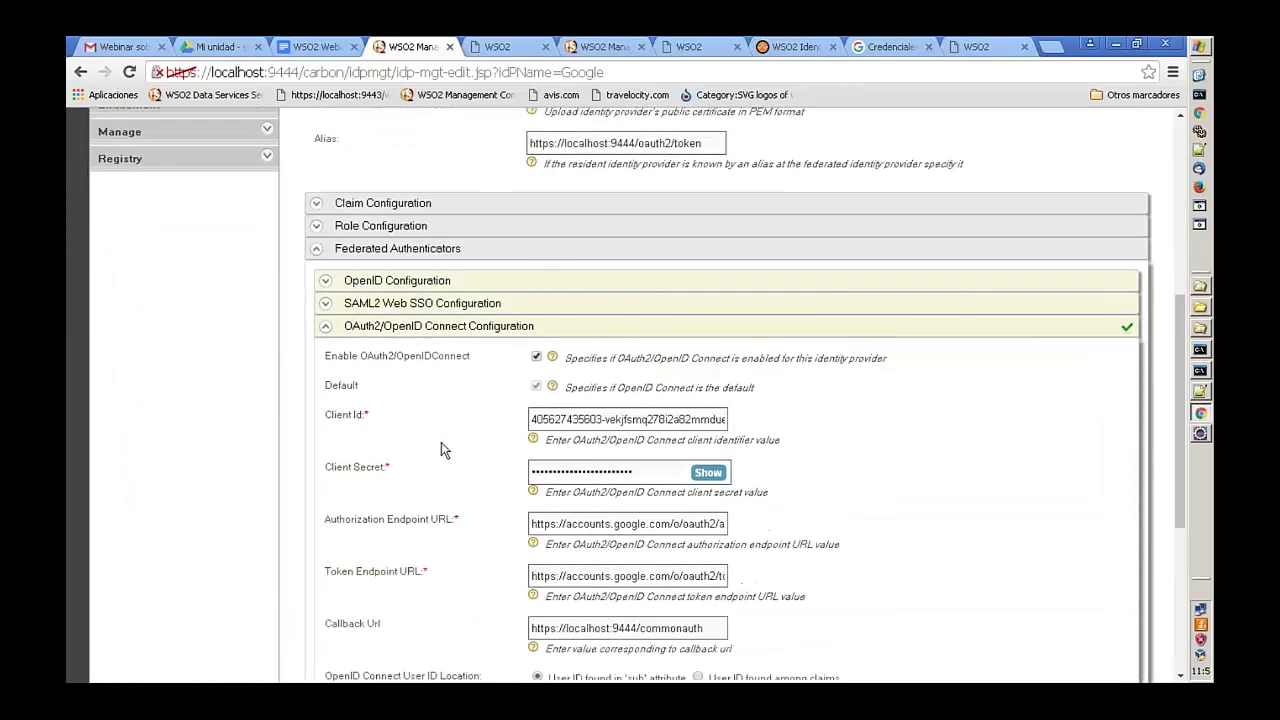
{"action": "scroll", "coordinate": [441, 443], "scroll_direction": "down", "scroll_amount": 5}
{"action": "scroll", "coordinate": [445, 455], "scroll_direction": "up", "scroll_amount": 2}
{"action": "scroll", "coordinate": [450, 470], "scroll_direction": "down", "scroll_amount": 5}
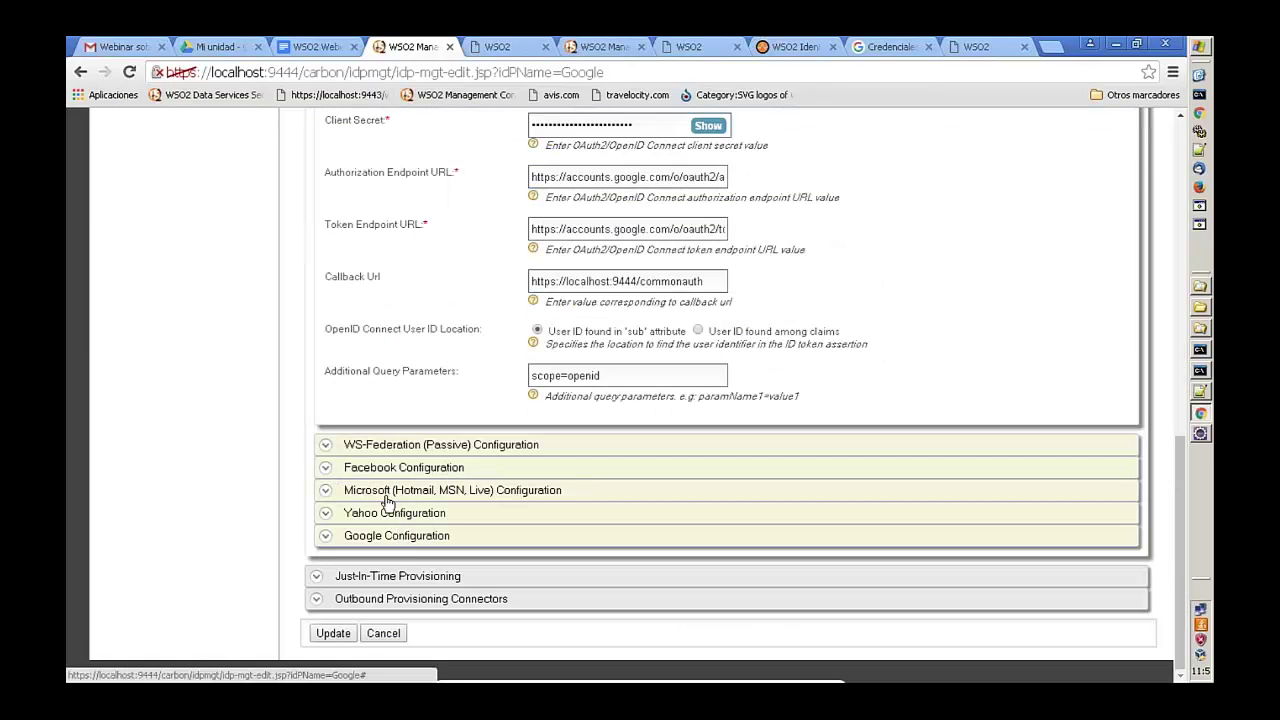
{"action": "scroll", "coordinate": [388, 502], "scroll_direction": "up", "scroll_amount": 2}
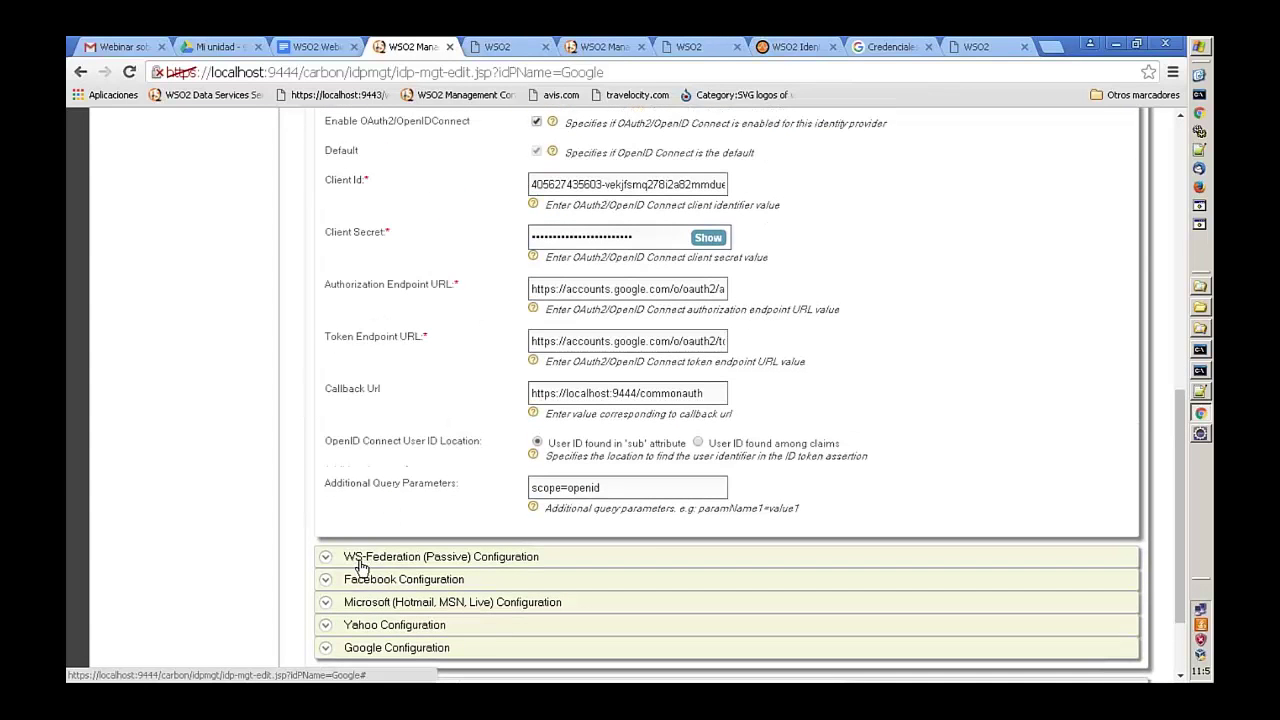